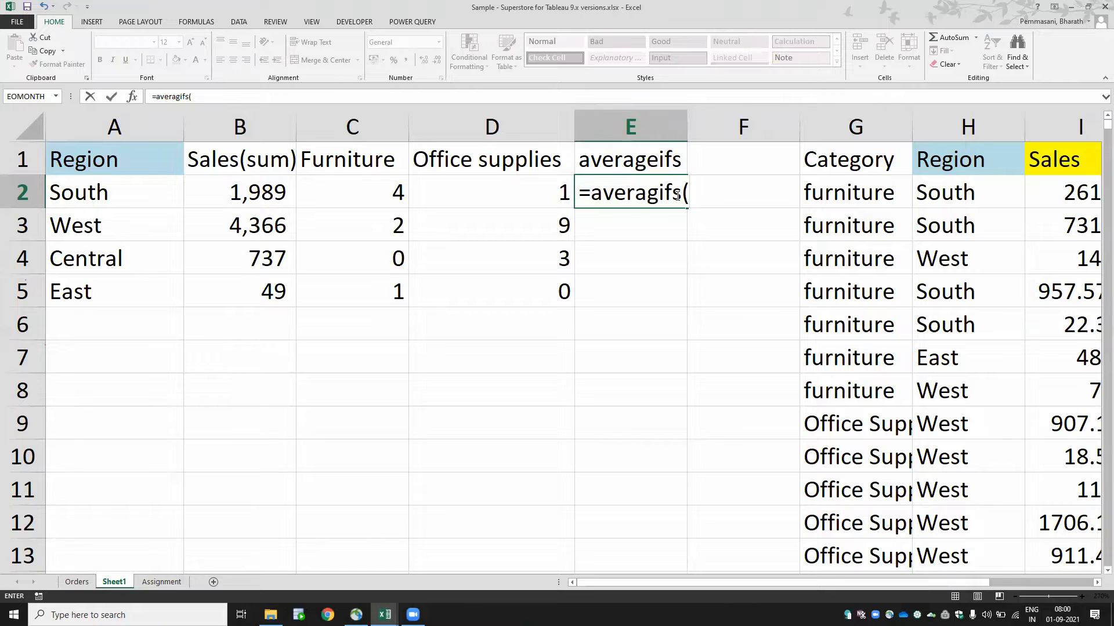
- Replace the misspelled function name in cell E2 with the AVERAGEIFS function
{"action": "key", "text": "BackSpace"}
{"action": "key", "text": "BackSpace"}
{"action": "key", "text": "BackSpace"}
{"action": "key", "text": "BackSpace"}
{"action": "key", "text": "BackSpace"}
{"action": "key", "text": "BackSpace"}
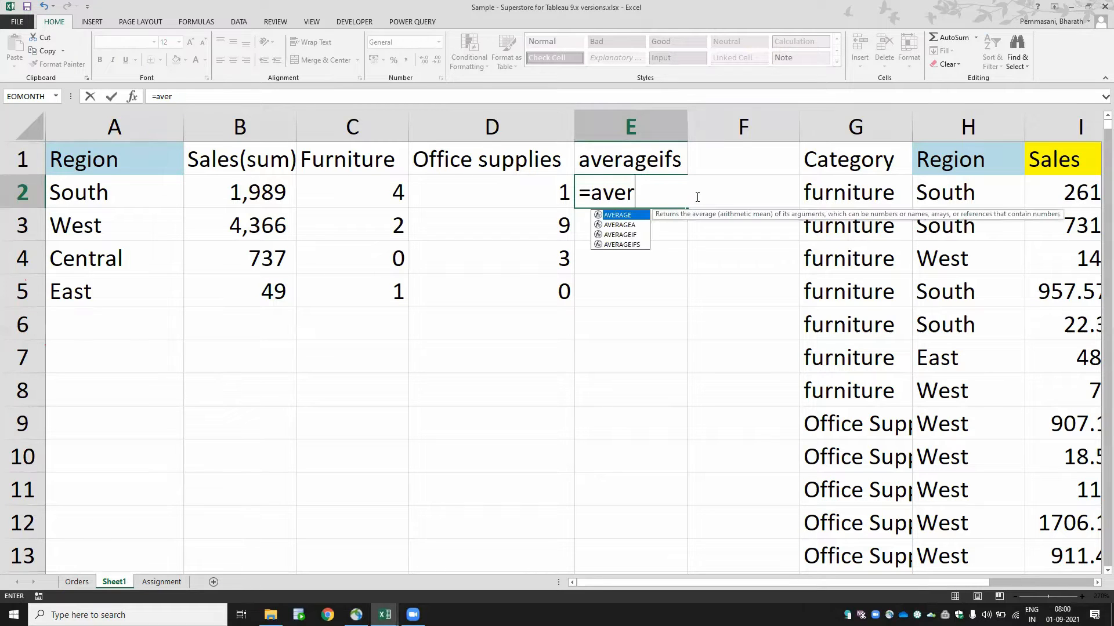
{"action": "key", "text": "Down"}
{"action": "key", "text": "Down"}
{"action": "key", "text": "Down"}
{"action": "key", "text": "Tab"}
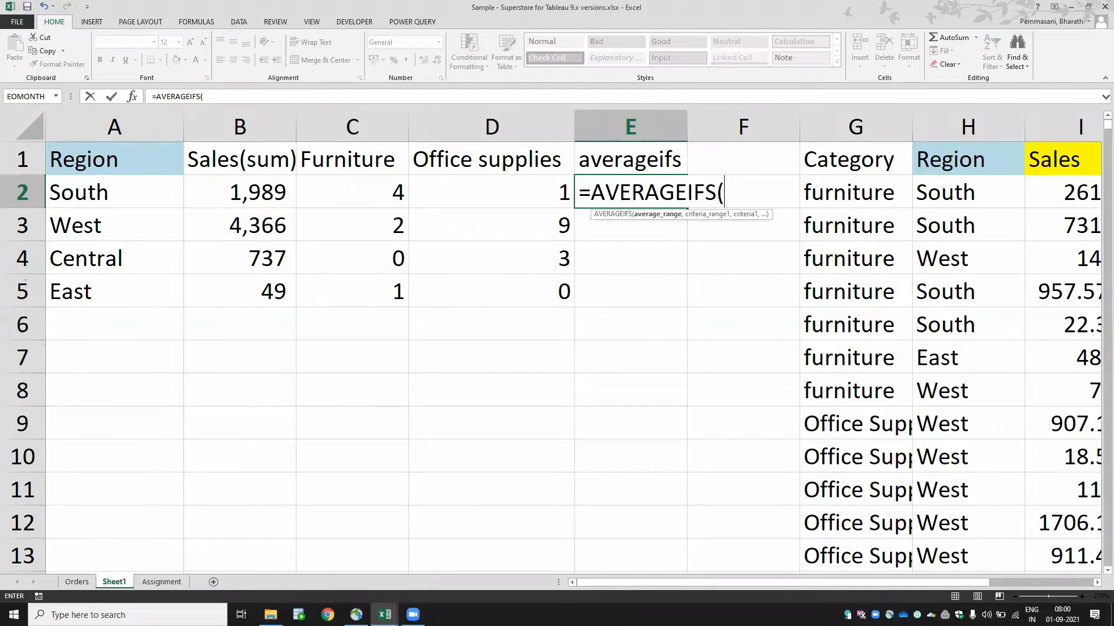
- Set the Sales column I:I as the average range of the AVERAGEIFS formula
{"action": "left_click_drag", "start_coordinate": [653, 583], "coordinate": [698, 583]}
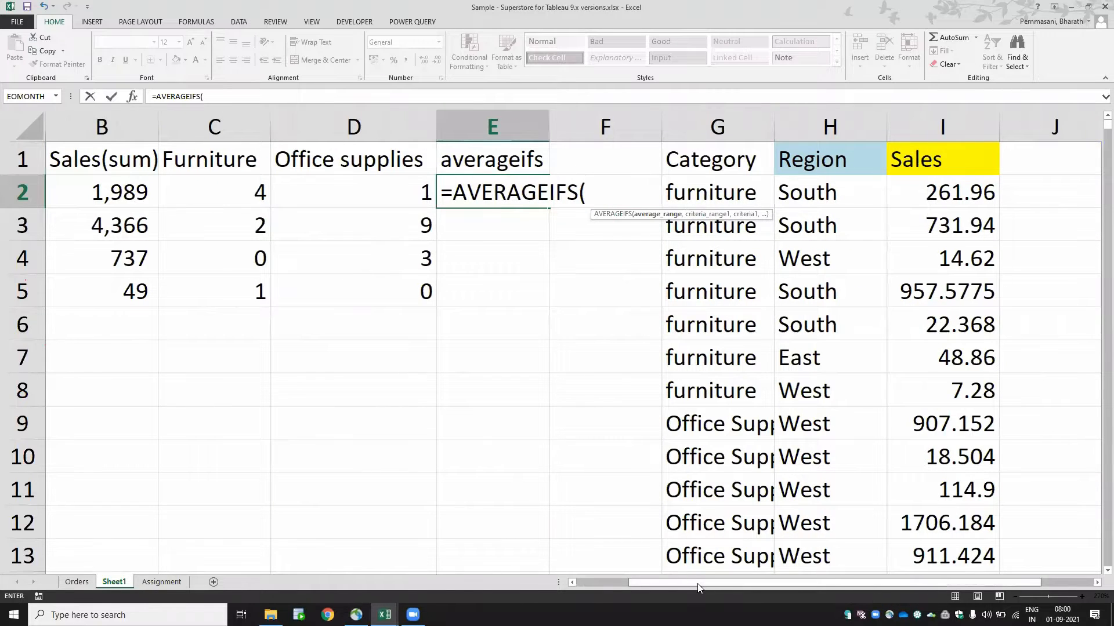
{"action": "left_click", "coordinate": [961, 134]}
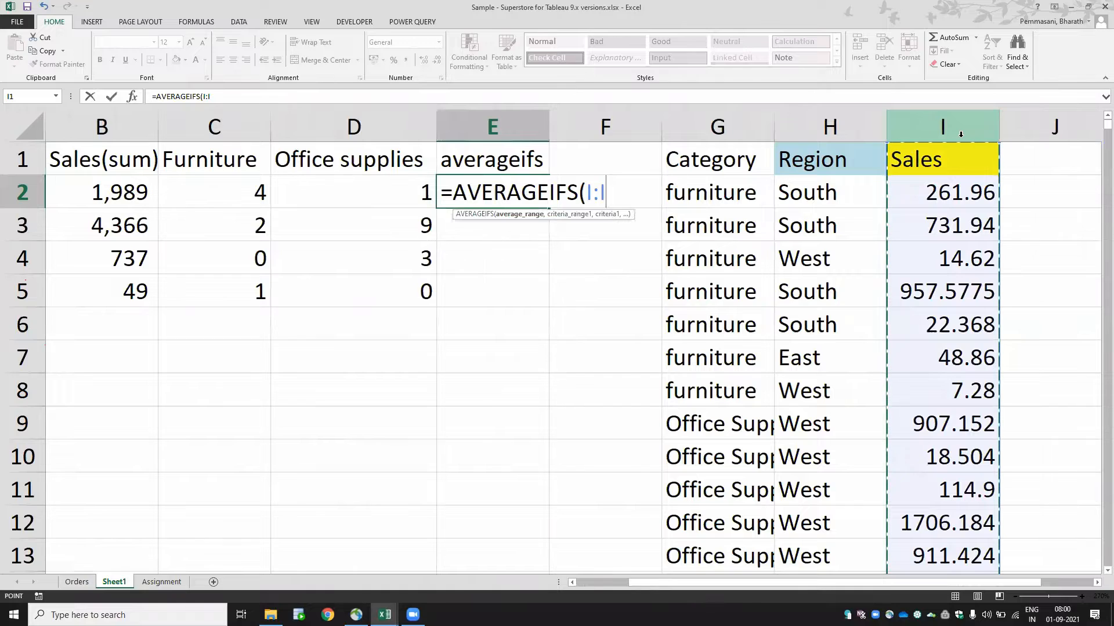
{"action": "key", "text": "F4"}
{"action": "key", "text": "F4"}
{"action": "type", "text": ","}
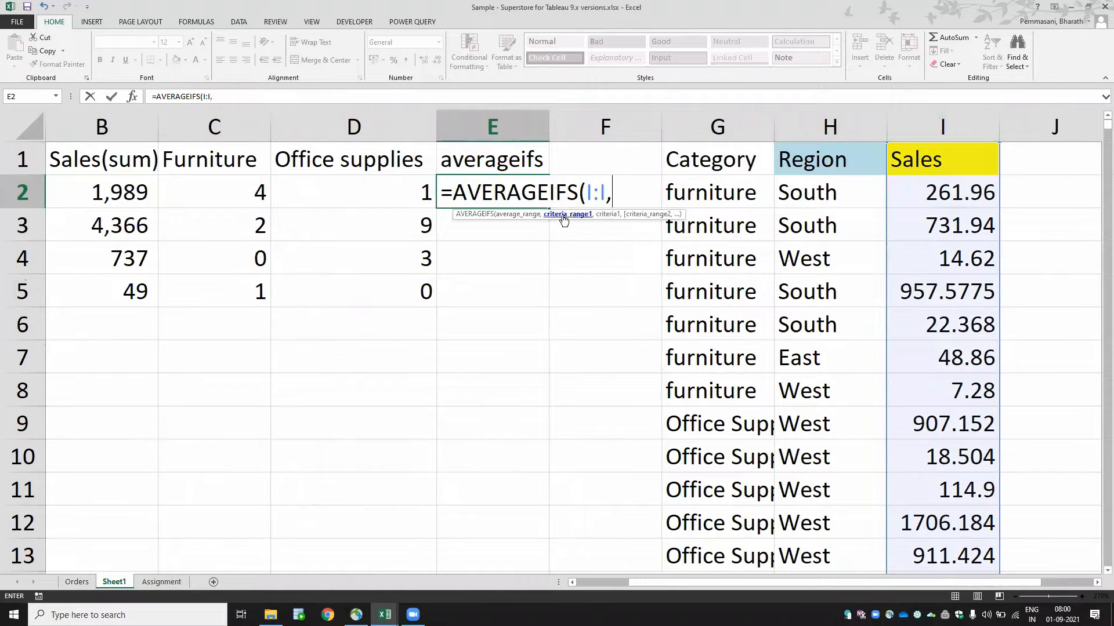
- Add the Region column H:H as the first criteria range, with cell A2 as its criterion
{"action": "left_click", "coordinate": [790, 127]}
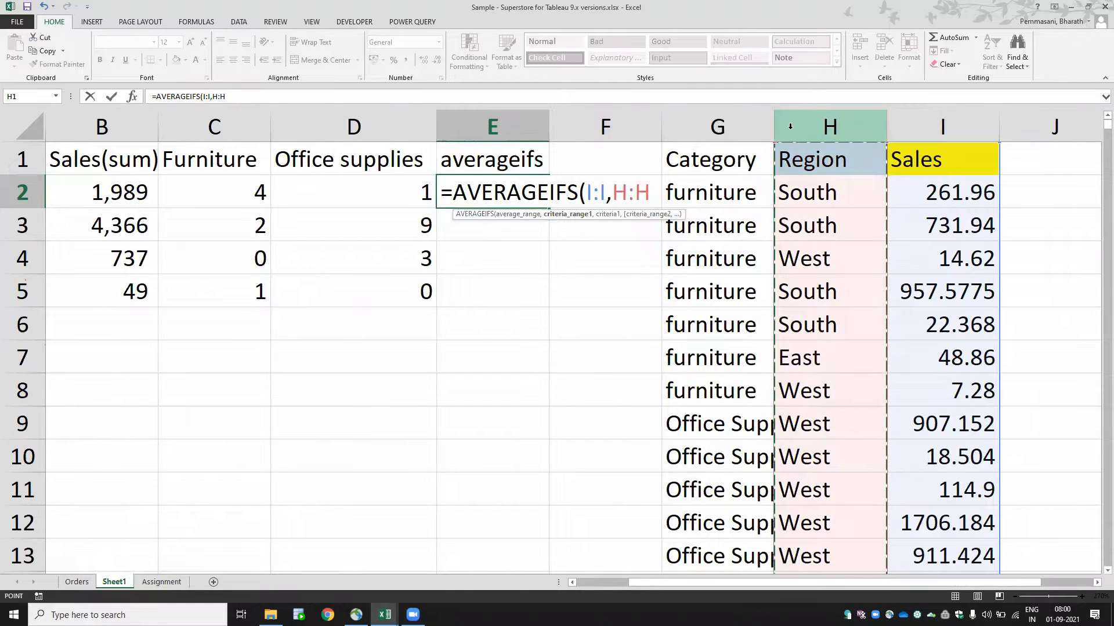
{"action": "type", "text": ","}
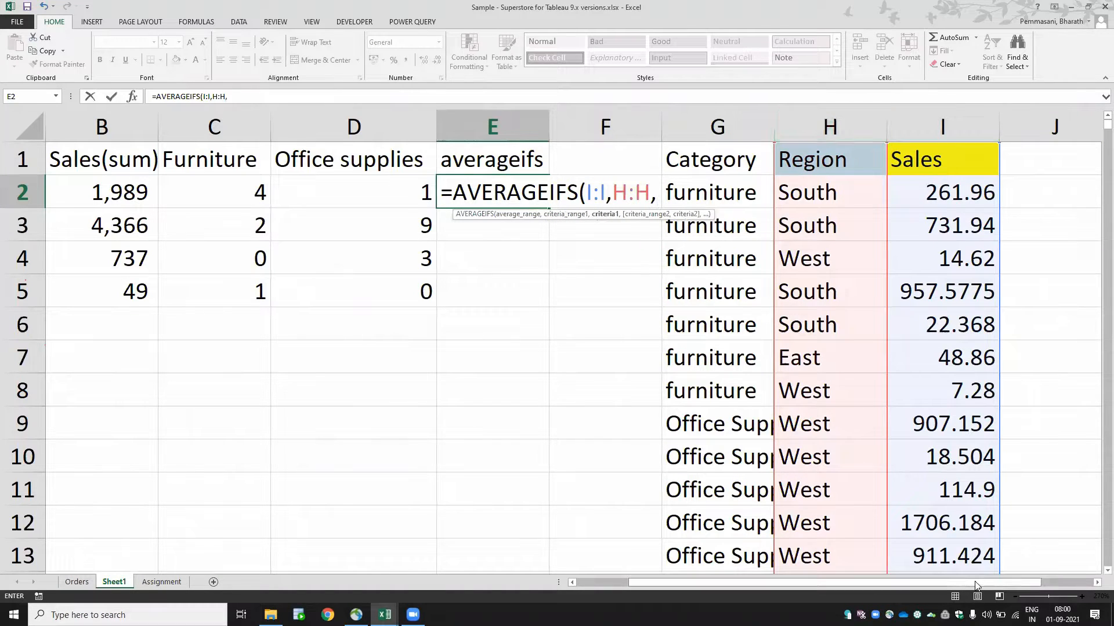
{"action": "left_click_drag", "start_coordinate": [976, 583], "coordinate": [863, 587]}
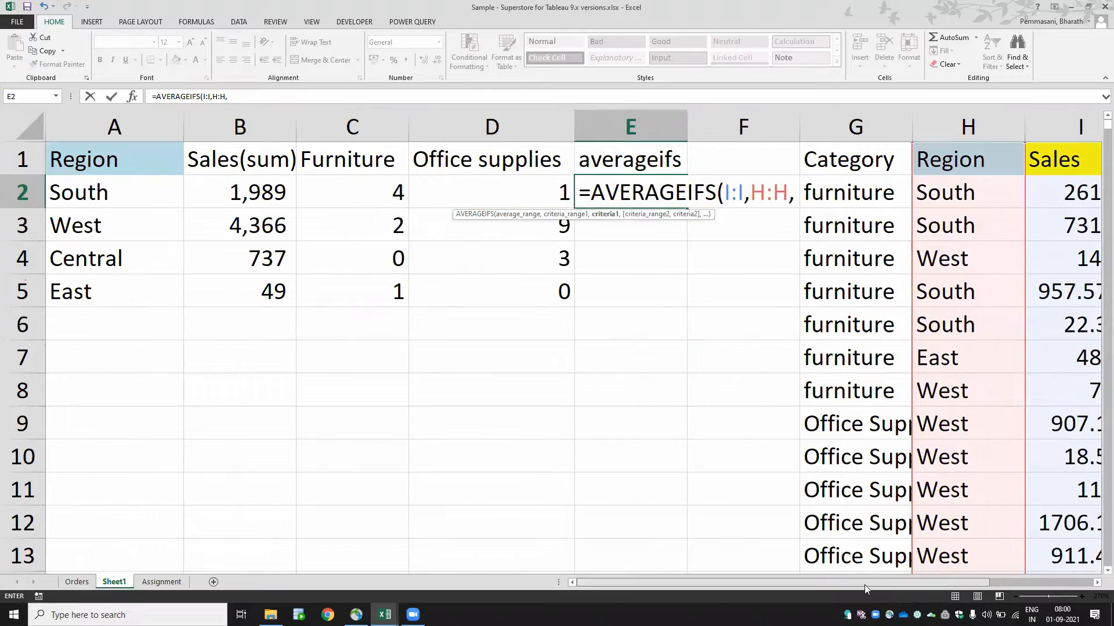
{"action": "left_click", "coordinate": [167, 194]}
{"action": "type", "text": ","}
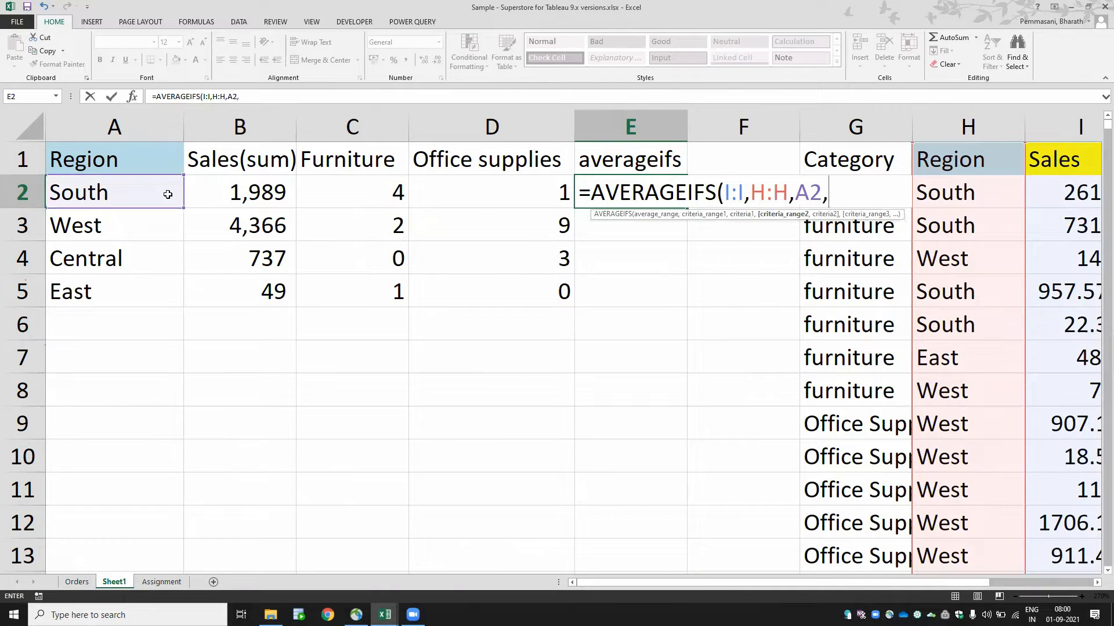
{"action": "left_click", "coordinate": [878, 113]}
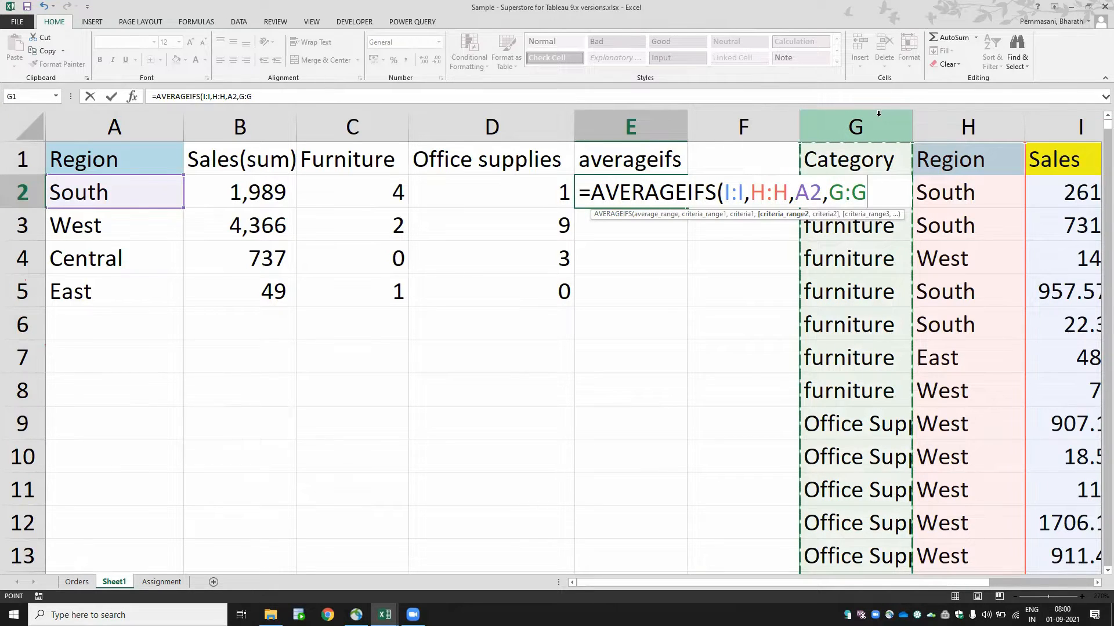
{"action": "key", "text": "BackSpace"}
{"action": "key", "text": "BackSpace"}
{"action": "key", "text": "BackSpace"}
{"action": "key", "text": "BackSpace"}
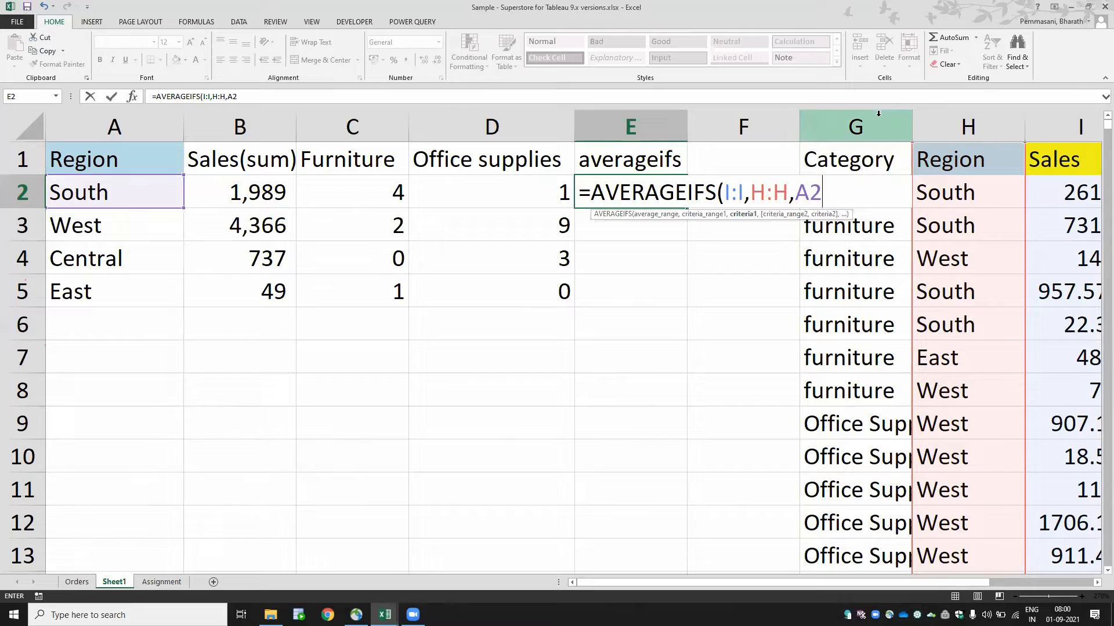
- Complete the AVERAGEIFS formula in E2 and copy it into E3:E5 for the other regions
{"action": "type", "text": ")"}
{"action": "key", "text": "Return"}
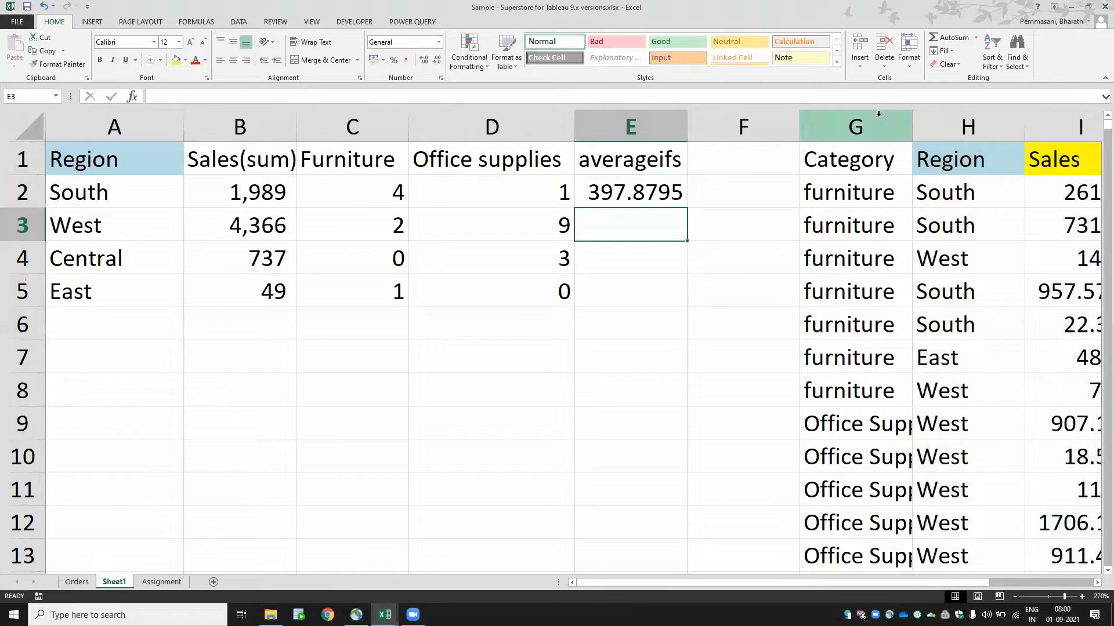
{"action": "key", "text": "Up"}
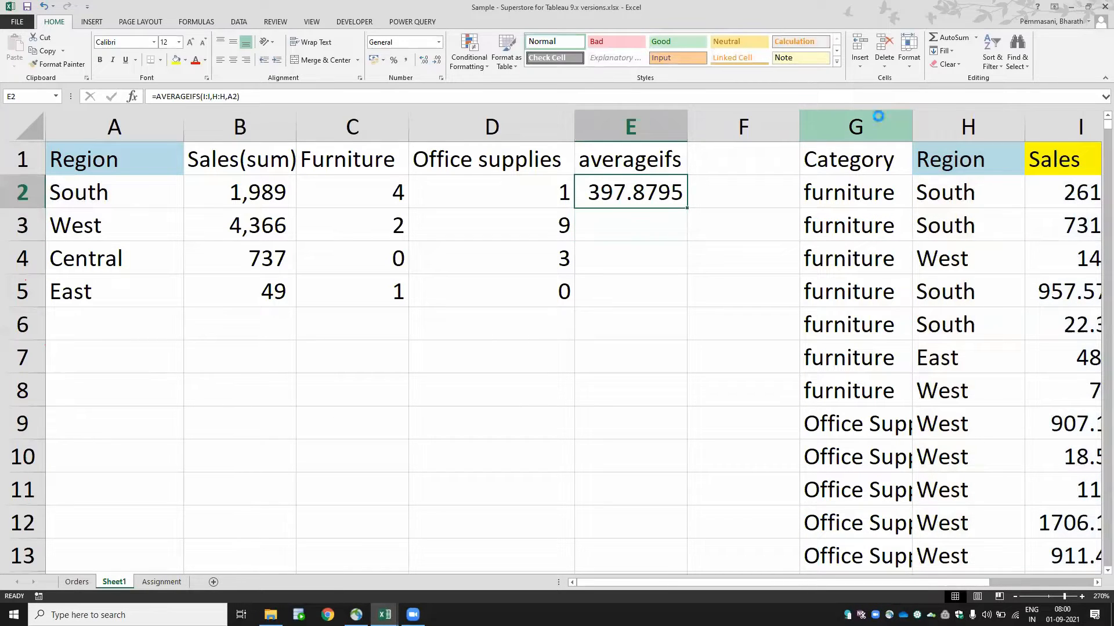
{"action": "key", "text": "ctrl+c"}
{"action": "key", "text": "Down"}
{"action": "key", "text": "ctrl+v"}
{"action": "key", "text": "Down"}
{"action": "key", "text": "ctrl+v"}
{"action": "key", "text": "Down"}
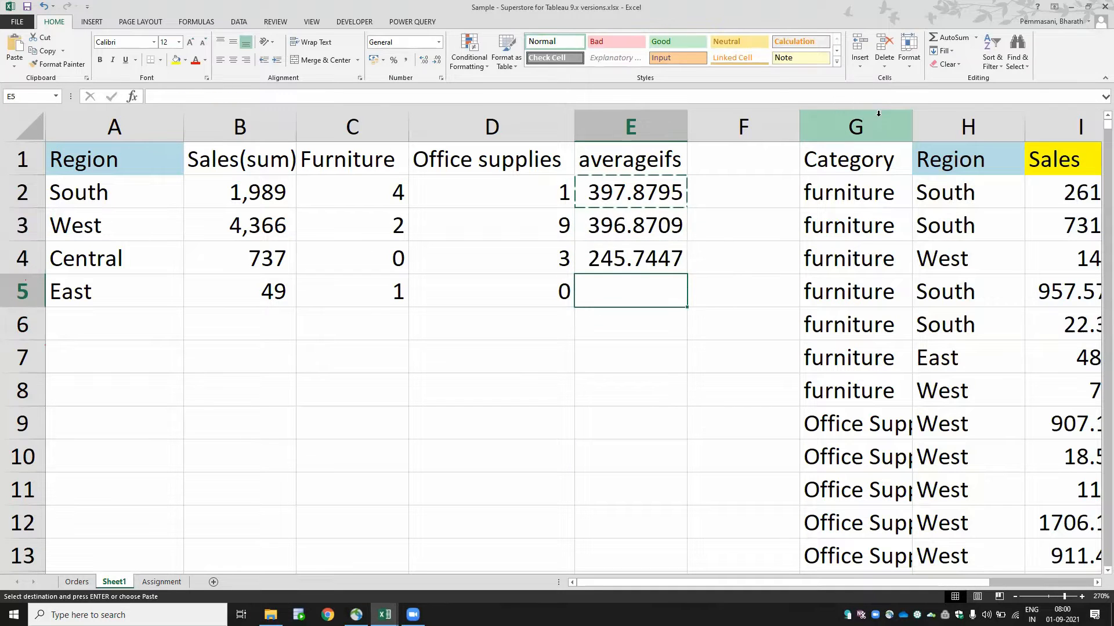
{"action": "key", "text": "ctrl+v"}
{"action": "key", "text": "Escape"}
- Turn on filters for the headers of the Category, Region and Sales data
{"action": "key", "text": "Right"}
{"action": "key", "text": "Right"}
{"action": "key", "text": "Right"}
{"action": "key", "text": "Right"}
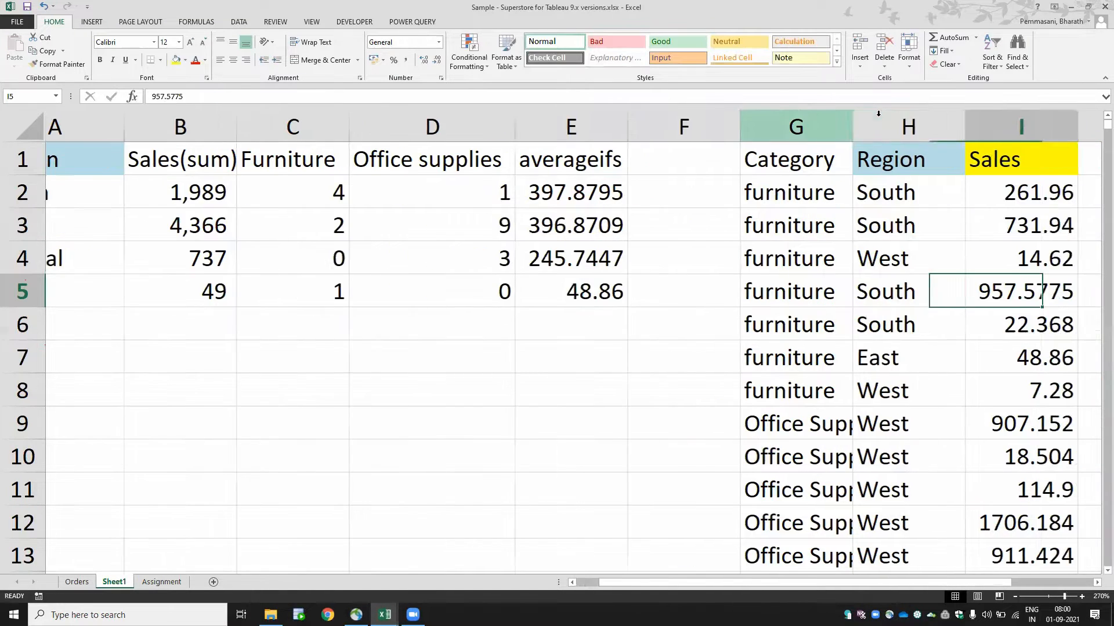
{"action": "key", "text": "ctrl+Up"}
{"action": "key", "text": "ctrl+shift+l"}
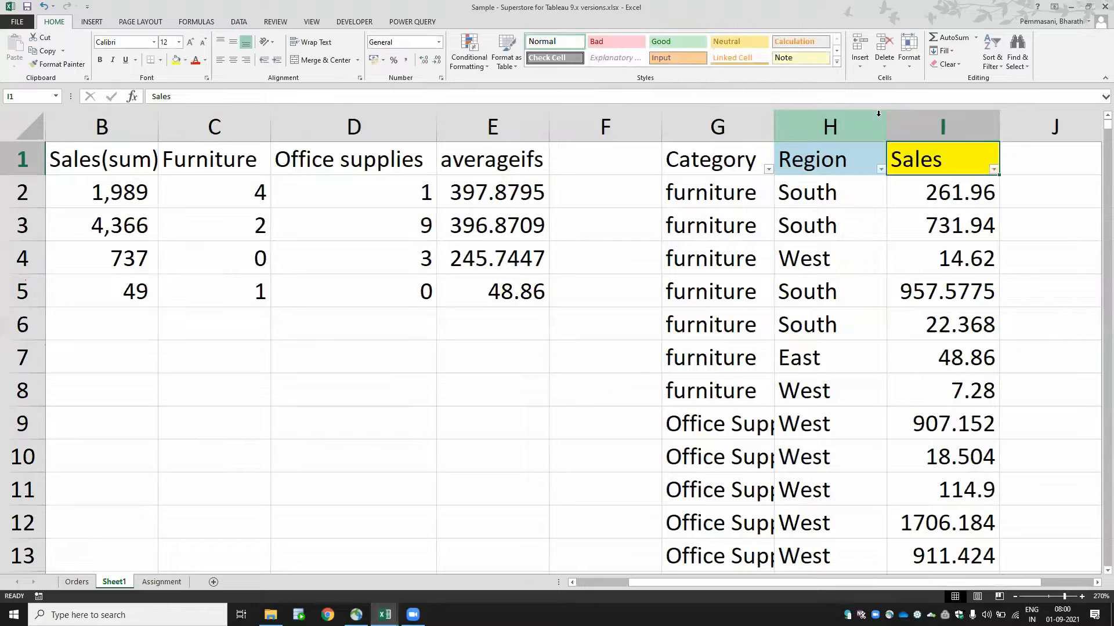
- Filter the Region column of the data to show only South
{"action": "key", "text": "Left"}
{"action": "key", "text": "alt+Down"}
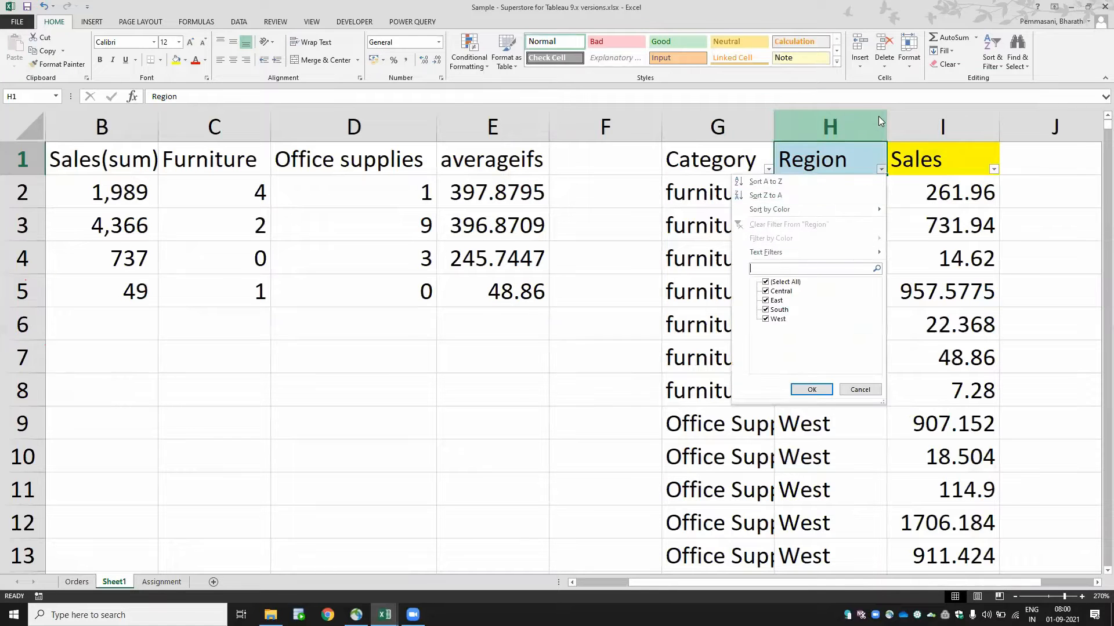
{"action": "key", "text": "space"}
{"action": "key", "text": "Down"}
{"action": "key", "text": "Down"}
{"action": "key", "text": "Down"}
{"action": "key", "text": "space"}
{"action": "key", "text": "Tab"}
{"action": "key", "text": "Return"}
- Check the average of the filtered South sales values, and remove the filters from the data
{"action": "key", "text": "Right"}
{"action": "key", "text": "Down"}
{"action": "key", "text": "ctrl+shift+Down"}
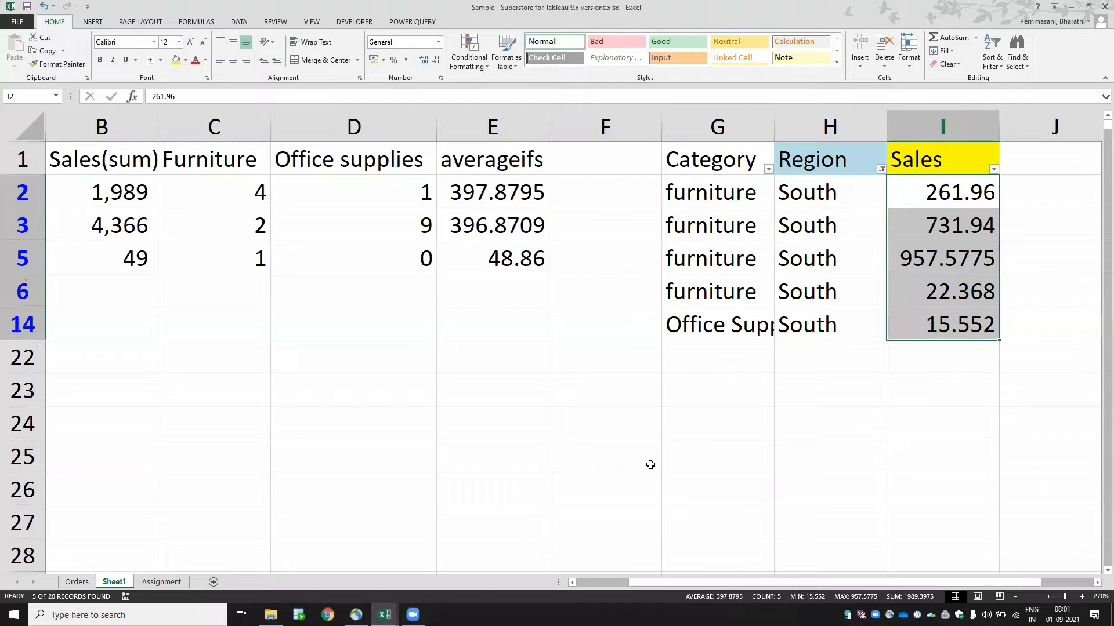
{"action": "key", "text": "Up"}
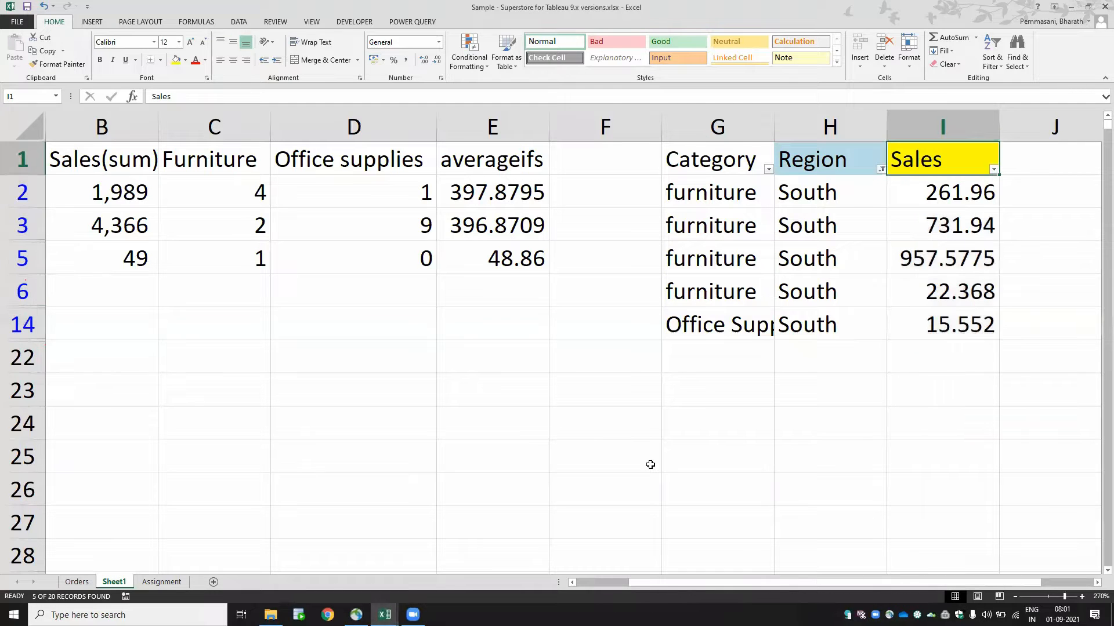
{"action": "key", "text": "ctrl+shift+l"}
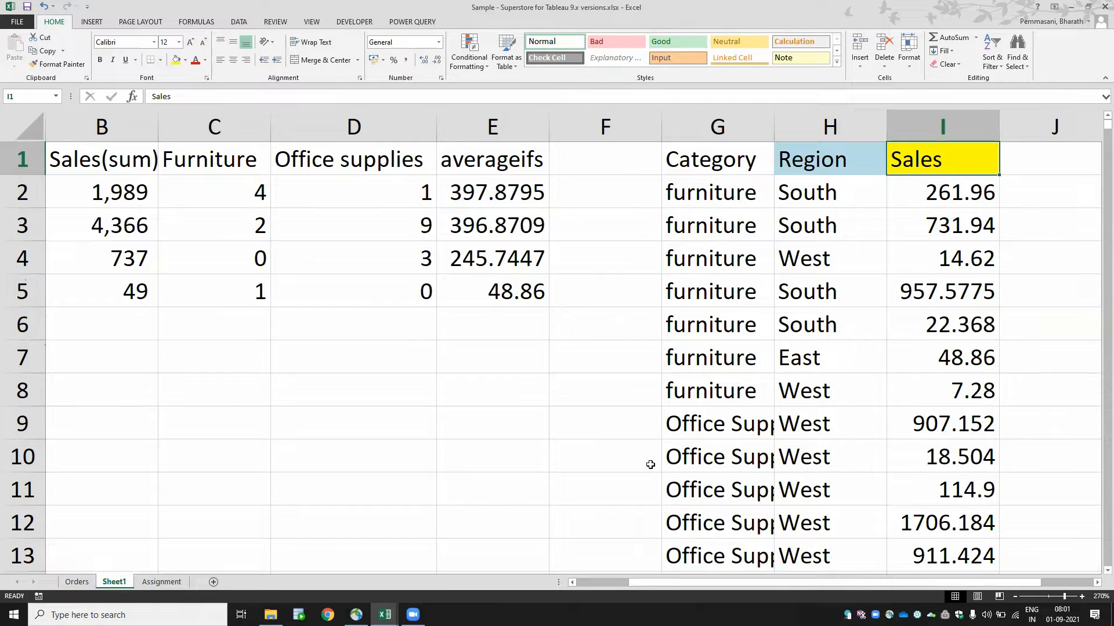
- Review the header cells of the sales data and of the regional summary table
{"action": "key", "text": "Left"}
{"action": "key", "text": "Left"}
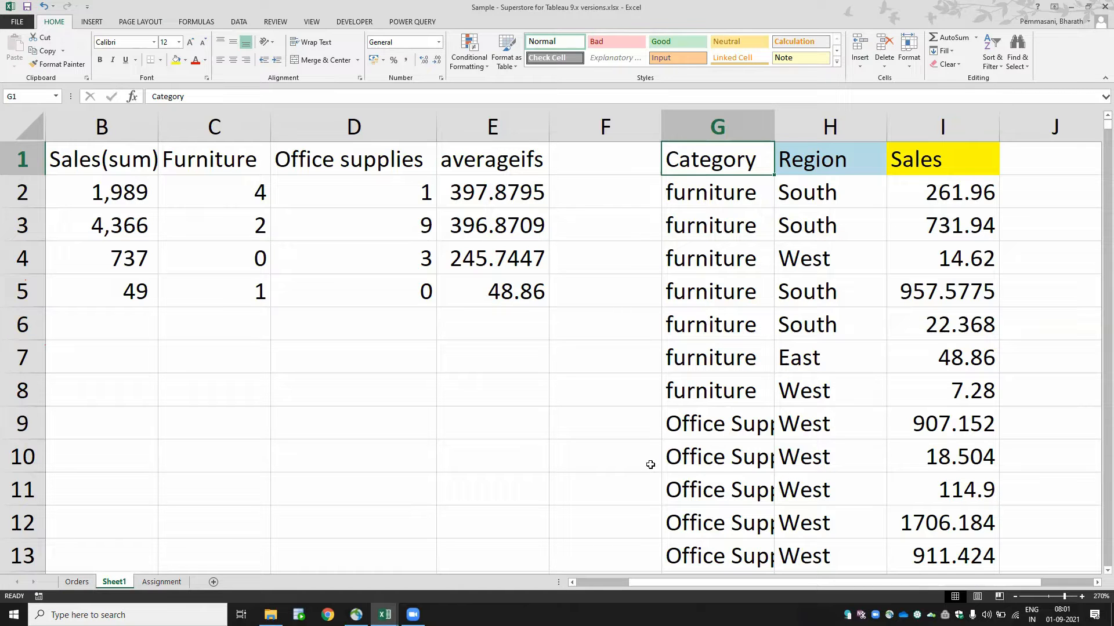
{"action": "key", "text": "Left"}
{"action": "key", "text": "Left"}
{"action": "key", "text": "Left"}
{"action": "key", "text": "Left"}
{"action": "key", "text": "Left"}
{"action": "key", "text": "Left"}
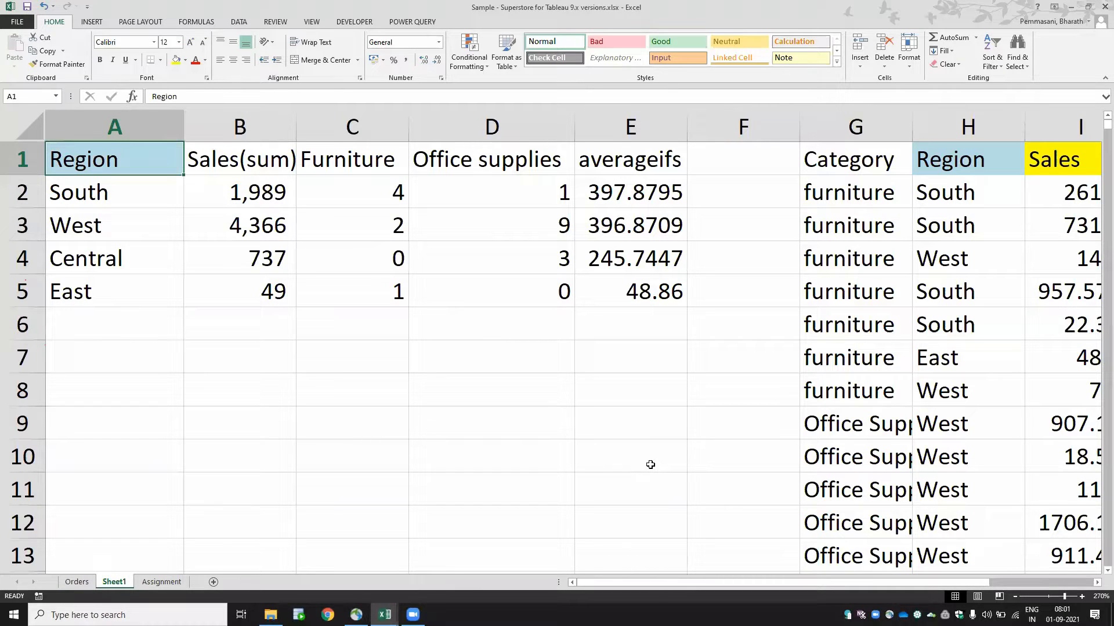
{"action": "key", "text": "Right"}
{"action": "key", "text": "Right"}
{"action": "key", "text": "Right"}
{"action": "key", "text": "Right"}
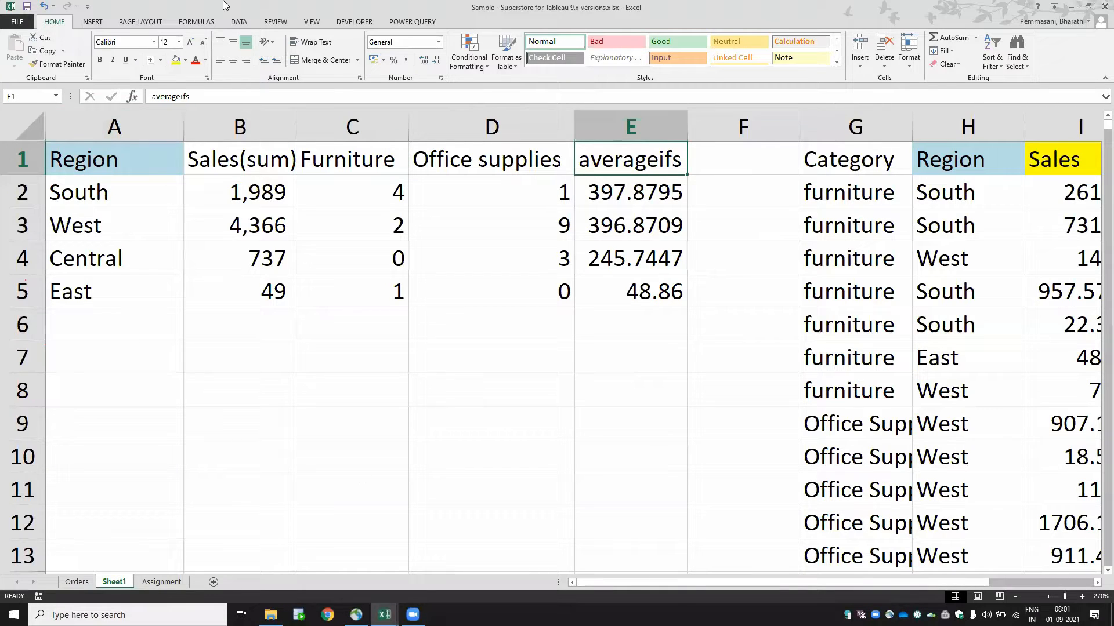
{"action": "left_click", "coordinate": [609, 416]}
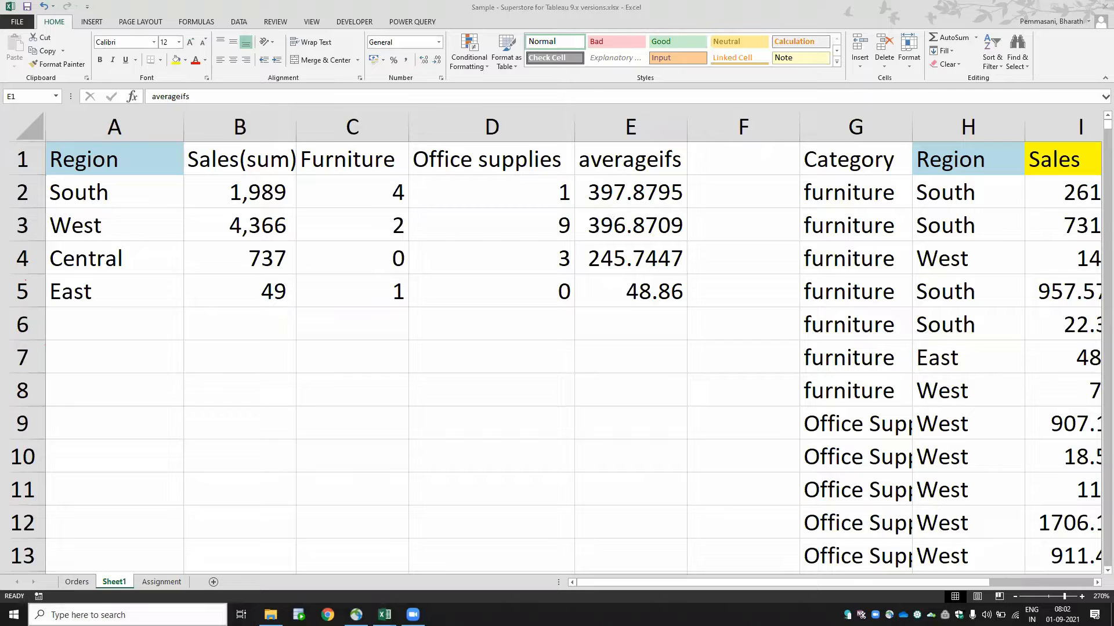
- Examine the sum, count, max, min and sumifs summary beside the data on the Orders sheet
{"action": "left_click", "coordinate": [68, 583]}
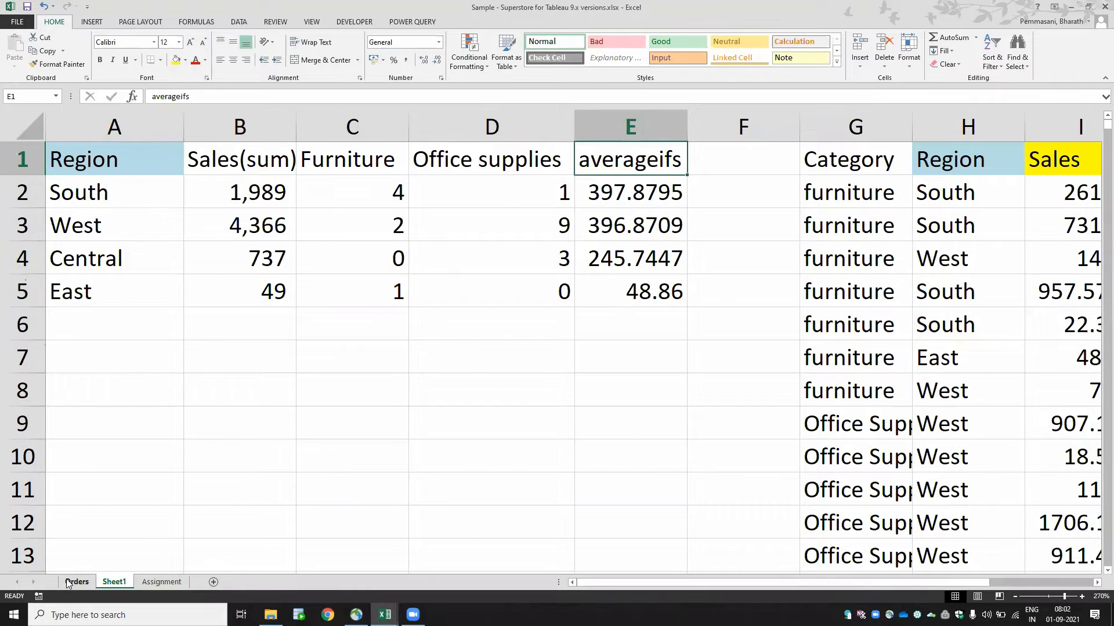
{"action": "left_click", "coordinate": [69, 583]}
{"action": "left_click", "coordinate": [304, 482]}
{"action": "key", "text": "ctrl+Up"}
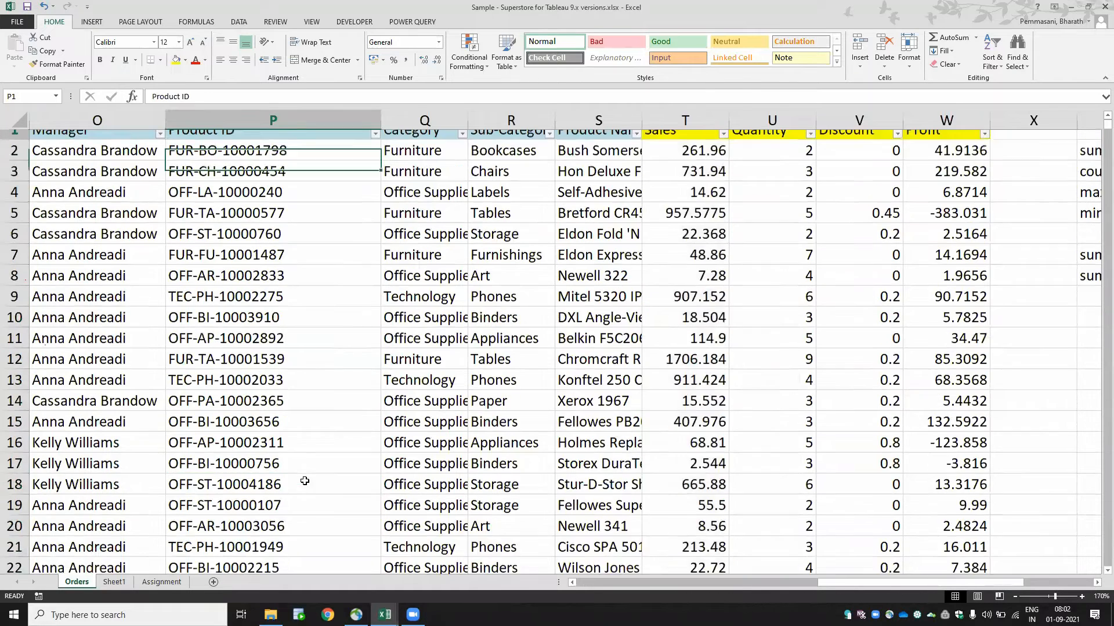
{"action": "key", "text": "ctrl+Right"}
{"action": "key", "text": "ctrl+Right"}
{"action": "key", "text": "ctrl+Right"}
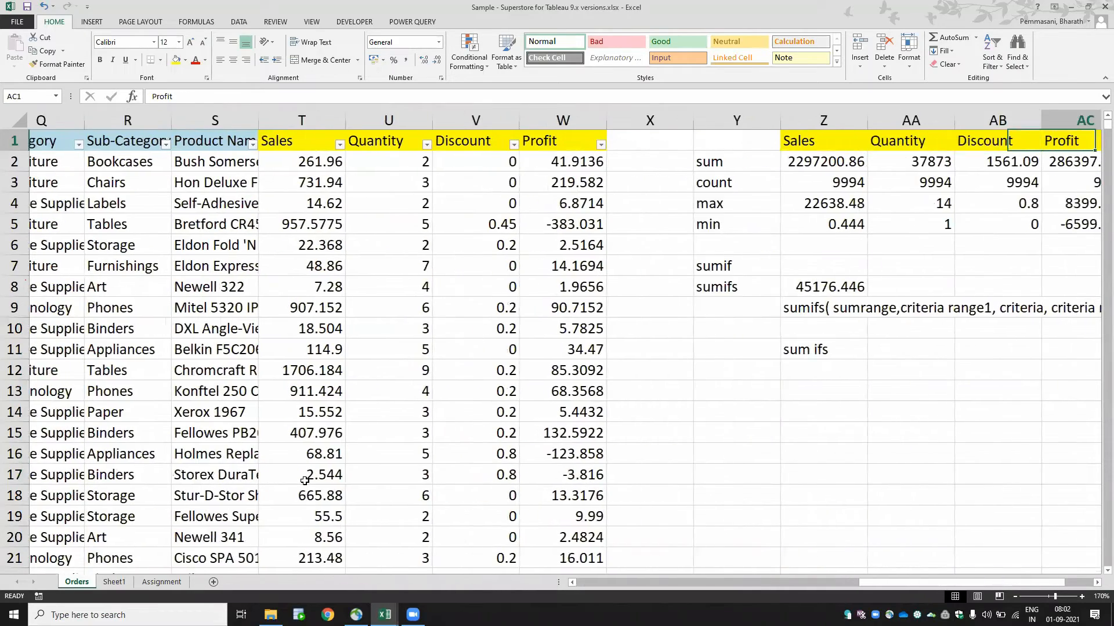
{"action": "key", "text": "ctrl+Right"}
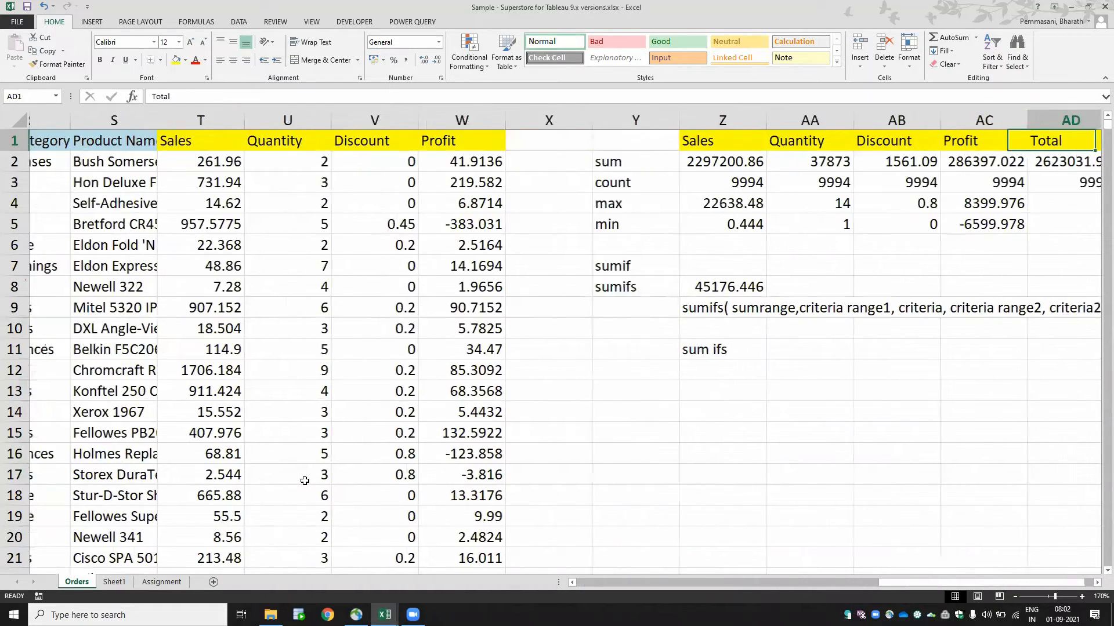
{"action": "key", "text": "Left"}
{"action": "key", "text": "Left"}
{"action": "key", "text": "Left"}
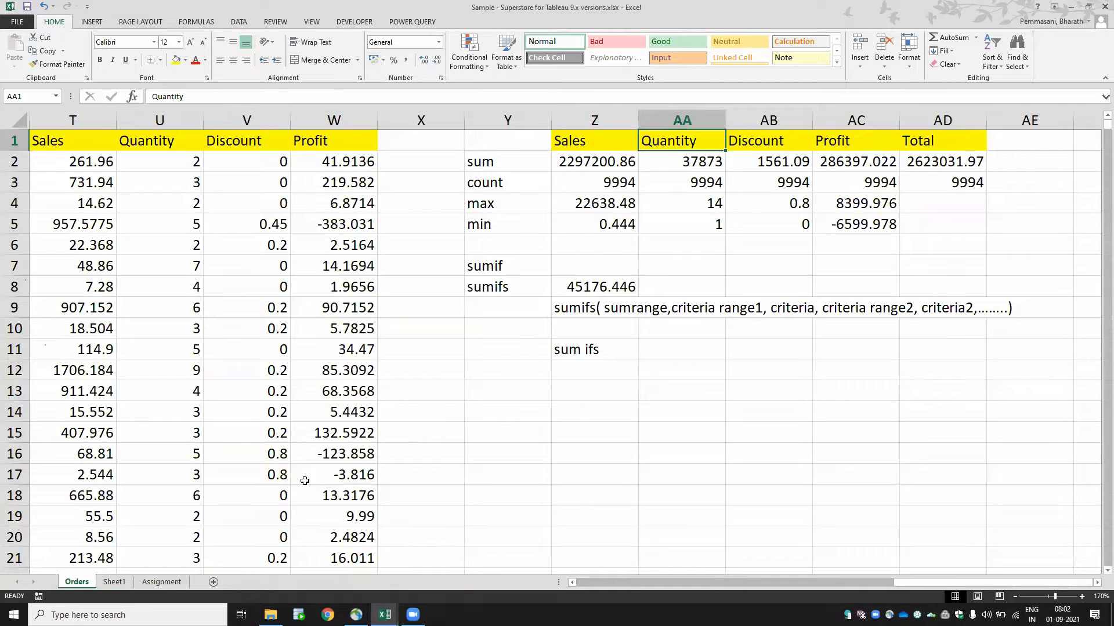
- Switch to the "Class 1 basic introduction to data and excel_new" workbook and review its listed mathematical and statistical functions
{"action": "key", "text": "ctrl+Page_Down"}
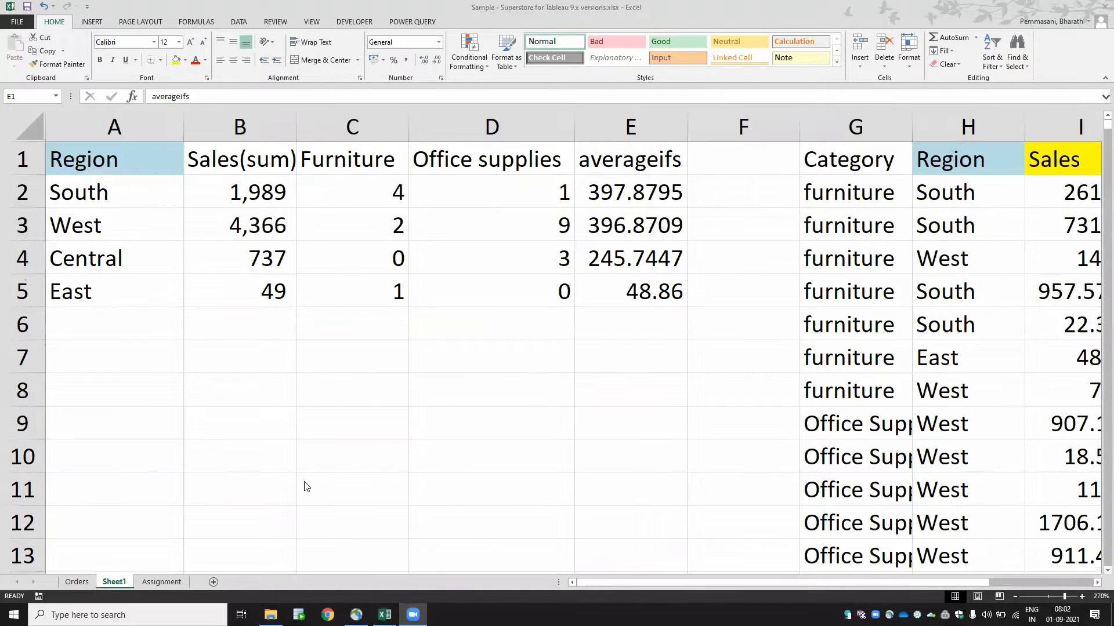
{"action": "key", "text": "alt+Tab"}
{"action": "key", "text": "Right"}
{"action": "key", "text": "Right"}
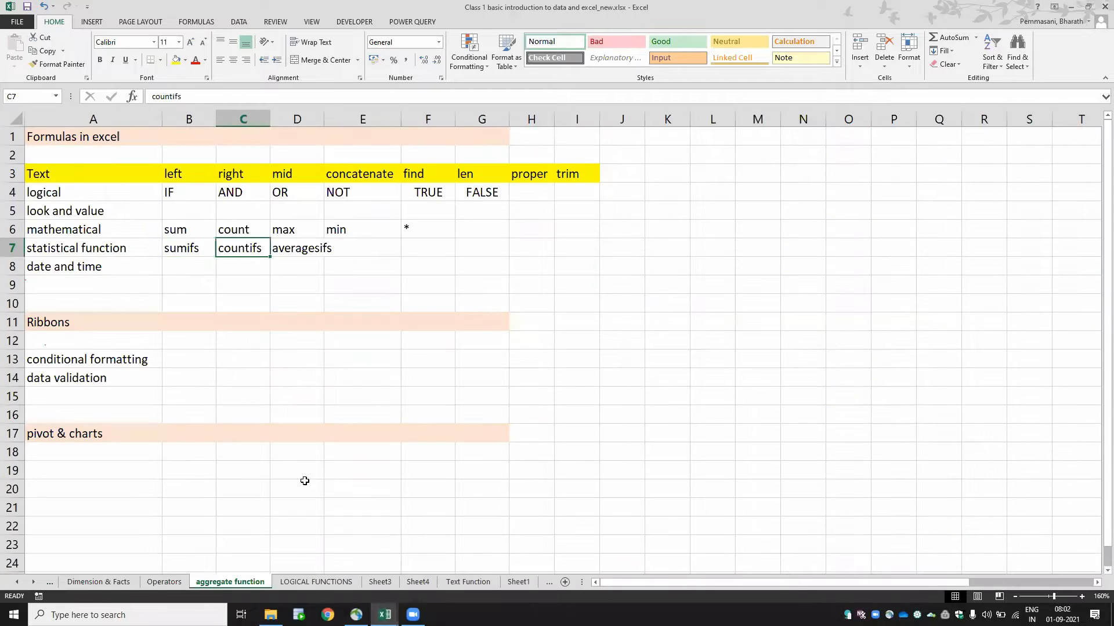
{"action": "key", "text": "Up"}
{"action": "key", "text": "Left"}
{"action": "key", "text": "Left"}
{"action": "key", "text": "Left"}
{"action": "key", "text": "Right"}
{"action": "key", "text": "Right"}
{"action": "key", "text": "Right"}
{"action": "key", "text": "Right"}
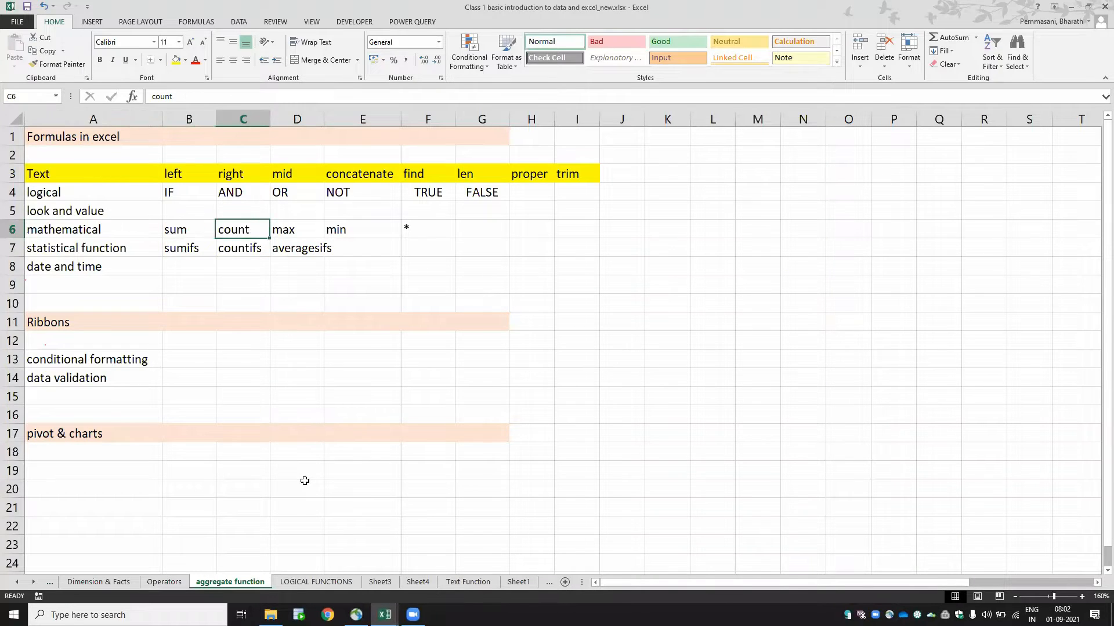
- Switch back to the "Sample - Superstore for Tableau 9.x versions" workbook and go to the empty area beside the sales data on Sheet1
{"action": "key", "text": "alt+Tab"}
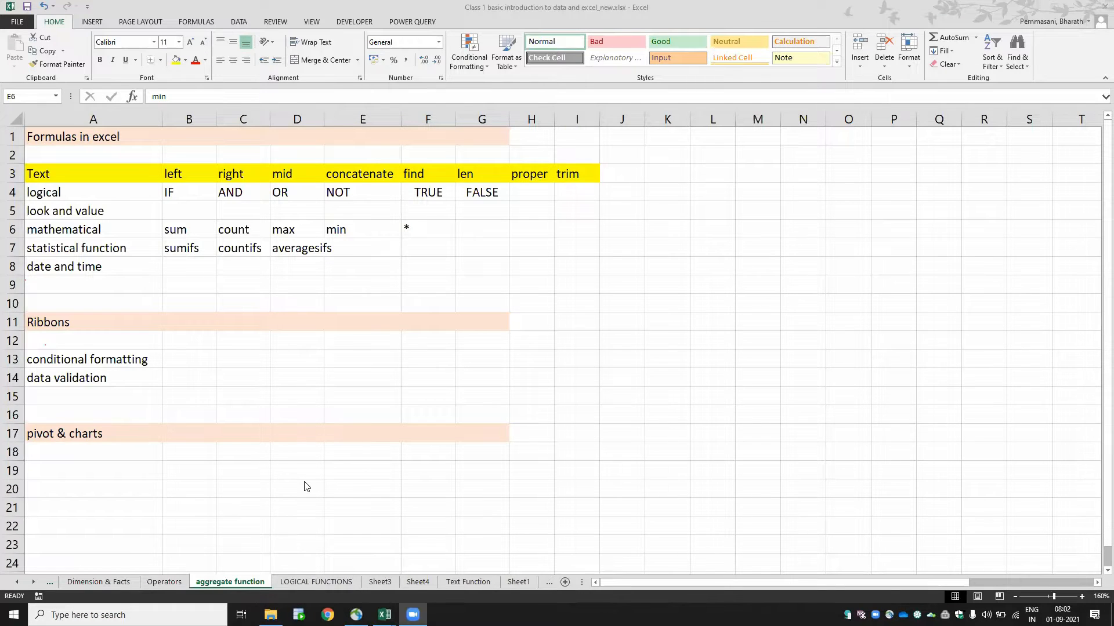
{"action": "key", "text": "alt+Tab"}
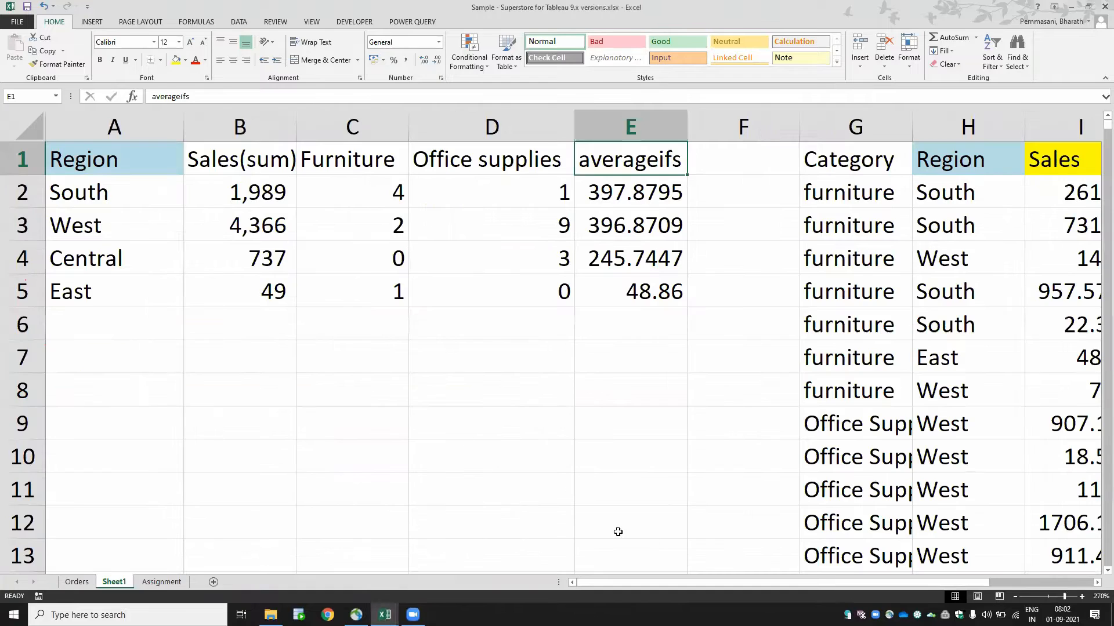
{"action": "left_click", "coordinate": [765, 382]}
{"action": "key", "text": "Right"}
{"action": "key", "text": "Right"}
{"action": "key", "text": "Right"}
{"action": "key", "text": "Right"}
{"action": "key", "text": "Right"}
{"action": "key", "text": "Right"}
{"action": "key", "text": "Right"}
{"action": "key", "text": "Right"}
{"action": "key", "text": "Right"}
{"action": "key", "text": "Right"}
{"action": "key", "text": "Right"}
{"action": "key", "text": "Right"}
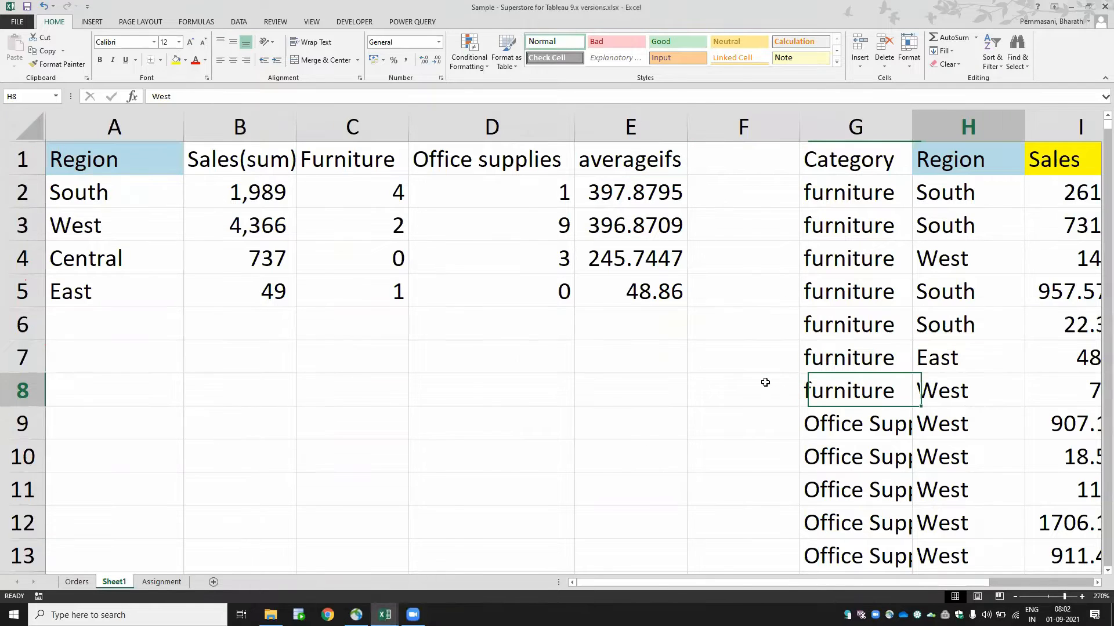
{"action": "key", "text": "Left"}
{"action": "key", "text": "Left"}
{"action": "key", "text": "Left"}
{"action": "key", "text": "Left"}
{"action": "key", "text": "Left"}
{"action": "key", "text": "Left"}
{"action": "key", "text": "Left"}
{"action": "key", "text": "Left"}
{"action": "key", "text": "Left"}
{"action": "key", "text": "Left"}
{"action": "key", "text": "Left"}
{"action": "key", "text": "Left"}
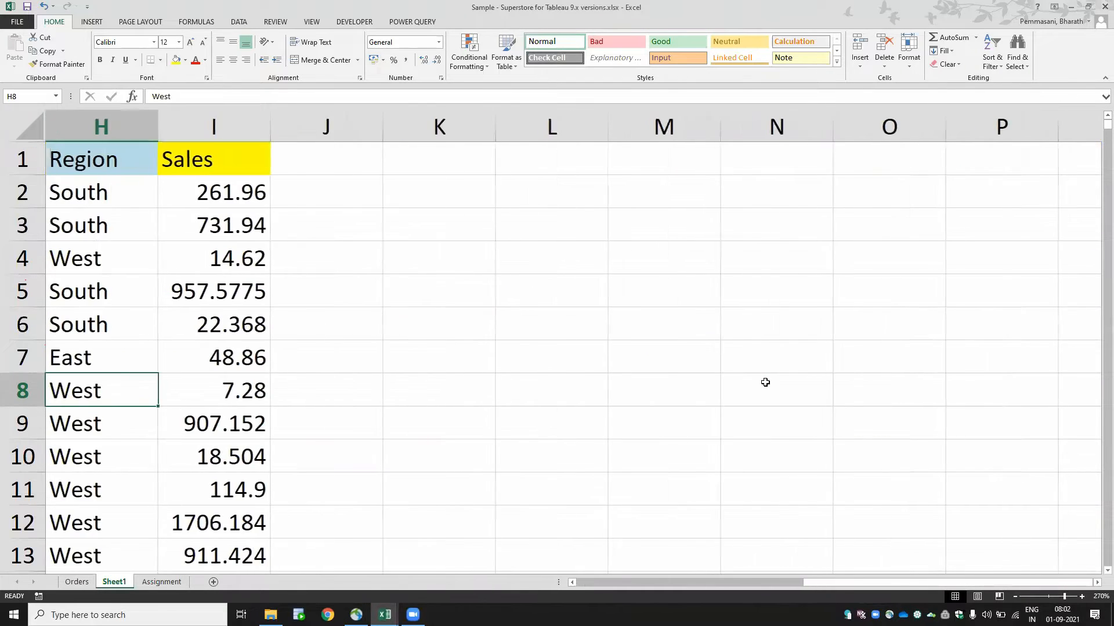
- Enter the labels count, counta and countblank in cells K2 to K4
{"action": "key", "text": "Up"}
{"action": "key", "text": "Up"}
{"action": "key", "text": "Up"}
{"action": "key", "text": "Up"}
{"action": "key", "text": "Up"}
{"action": "key", "text": "Up"}
{"action": "key", "text": "Up"}
{"action": "key", "text": "Right"}
{"action": "key", "text": "Right"}
{"action": "key", "text": "Right"}
{"action": "key", "text": "Right"}
{"action": "key", "text": "Right"}
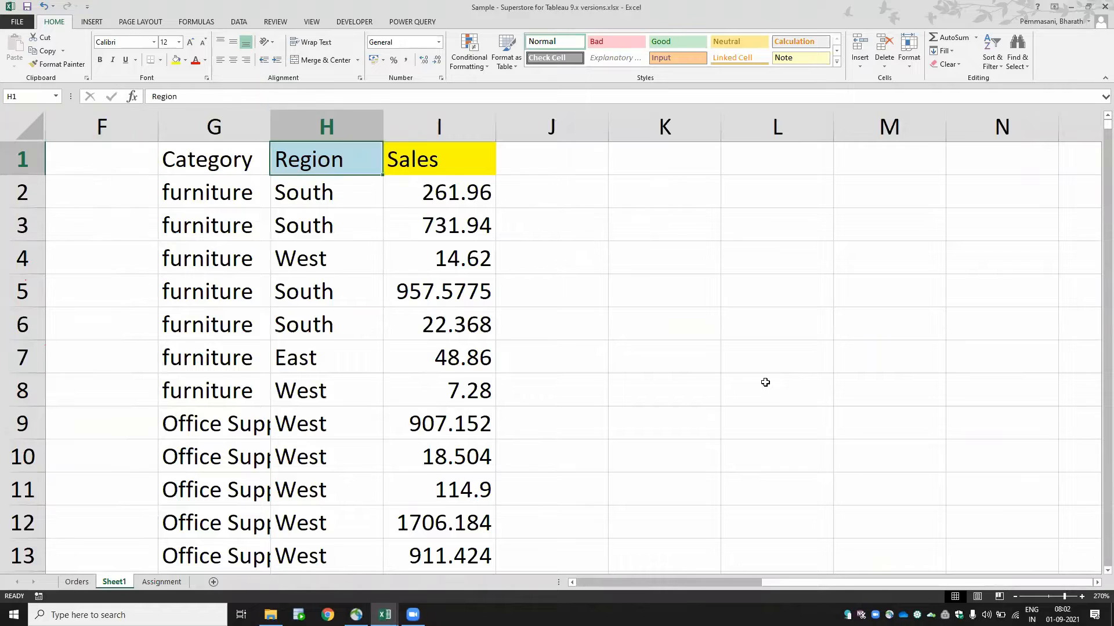
{"action": "key", "text": "Down"}
{"action": "type", "text": "count"}
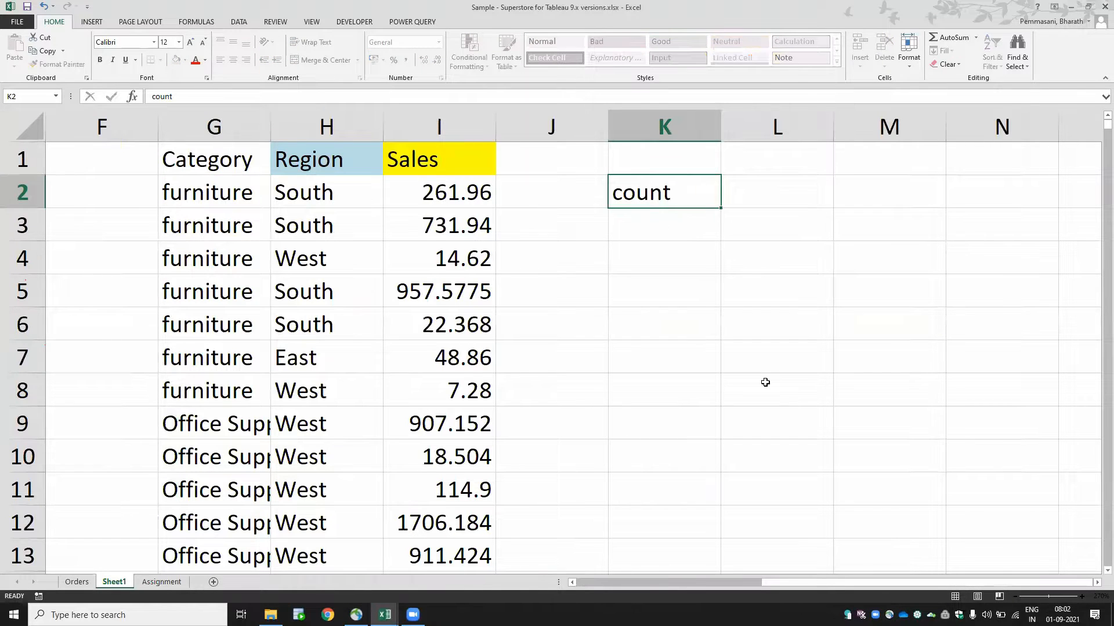
{"action": "key", "text": "Return"}
{"action": "type", "text": "counta"}
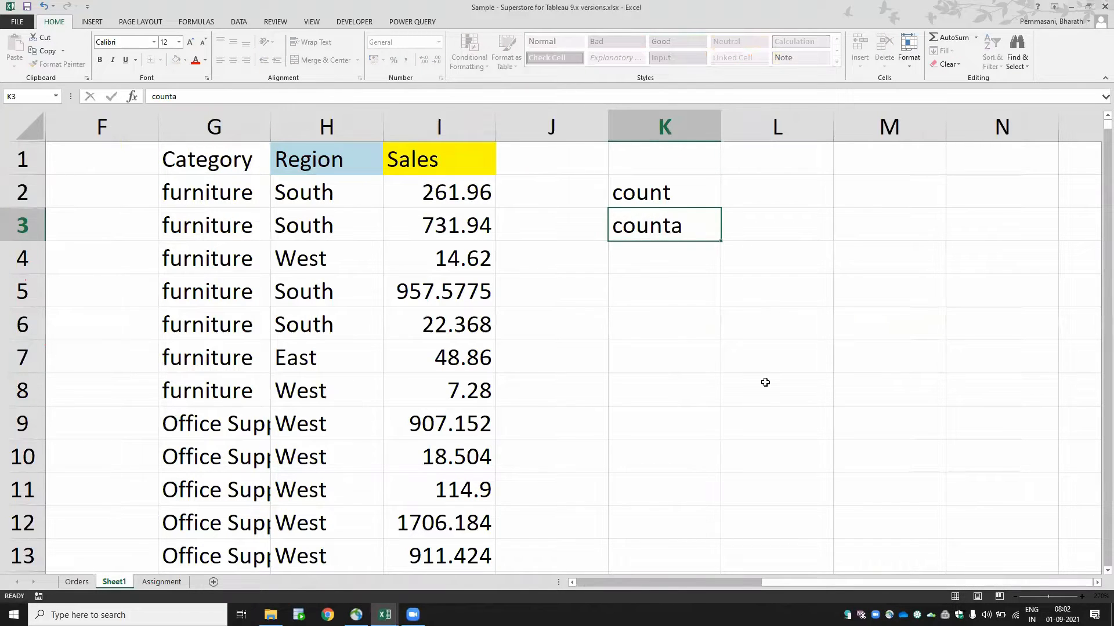
{"action": "key", "text": "Return"}
{"action": "type", "text": "countblank"}
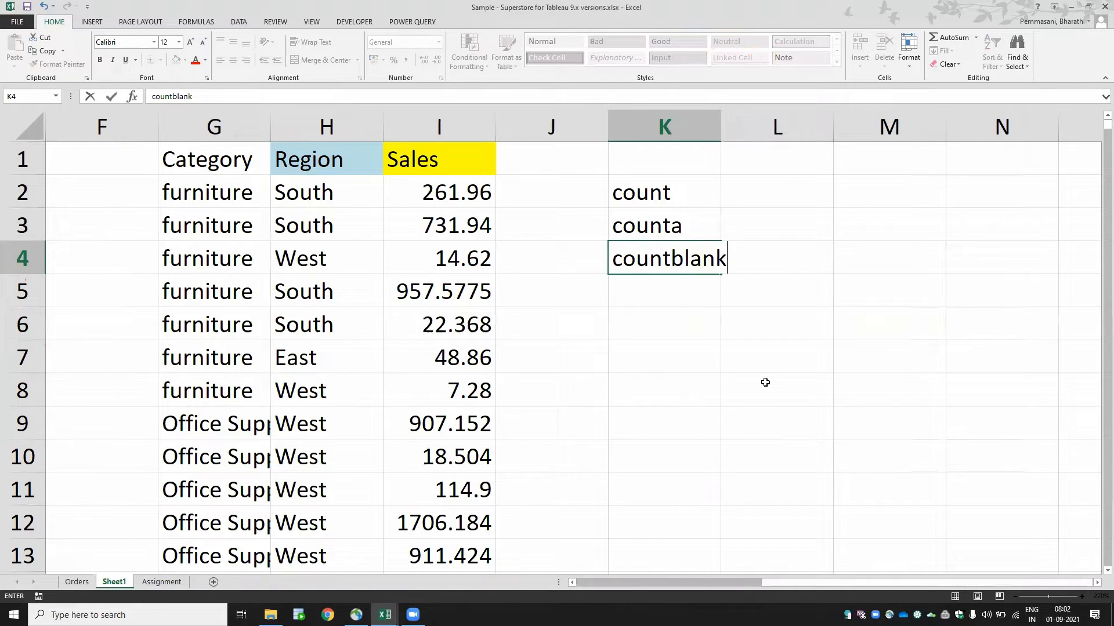
{"action": "key", "text": "Return"}
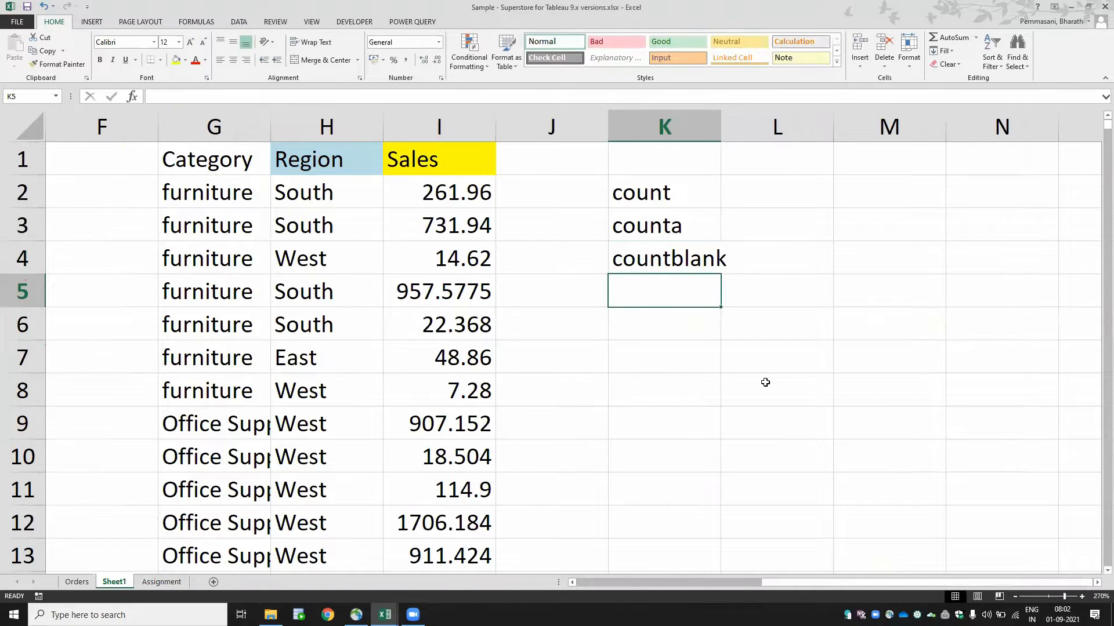
- Autofit the width of column K to its labels
{"action": "key", "text": "Up"}
{"action": "key", "text": "ctrl+space"}
{"action": "key", "text": "alt+h"}
{"action": "key", "text": "o"}
{"action": "key", "text": "i"}
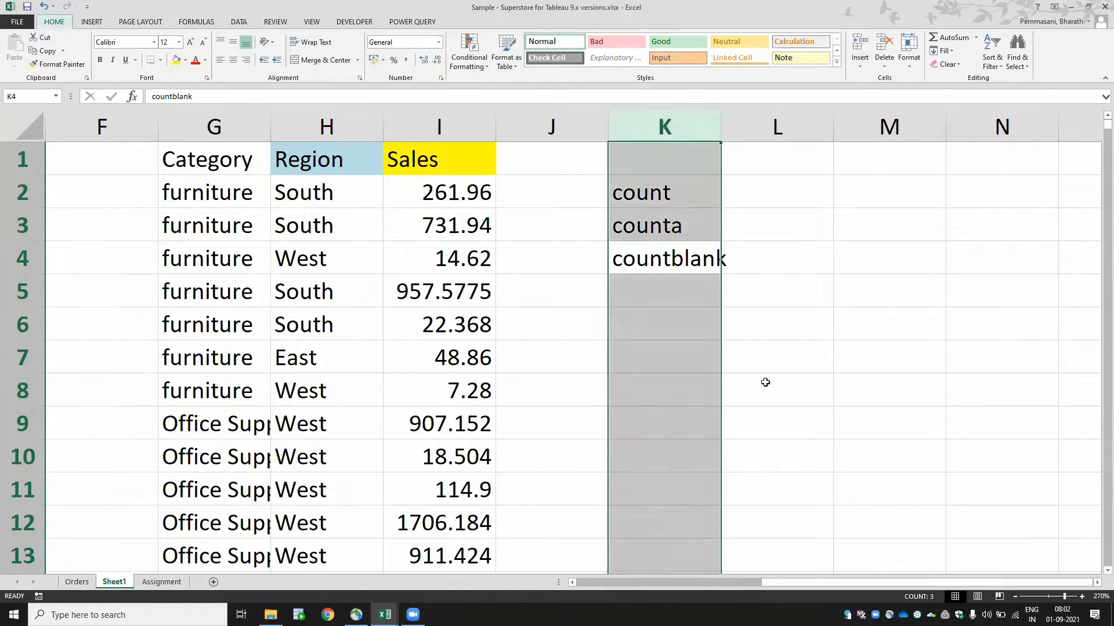
- Count the Sales values in I2:I21 with a COUNT formula in L2, beside the count label
{"action": "key", "text": "Up"}
{"action": "key", "text": "Up"}
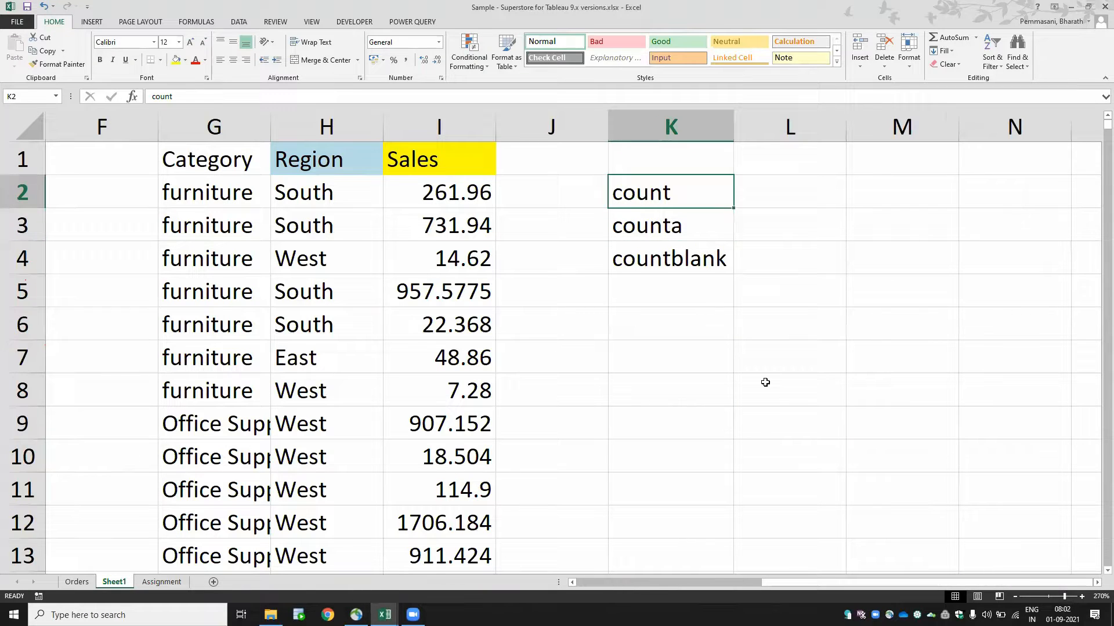
{"action": "key", "text": "Right"}
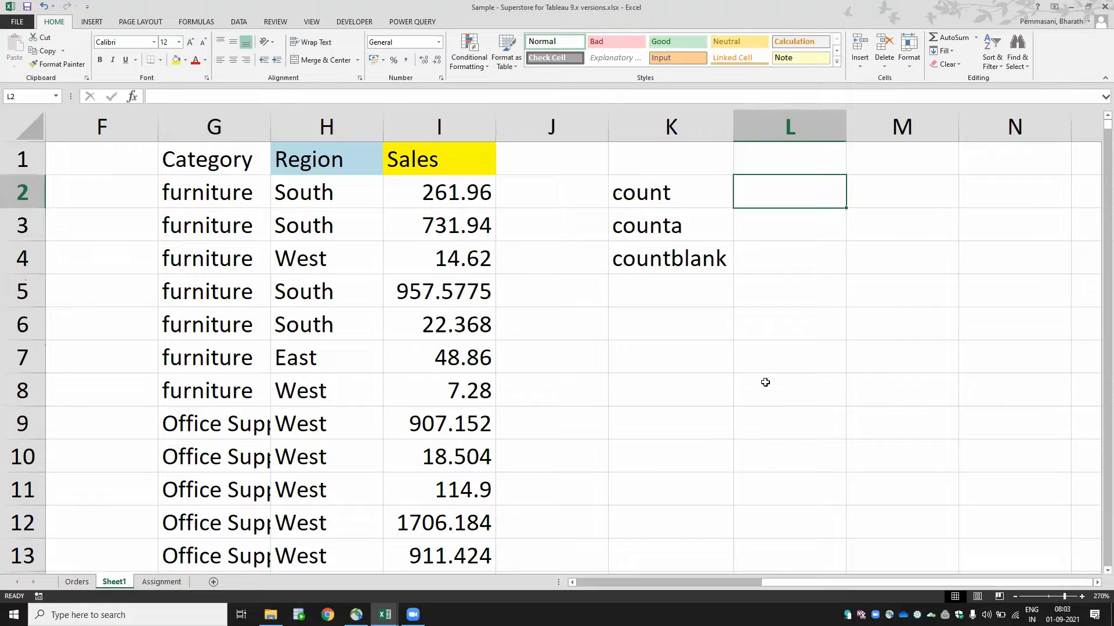
{"action": "type", "text": "=count"}
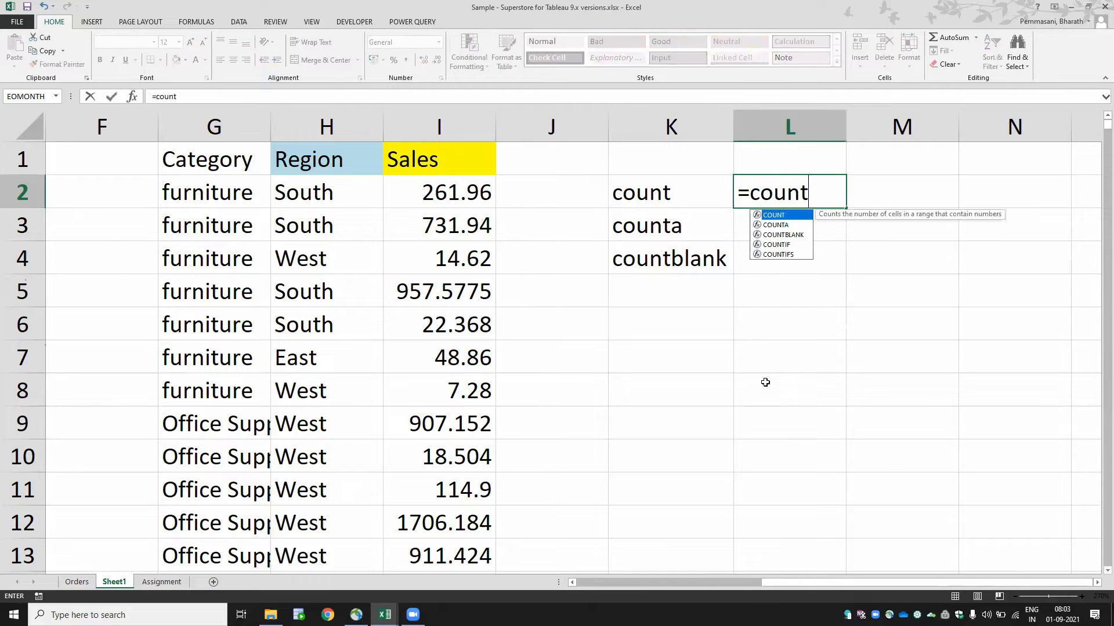
{"action": "key", "text": "Tab"}
{"action": "key", "text": "Left"}
{"action": "key", "text": "Left"}
{"action": "key", "text": "Left"}
{"action": "key", "text": "shift+Down"}
{"action": "key", "text": "shift+Down"}
{"action": "key", "text": "shift+Down"}
{"action": "key", "text": "shift+Down"}
{"action": "key", "text": "shift+Down"}
{"action": "key", "text": "shift+Down"}
{"action": "key", "text": "shift+Down"}
{"action": "key", "text": "shift+Down"}
{"action": "key", "text": "shift+Down"}
{"action": "key", "text": "shift+Down"}
{"action": "key", "text": "shift+Down"}
{"action": "key", "text": "shift+Down"}
{"action": "key", "text": "shift+Down"}
{"action": "key", "text": "shift+Down"}
{"action": "key", "text": "shift+Down"}
{"action": "key", "text": "shift+Down"}
{"action": "key", "text": "shift+Down"}
{"action": "key", "text": "shift+Down"}
{"action": "key", "text": "shift+Down"}
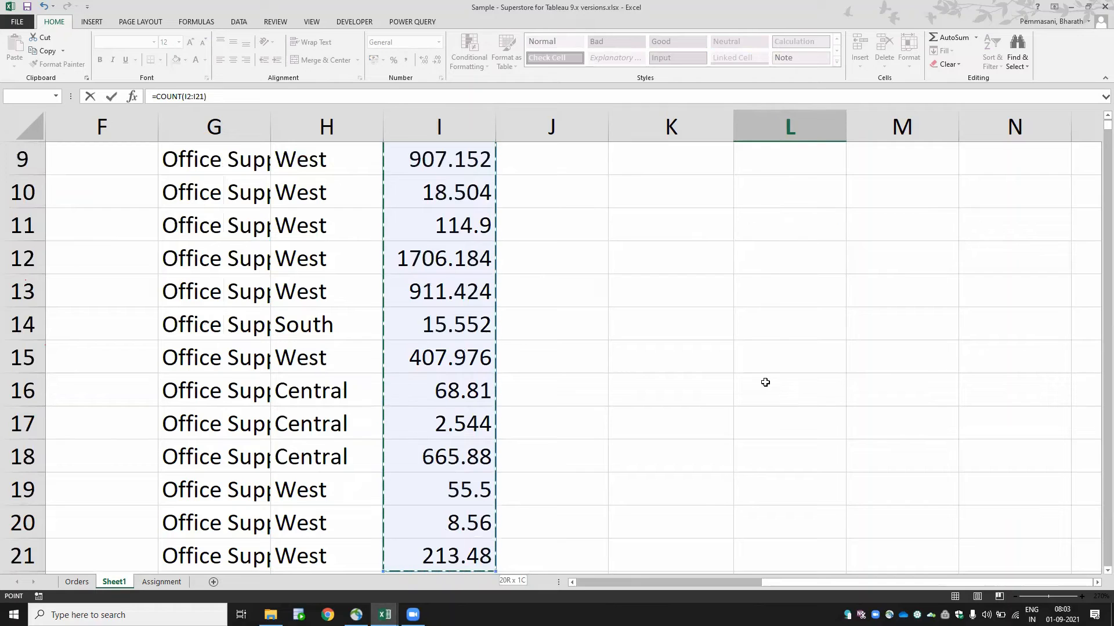
{"action": "key", "text": "Return"}
{"action": "key", "text": "Up"}
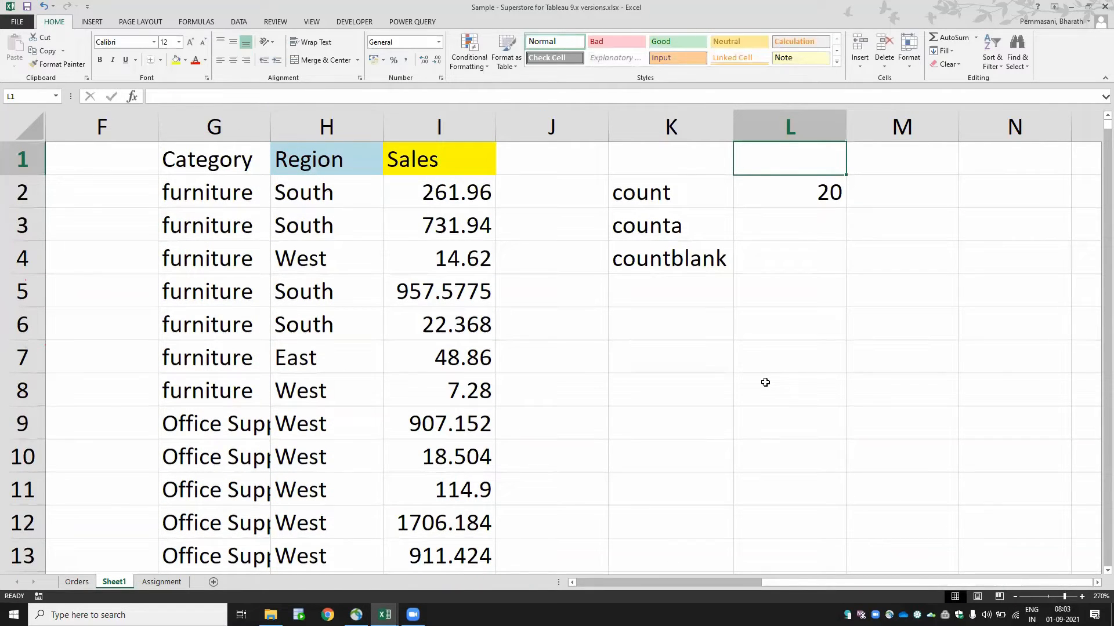
{"action": "key", "text": "Down"}
{"action": "key", "text": "Down"}
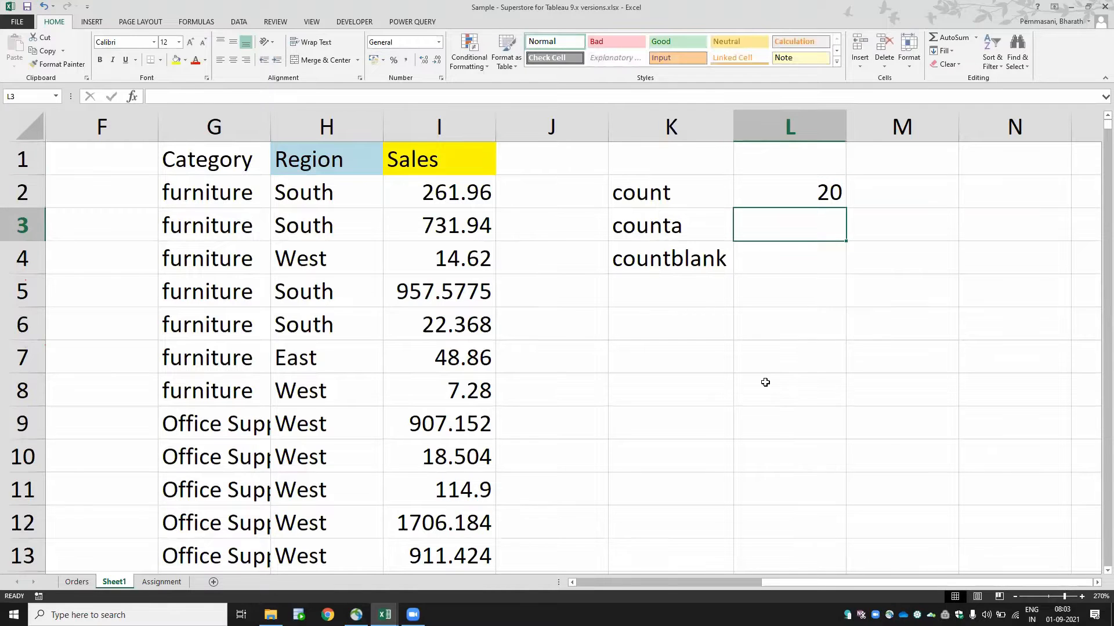
- Apply COUNT to the Region text values in H2:H21 with a formula in M2
{"action": "key", "text": "Up"}
{"action": "key", "text": "Right"}
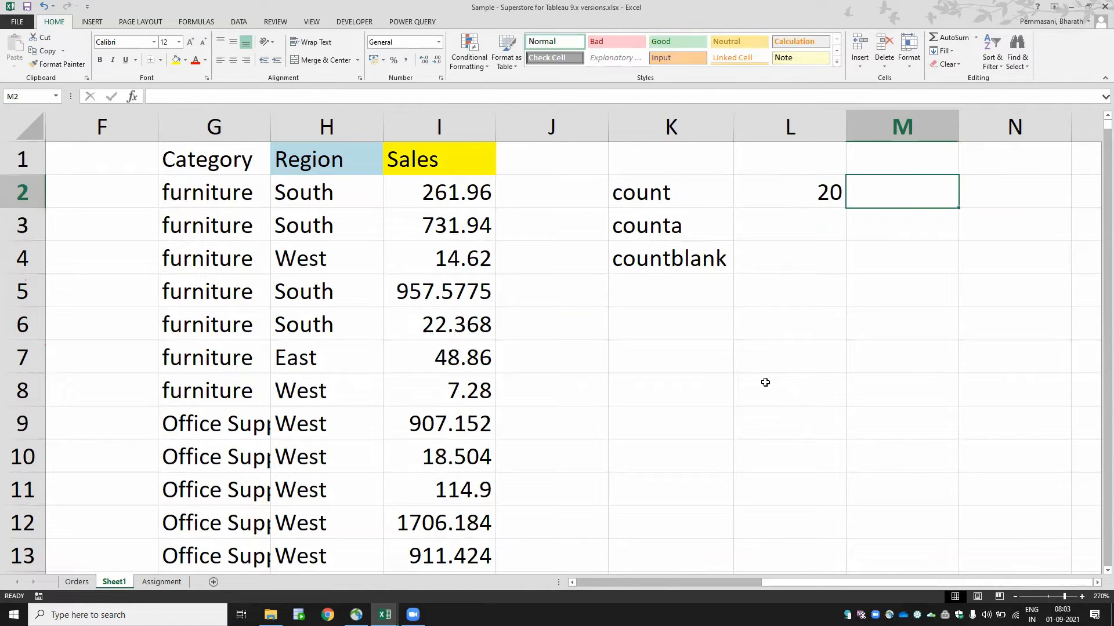
{"action": "type", "text": "=count"}
{"action": "key", "text": "Tab"}
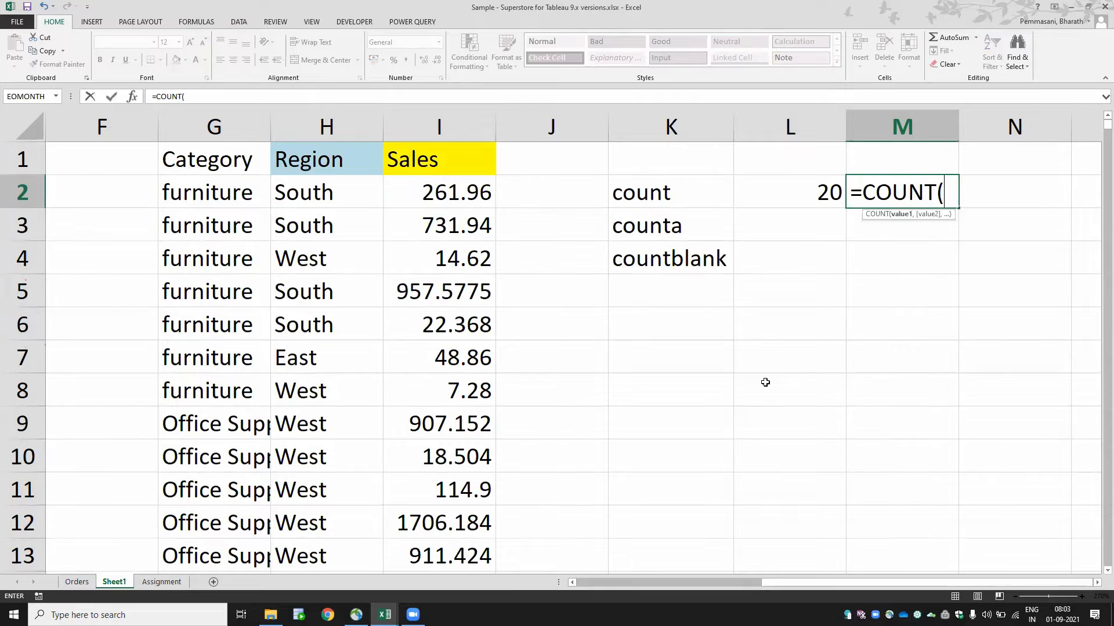
{"action": "key", "text": "Left"}
{"action": "key", "text": "Left"}
{"action": "key", "text": "Left"}
{"action": "key", "text": "Left"}
{"action": "key", "text": "Left"}
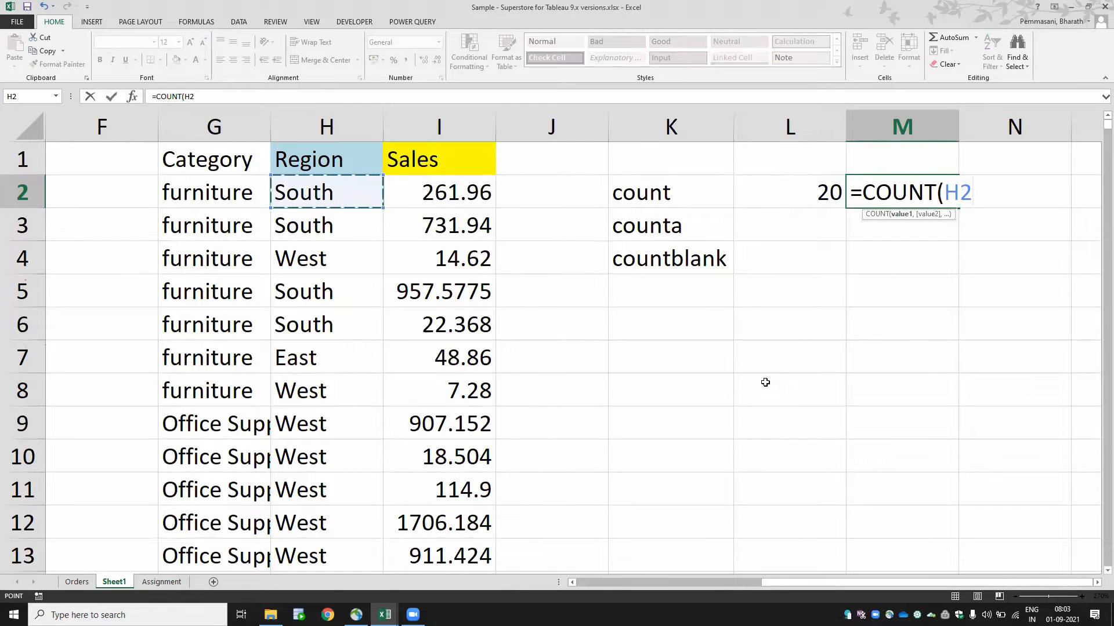
{"action": "key", "text": "ctrl+shift+Down"}
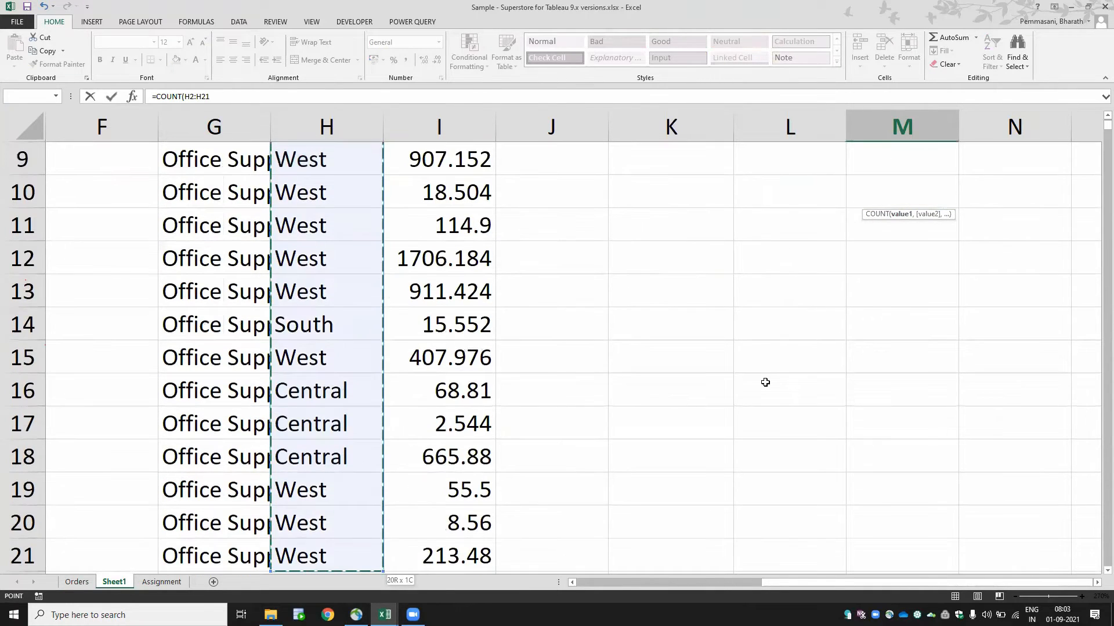
{"action": "key", "text": "Return"}
{"action": "key", "text": "Up"}
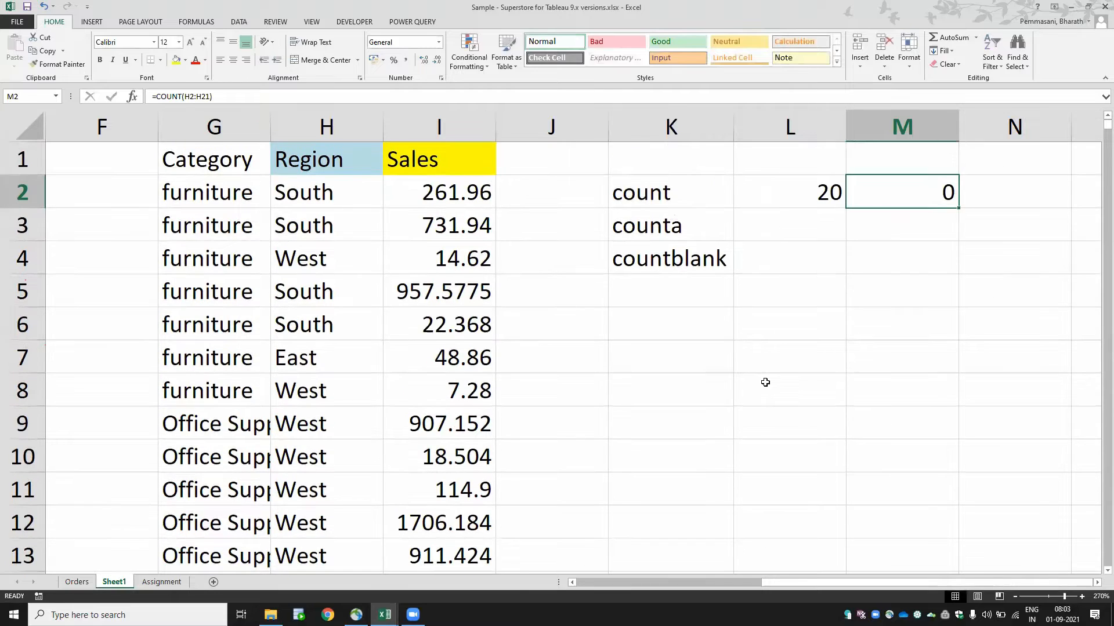
- Compare the ranges referenced by the COUNT formulas in L2 and M2
{"action": "key", "text": "F2"}
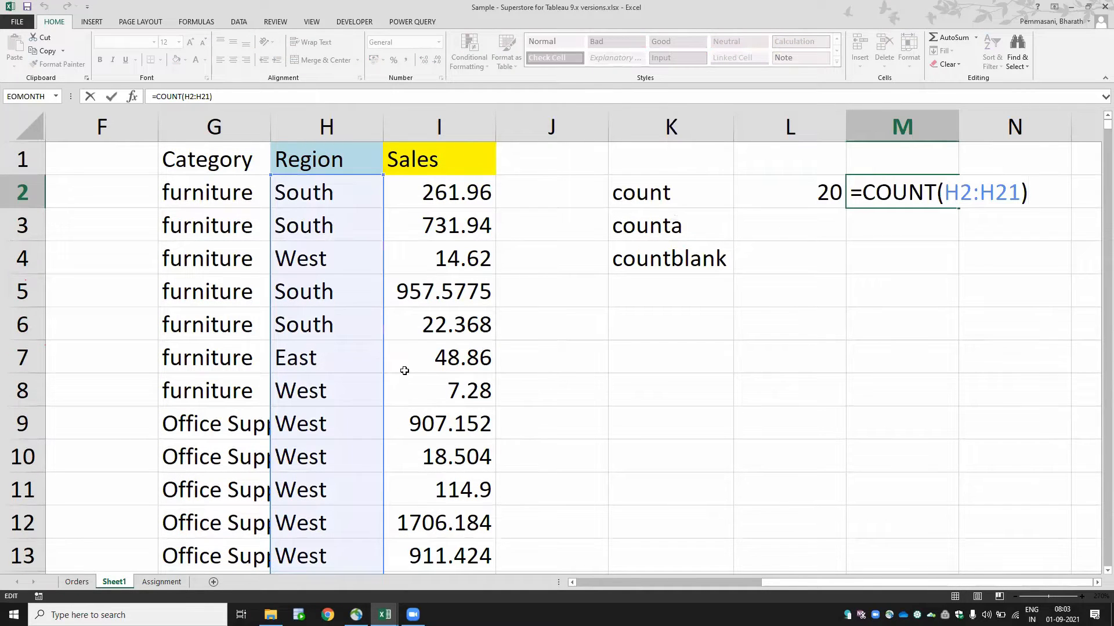
{"action": "left_click", "coordinate": [657, 197]}
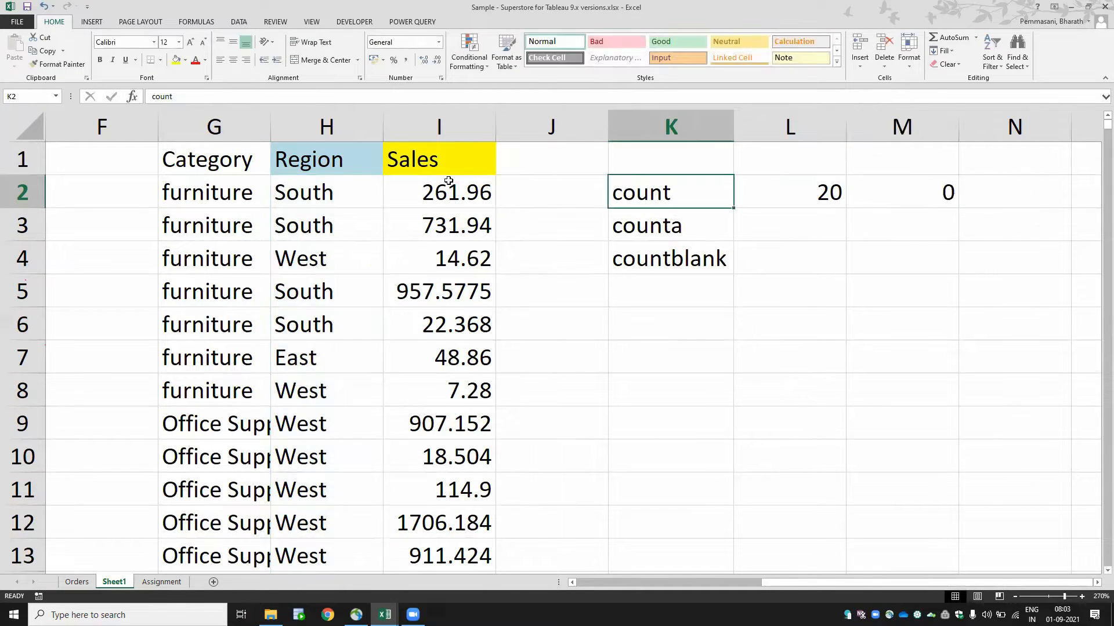
{"action": "key", "text": "Right"}
{"action": "key", "text": "Right"}
{"action": "key", "text": "F2"}
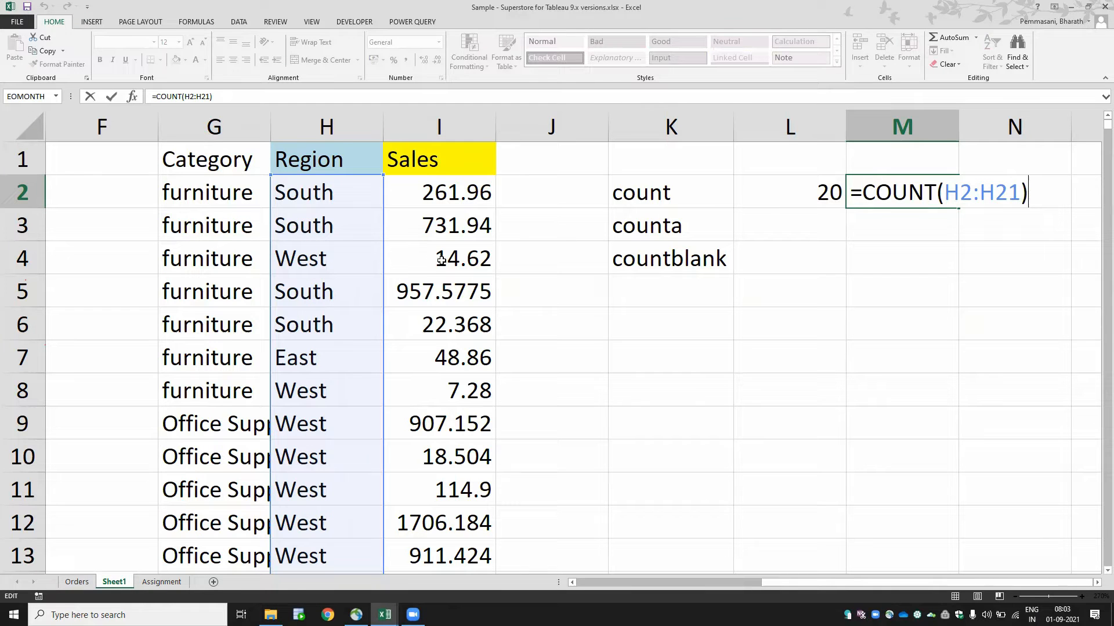
{"action": "key", "text": "ctrl+Return"}
{"action": "key", "text": "Left"}
{"action": "key", "text": "F2"}
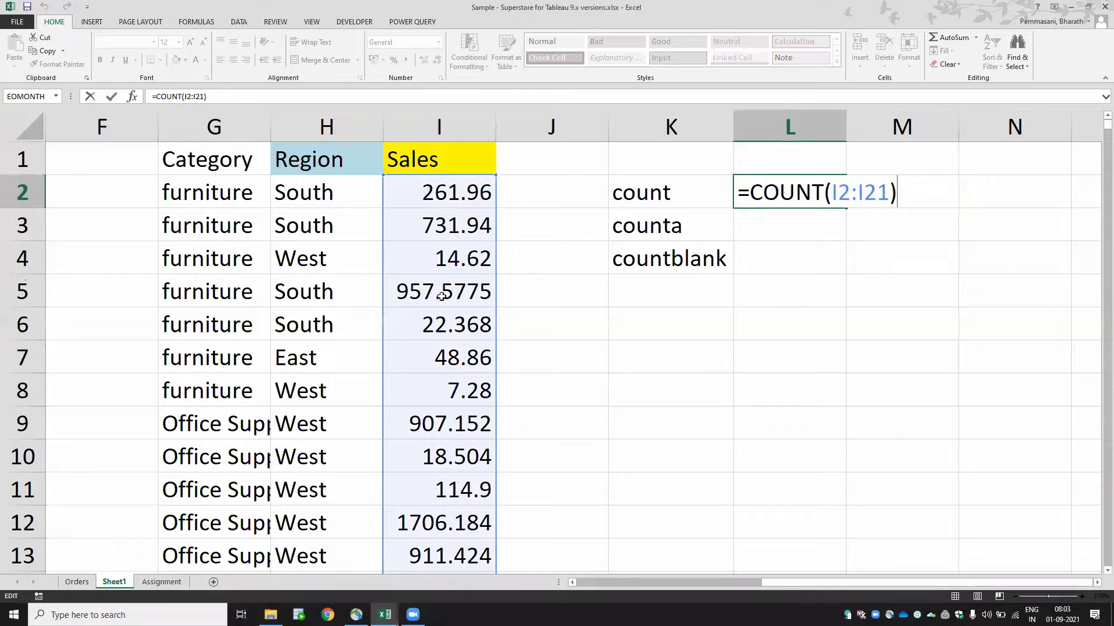
{"action": "key", "text": "Tab"}
{"action": "key", "text": "F2"}
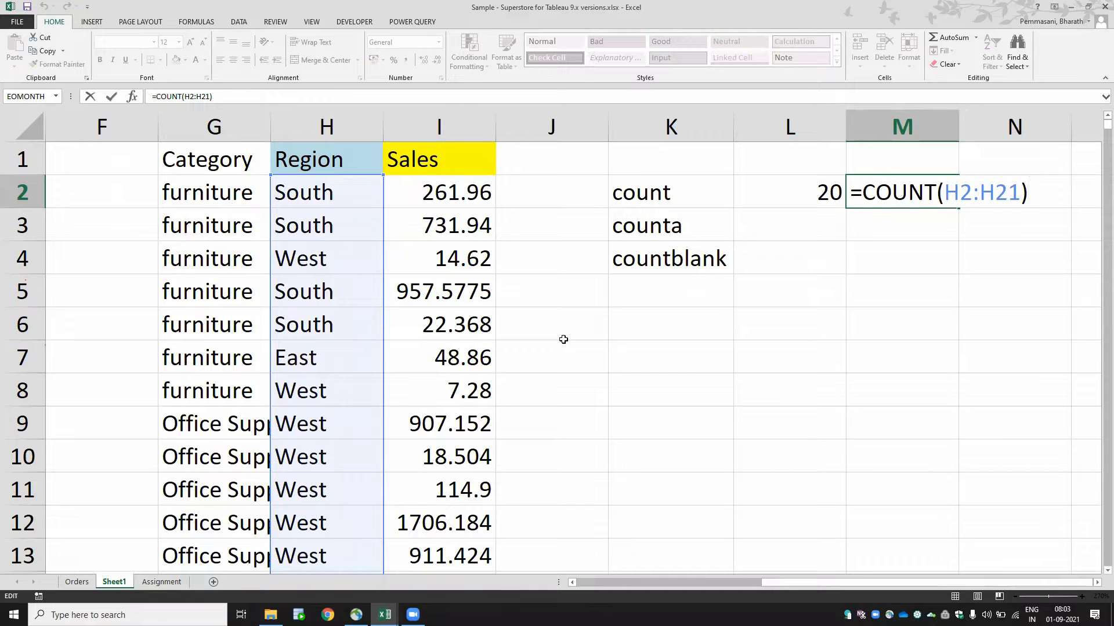
{"action": "key", "text": "Return"}
{"action": "key", "text": "Up"}
{"action": "key", "text": "Left"}
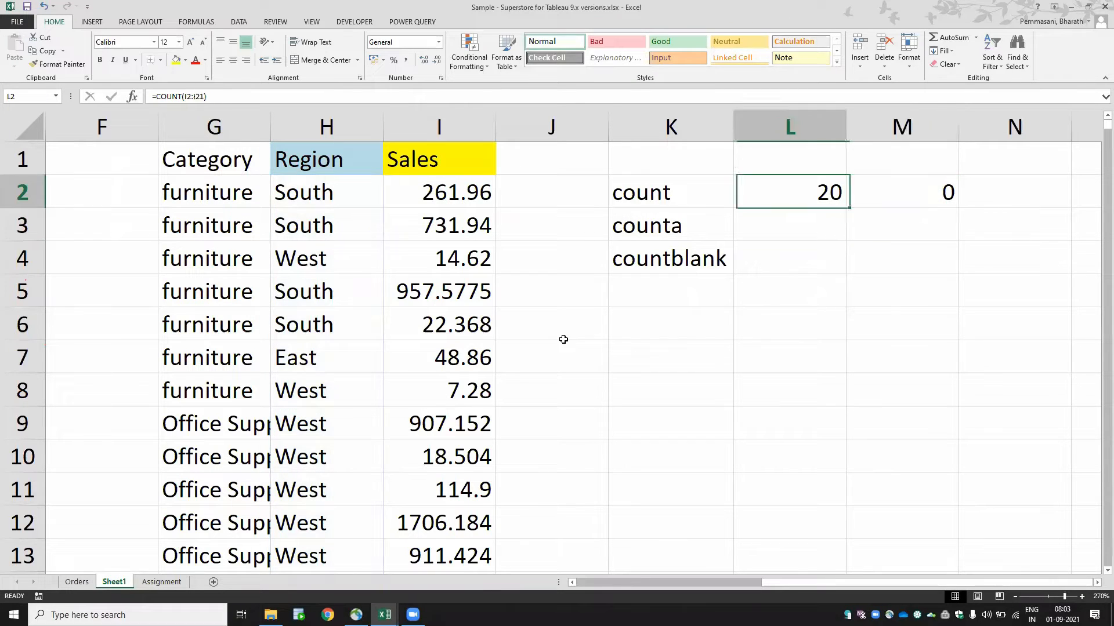
{"action": "key", "text": "F2"}
{"action": "key", "text": "Return"}
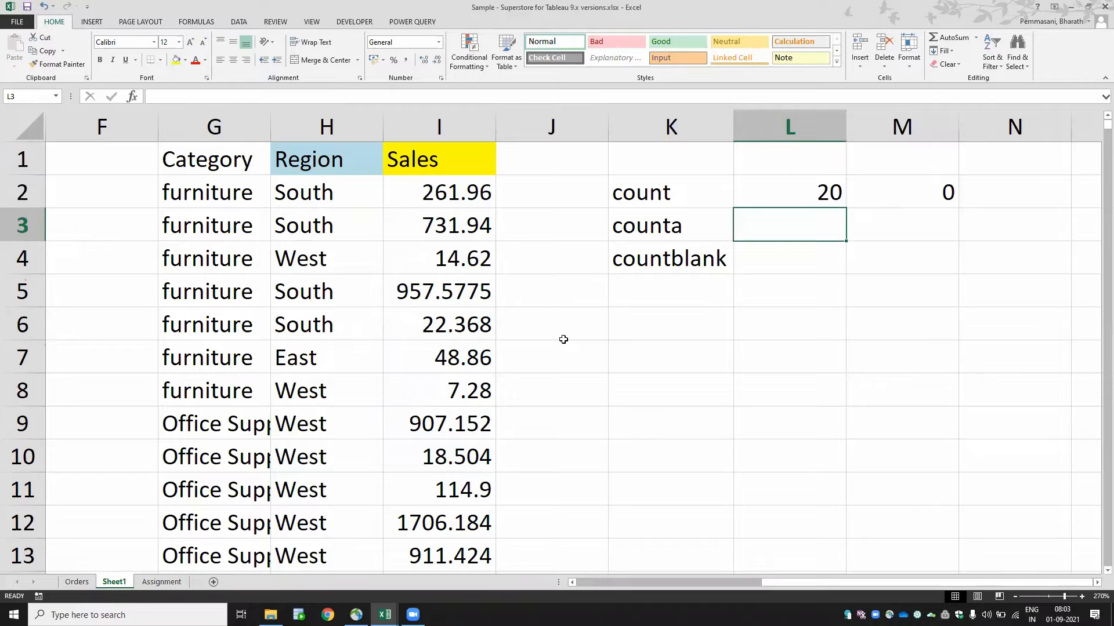
- Count the Region entries in H2:H21 with a COUNTA formula in L3
{"action": "type", "text": "=counta"}
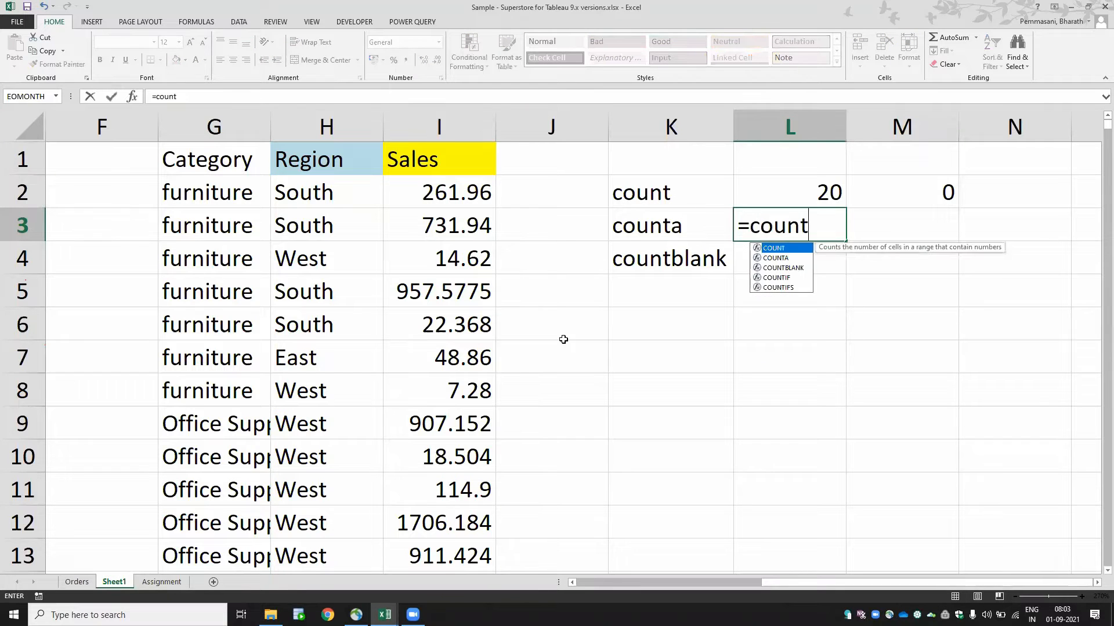
{"action": "key", "text": "Tab"}
{"action": "key", "text": "Left"}
{"action": "key", "text": "Left"}
{"action": "key", "text": "Left"}
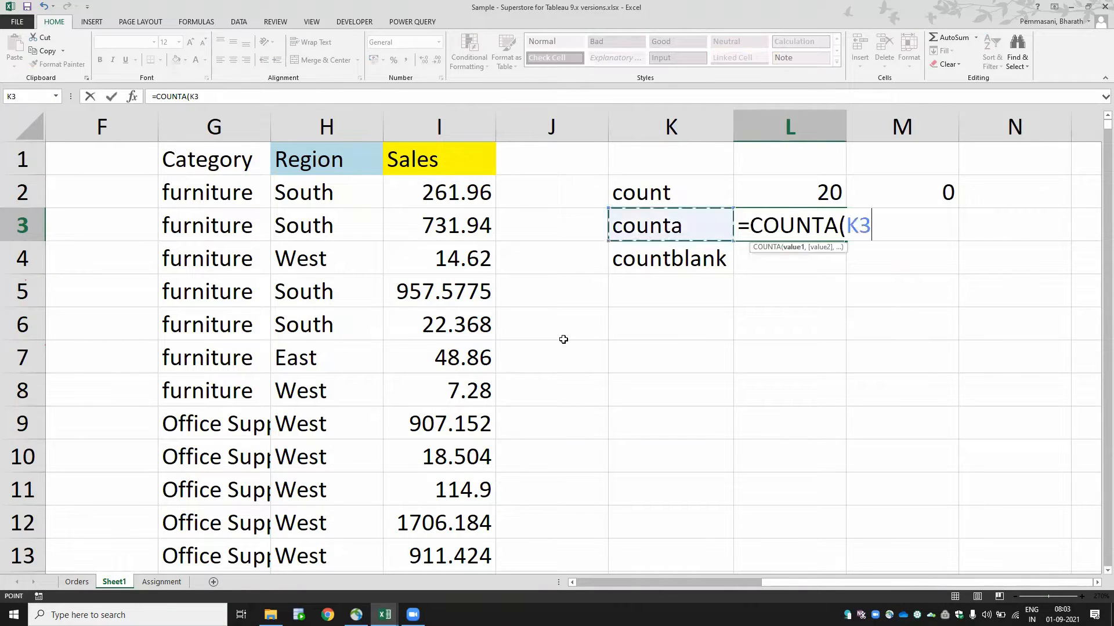
{"action": "key", "text": "Up"}
{"action": "key", "text": "Left"}
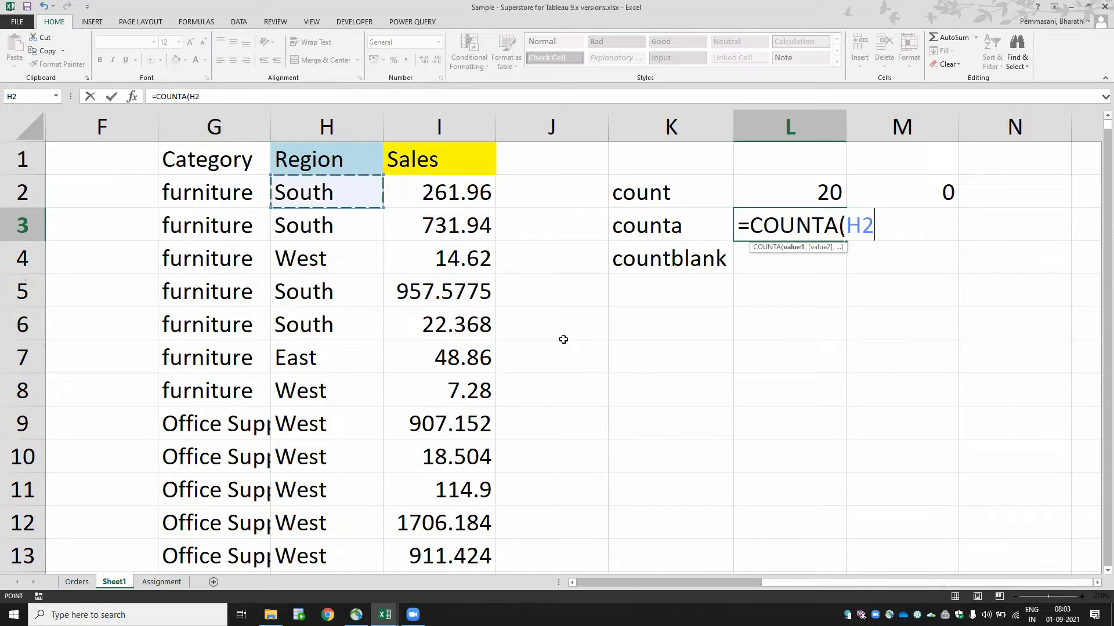
{"action": "key", "text": "ctrl+shift+Down"}
{"action": "key", "text": "Return"}
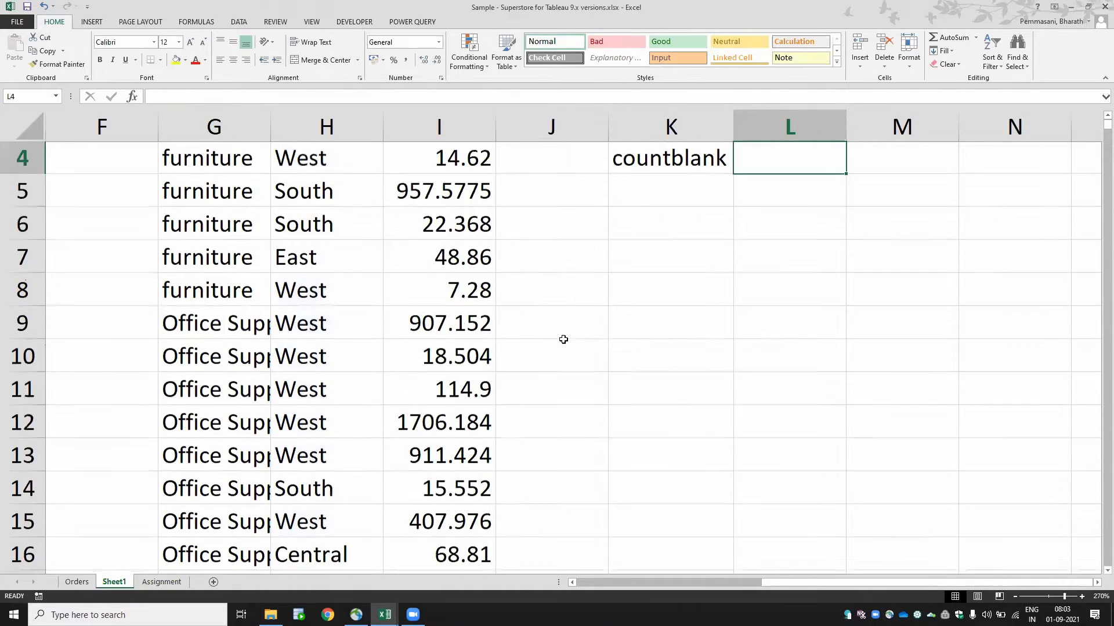
- Check the COUNTA formula in L3 and the range it references
{"action": "key", "text": "Up"}
{"action": "key", "text": "Up"}
{"action": "key", "text": "Up"}
{"action": "key", "text": "Down"}
{"action": "key", "text": "Down"}
{"action": "key", "text": "Down"}
{"action": "key", "text": "Up"}
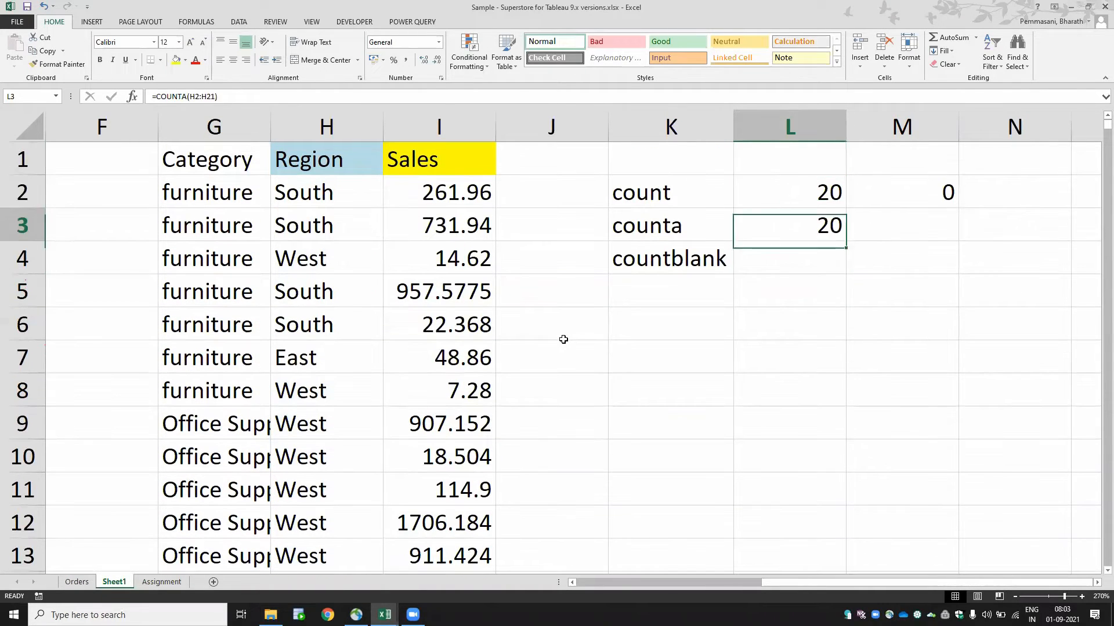
{"action": "key", "text": "F2"}
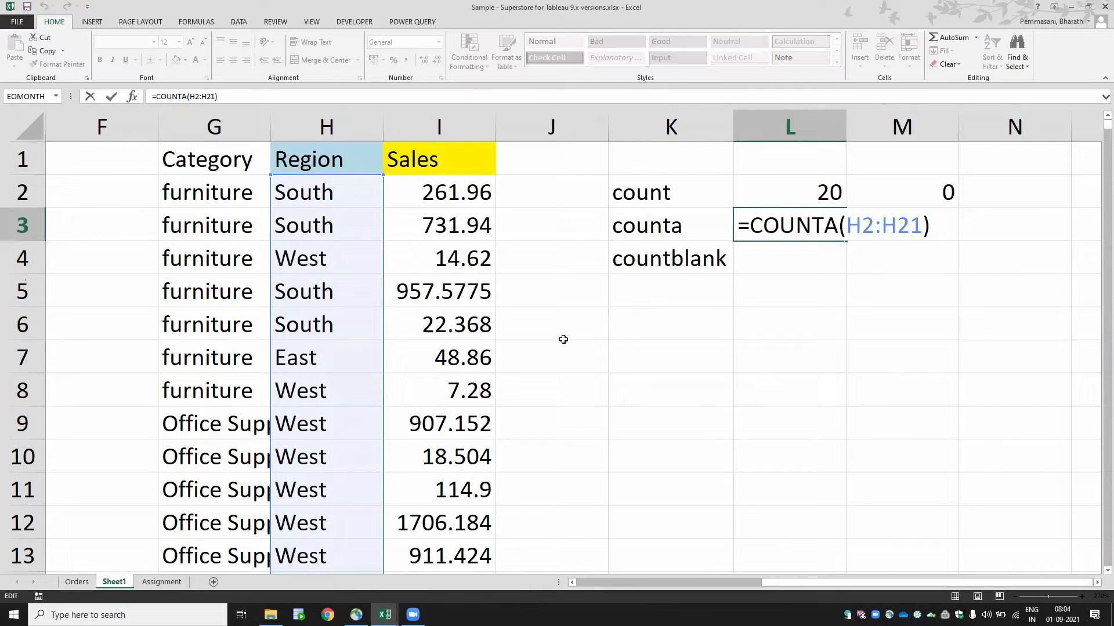
{"action": "key", "text": "Tab"}
{"action": "key", "text": "Left"}
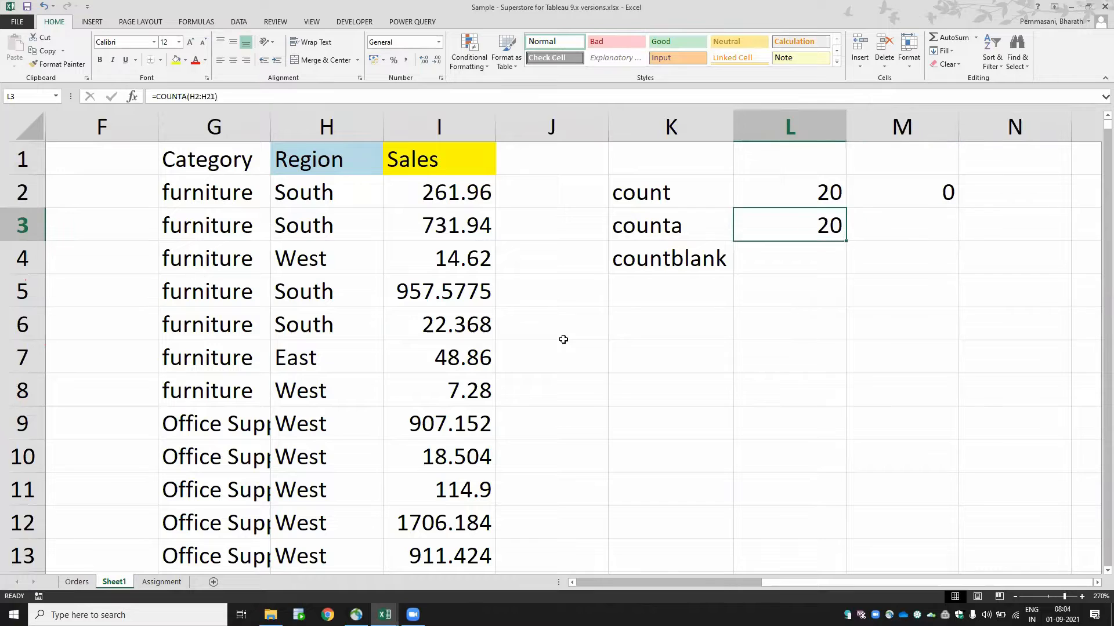
- Check the COUNT formula in L2 and the Sales range it references
{"action": "key", "text": "Up"}
{"action": "key", "text": "F2"}
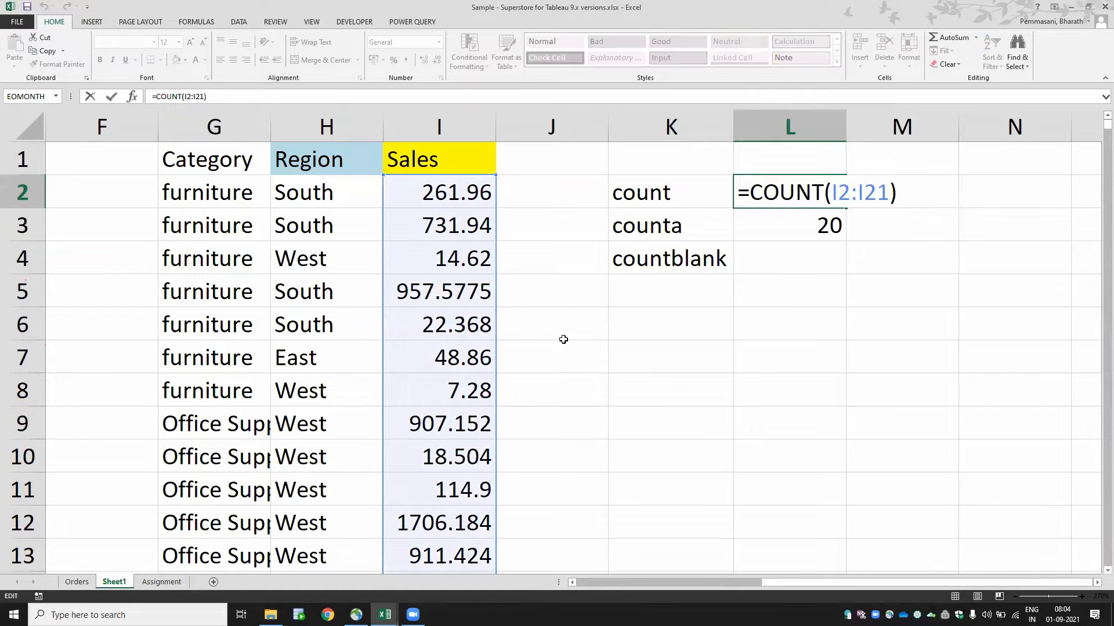
{"action": "key", "text": "ctrl+Return"}
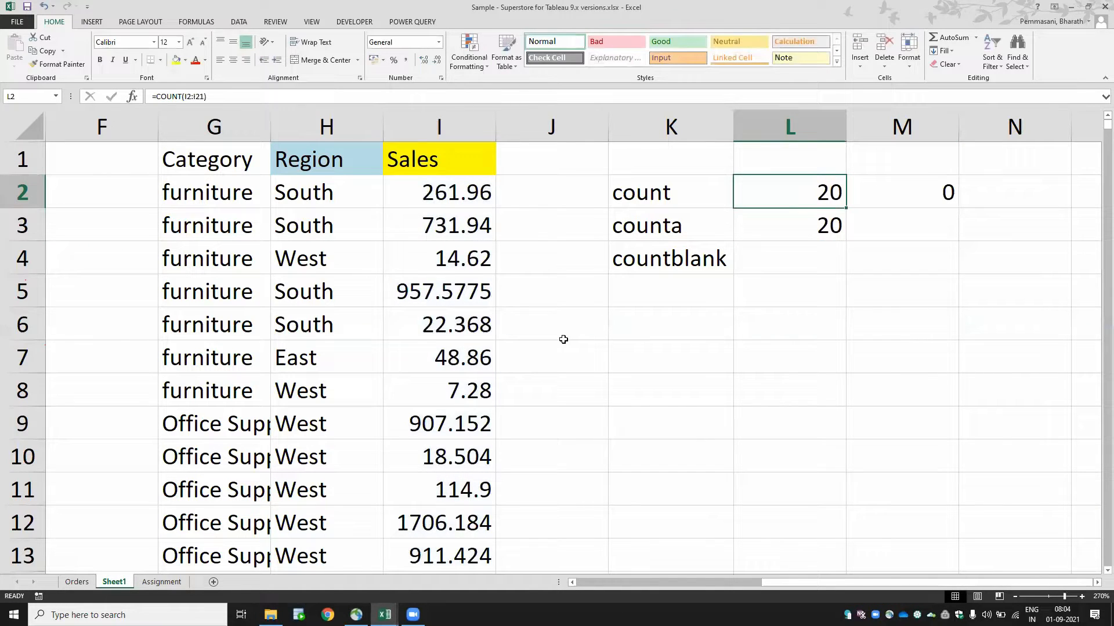
- Clear the Sales value in I3 to test how COUNT treats an empty cell
{"action": "key", "text": "Left"}
{"action": "key", "text": "Left"}
{"action": "key", "text": "Left"}
{"action": "key", "text": "Down"}
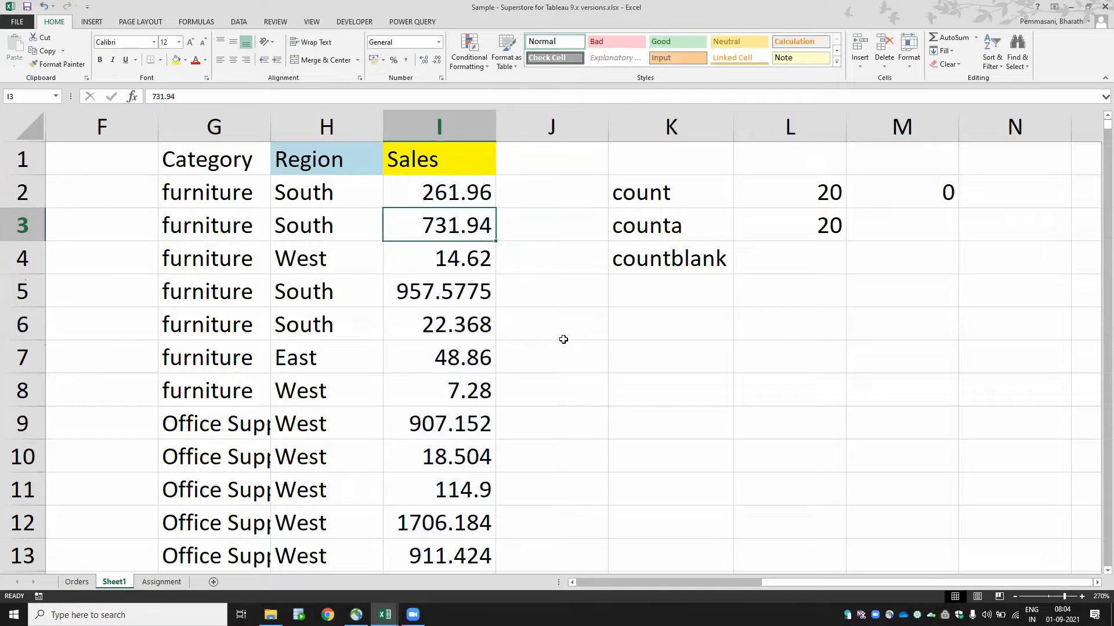
{"action": "key", "text": "Delete"}
{"action": "key", "text": "Right"}
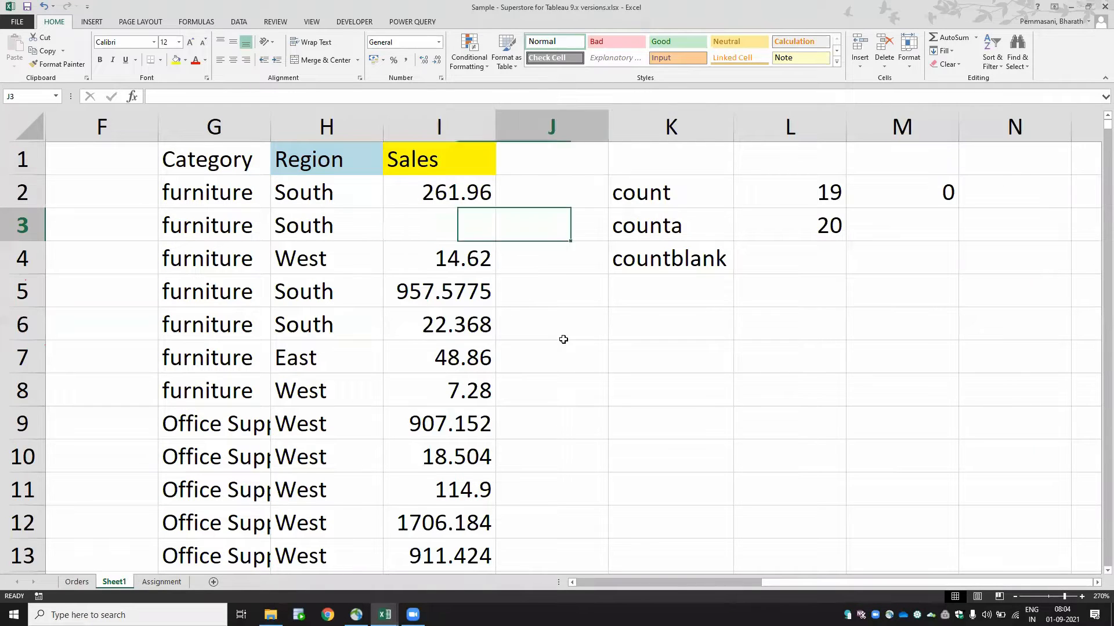
- Recheck the COUNT formula in L2 against the Sales range with the emptied cell
{"action": "key", "text": "Right"}
{"action": "key", "text": "Right"}
{"action": "key", "text": "Up"}
{"action": "key", "text": "F2"}
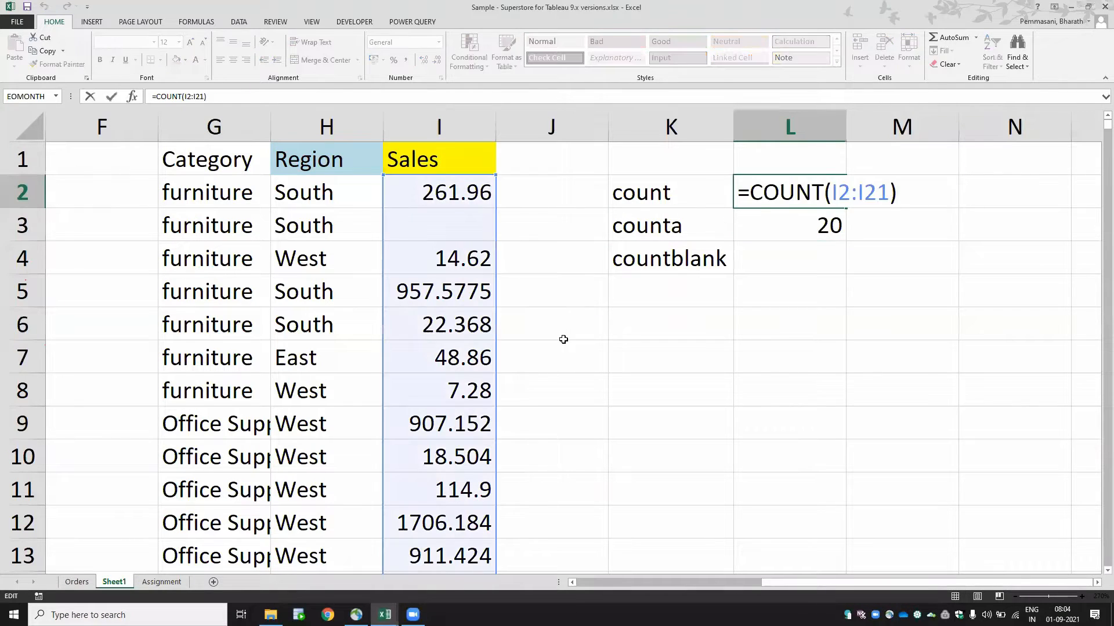
{"action": "key", "text": "Escape"}
{"action": "key", "text": "Down"}
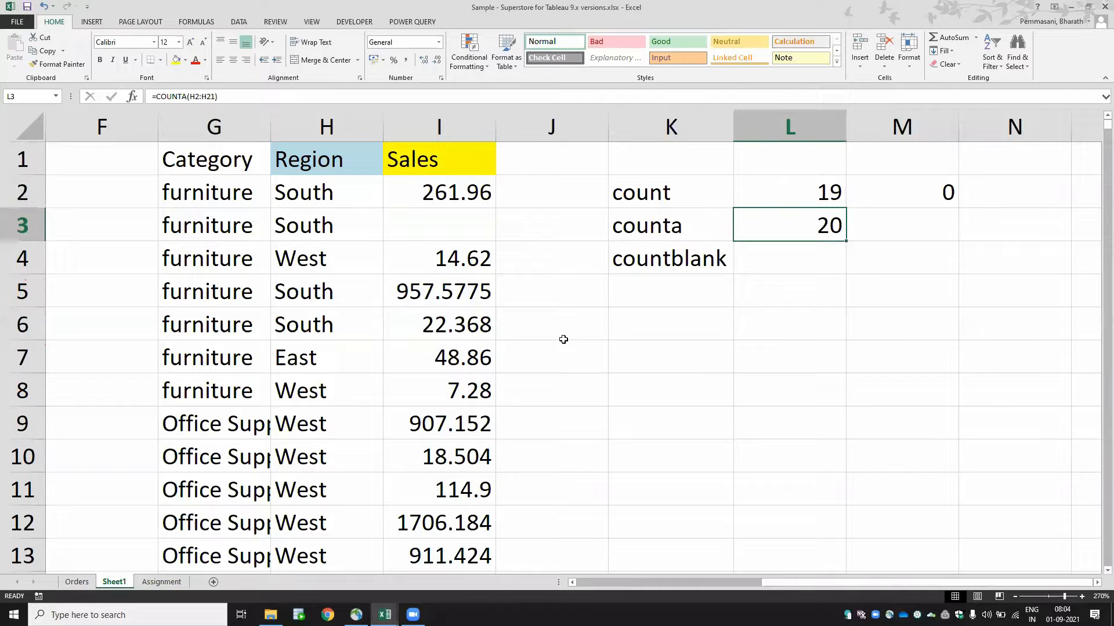
- Clear the Region entry in H6 to test how COUNTA treats an empty cell
{"action": "key", "text": "Left"}
{"action": "key", "text": "Left"}
{"action": "key", "text": "Left"}
{"action": "key", "text": "Left"}
{"action": "key", "text": "Down"}
{"action": "key", "text": "Down"}
{"action": "key", "text": "Down"}
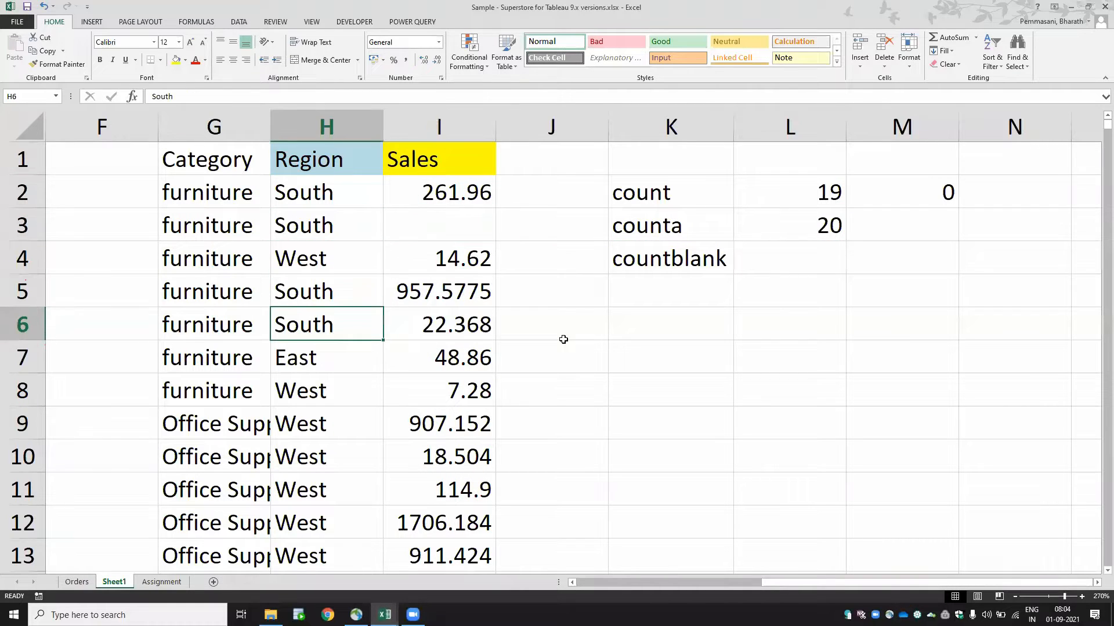
{"action": "key", "text": "Delete"}
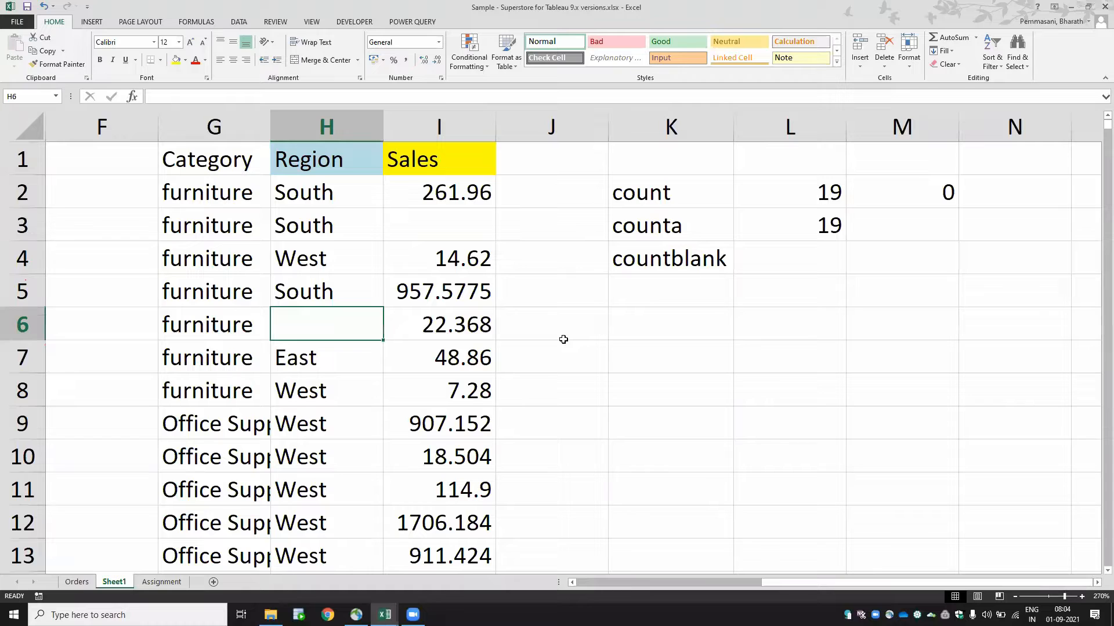
- Undo the clearing of Region cell H6 and Sales cell I3, and return to the COUNT formula in L2
{"action": "key", "text": "ctrl+z"}
{"action": "key", "text": "ctrl+c"}
{"action": "key", "text": "ctrl+z"}
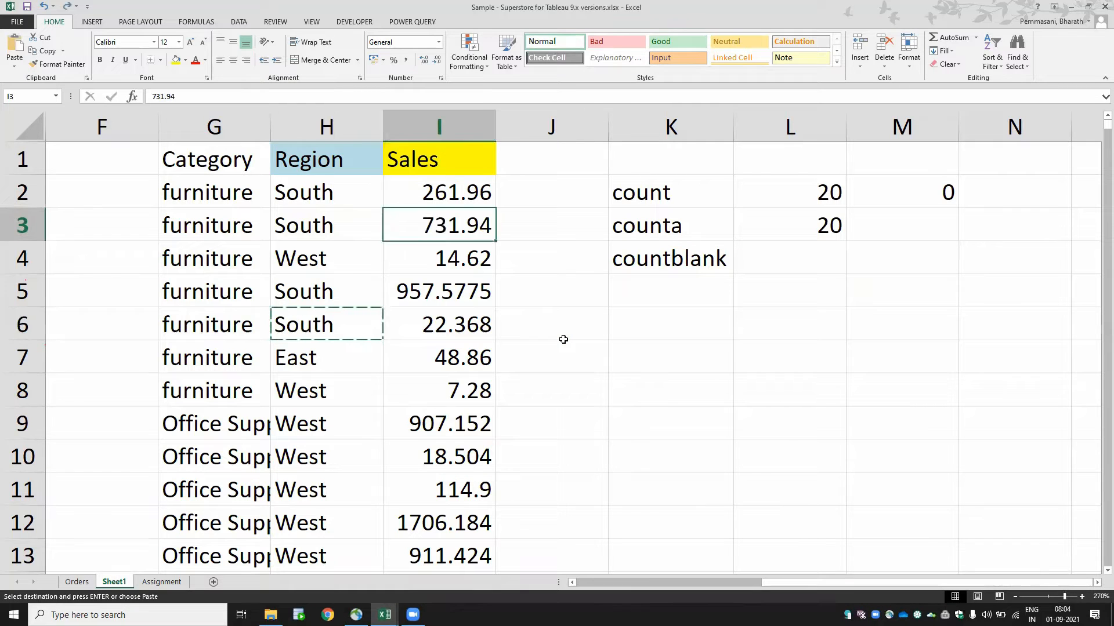
{"action": "key", "text": "Escape"}
{"action": "key", "text": "Right"}
{"action": "key", "text": "Right"}
{"action": "key", "text": "Right"}
{"action": "key", "text": "Up"}
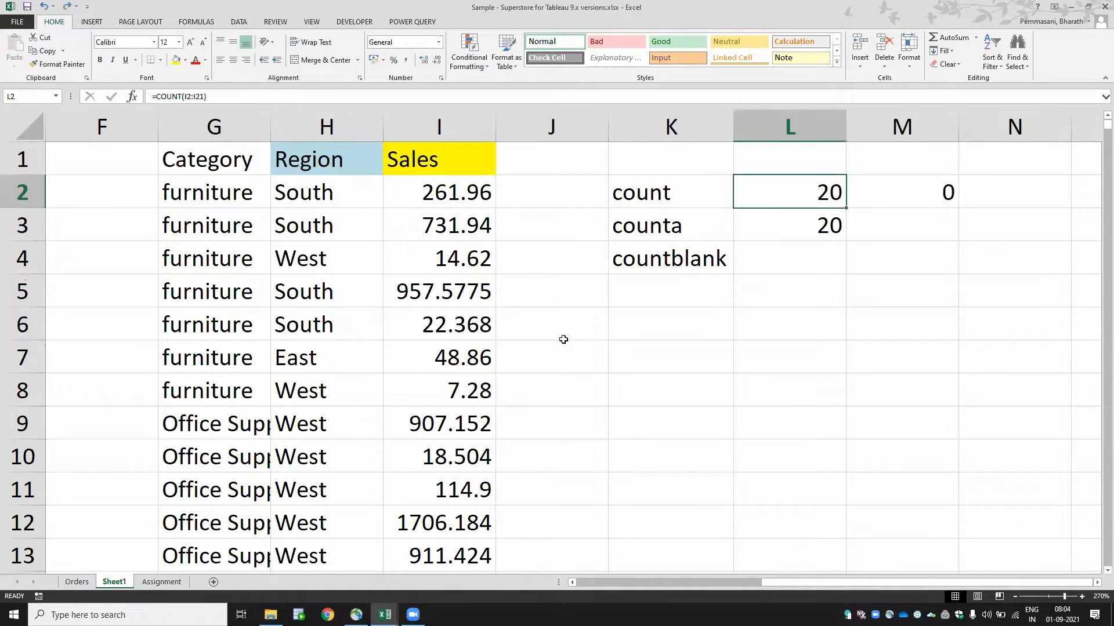
- Clear the Region entry in H5
{"action": "key", "text": "Left"}
{"action": "key", "text": "Left"}
{"action": "key", "text": "Left"}
{"action": "key", "text": "Left"}
{"action": "key", "text": "Down"}
{"action": "key", "text": "Down"}
{"action": "key", "text": "Down"}
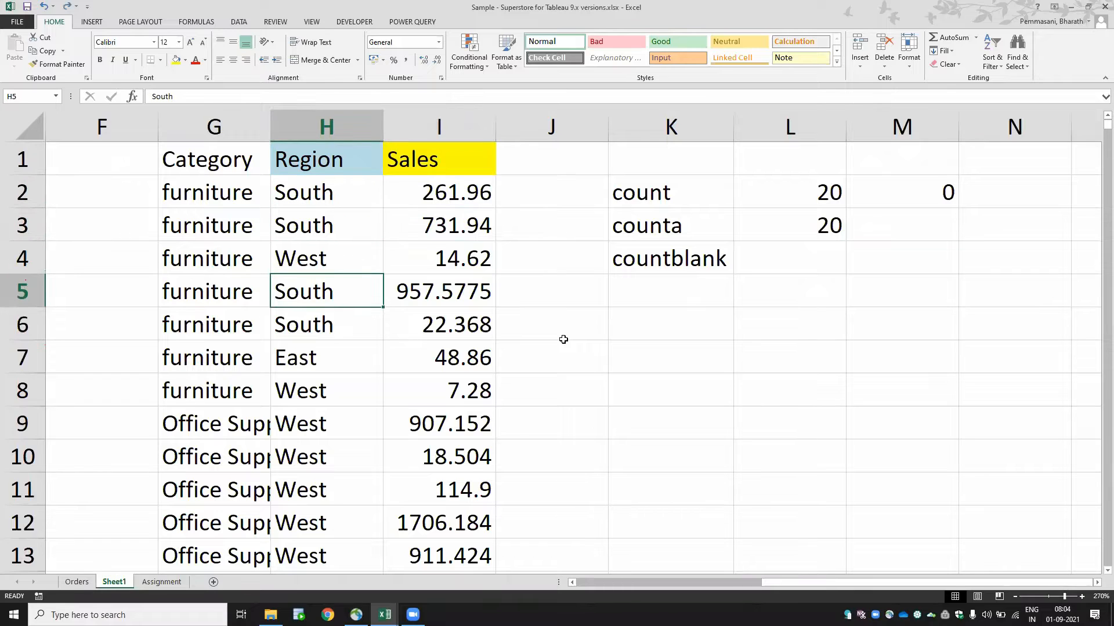
{"action": "key", "text": "Delete"}
- Clear the Region entry in H11
{"action": "key", "text": "Down"}
{"action": "key", "text": "Down"}
{"action": "key", "text": "Down"}
{"action": "key", "text": "Down"}
{"action": "key", "text": "Down"}
{"action": "key", "text": "Down"}
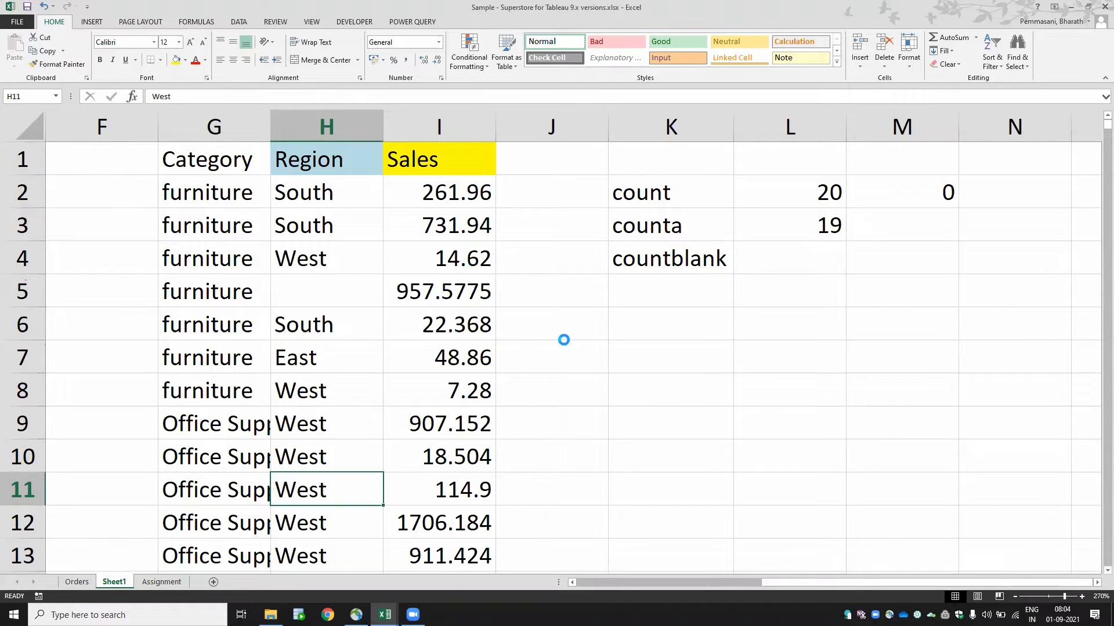
{"action": "key", "text": "Delete"}
- Count the blank Region cells in H2:H21 with a COUNTBLANK formula in L4
{"action": "key", "text": "Right"}
{"action": "key", "text": "Right"}
{"action": "key", "text": "Up"}
{"action": "key", "text": "Up"}
{"action": "key", "text": "Up"}
{"action": "key", "text": "Up"}
{"action": "key", "text": "Up"}
{"action": "key", "text": "Up"}
{"action": "key", "text": "Up"}
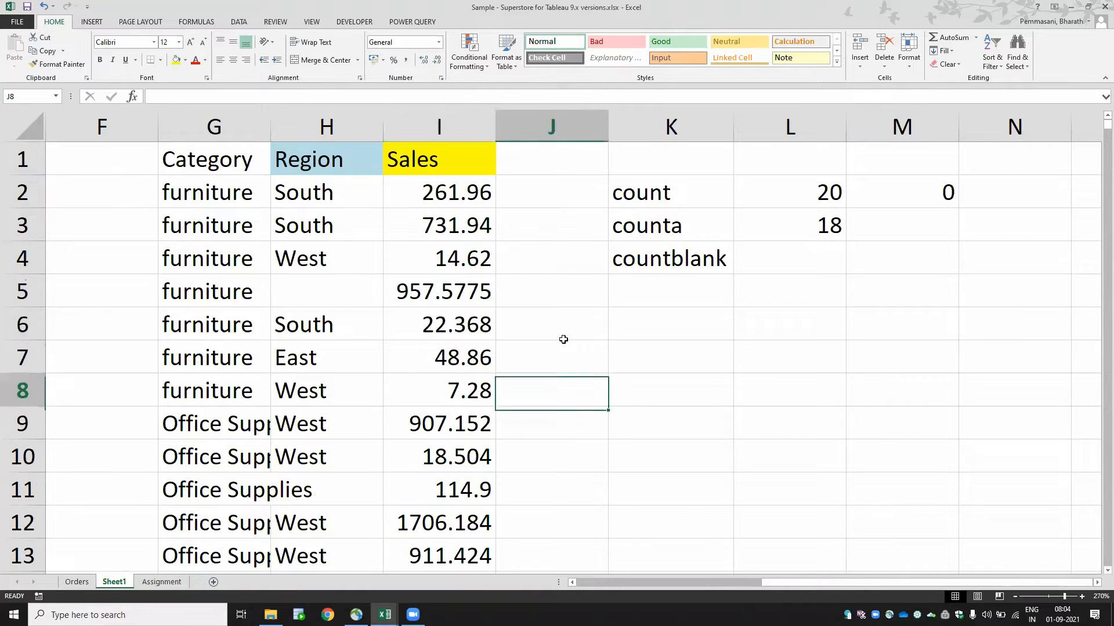
{"action": "key", "text": "Right"}
{"action": "key", "text": "Right"}
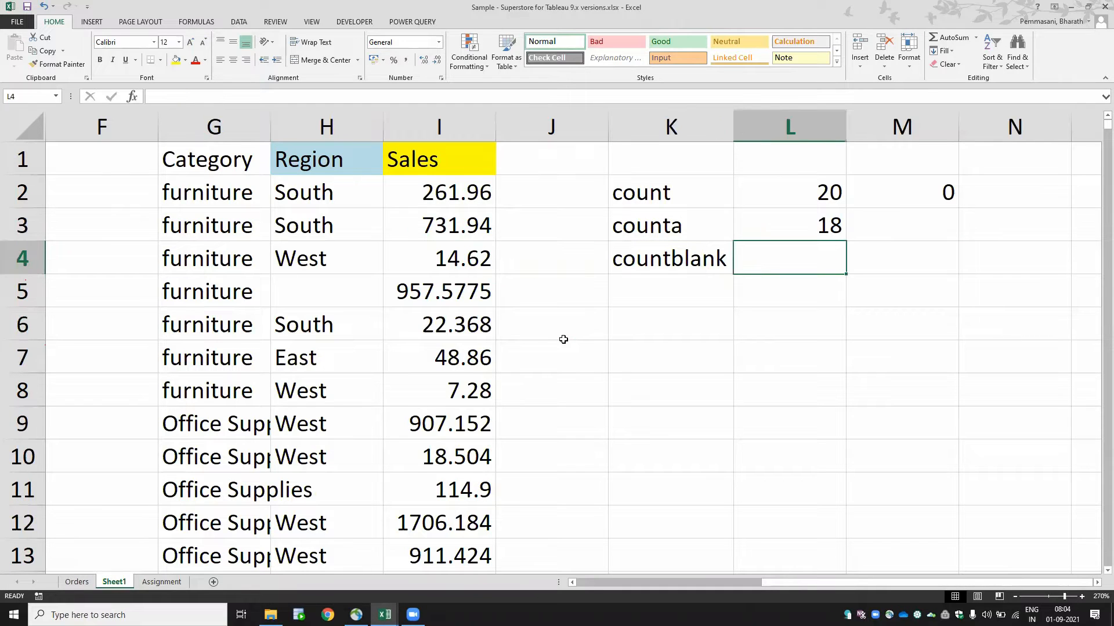
{"action": "type", "text": "="}
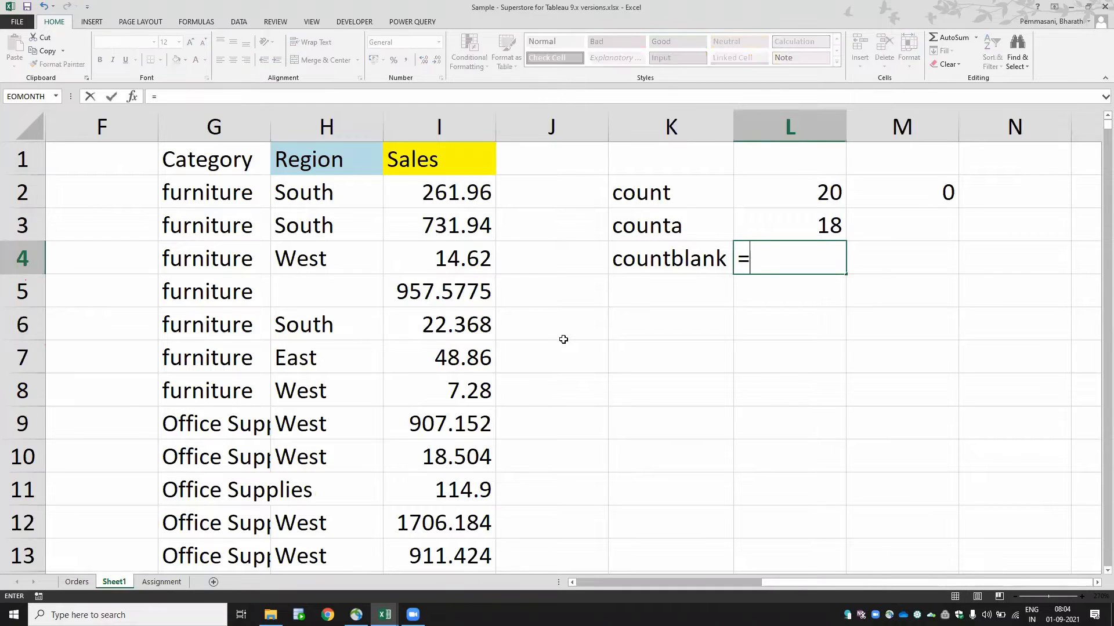
{"action": "type", "text": "count"}
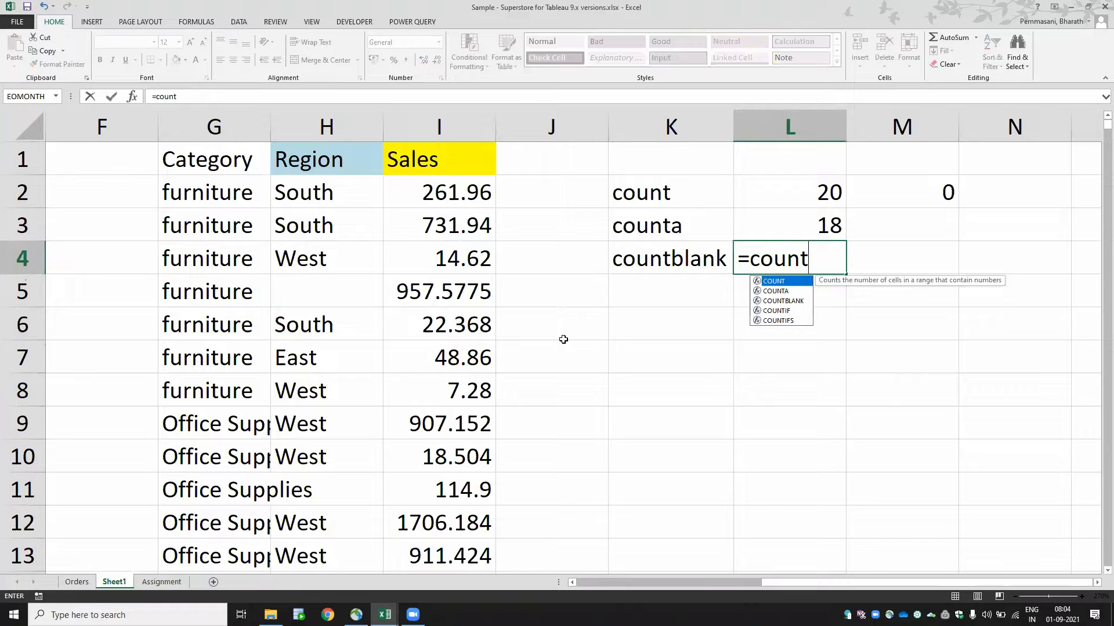
{"action": "key", "text": "Down"}
{"action": "key", "text": "Down"}
{"action": "key", "text": "Tab"}
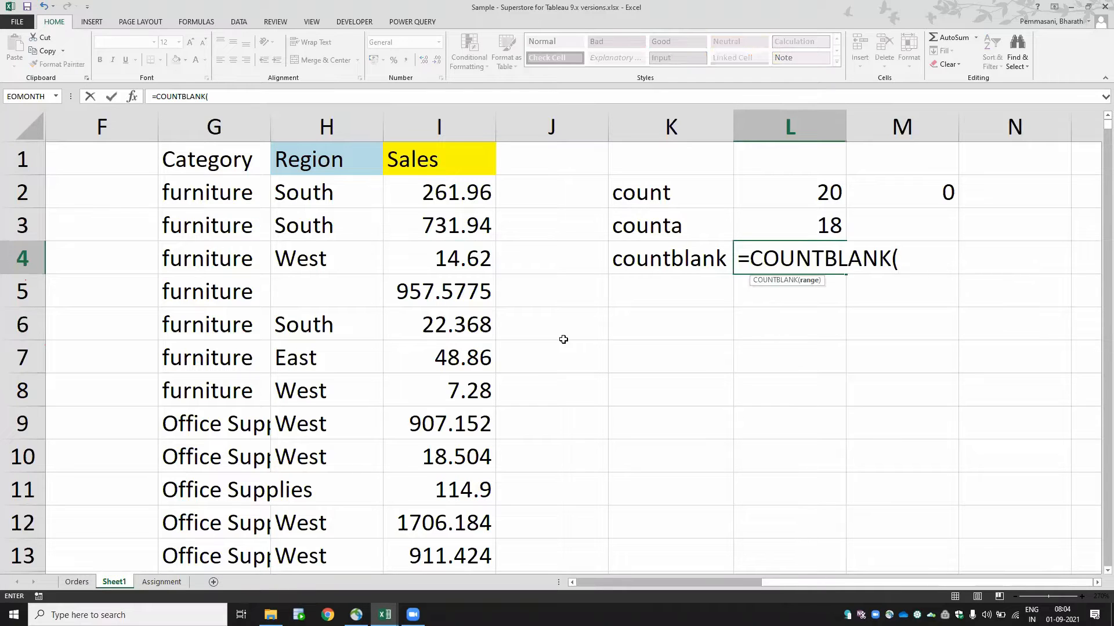
{"action": "key", "text": "Left"}
{"action": "key", "text": "Left"}
{"action": "key", "text": "Left"}
{"action": "key", "text": "Left"}
{"action": "key", "text": "Up"}
{"action": "key", "text": "Up"}
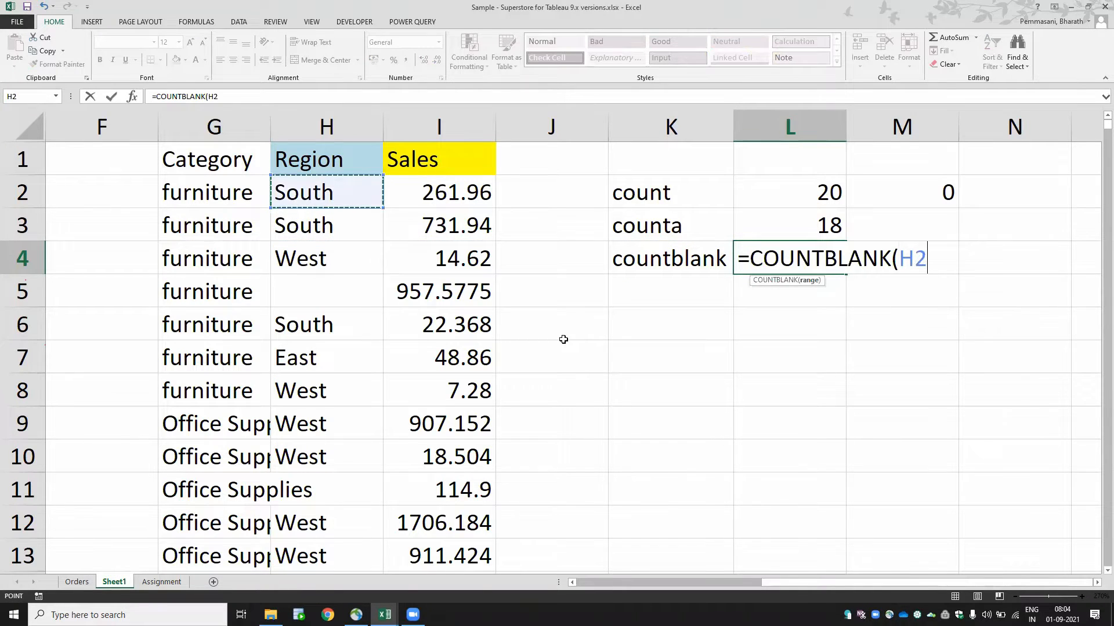
{"action": "key", "text": "shift+Down"}
{"action": "key", "text": "shift+Down"}
{"action": "key", "text": "shift+Down"}
{"action": "key", "text": "shift+Down"}
{"action": "key", "text": "shift+Down"}
{"action": "key", "text": "shift+Down"}
{"action": "key", "text": "shift+Down"}
{"action": "key", "text": "shift+Down"}
{"action": "key", "text": "shift+Down"}
{"action": "key", "text": "shift+Down"}
{"action": "key", "text": "shift+Down"}
{"action": "key", "text": "shift+Down"}
{"action": "key", "text": "shift+Down"}
{"action": "key", "text": "shift+Down"}
{"action": "key", "text": "shift+Down"}
{"action": "key", "text": "shift+Down"}
{"action": "key", "text": "shift+Down"}
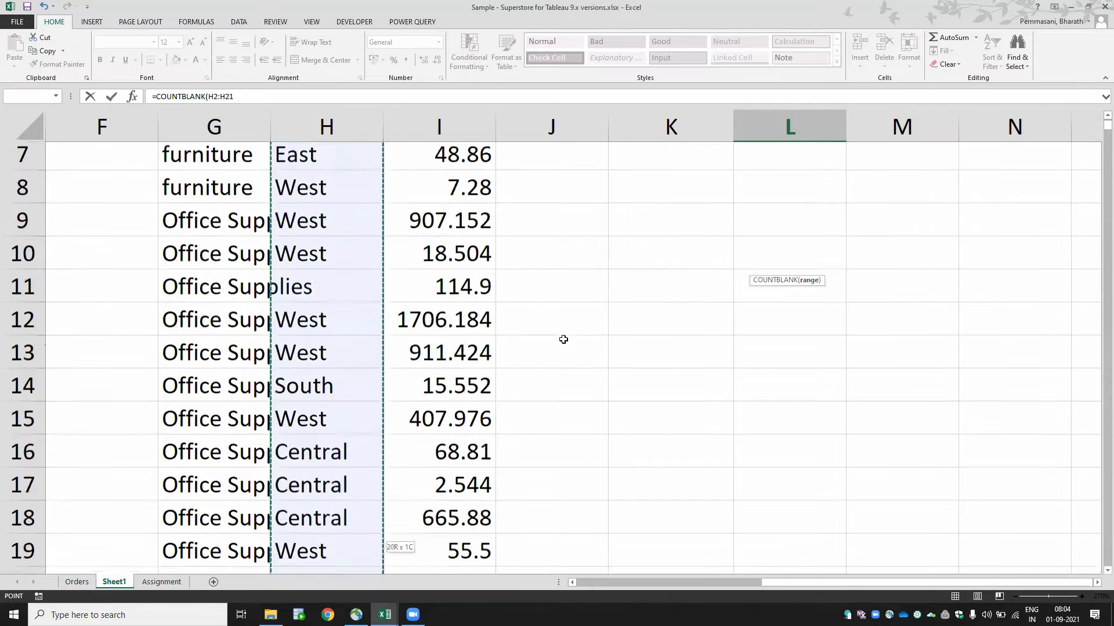
{"action": "key", "text": "ctrl+shift+Down"}
{"action": "key", "text": "ctrl+shift+Up"}
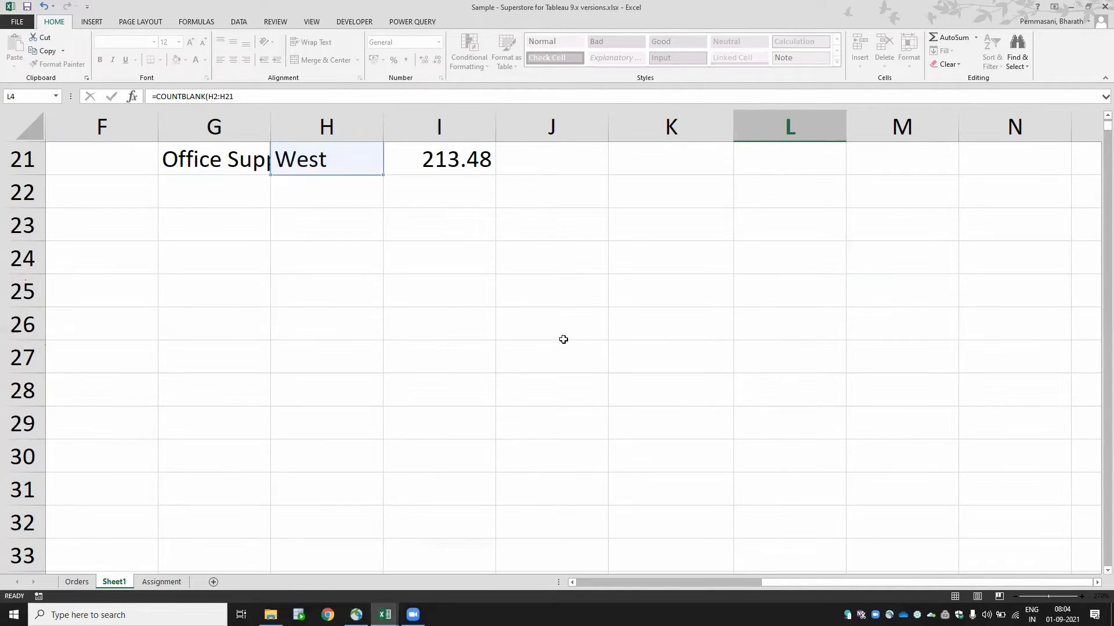
{"action": "key", "text": "Return"}
- Compare the COUNTA and COUNTBLANK results with the Region column and locate the blank cells in column H
{"action": "key", "text": "Up"}
{"action": "key", "text": "Up"}
{"action": "key", "text": "Up"}
{"action": "key", "text": "Down"}
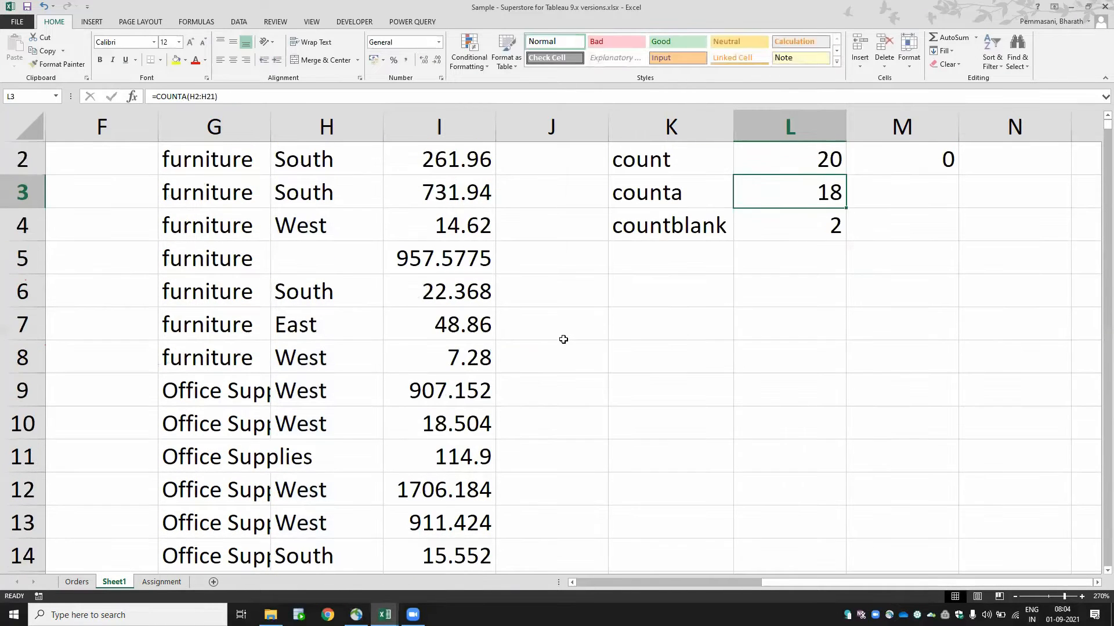
{"action": "key", "text": "Down"}
{"action": "key", "text": "Left"}
{"action": "key", "text": "Left"}
{"action": "key", "text": "Left"}
{"action": "key", "text": "Left"}
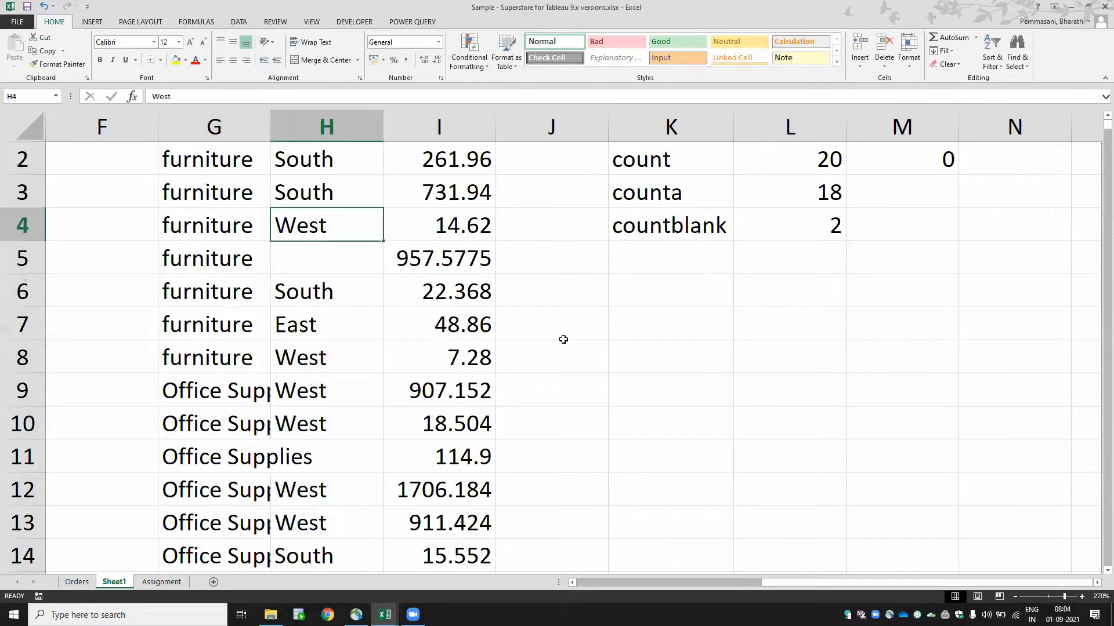
{"action": "key", "text": "Down"}
{"action": "key", "text": "Down"}
{"action": "key", "text": "Down"}
{"action": "key", "text": "Down"}
{"action": "key", "text": "Down"}
{"action": "key", "text": "Down"}
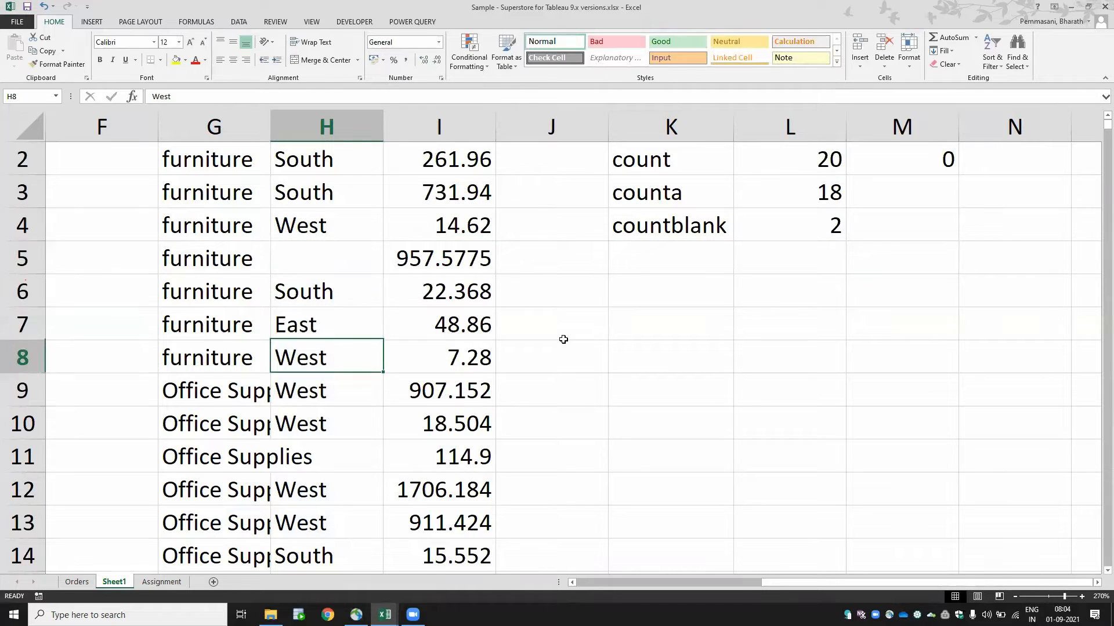
{"action": "key", "text": "Down"}
- AutoFit the width of the Category column G to its contents
{"action": "key", "text": "Left"}
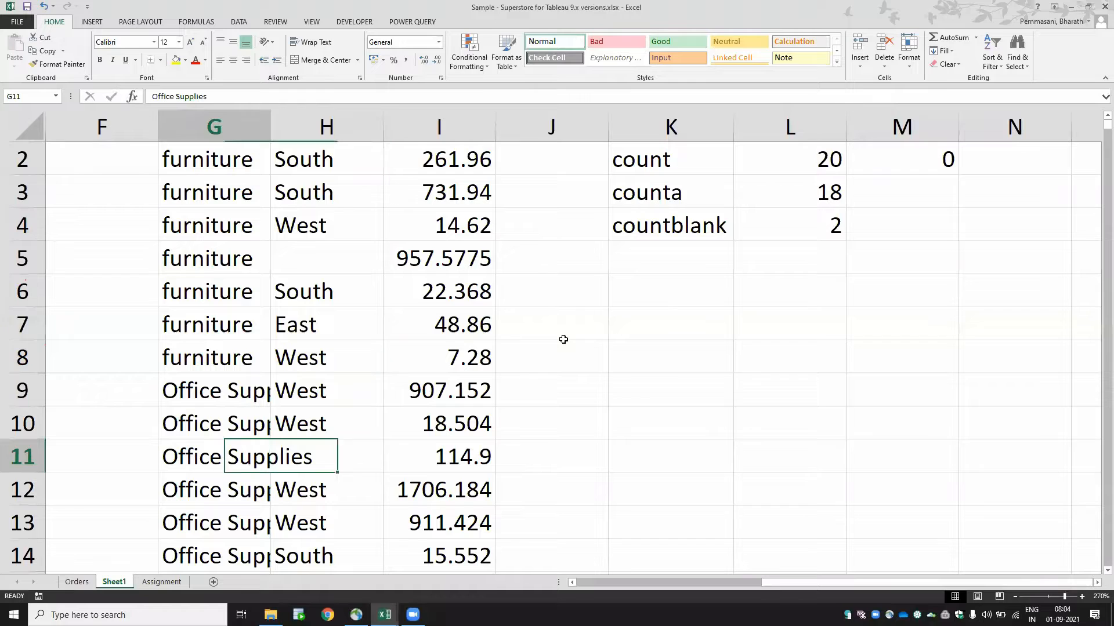
{"action": "key", "text": "alt+h"}
{"action": "key", "text": "o"}
{"action": "key", "text": "i"}
{"action": "key", "text": "Right"}
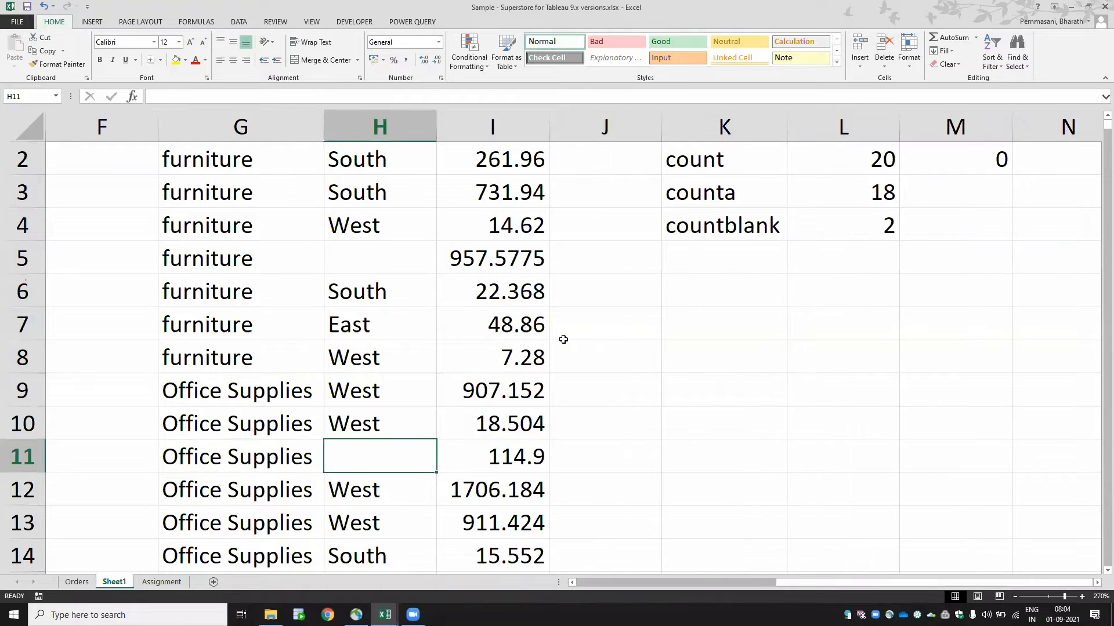
- Look over the Region column in H, from its header through the blank cells
{"action": "key", "text": "Up"}
{"action": "key", "text": "Up"}
{"action": "key", "text": "Up"}
{"action": "key", "text": "Up"}
{"action": "key", "text": "Up"}
{"action": "key", "text": "Up"}
{"action": "key", "text": "Down"}
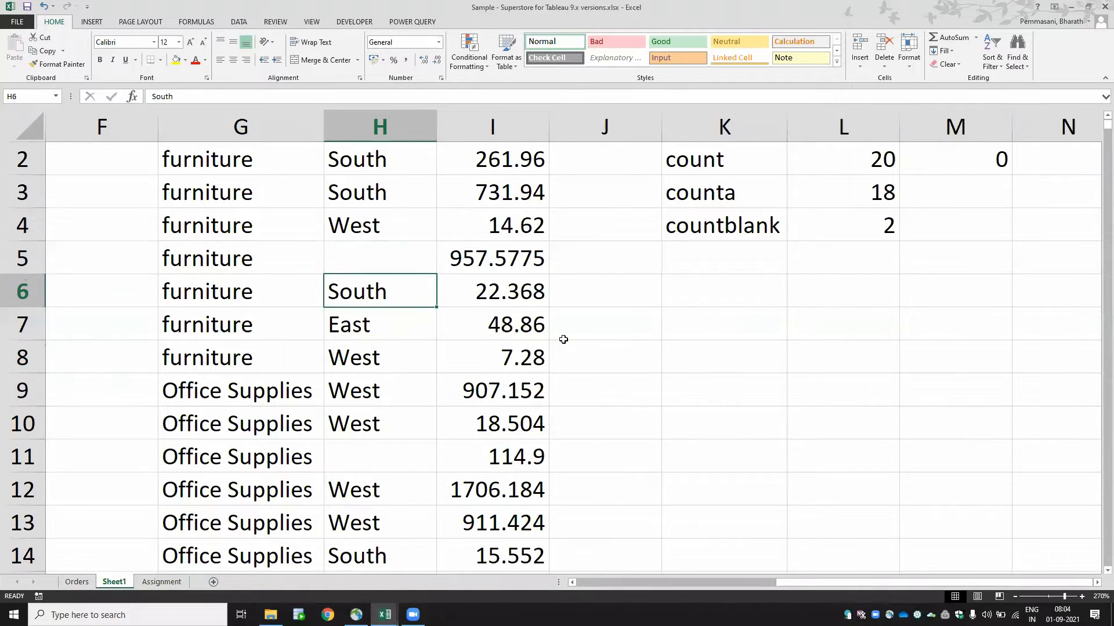
{"action": "key", "text": "Up"}
{"action": "key", "text": "Up"}
{"action": "key", "text": "Up"}
{"action": "key", "text": "Up"}
{"action": "key", "text": "Up"}
{"action": "key", "text": "shift+Down"}
{"action": "key", "text": "shift+Down"}
{"action": "key", "text": "shift+Down"}
{"action": "key", "text": "shift+Down"}
{"action": "key", "text": "shift+Down"}
{"action": "key", "text": "shift+Down"}
{"action": "key", "text": "shift+Down"}
{"action": "key", "text": "shift+Down"}
{"action": "key", "text": "shift+Down"}
{"action": "key", "text": "shift+Down"}
{"action": "key", "text": "shift+Down"}
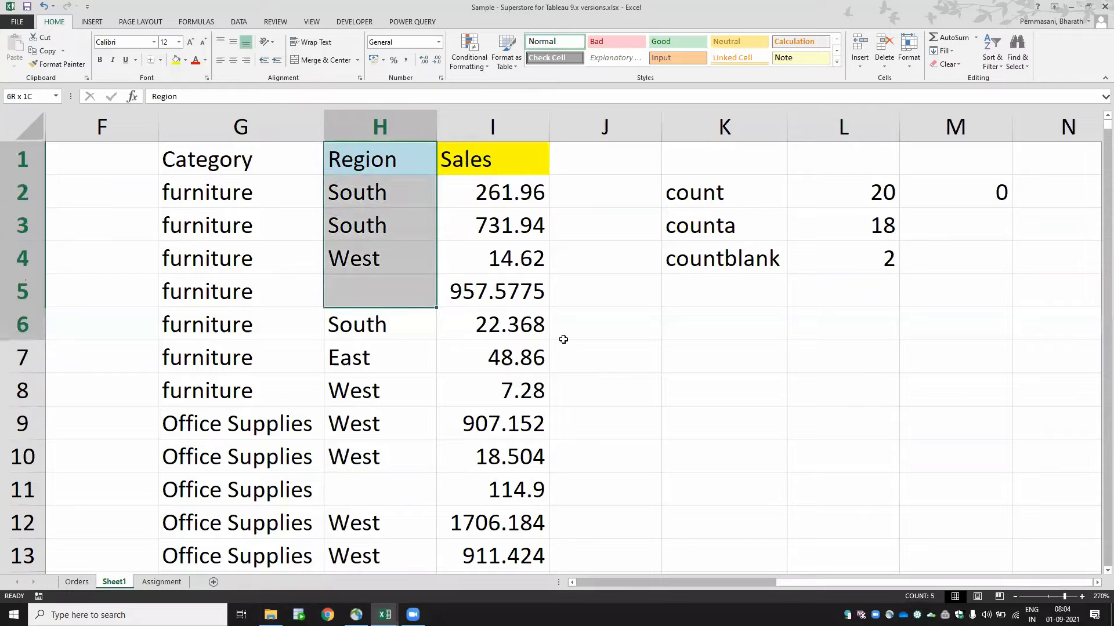
- Fill the blank Region cell H5 with yellow
{"action": "left_click", "coordinate": [370, 285]}
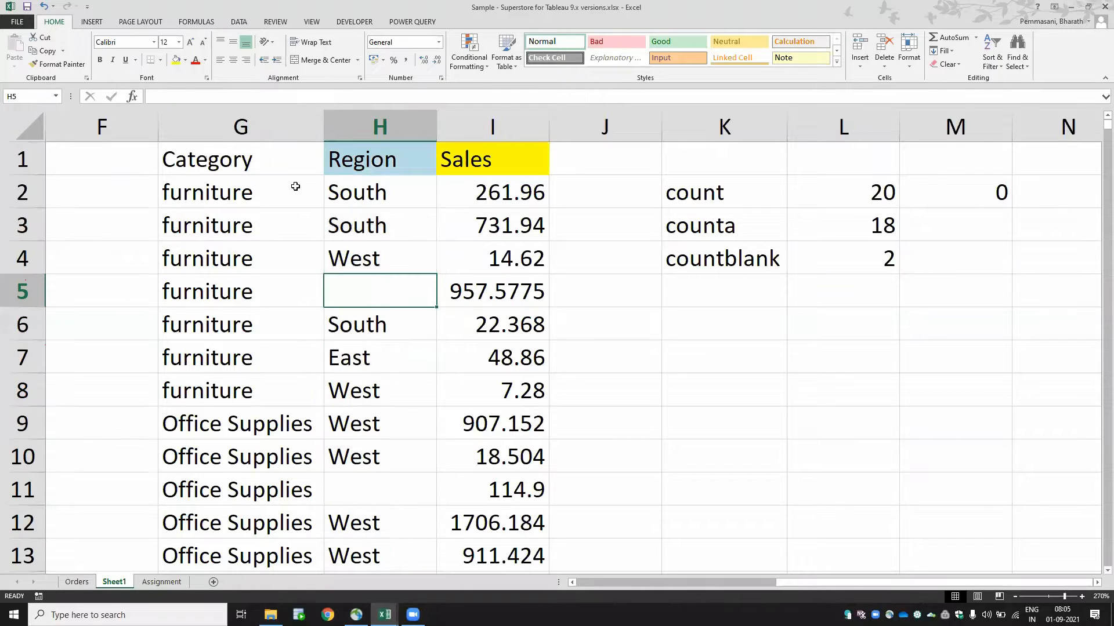
{"action": "left_click", "coordinate": [176, 60]}
- Fill the blank Region cell H11 with yellow
{"action": "key", "text": "Down"}
{"action": "key", "text": "Down"}
{"action": "key", "text": "Down"}
{"action": "key", "text": "Down"}
{"action": "key", "text": "Down"}
{"action": "key", "text": "Down"}
{"action": "key", "text": "Down"}
{"action": "key", "text": "Down"}
{"action": "key", "text": "Down"}
{"action": "key", "text": "Up"}
{"action": "key", "text": "Up"}
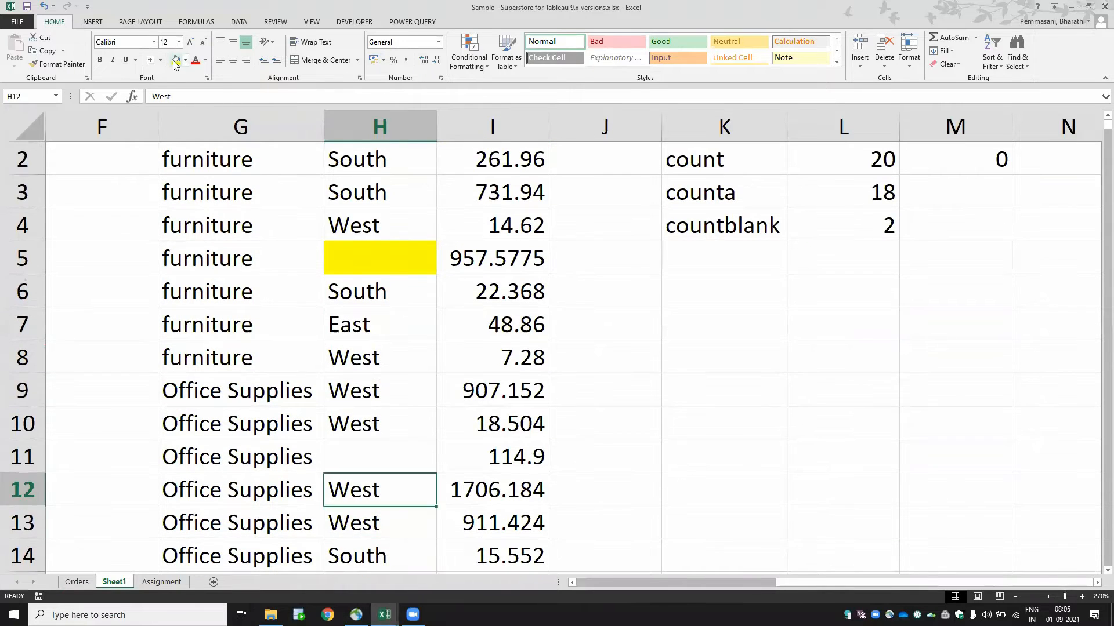
{"action": "key", "text": "Up"}
{"action": "key", "text": "Up"}
{"action": "key", "text": "Down"}
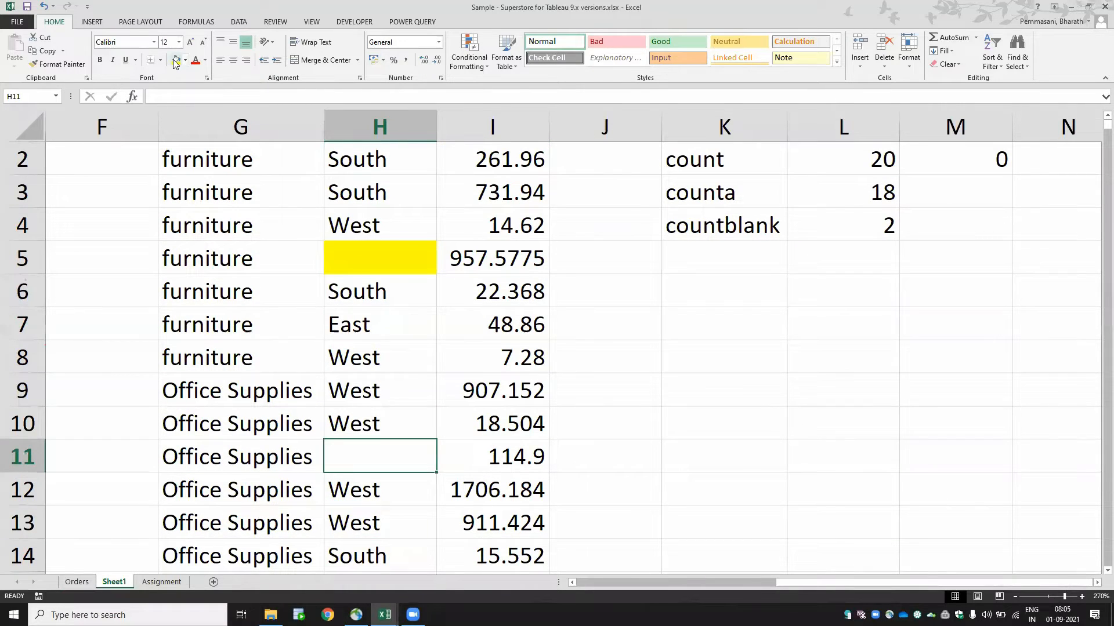
{"action": "left_click", "coordinate": [176, 59]}
- Check the rest of the Region column below row 11 for more blank cells and return to the header row
{"action": "key", "text": "Down"}
{"action": "key", "text": "Down"}
{"action": "key", "text": "Down"}
{"action": "key", "text": "Down"}
{"action": "key", "text": "Down"}
{"action": "key", "text": "Down"}
{"action": "key", "text": "Down"}
{"action": "key", "text": "Down"}
{"action": "key", "text": "Down"}
{"action": "key", "text": "Down"}
{"action": "key", "text": "Down"}
{"action": "key", "text": "Down"}
{"action": "key", "text": "Down"}
{"action": "key", "text": "Down"}
{"action": "key", "text": "Down"}
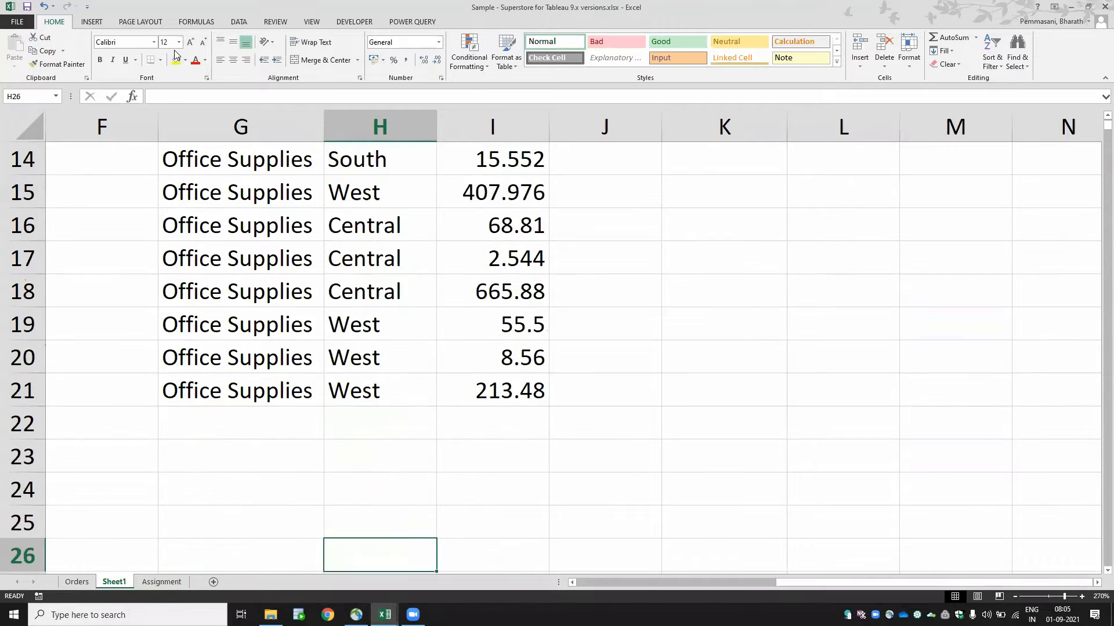
{"action": "key", "text": "Down"}
{"action": "key", "text": "Down"}
{"action": "key", "text": "Down"}
{"action": "key", "text": "Down"}
{"action": "key", "text": "Down"}
{"action": "key", "text": "Down"}
{"action": "key", "text": "ctrl+Up"}
{"action": "key", "text": "ctrl+Up"}
{"action": "key", "text": "Right"}
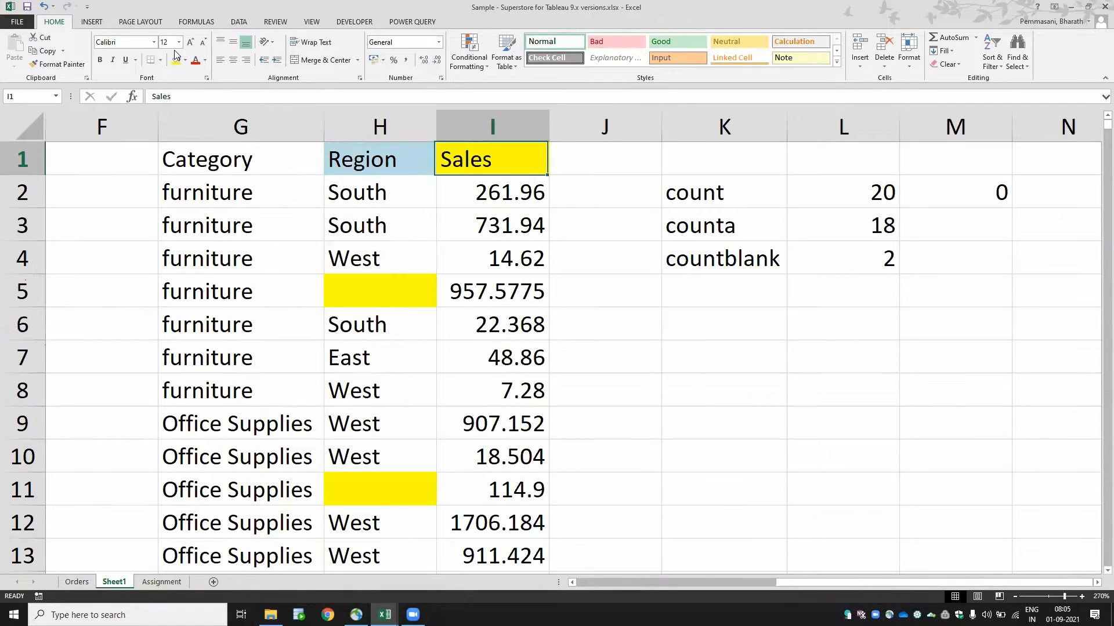
- Review the COUNTBLANK, COUNTA and COUNT formulas in column L, from L4 up to L2
{"action": "key", "text": "Down"}
{"action": "key", "text": "Down"}
{"action": "key", "text": "Down"}
{"action": "key", "text": "Down"}
{"action": "key", "text": "Right"}
{"action": "key", "text": "Right"}
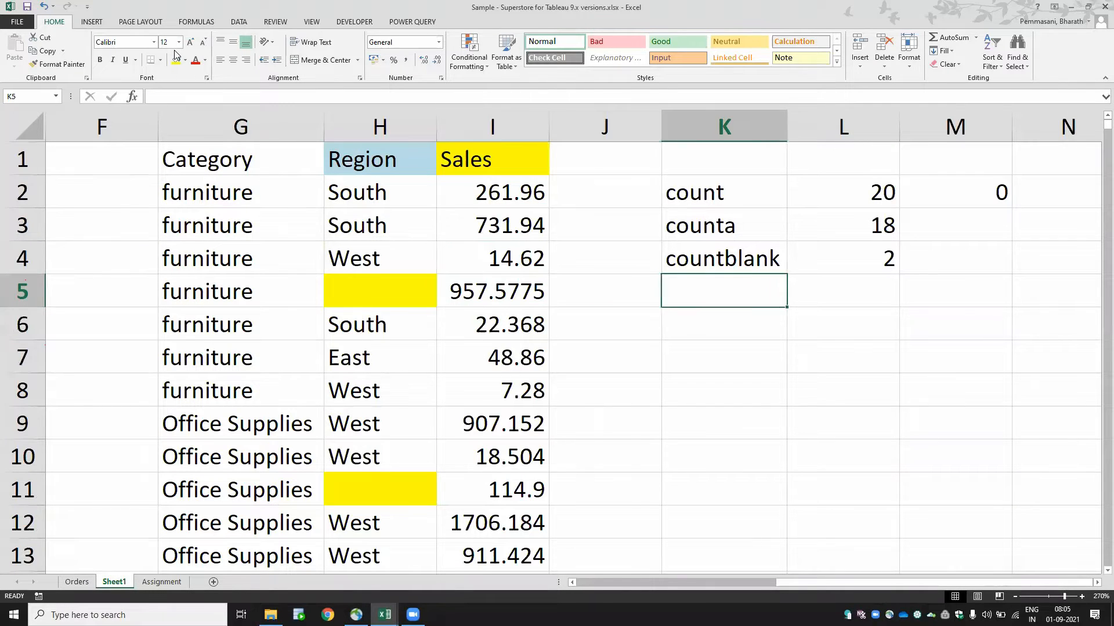
{"action": "key", "text": "Right"}
{"action": "key", "text": "Up"}
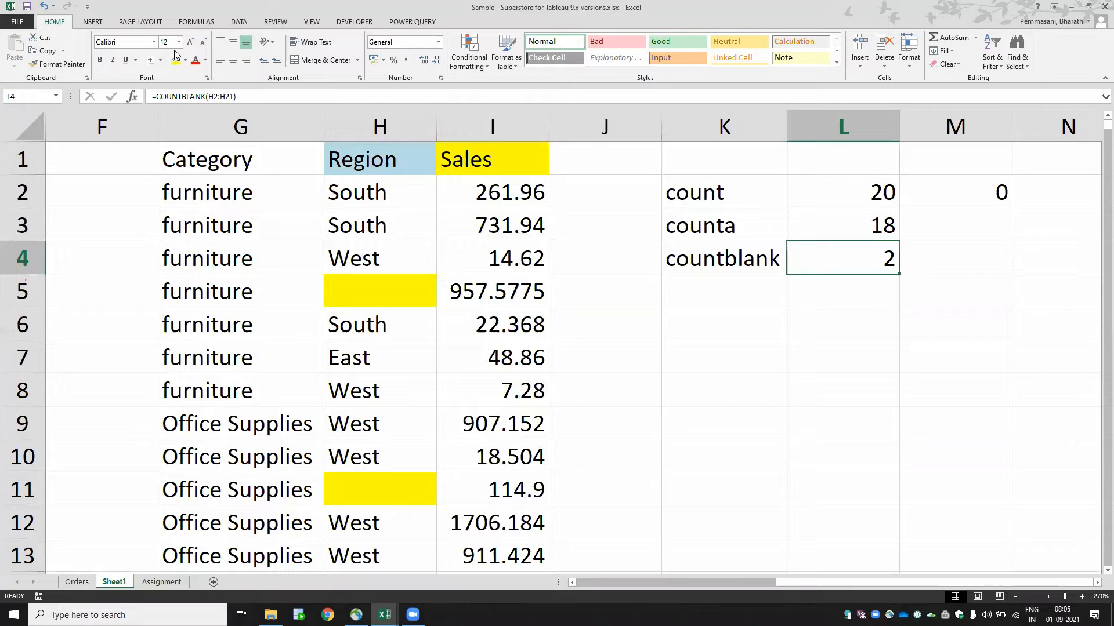
{"action": "key", "text": "Up"}
{"action": "key", "text": "Up"}
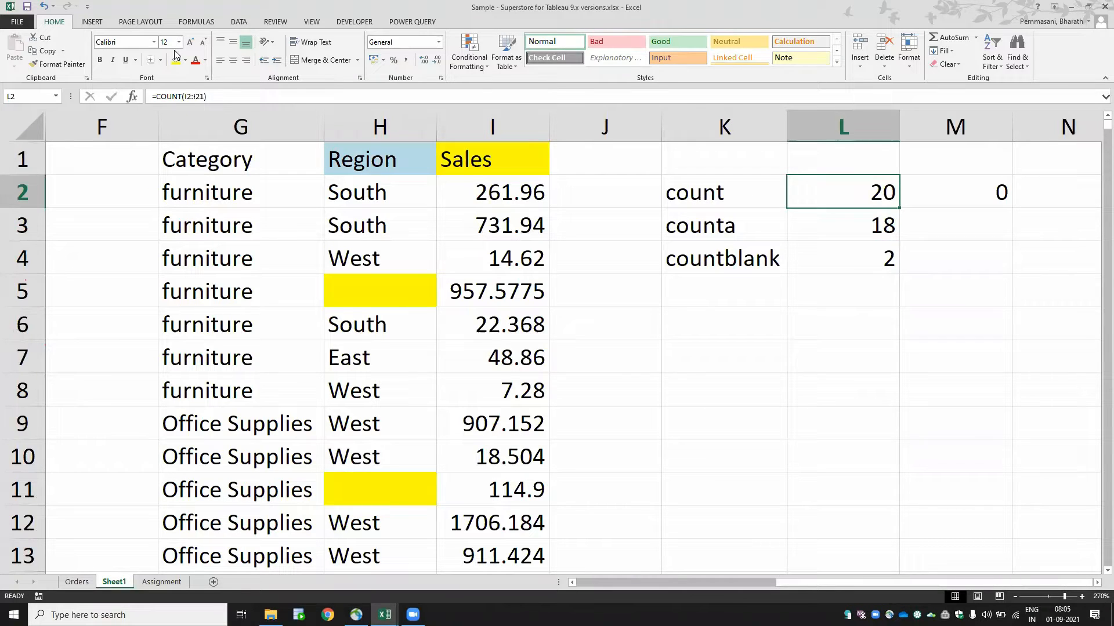
- Enter a COUNTA formula in M3 over the Sales values I2:I21
{"action": "key", "text": "Left"}
{"action": "key", "text": "Left"}
{"action": "key", "text": "Left"}
{"action": "key", "text": "Right"}
{"action": "key", "text": "Right"}
{"action": "key", "text": "Right"}
{"action": "key", "text": "Down"}
{"action": "key", "text": "Right"}
{"action": "type", "text": "="}
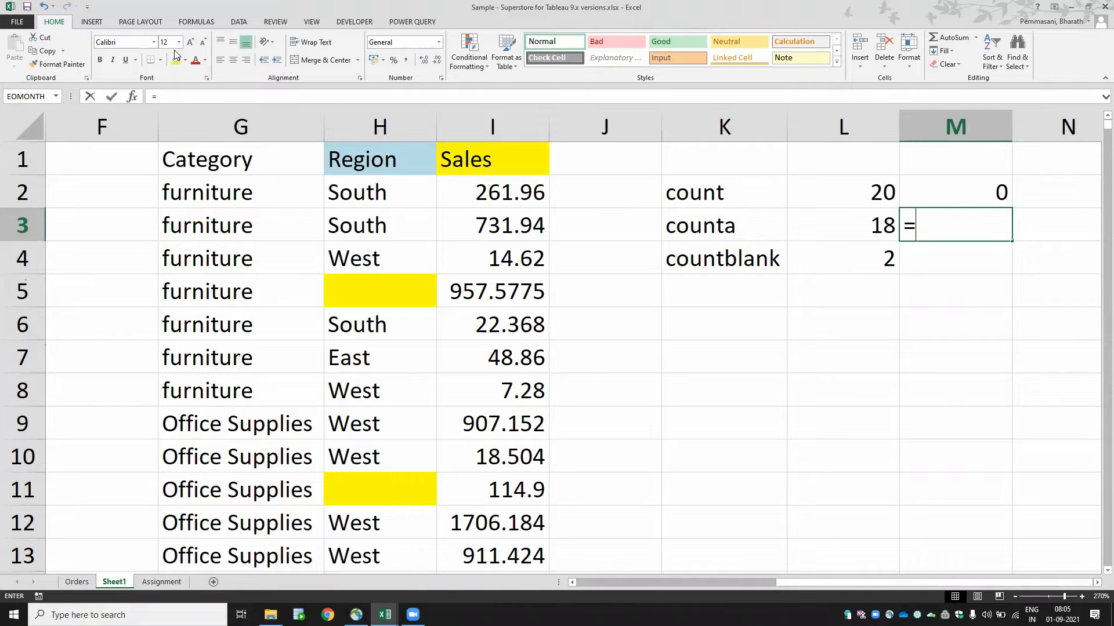
{"action": "type", "text": "counta"}
{"action": "key", "text": "Tab"}
{"action": "key", "text": "Left"}
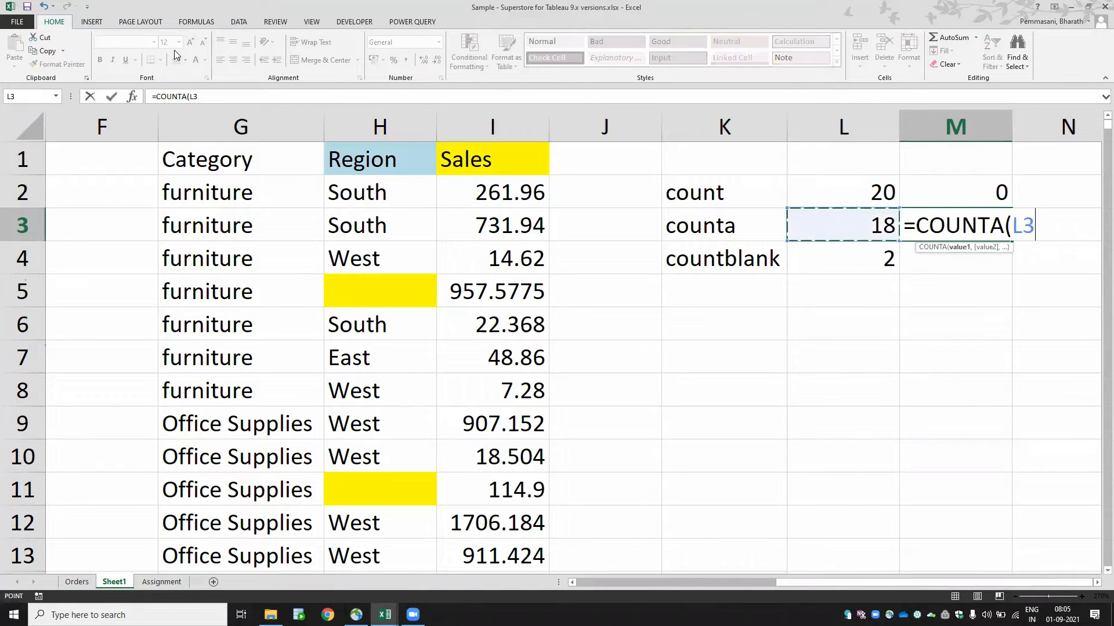
{"action": "key", "text": "Left"}
{"action": "key", "text": "Left"}
{"action": "key", "text": "Left"}
{"action": "key", "text": "Up"}
{"action": "key", "text": "ctrl+shift+Down"}
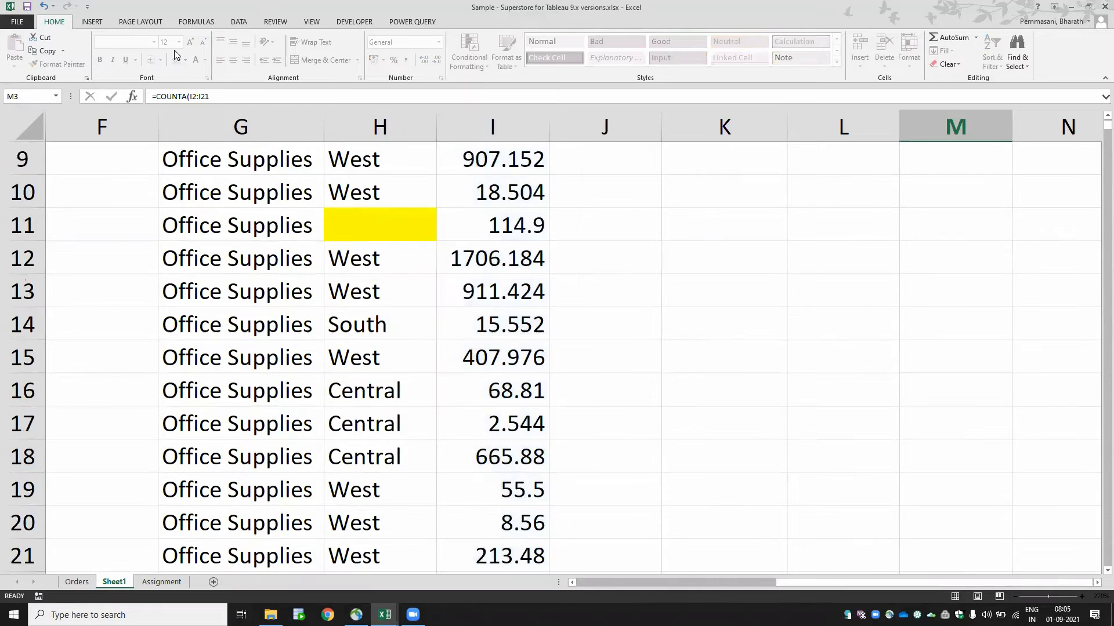
{"action": "key", "text": "Return"}
- Check the COUNTA formula for Sales in M3 and clear the cell
{"action": "key", "text": "Up"}
{"action": "key", "text": "Up"}
{"action": "key", "text": "Up"}
{"action": "key", "text": "Down"}
{"action": "key", "text": "Down"}
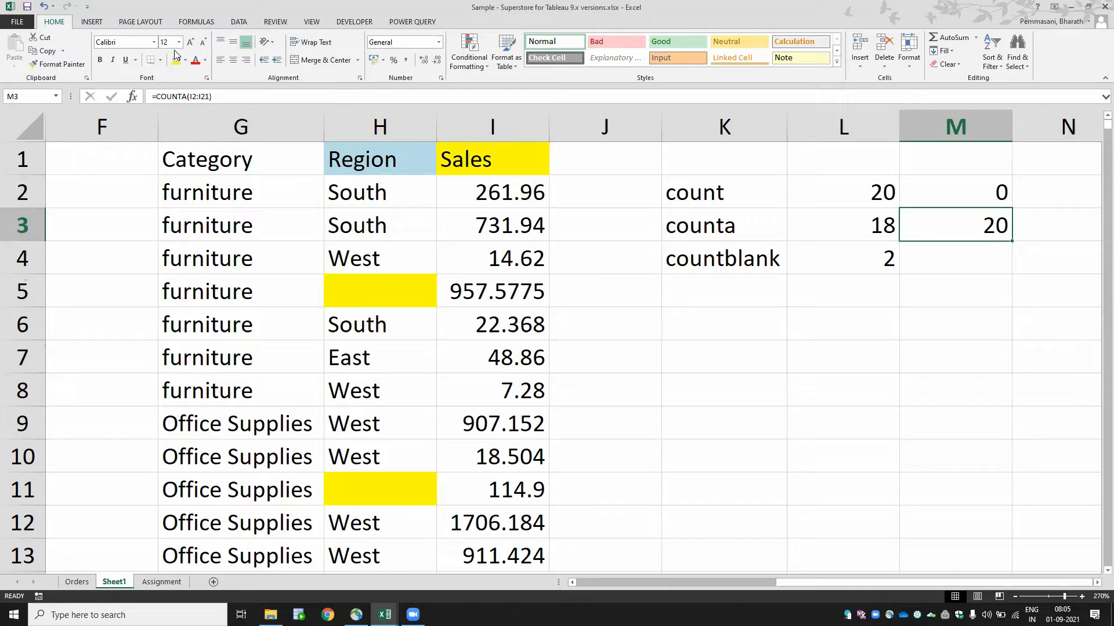
{"action": "key", "text": "Delete"}
- Compare the COUNT, COUNTA and COUNTBLANK formulas in L2, L3 and L4
{"action": "key", "text": "Left"}
{"action": "key", "text": "Left"}
{"action": "key", "text": "Left"}
{"action": "key", "text": "Left"}
{"action": "key", "text": "Right"}
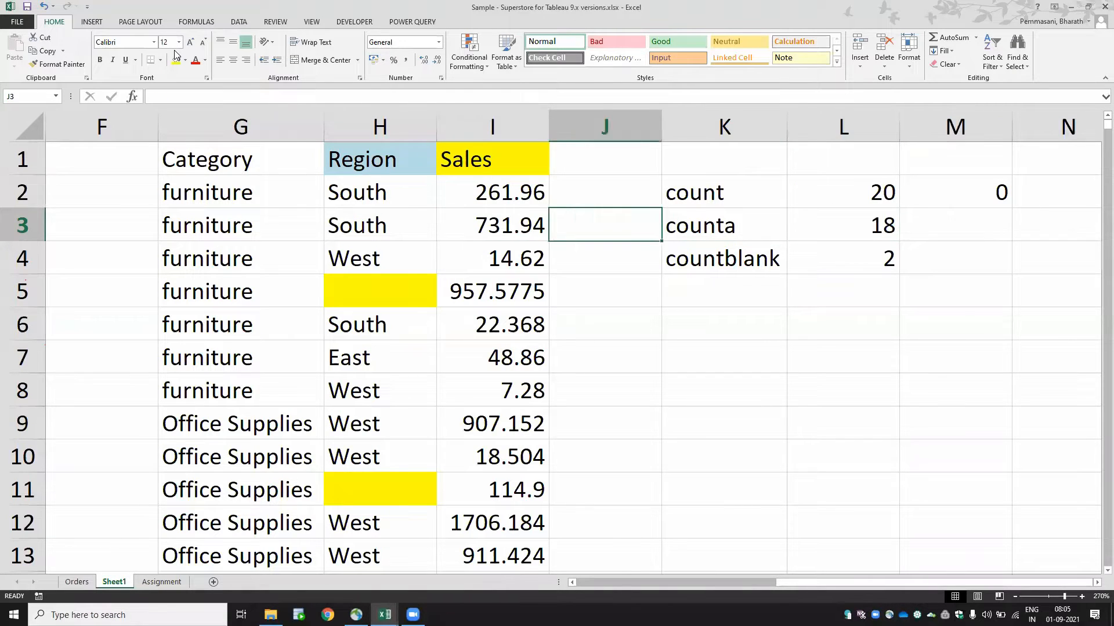
{"action": "key", "text": "Right"}
{"action": "key", "text": "Right"}
{"action": "key", "text": "Up"}
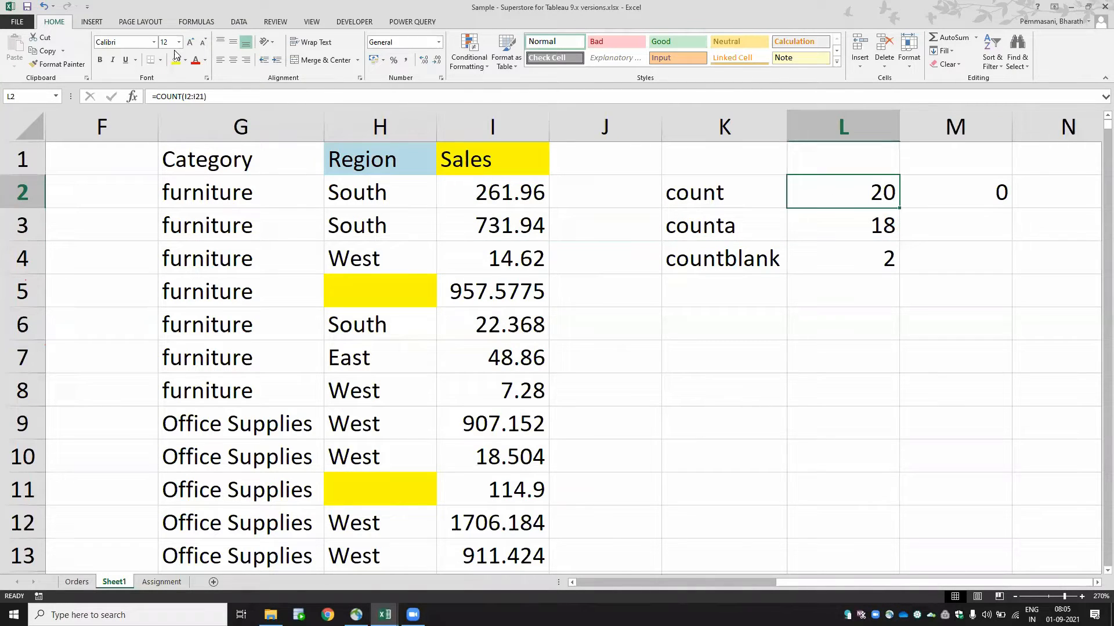
{"action": "key", "text": "Down"}
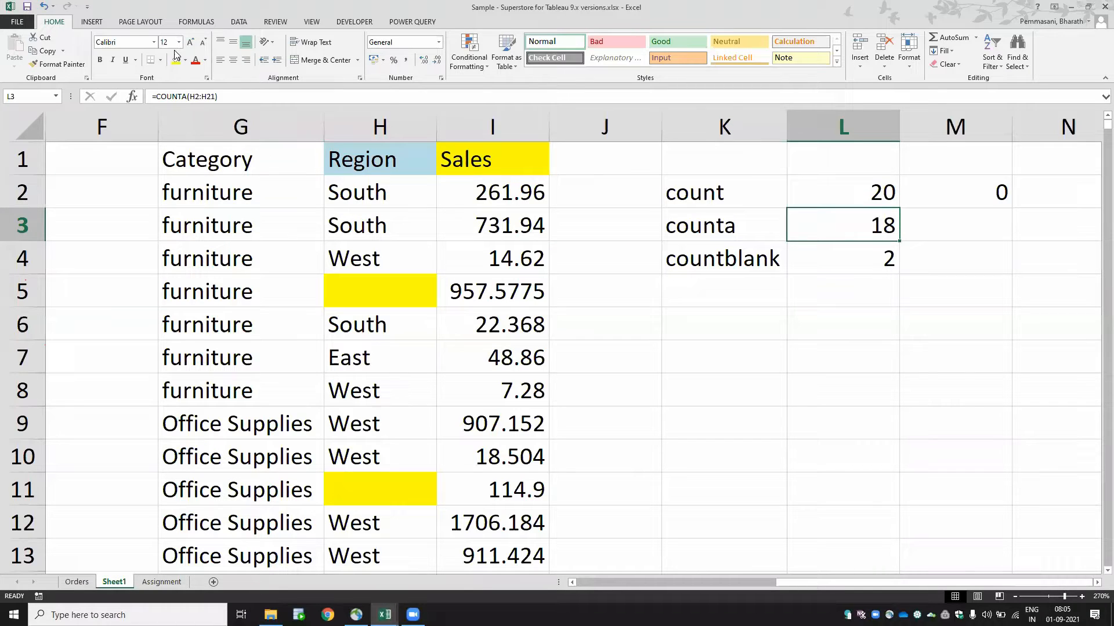
{"action": "key", "text": "Down"}
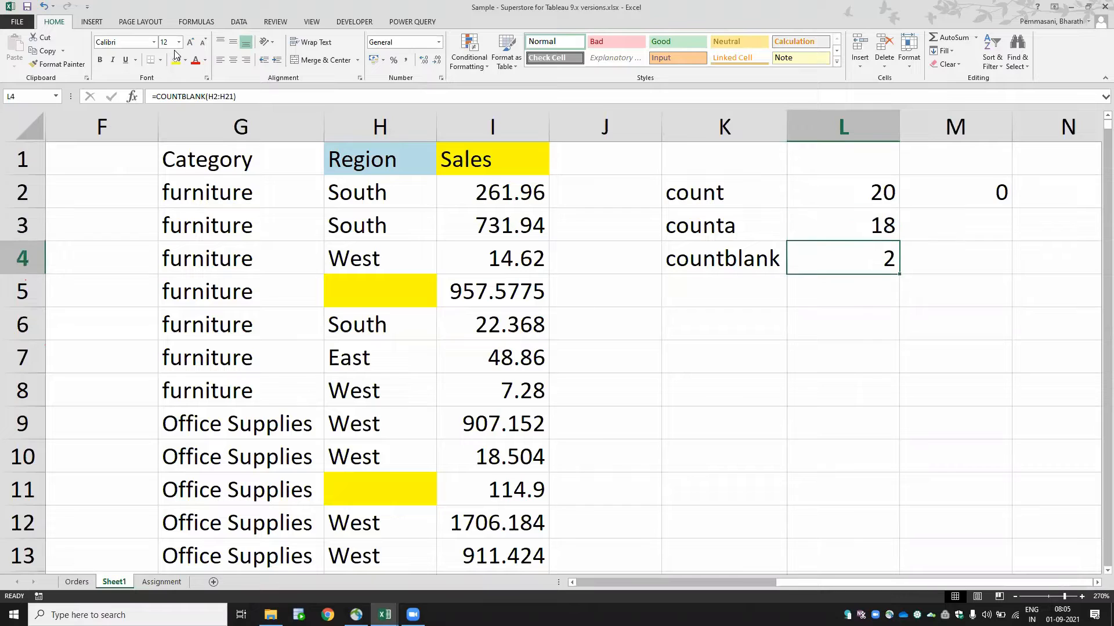
- Examine the highlighted blank Region cells H5 and H11 against the filled cells around them
{"action": "key", "text": "Left"}
{"action": "key", "text": "Left"}
{"action": "key", "text": "Left"}
{"action": "key", "text": "Left"}
{"action": "key", "text": "Down"}
{"action": "key", "text": "Down"}
{"action": "key", "text": "Down"}
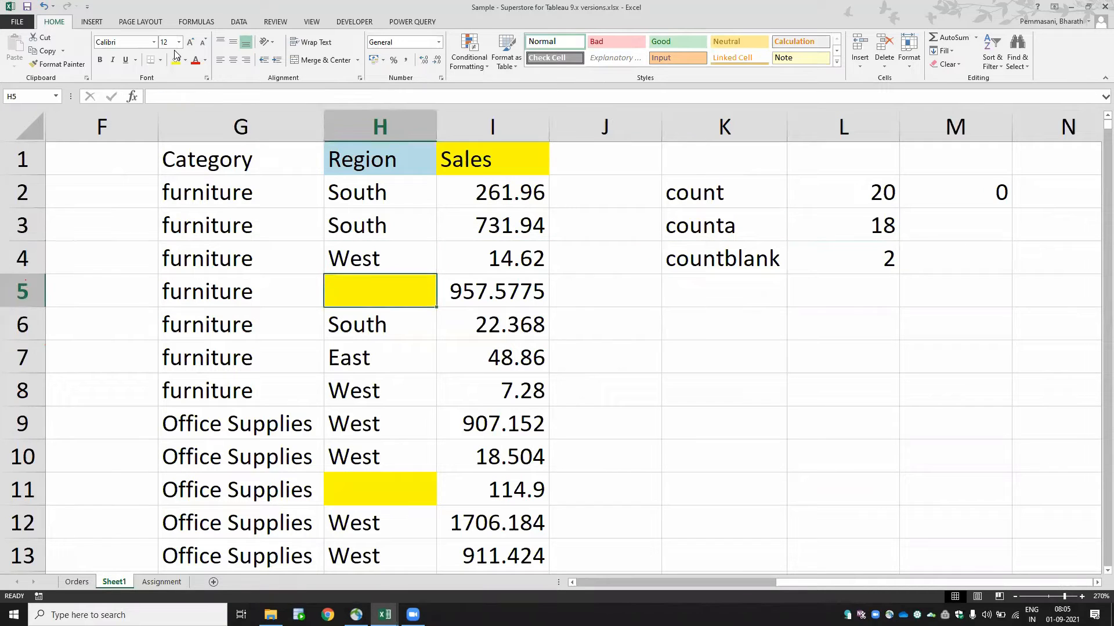
{"action": "key", "text": "Down"}
{"action": "key", "text": "Down"}
{"action": "key", "text": "Down"}
{"action": "key", "text": "Down"}
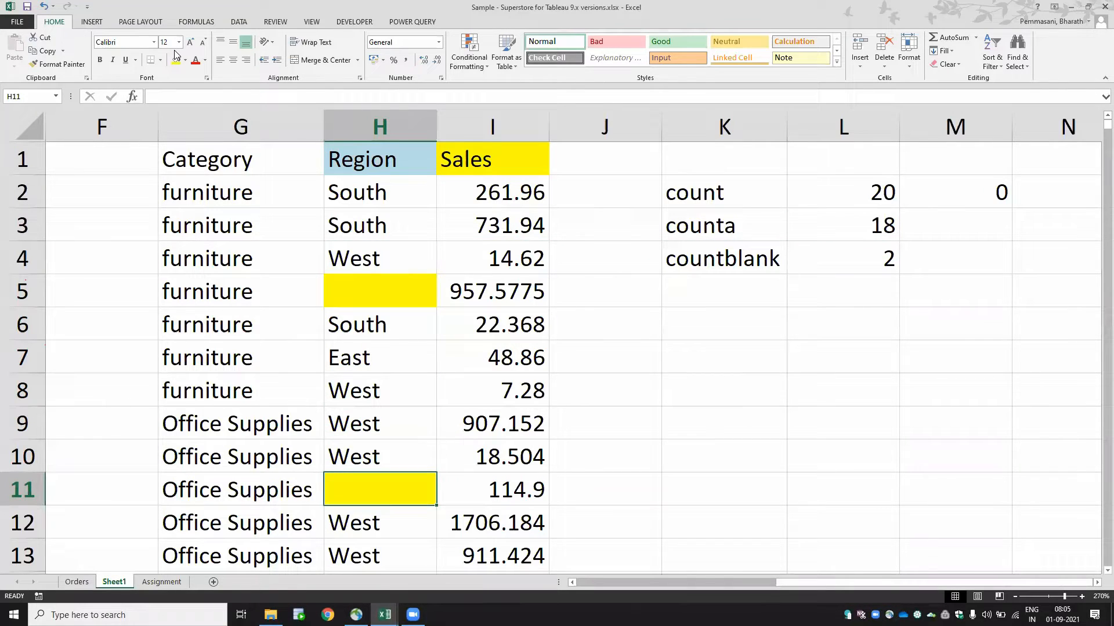
{"action": "key", "text": "Up"}
{"action": "key", "text": "Up"}
{"action": "key", "text": "Up"}
{"action": "key", "text": "Up"}
{"action": "key", "text": "Up"}
{"action": "key", "text": "Up"}
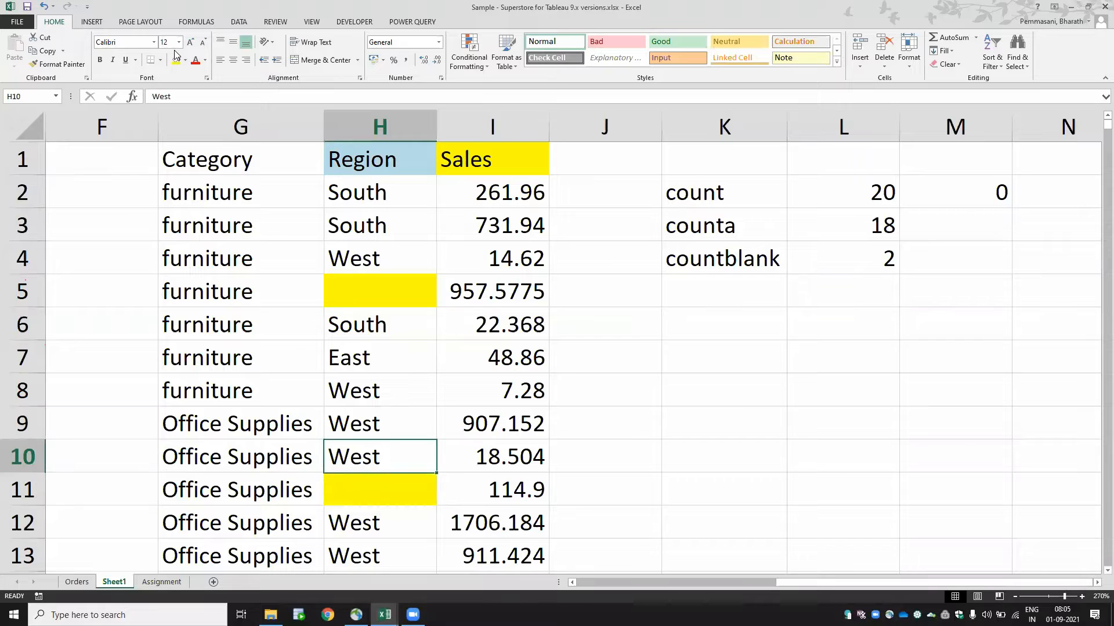
{"action": "key", "text": "Down"}
{"action": "key", "text": "Down"}
{"action": "key", "text": "Down"}
{"action": "key", "text": "Down"}
{"action": "key", "text": "Down"}
{"action": "key", "text": "Down"}
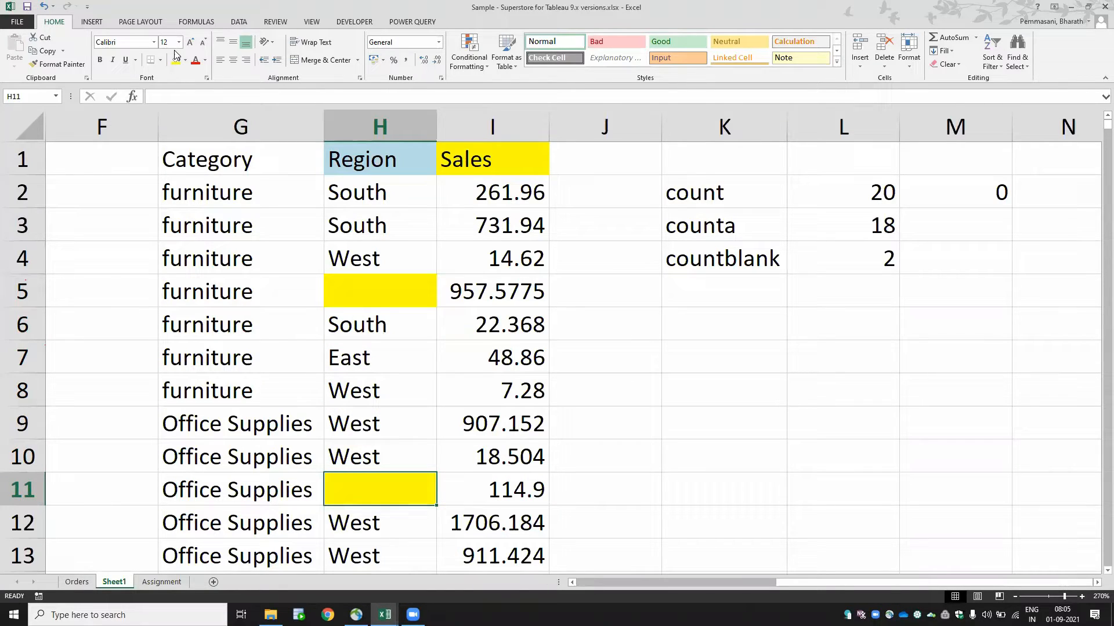
{"action": "key", "text": "Up"}
{"action": "key", "text": "Up"}
{"action": "key", "text": "Up"}
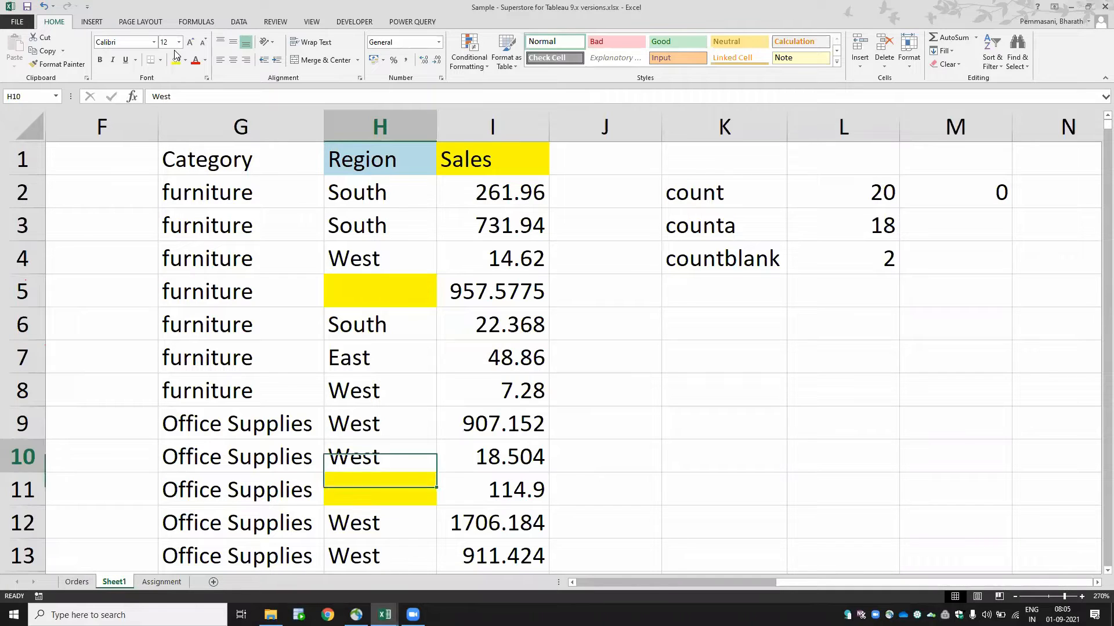
- Start a =coun formula in K8 to read the descriptions of COUNTA, COUNTBLANK, COUNTIF and COUNTIFS, and cancel the entry
{"action": "key", "text": "Right"}
{"action": "key", "text": "Right"}
{"action": "key", "text": "Right"}
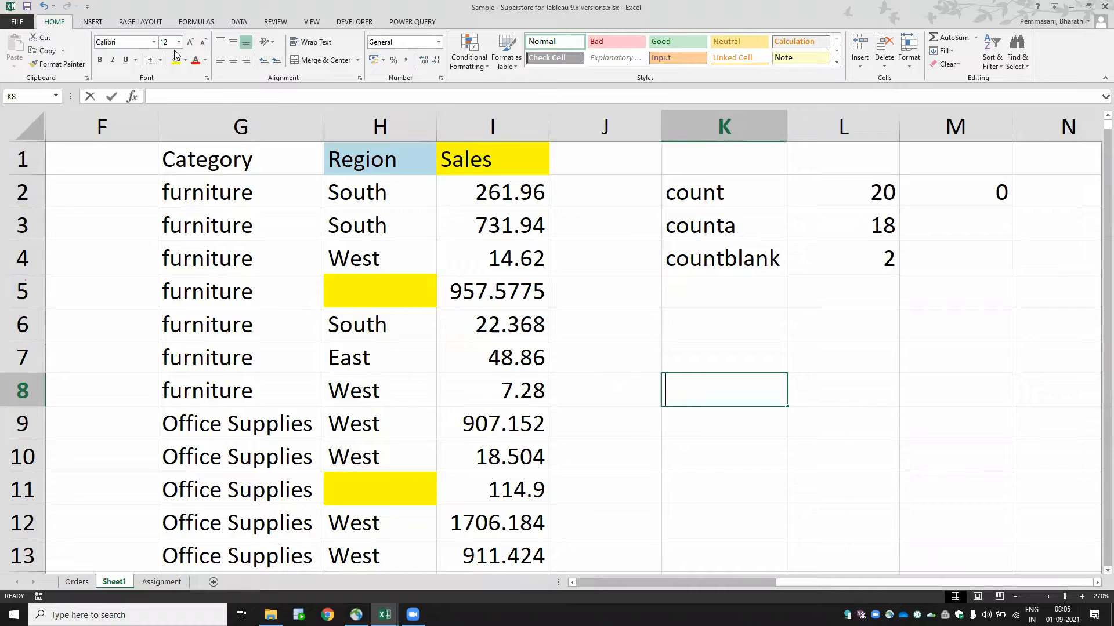
{"action": "type", "text": "=coun"}
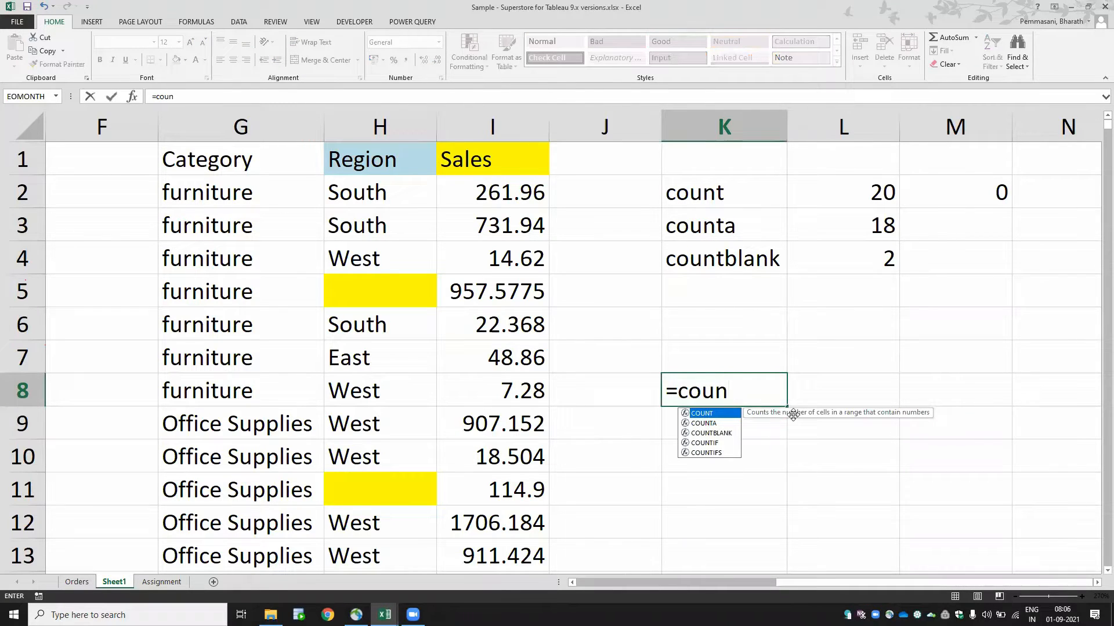
{"action": "left_click", "coordinate": [705, 427]}
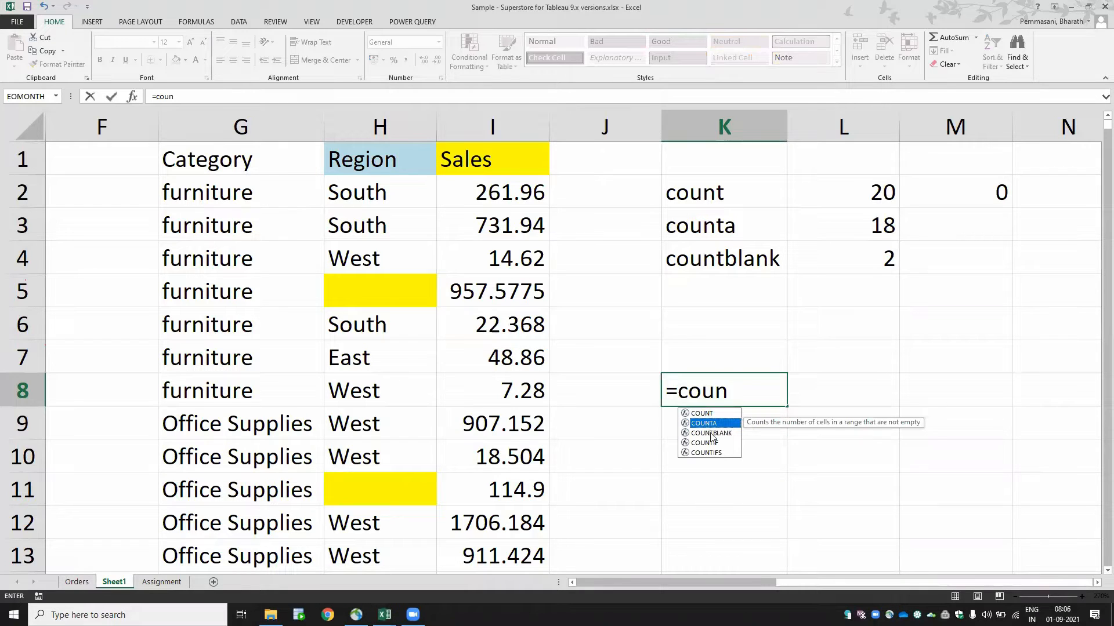
{"action": "left_click", "coordinate": [712, 434]}
{"action": "left_click", "coordinate": [712, 444]}
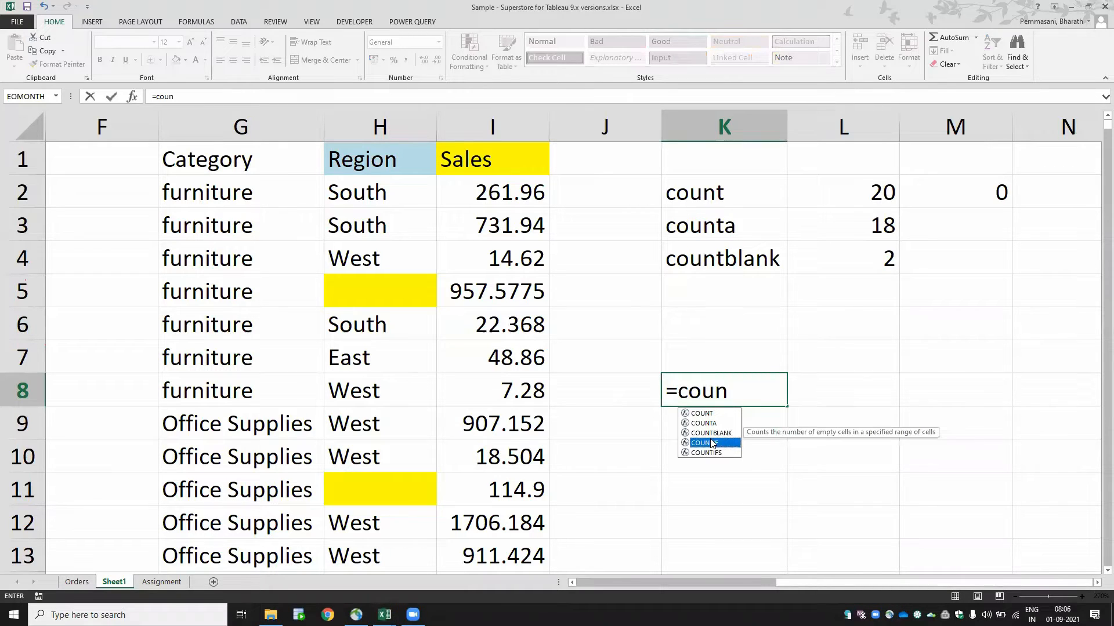
{"action": "left_click", "coordinate": [714, 453]}
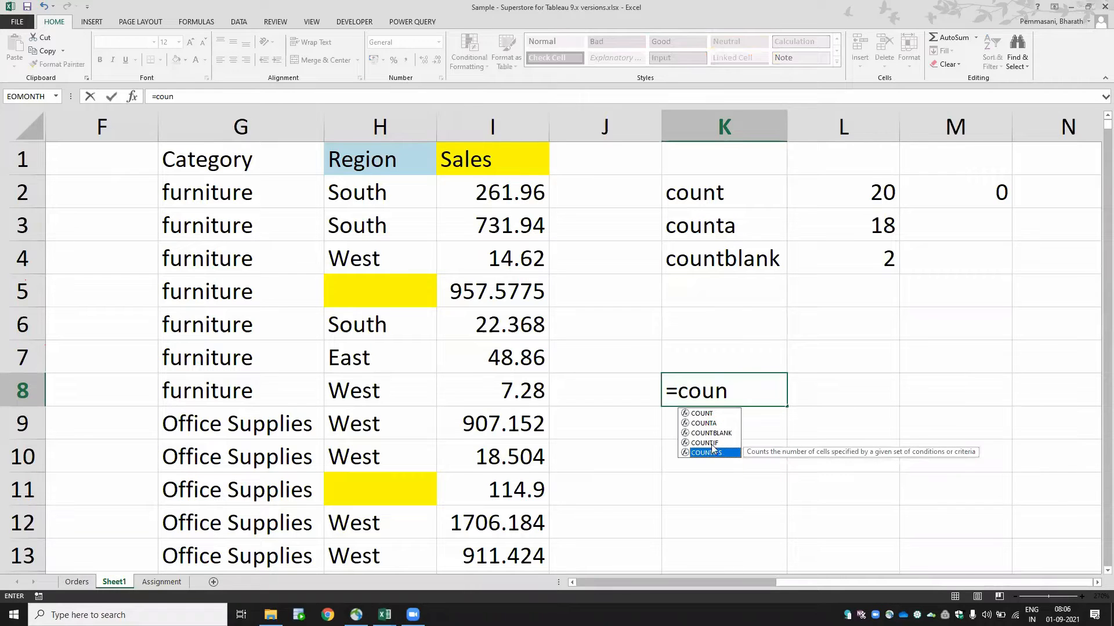
{"action": "left_click", "coordinate": [714, 444]}
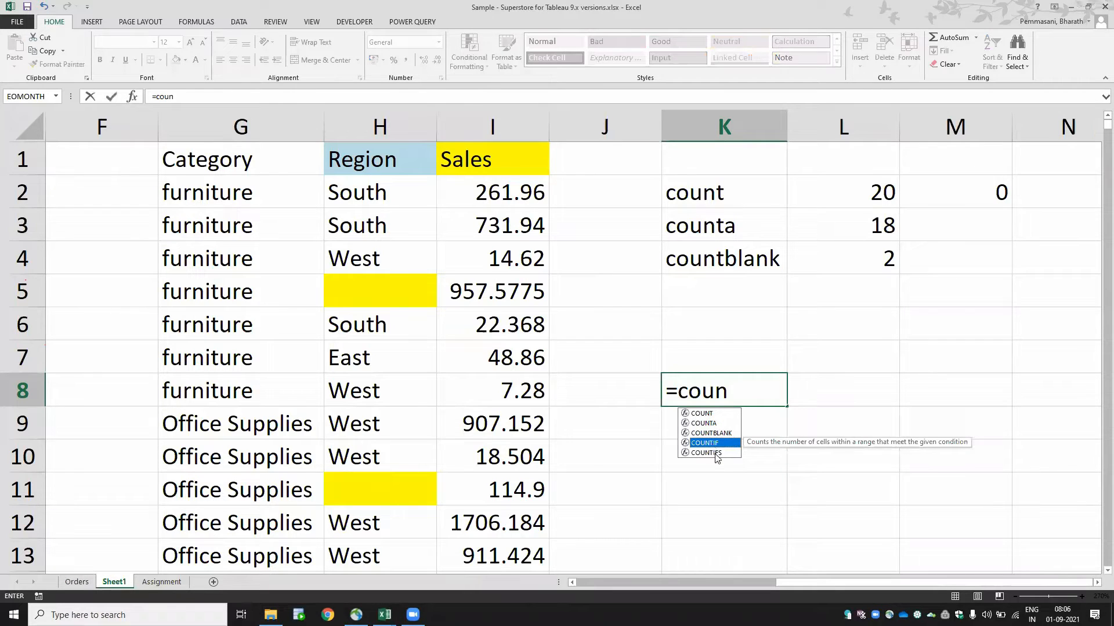
{"action": "left_click", "coordinate": [716, 454]}
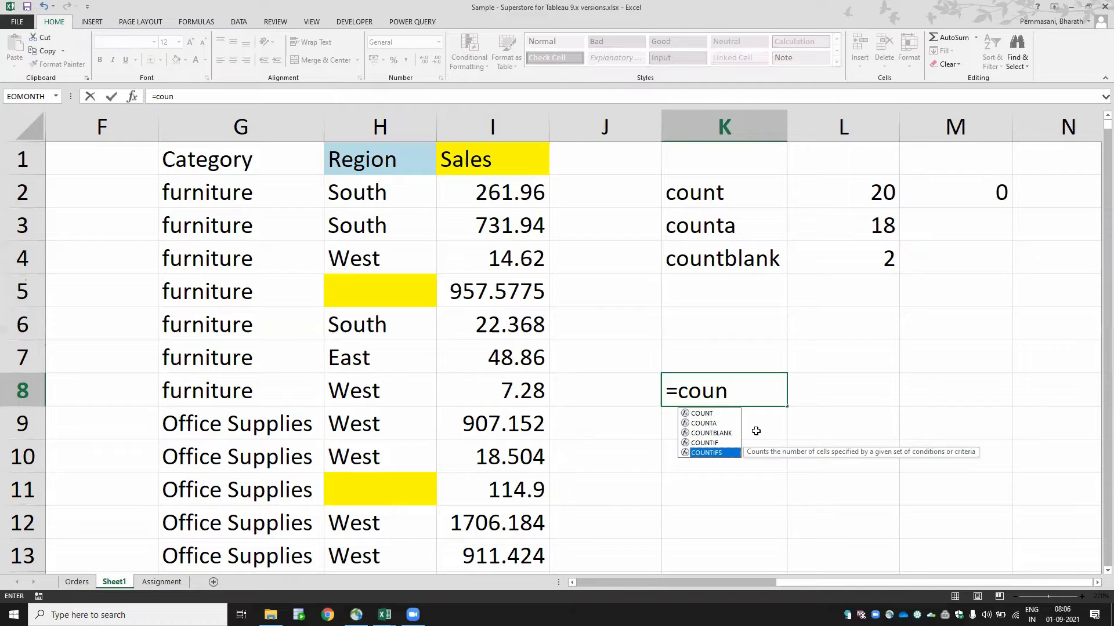
{"action": "key", "text": "Escape"}
{"action": "key", "text": "Escape"}
- Add the labels countif in K5 and countifs in K6 below the countblank label
{"action": "key", "text": "Up"}
{"action": "key", "text": "Up"}
{"action": "key", "text": "Up"}
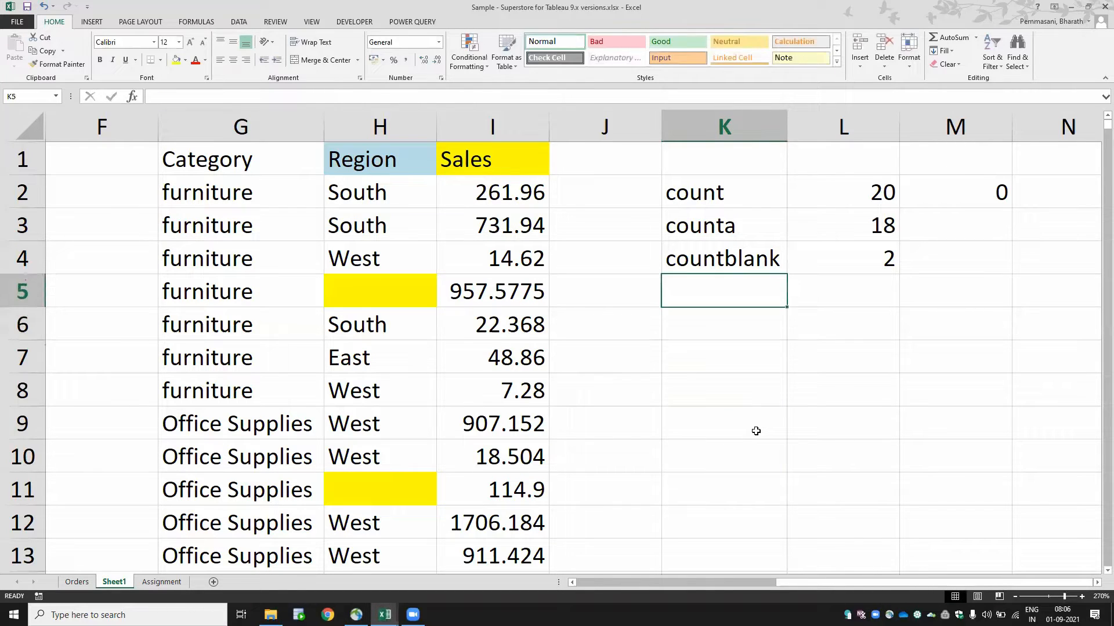
{"action": "type", "text": "countif"}
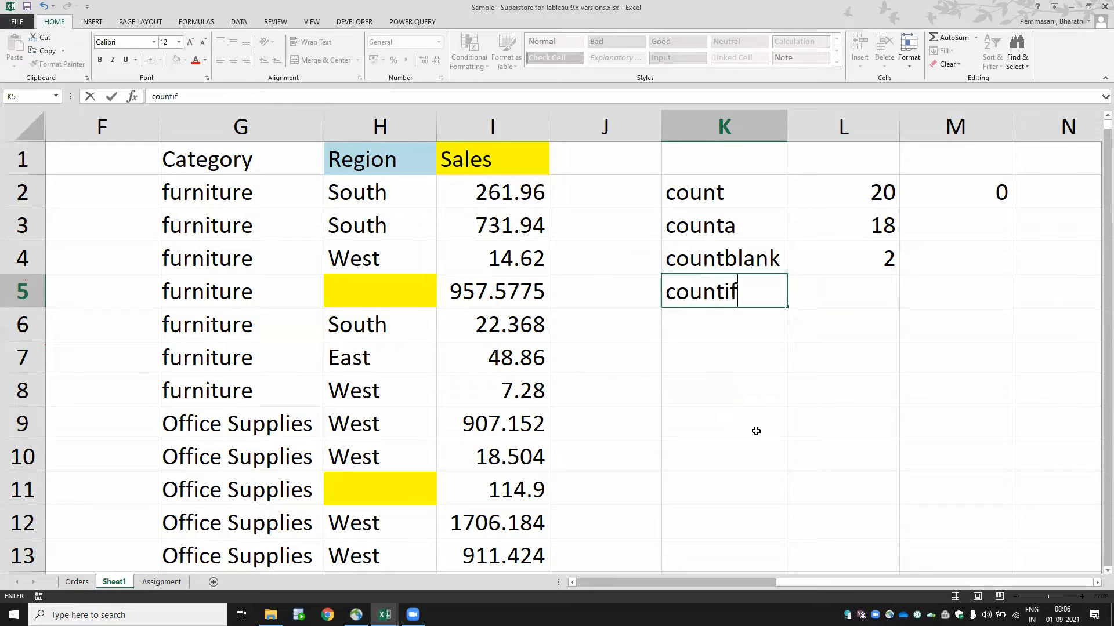
{"action": "key", "text": "Return"}
{"action": "type", "text": "countifs"}
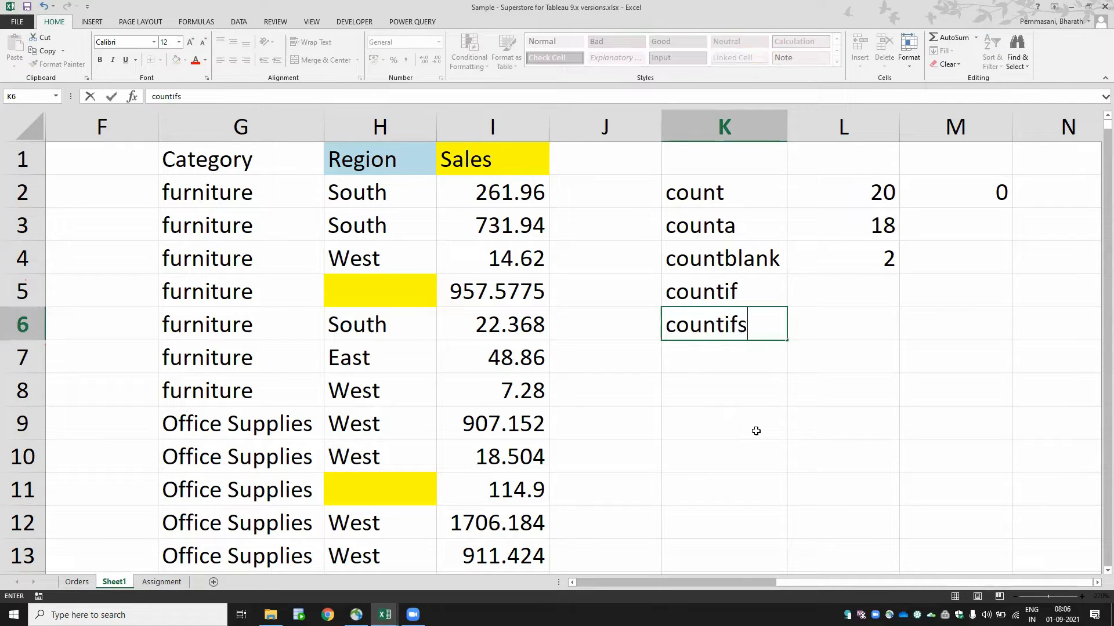
{"action": "key", "text": "ctrl+Return"}
{"action": "key", "text": "Up"}
{"action": "key", "text": "F2"}
{"action": "key", "text": "Left"}
{"action": "key", "text": "Left"}
{"action": "key", "text": "Left"}
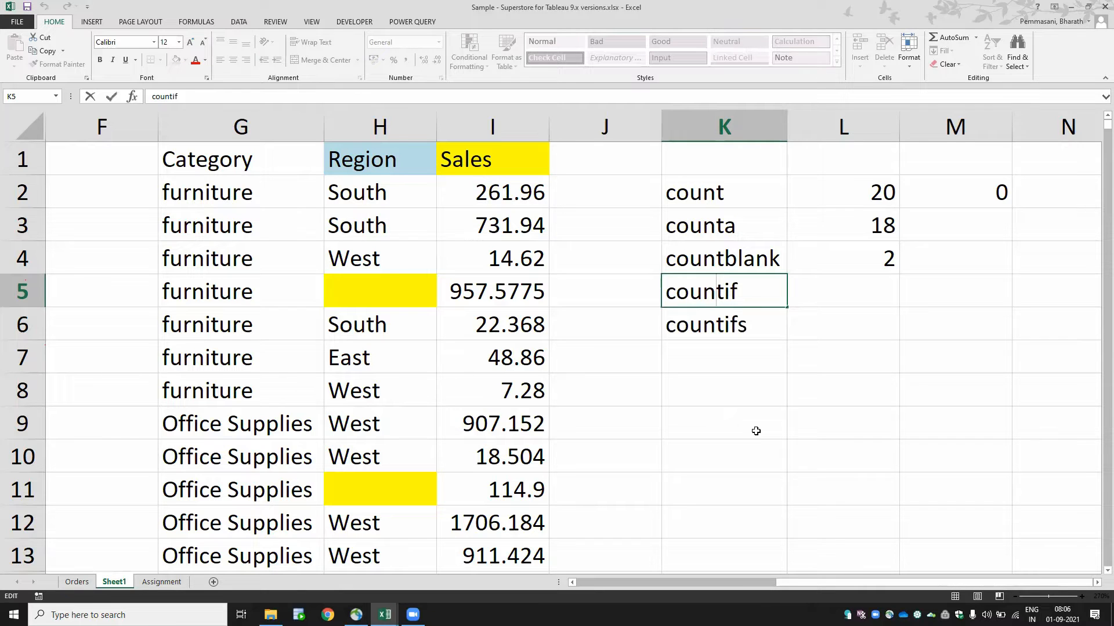
{"action": "key", "text": "Return"}
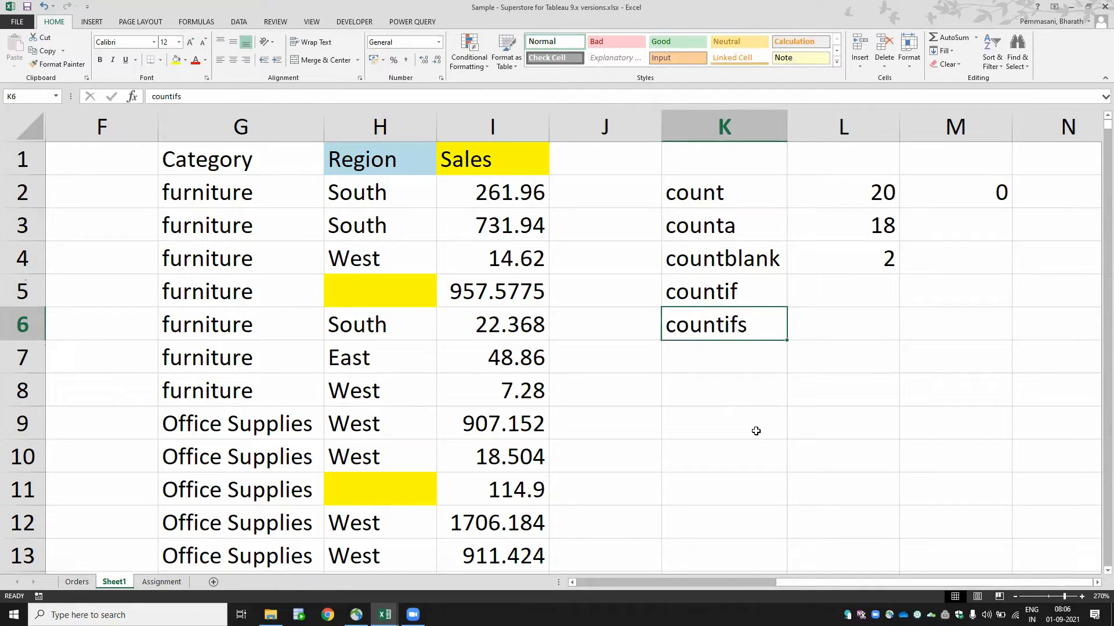
- Go to the Orders sheet and switch to the workbook "Class 1 basic introduction to data and excel_new.xlsx" with the list of Excel formulas
{"action": "key", "text": "ctrl+Page_Up"}
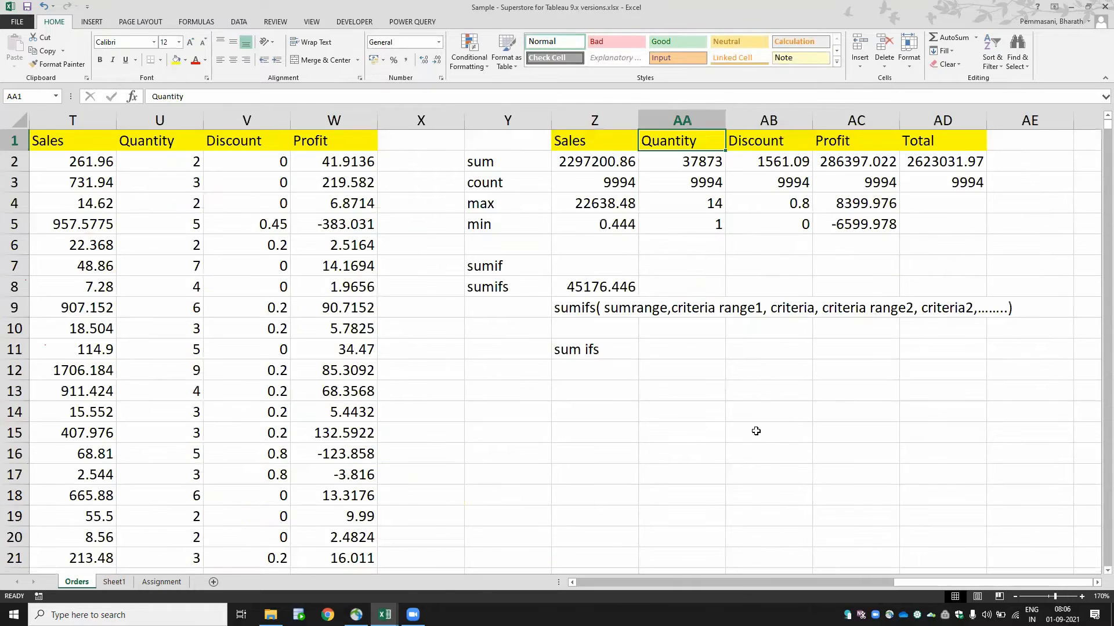
{"action": "key", "text": "alt+Tab"}
{"action": "key", "text": "alt+Tab"}
{"action": "key", "text": "alt+Tab"}
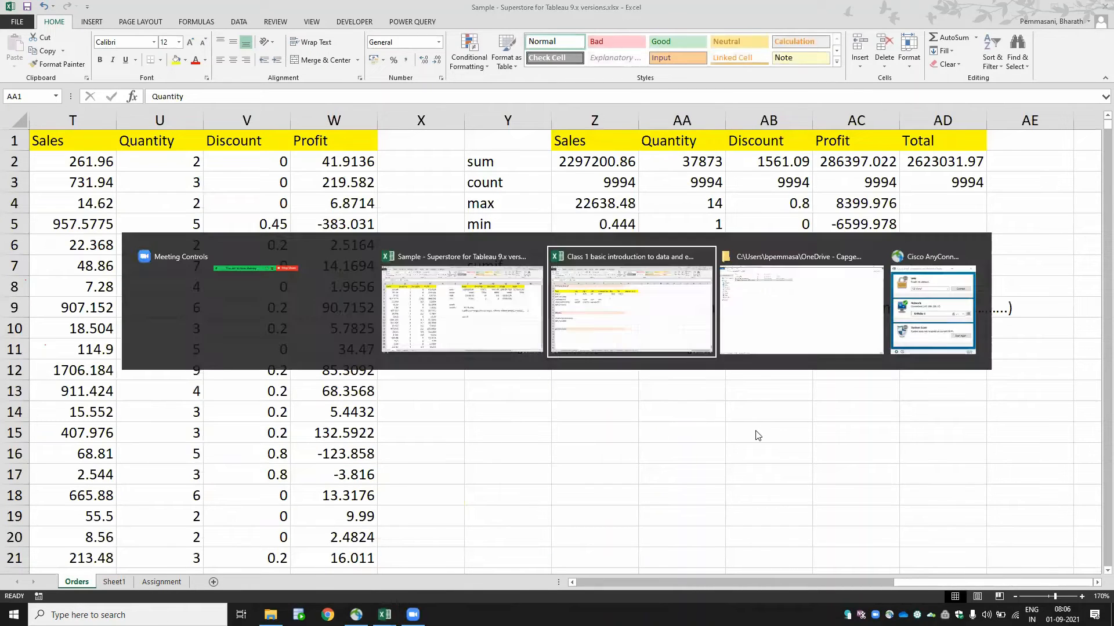
{"action": "key", "text": "Right"}
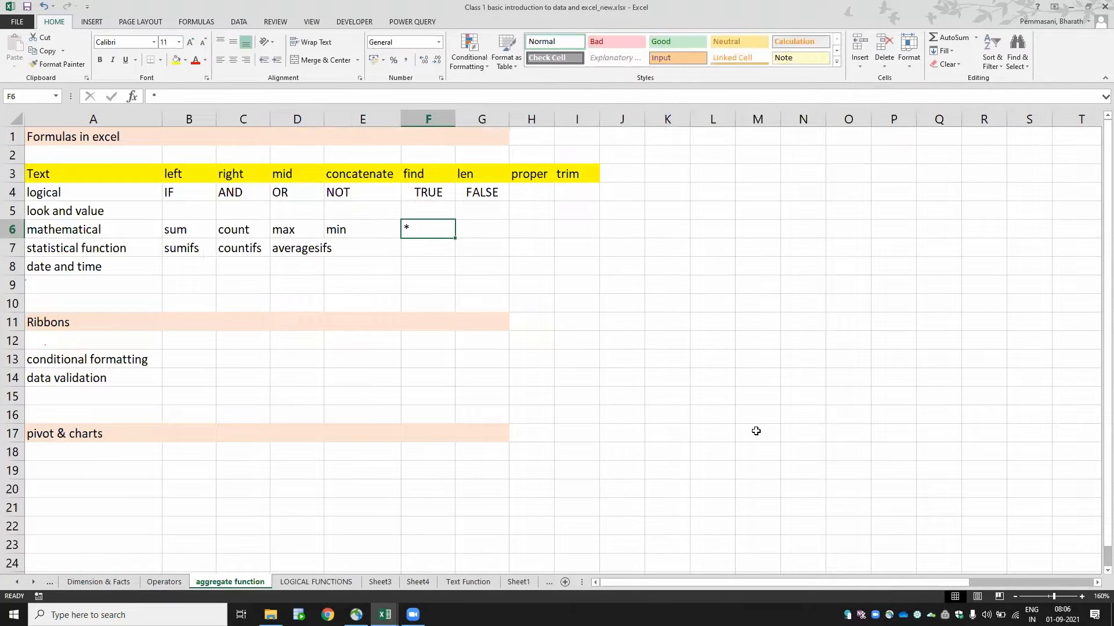
- Examine the mathematical and statistical function rows of the formula list around cells E6:F7
{"action": "key", "text": "Down"}
{"action": "key", "text": "Left"}
{"action": "key", "text": "Up"}
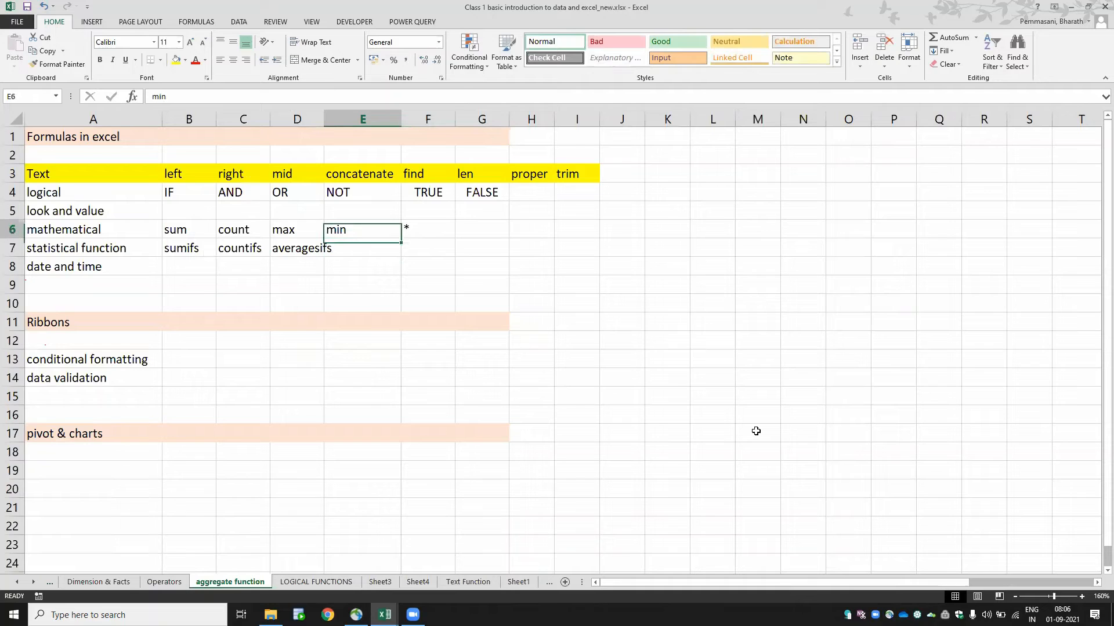
{"action": "key", "text": "Right"}
{"action": "key", "text": "Left"}
{"action": "key", "text": "Down"}
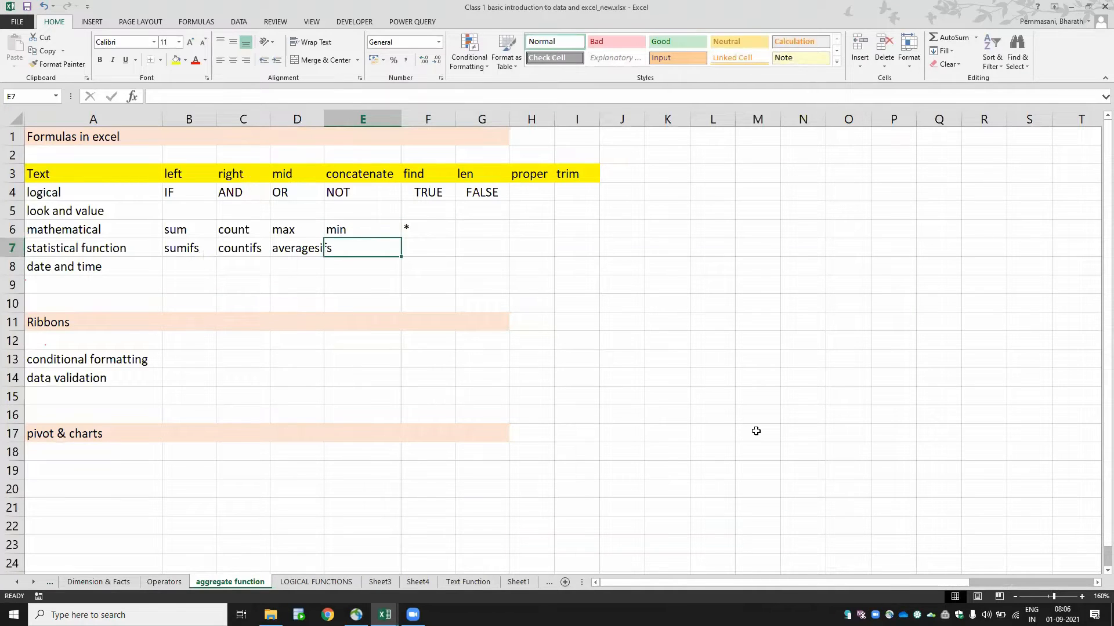
{"action": "key", "text": "Right"}
{"action": "key", "text": "Up"}
{"action": "key", "text": "Right"}
{"action": "key", "text": "Left"}
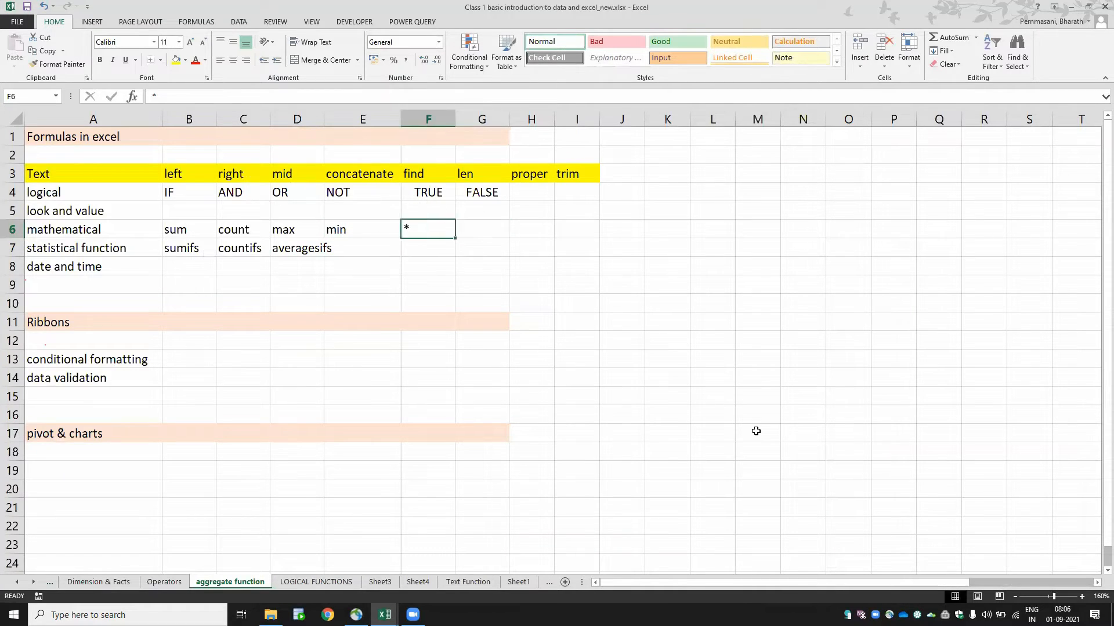
- Add countblank in E7 and counta in F7 to the statistical function row
{"action": "key", "text": "Left"}
{"action": "key", "text": "Down"}
{"action": "type", "text": "countb"}
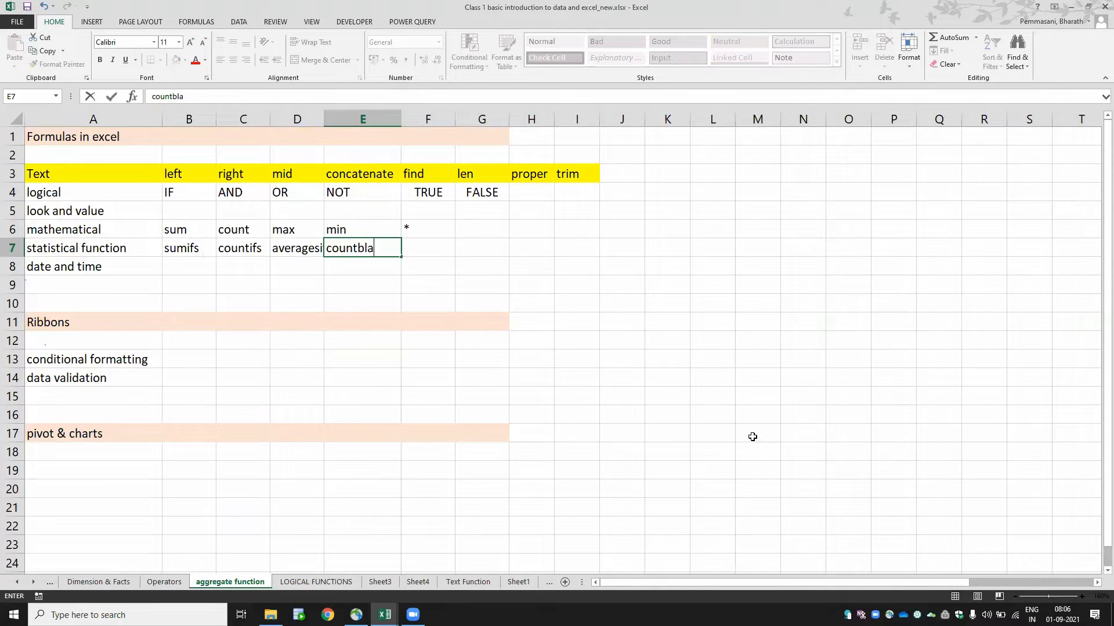
{"action": "type", "text": "lank"}
{"action": "type", "text": "co"}
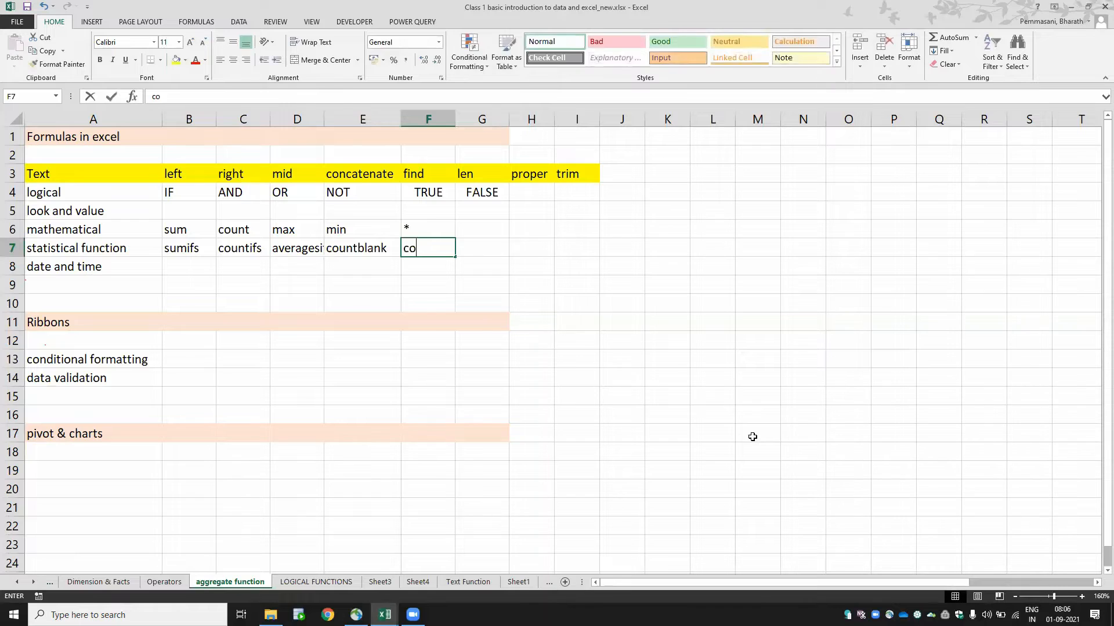
{"action": "type", "text": "unta"}
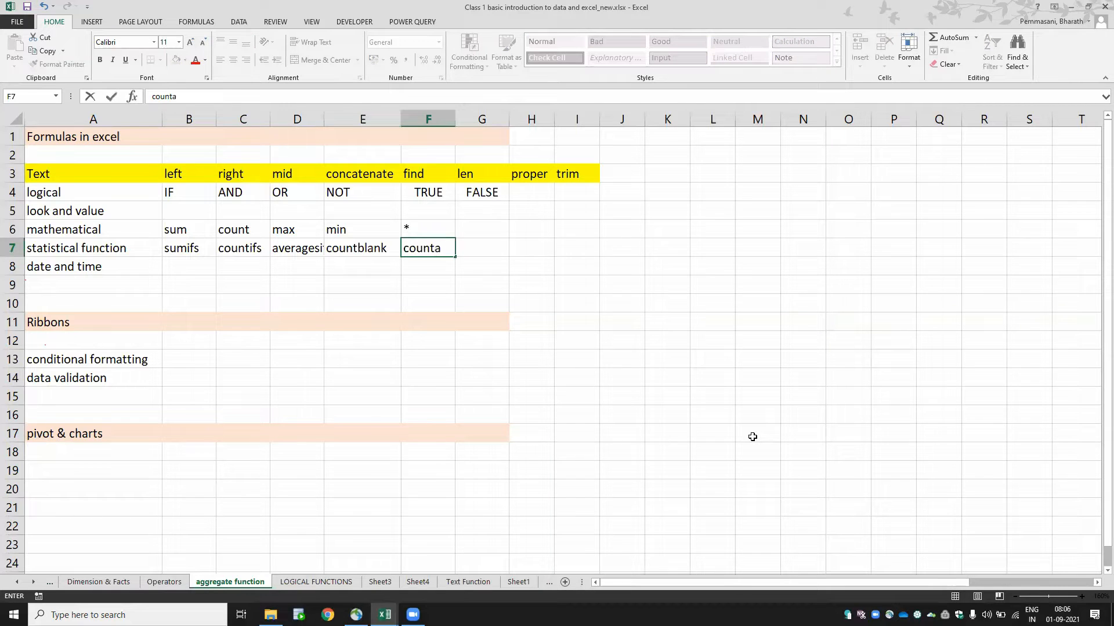
{"action": "key", "text": "Right"}
{"action": "key", "text": "Left"}
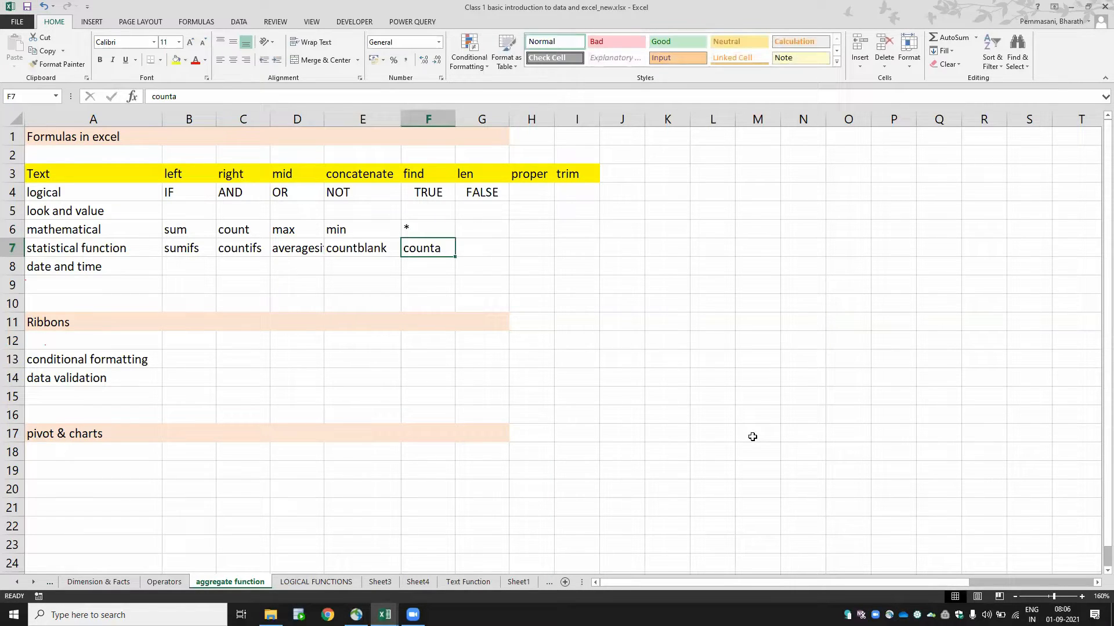
- Examine the formula list from the look and value row down to the date and time row
{"action": "key", "text": "Left"}
{"action": "key", "text": "Left"}
{"action": "key", "text": "Left"}
{"action": "key", "text": "Left"}
{"action": "key", "text": "Up"}
{"action": "key", "text": "Up"}
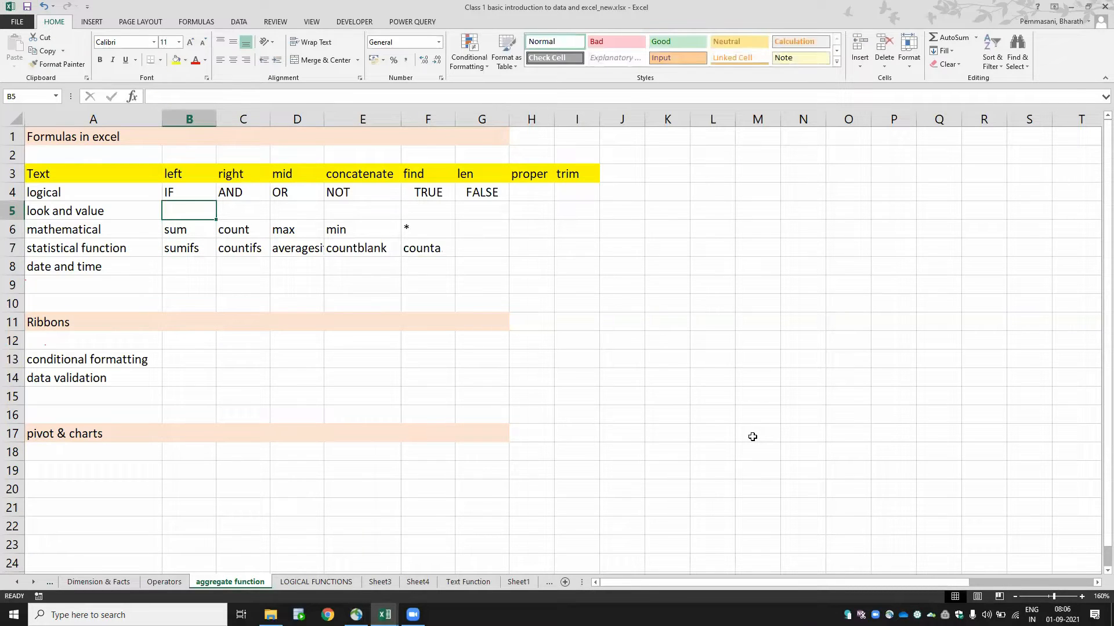
{"action": "key", "text": "Right"}
{"action": "key", "text": "Left"}
{"action": "key", "text": "Down"}
{"action": "key", "text": "Down"}
{"action": "key", "text": "Down"}
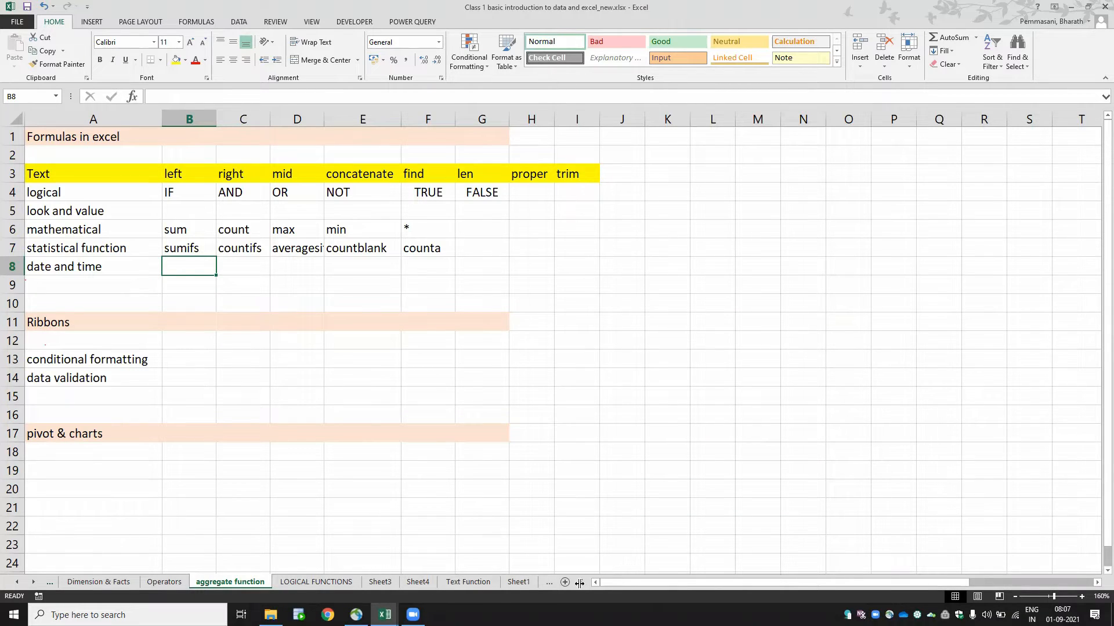
- Add a new worksheet after the aggregate function sheet and name it "date and time functions"
{"action": "left_click_drag", "start_coordinate": [580, 582], "coordinate": [686, 577]}
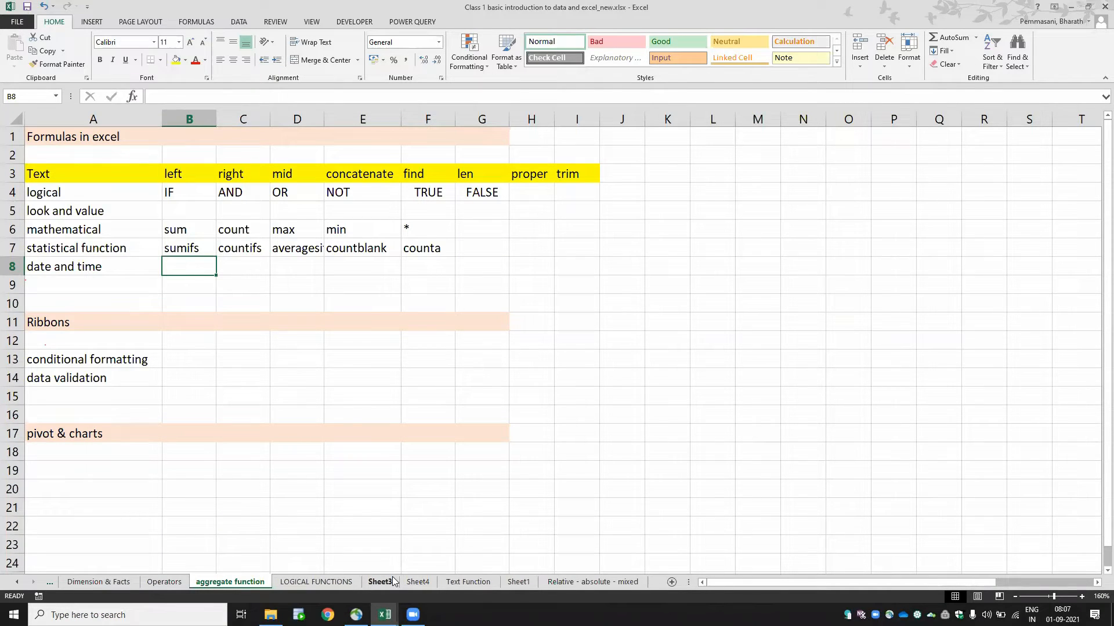
{"action": "left_click", "coordinate": [672, 582]}
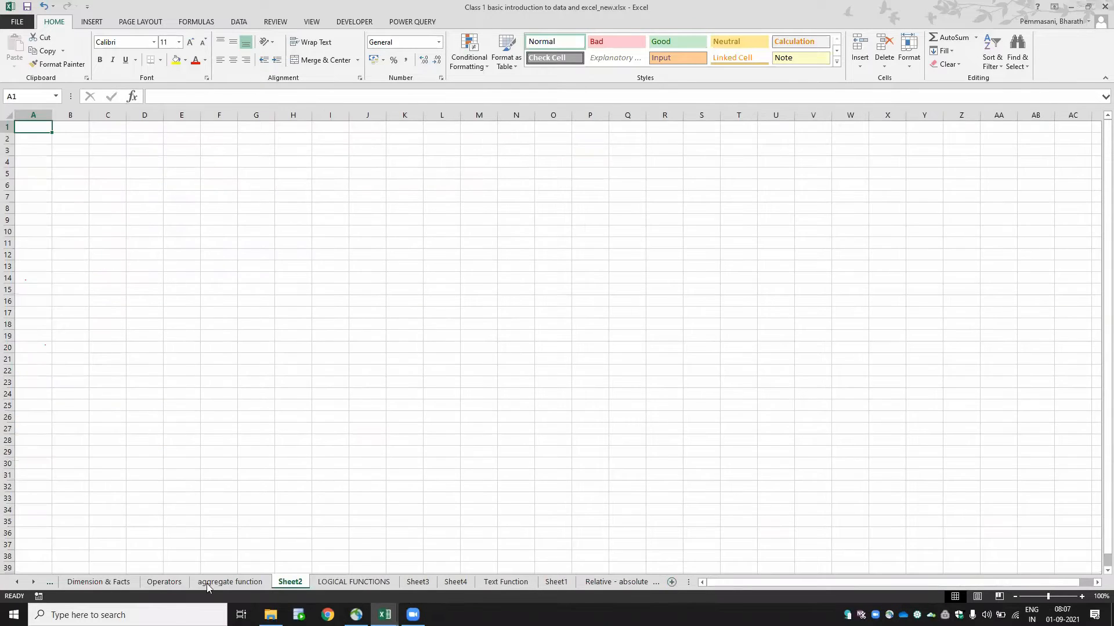
{"action": "double_click", "coordinate": [294, 582]}
{"action": "type", "text": "date and t"}
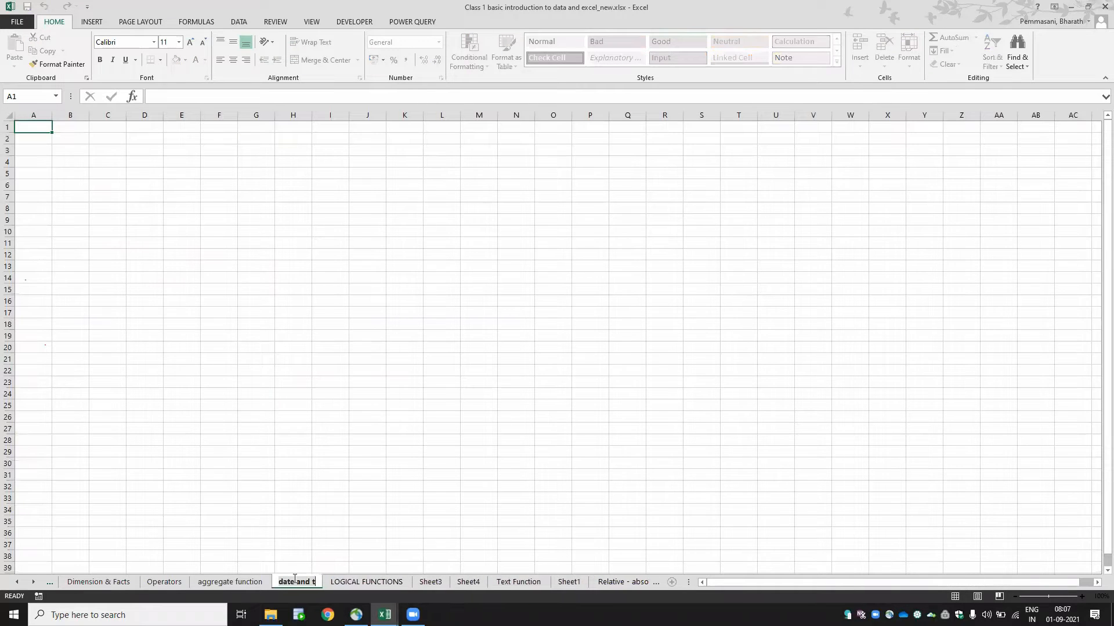
{"action": "type", "text": "ime functions"}
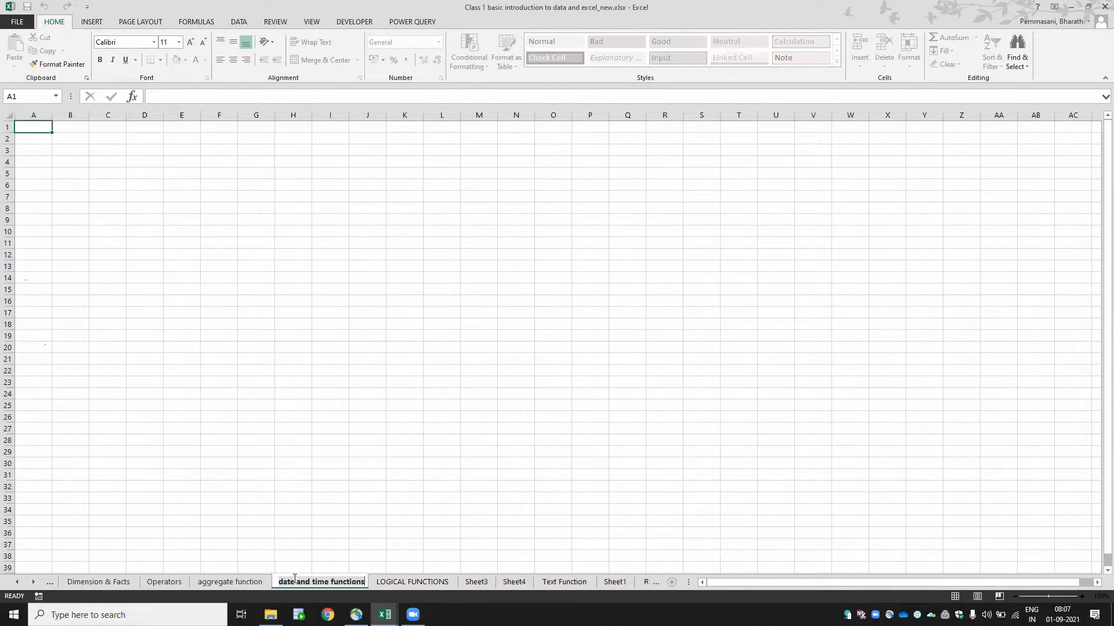
{"action": "key", "text": "Return"}
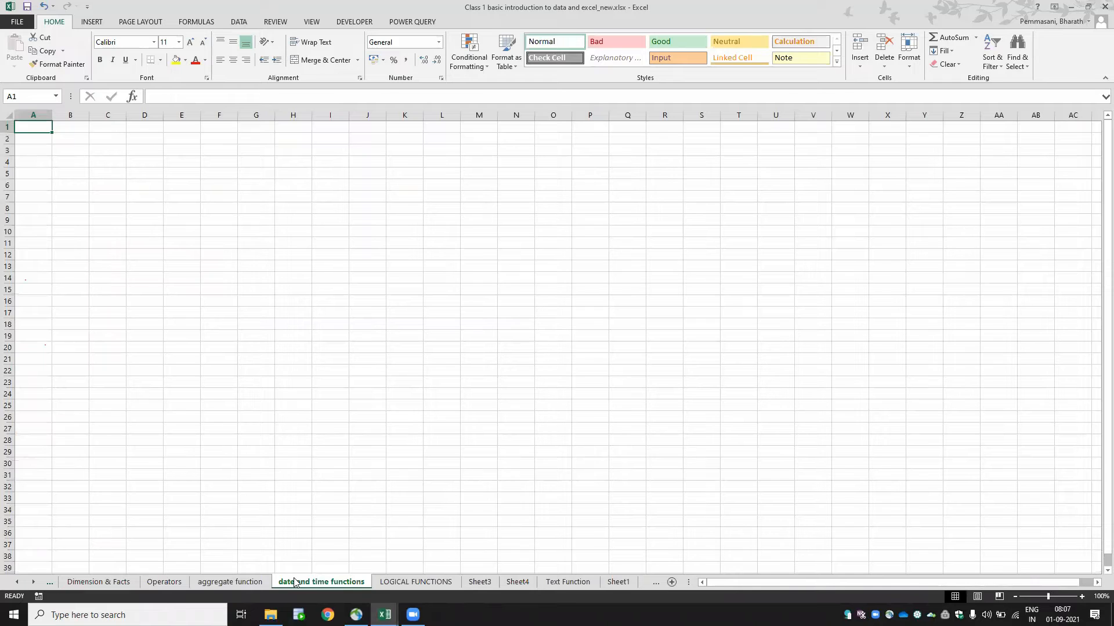
- Enter the current date, 01-09-2021, as a fixed value in cell B2 of the date and time functions sheet
{"action": "left_click", "coordinate": [1083, 597]}
{"action": "left_click", "coordinate": [1083, 597]}
{"action": "left_click", "coordinate": [1083, 597]}
{"action": "left_click", "coordinate": [1083, 596]}
{"action": "left_click", "coordinate": [1082, 596]}
{"action": "left_click", "coordinate": [1083, 596]}
{"action": "left_click", "coordinate": [1083, 597]}
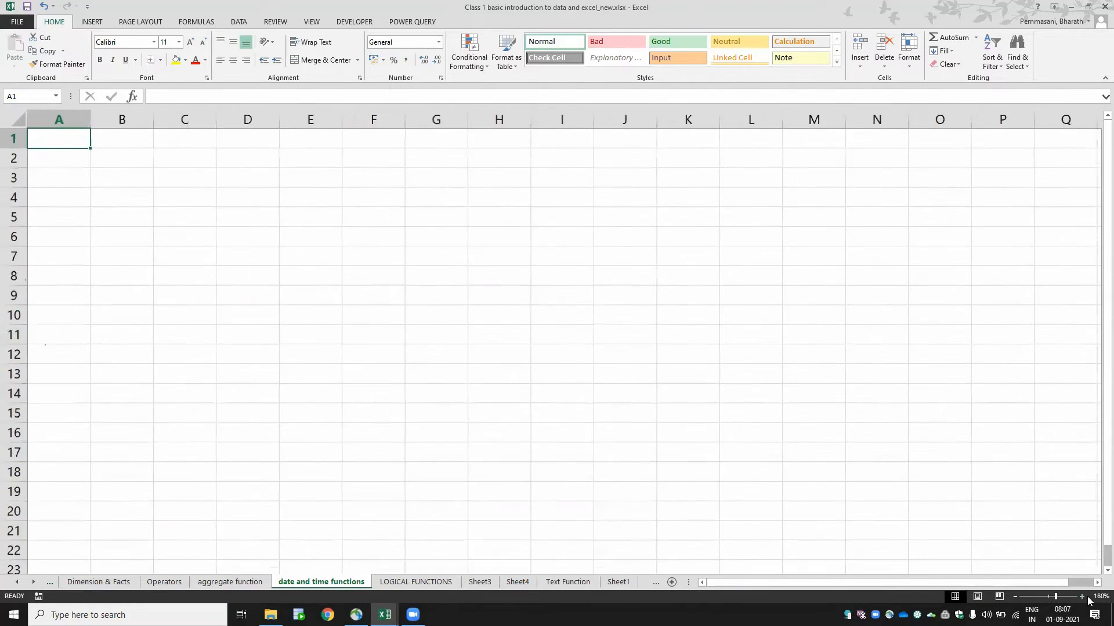
{"action": "left_click", "coordinate": [1083, 596]}
{"action": "left_click", "coordinate": [1083, 596]}
{"action": "left_click", "coordinate": [1083, 596]}
{"action": "left_click", "coordinate": [1083, 596]}
{"action": "left_click", "coordinate": [1082, 596]}
{"action": "left_click", "coordinate": [1083, 597]}
{"action": "left_click", "coordinate": [1083, 596]}
{"action": "left_click", "coordinate": [1083, 596]}
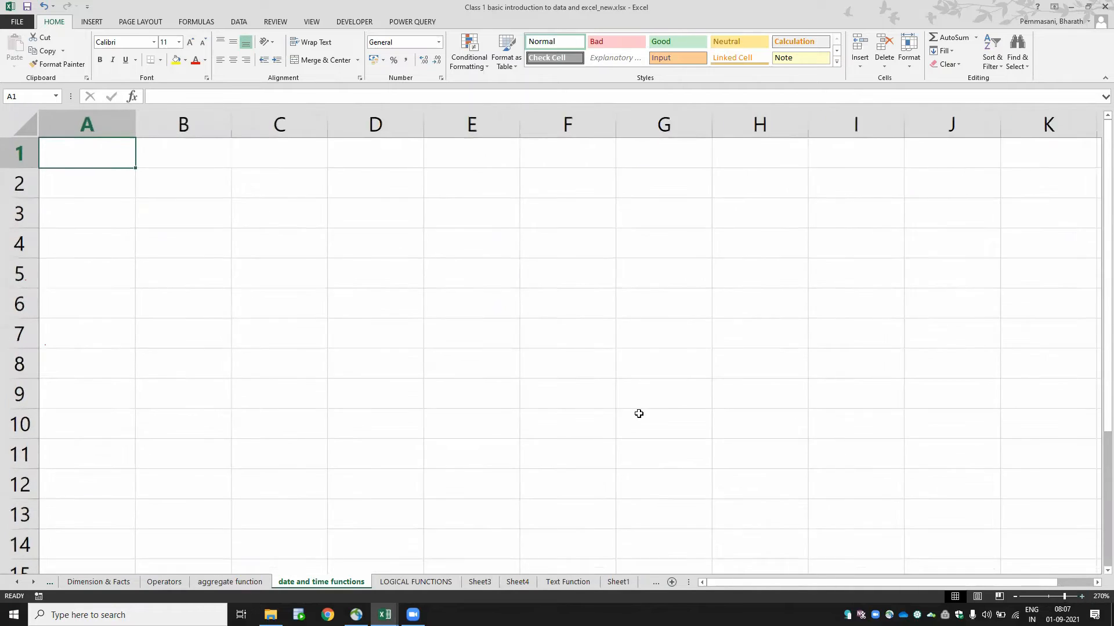
{"action": "left_click", "coordinate": [116, 197]}
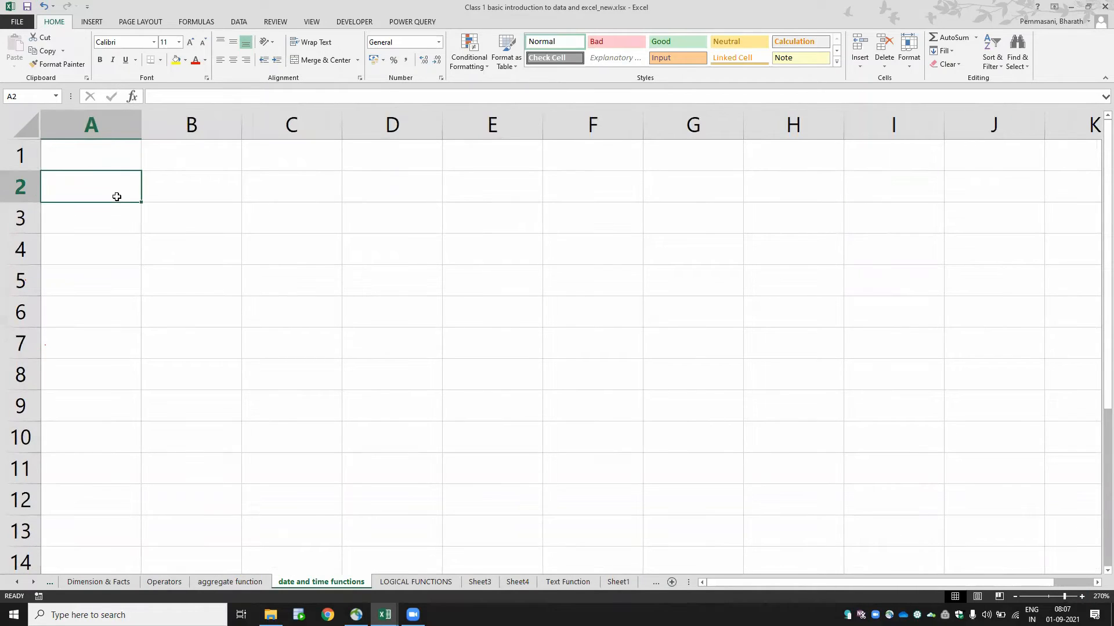
{"action": "key", "text": "Right"}
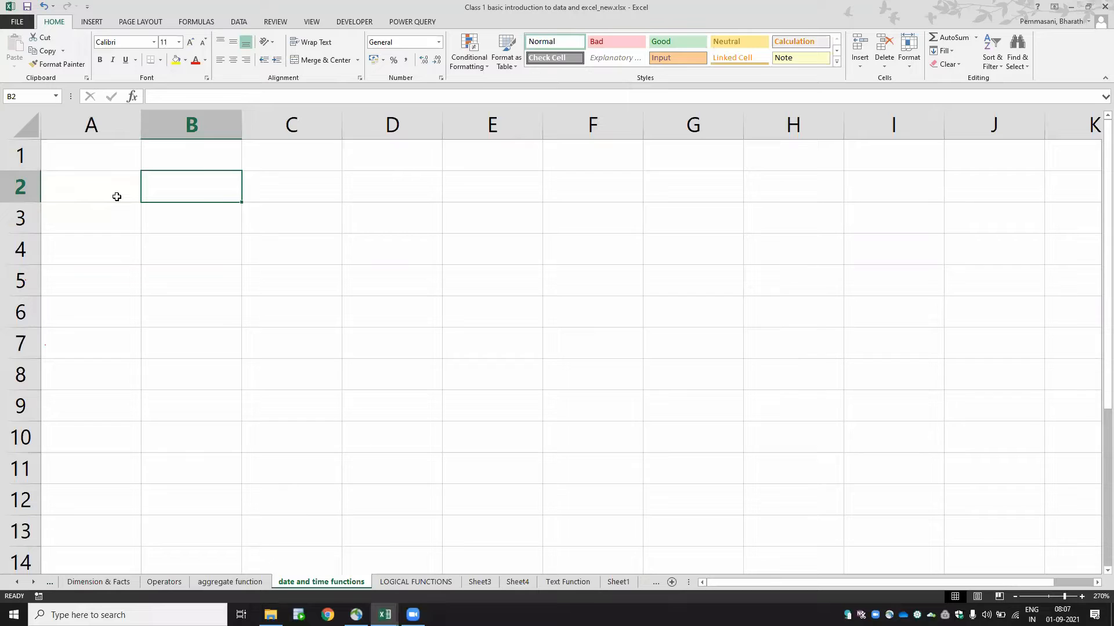
{"action": "key", "text": "ctrl+semicolon"}
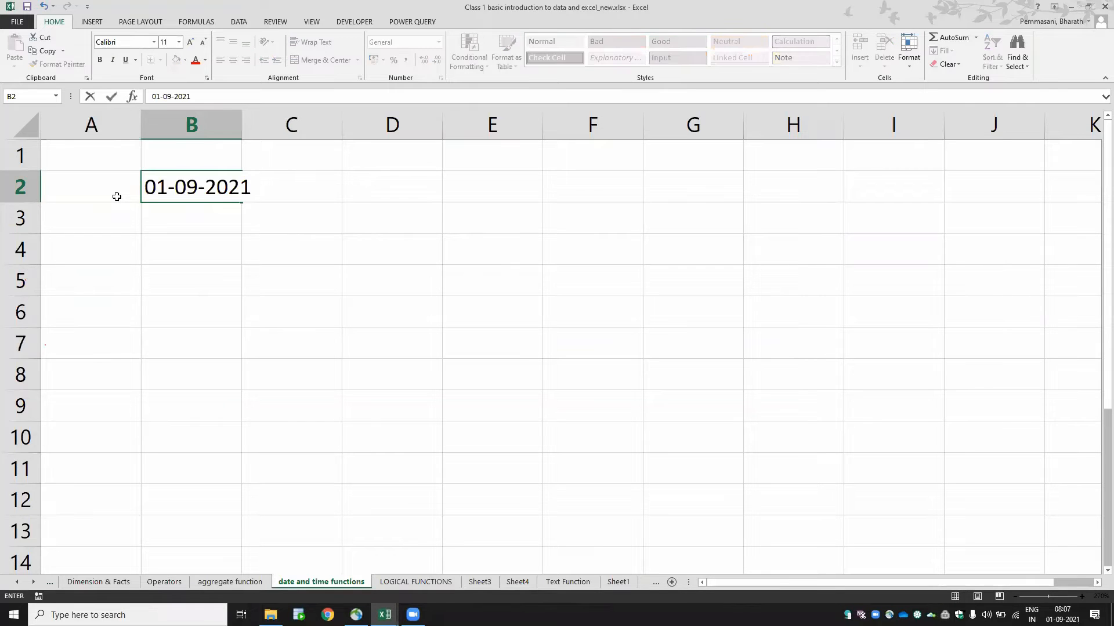
{"action": "key", "text": "Return"}
- Note "ctrl+;" in C2 beside the date and add the heading "shortcut" above it in C1
{"action": "key", "text": "Up"}
{"action": "key", "text": "Right"}
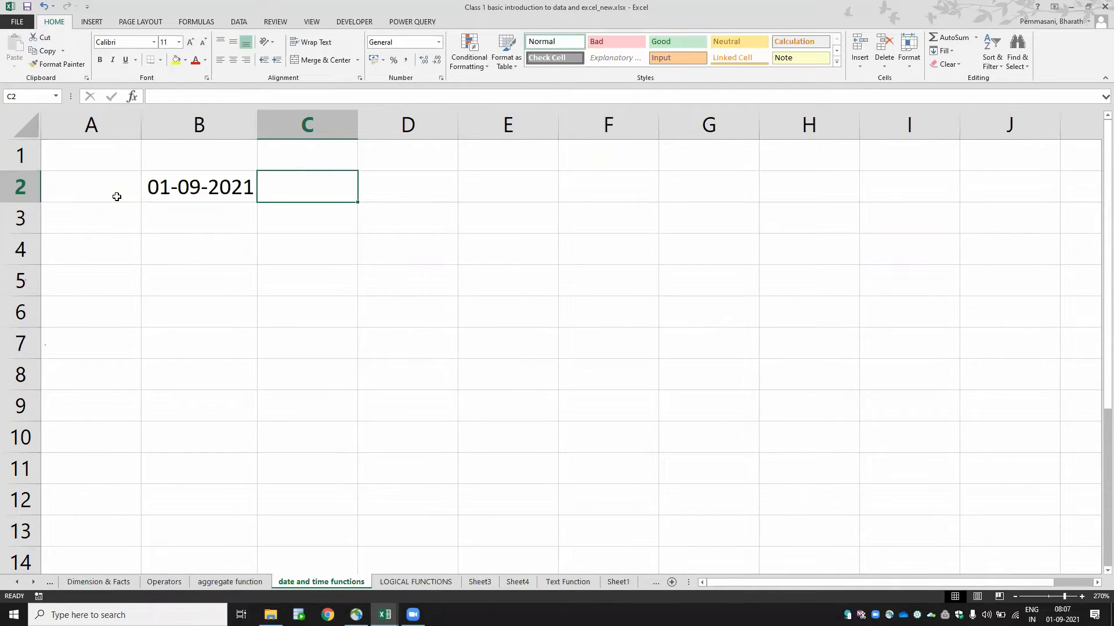
{"action": "type", "text": "ctrl"}
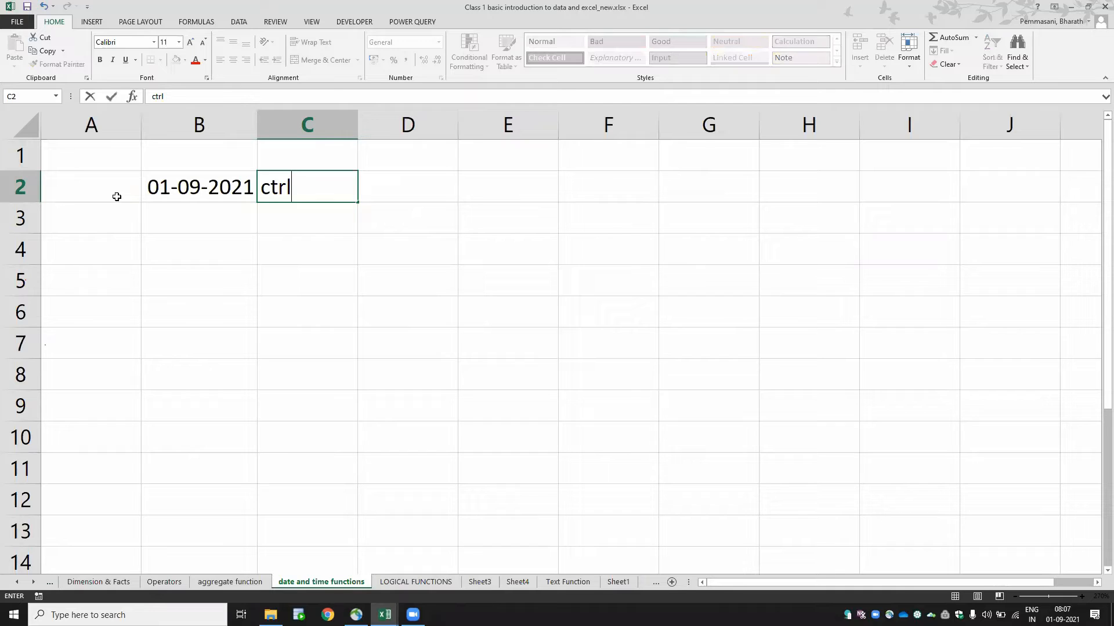
{"action": "type", "text": "+;"}
{"action": "key", "text": "Return"}
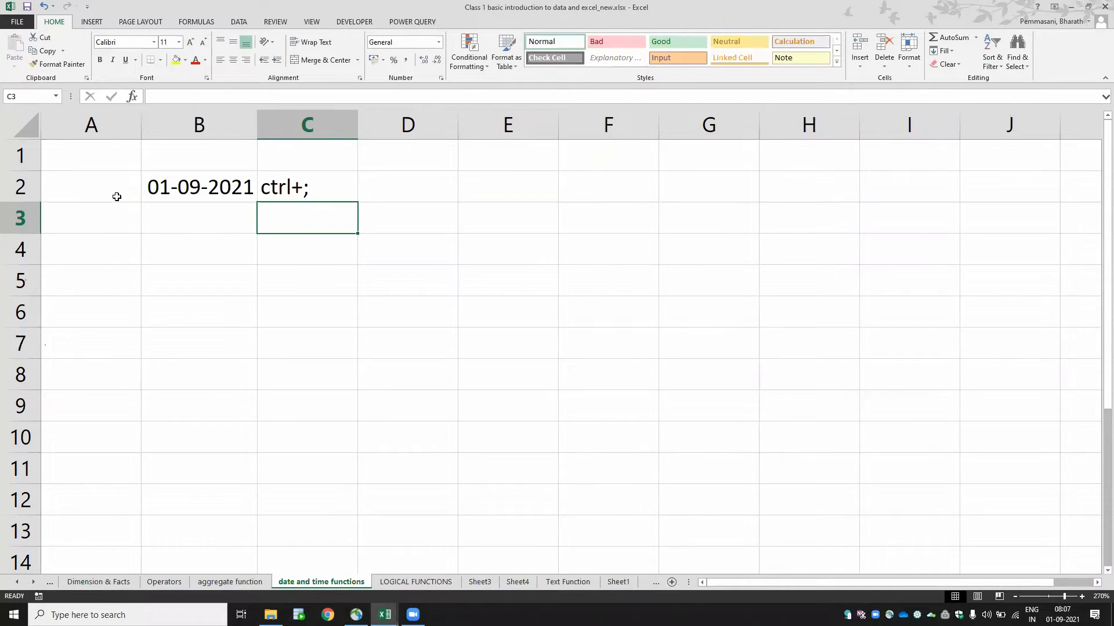
{"action": "key", "text": "Up"}
{"action": "key", "text": "Right"}
{"action": "key", "text": "Left"}
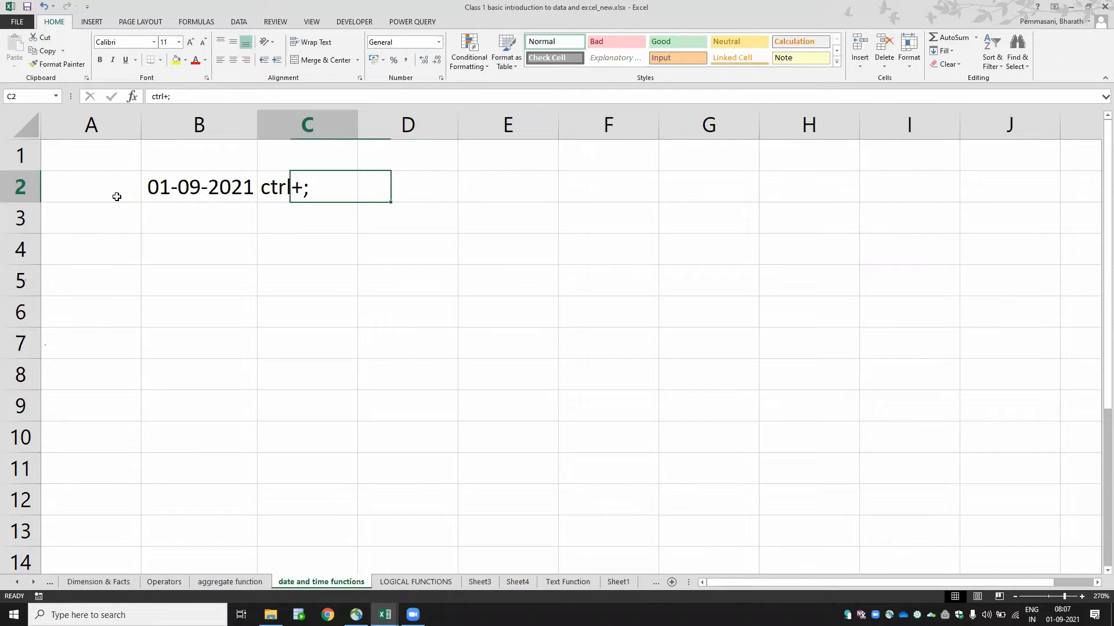
{"action": "key", "text": "Up"}
{"action": "type", "text": "sho"}
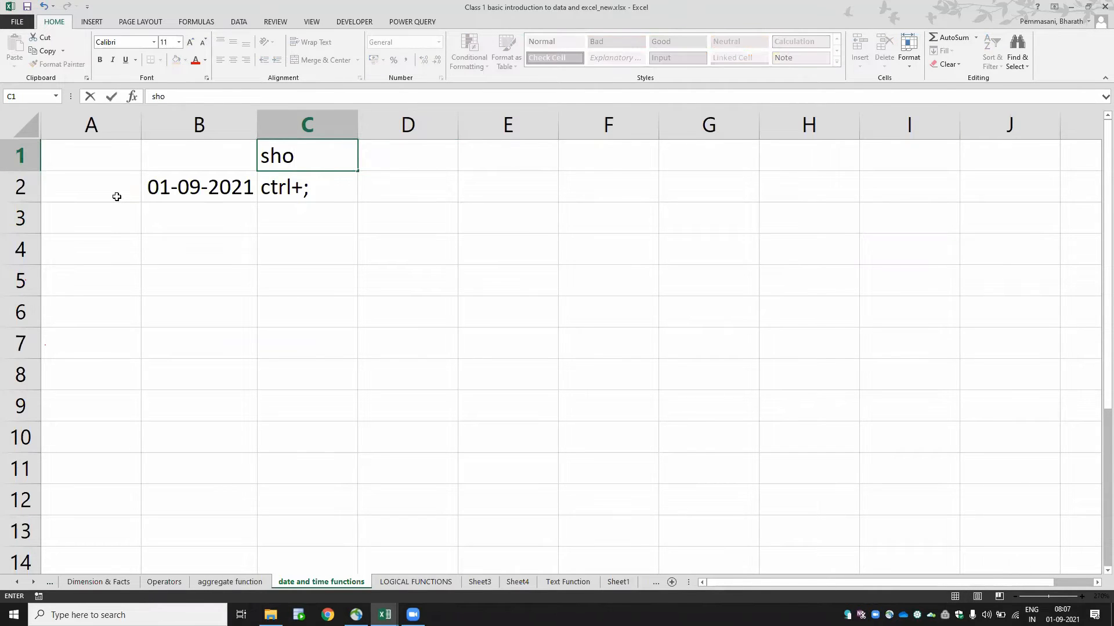
{"action": "type", "text": "rtcut"}
{"action": "key", "text": "ctrl+Return"}
- Enter the current time, 08:07, as a fixed value in B3 below the date
{"action": "key", "text": "Down"}
{"action": "key", "text": "Down"}
{"action": "key", "text": "Left"}
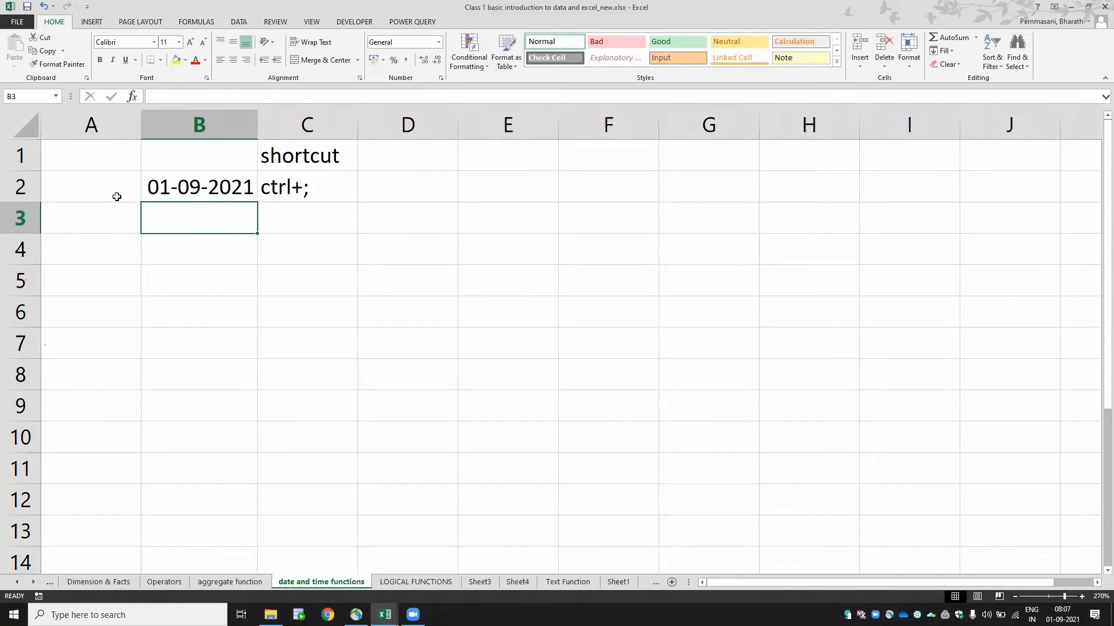
{"action": "key", "text": "ctrl+shift+semicolon"}
{"action": "key", "text": "ctrl+Return"}
- Note "ctrl+shift+;" in C3 beside the time and autofit the width of column C to it
{"action": "key", "text": "Right"}
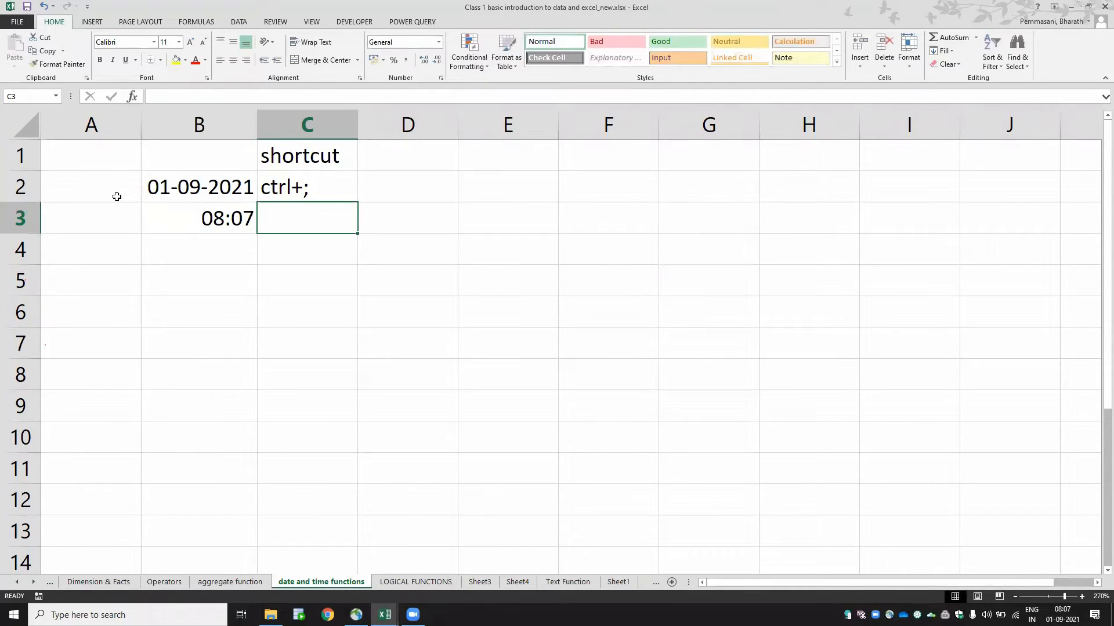
{"action": "type", "text": "ctrl"}
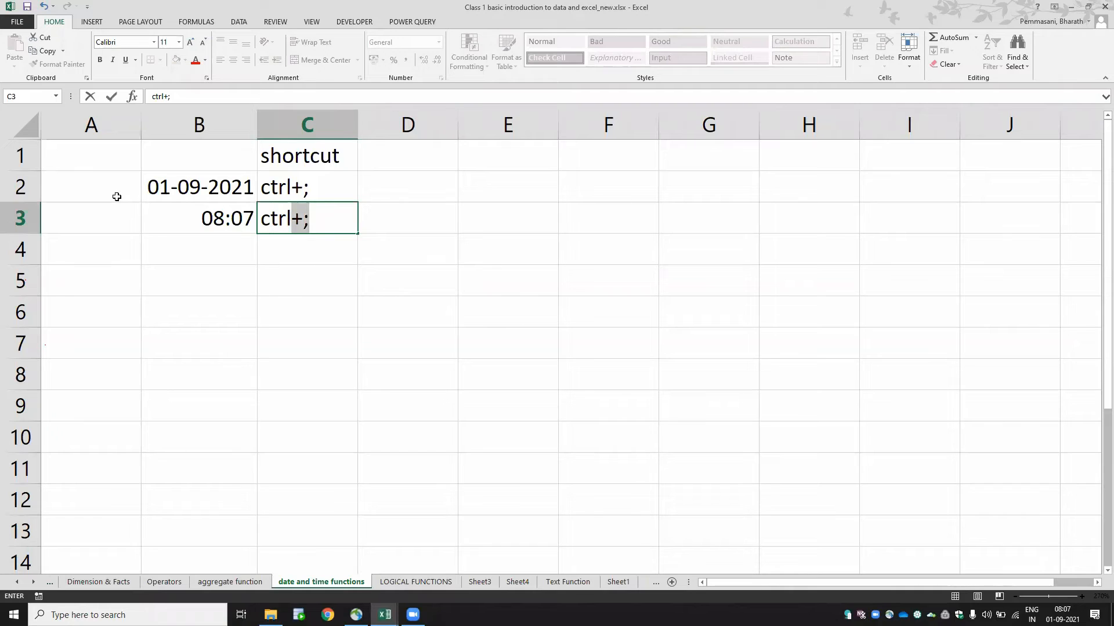
{"action": "type", "text": "+shi"}
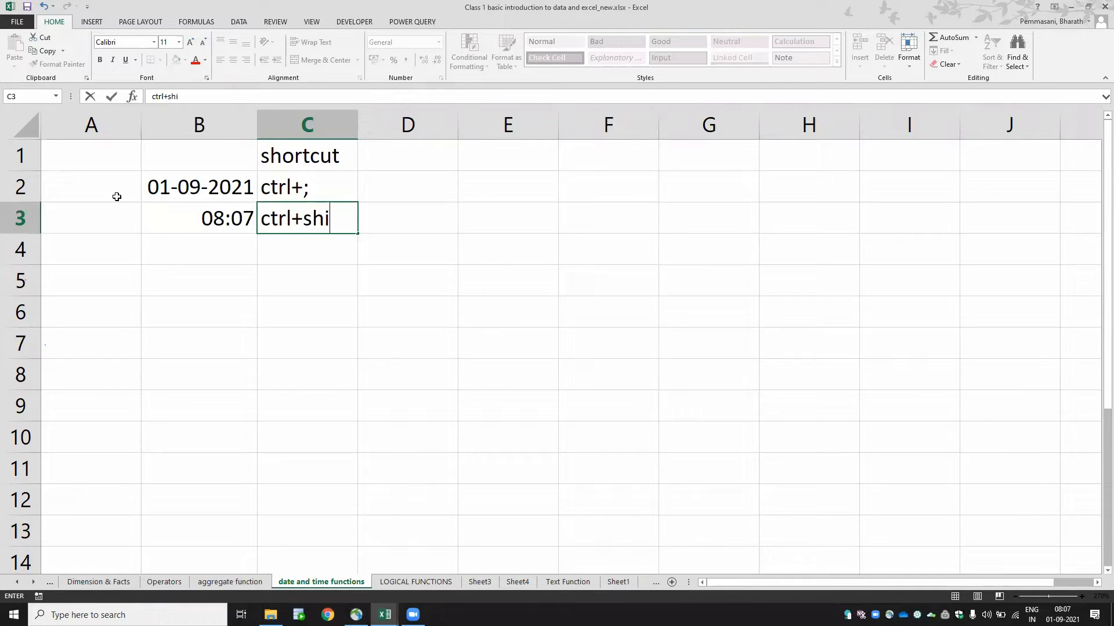
{"action": "type", "text": "ft+;"}
{"action": "key", "text": "Return"}
{"action": "key", "text": "Up"}
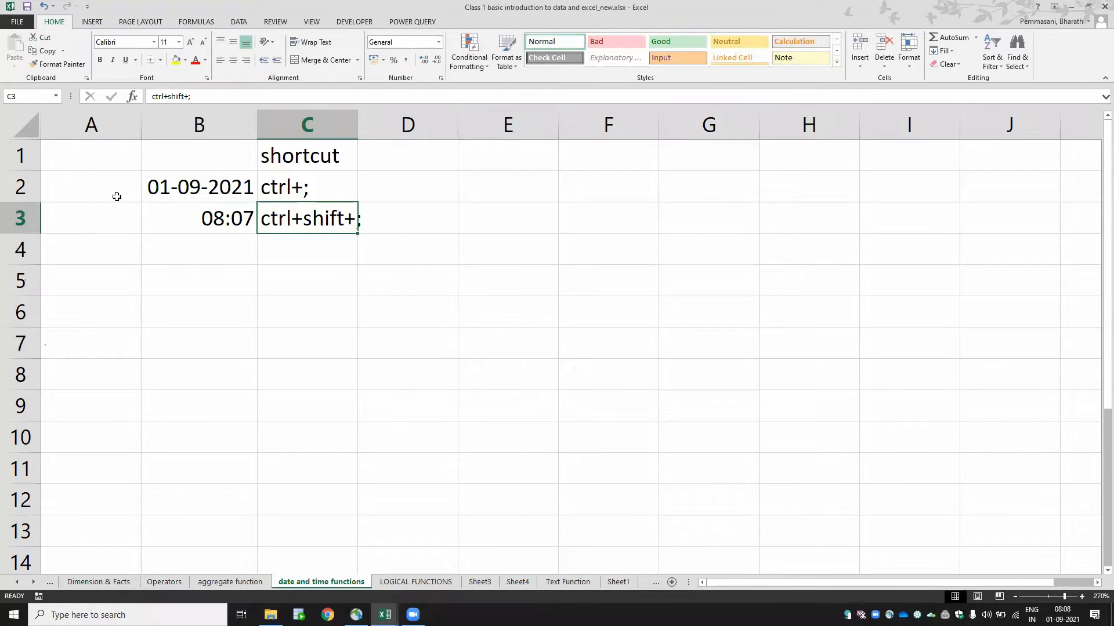
{"action": "key", "text": "alt+h"}
{"action": "key", "text": "o"}
{"action": "key", "text": "i"}
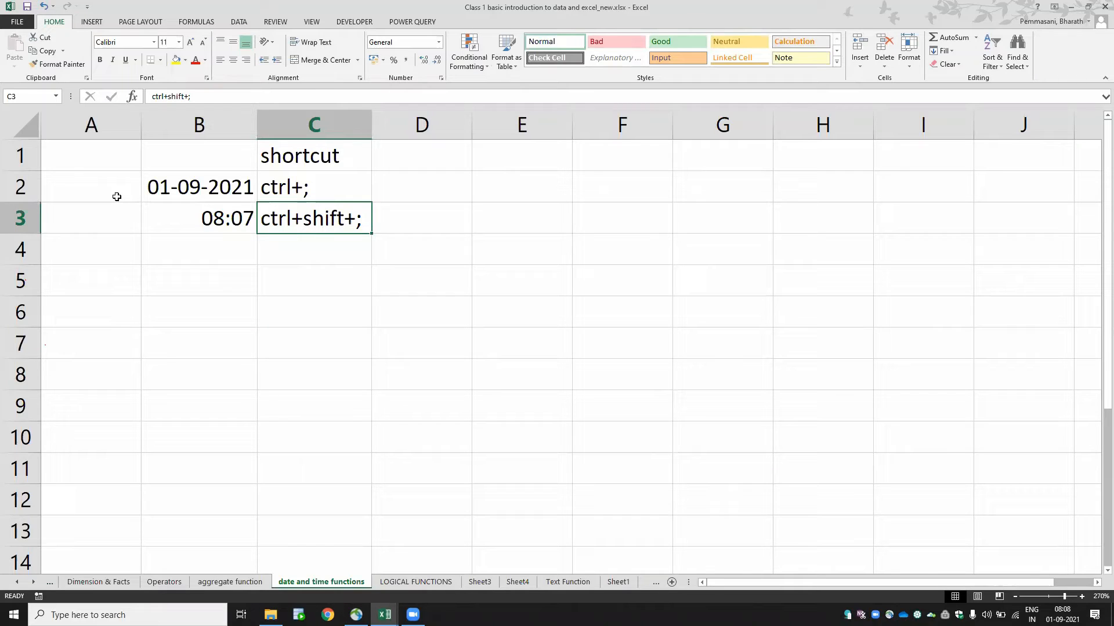
- Examine the date and time entries in B2:B3 against their shortcut notes in C2:C3
{"action": "key", "text": "Up"}
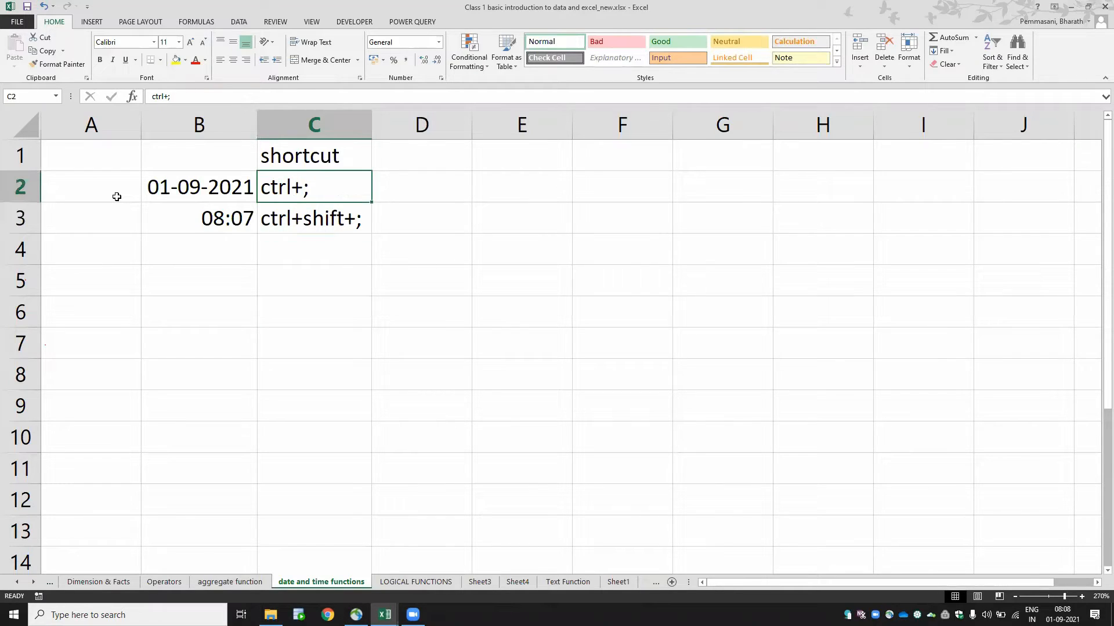
{"action": "key", "text": "Down"}
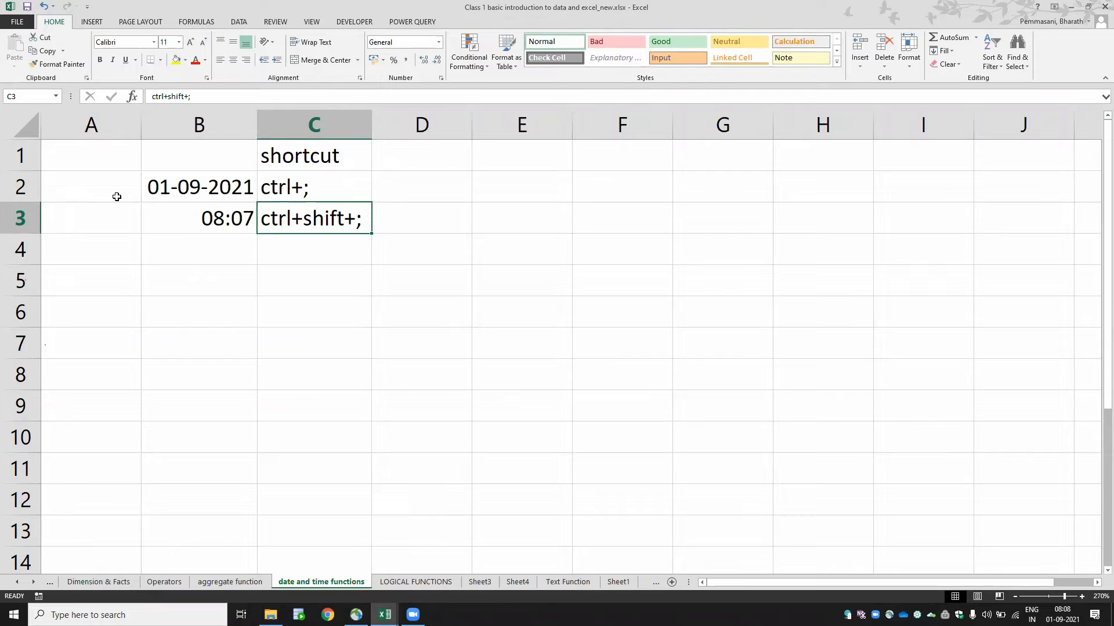
{"action": "key", "text": "Left"}
{"action": "key", "text": "Up"}
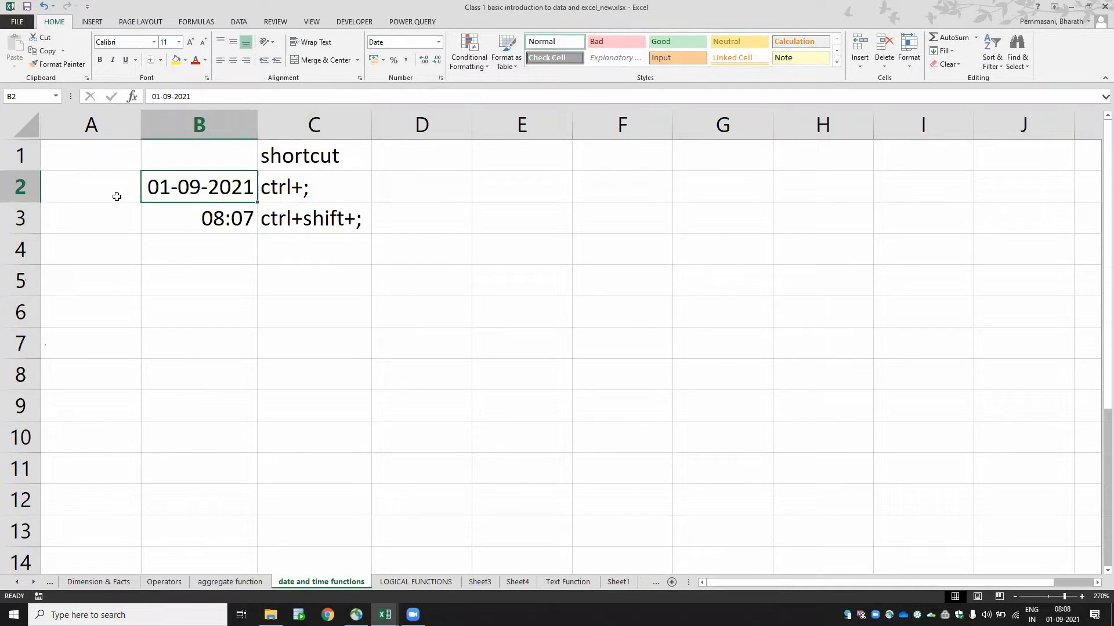
{"action": "key", "text": "Right"}
{"action": "key", "text": "Left"}
{"action": "key", "text": "Right"}
{"action": "key", "text": "Down"}
{"action": "key", "text": "Down"}
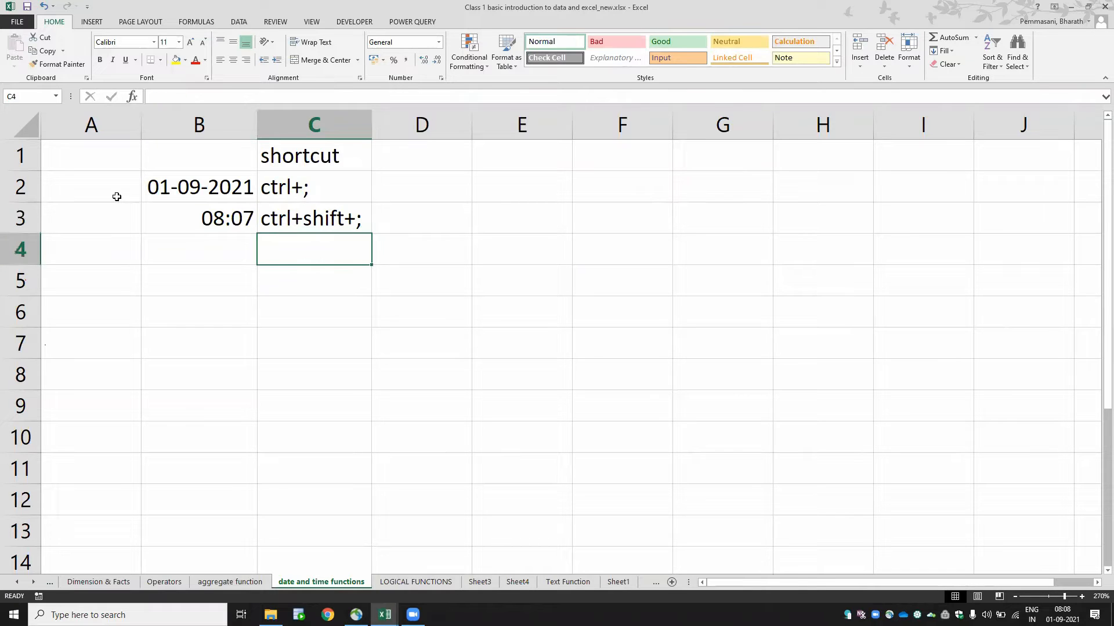
{"action": "key", "text": "Left"}
{"action": "key", "text": "Down"}
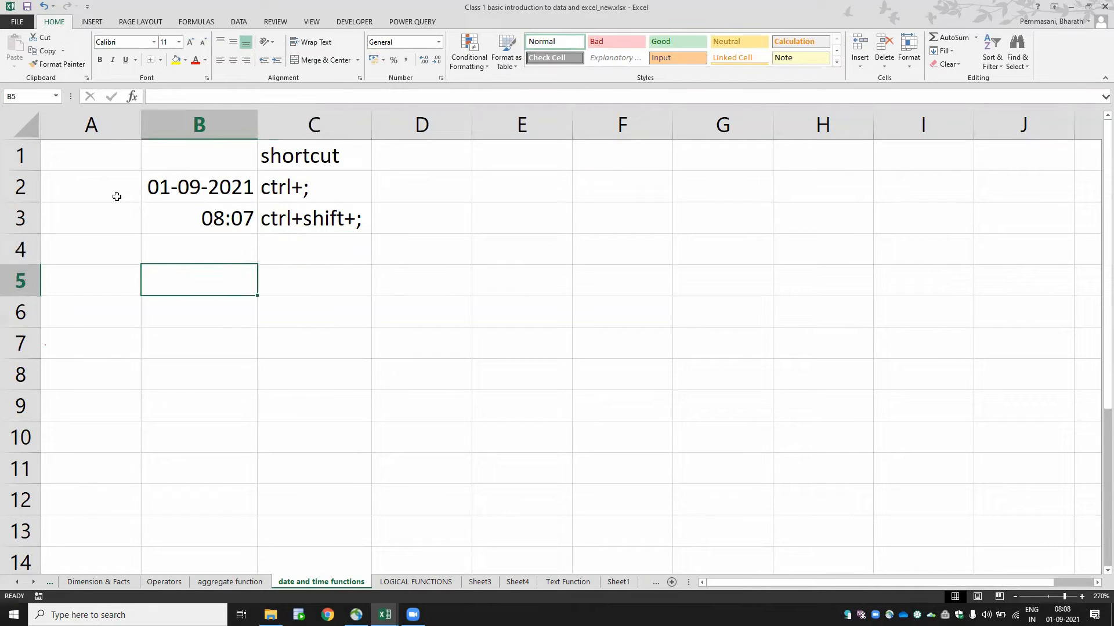
{"action": "key", "text": "ctrl+semicolon"}
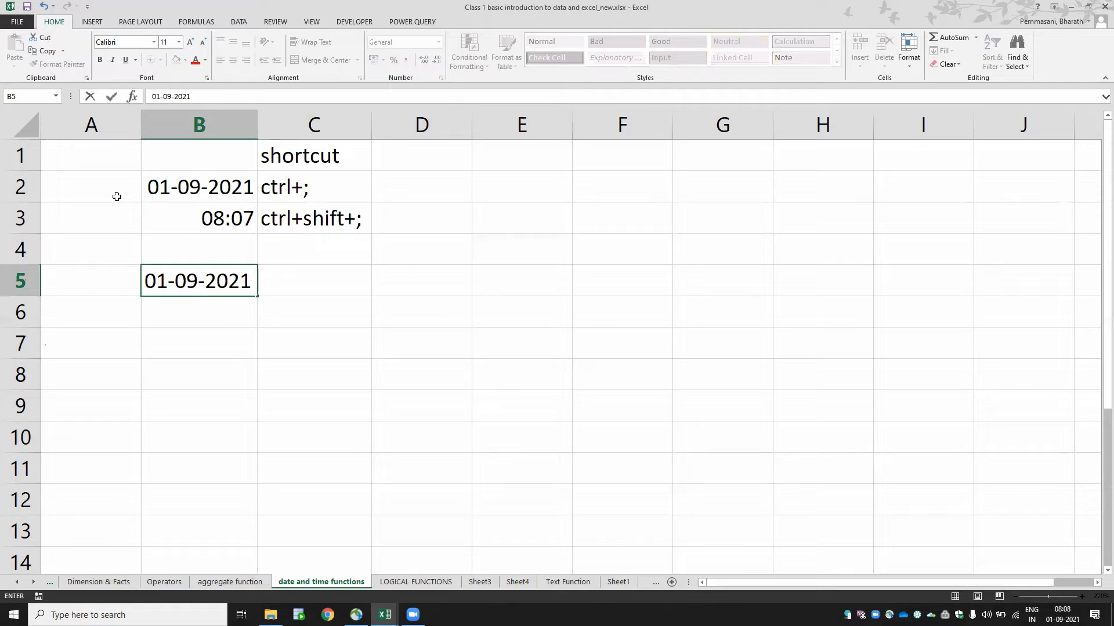
{"action": "key", "text": "ctrl+shift+semicolon"}
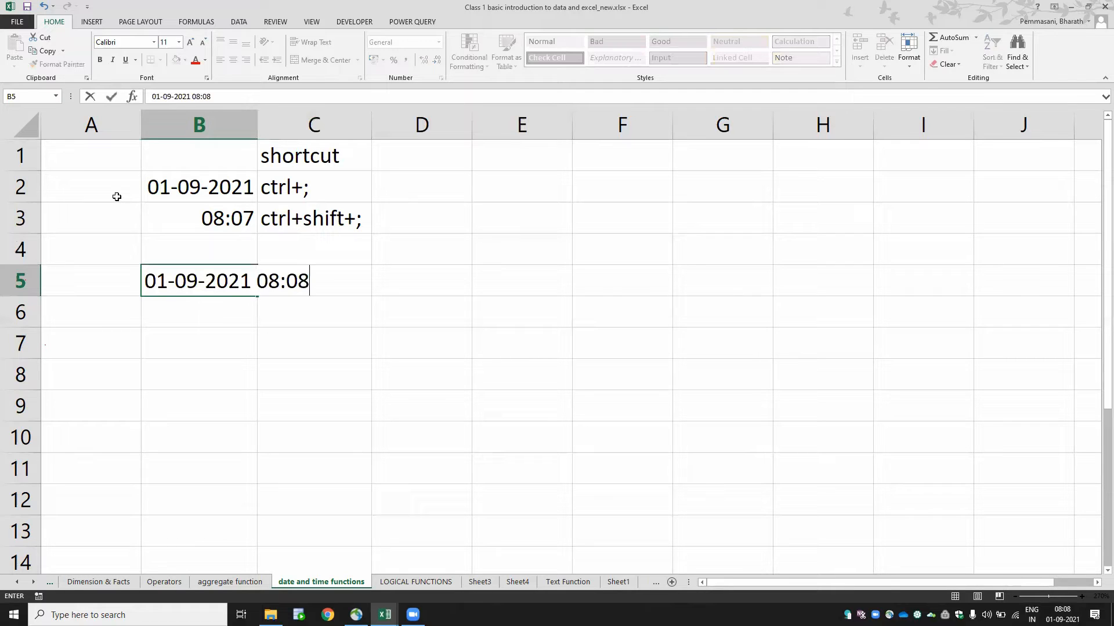
{"action": "key", "text": "Return"}
{"action": "key", "text": "Up"}
{"action": "key", "text": "Right"}
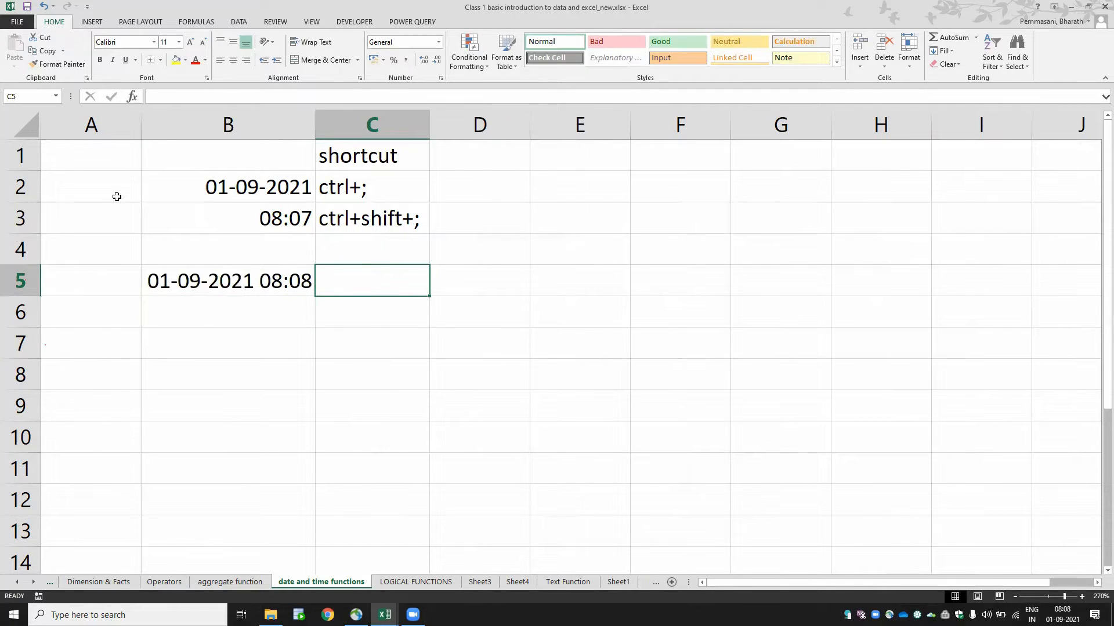
- Examine the shortcut notes in C2:C3 that produce the combined date and time in B5
{"action": "key", "text": "Up"}
{"action": "key", "text": "Up"}
{"action": "key", "text": "Up"}
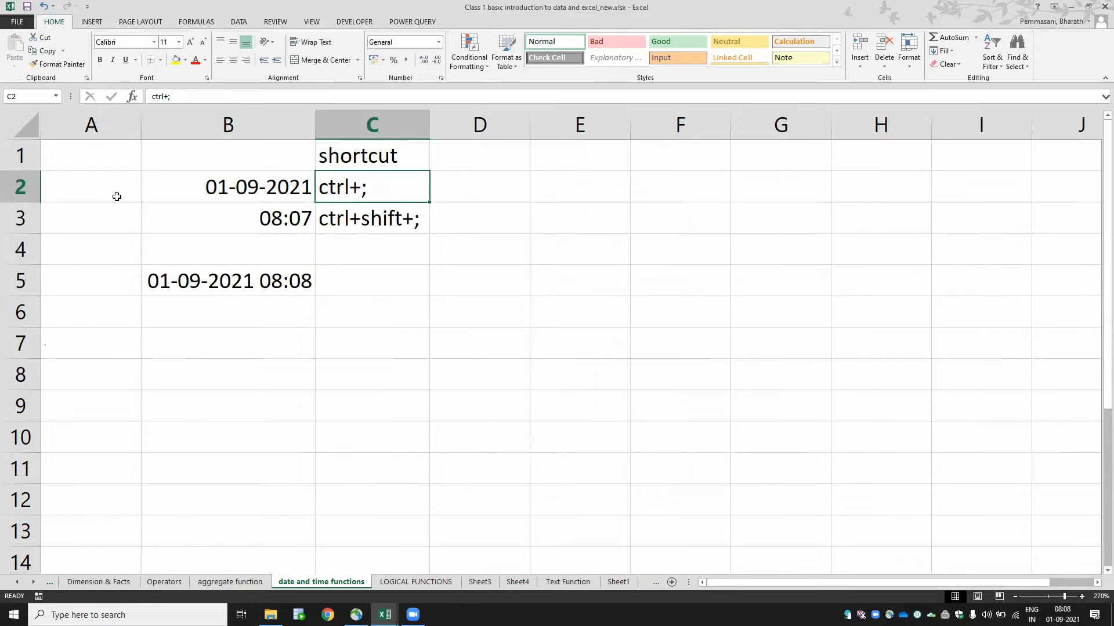
{"action": "key", "text": "Down"}
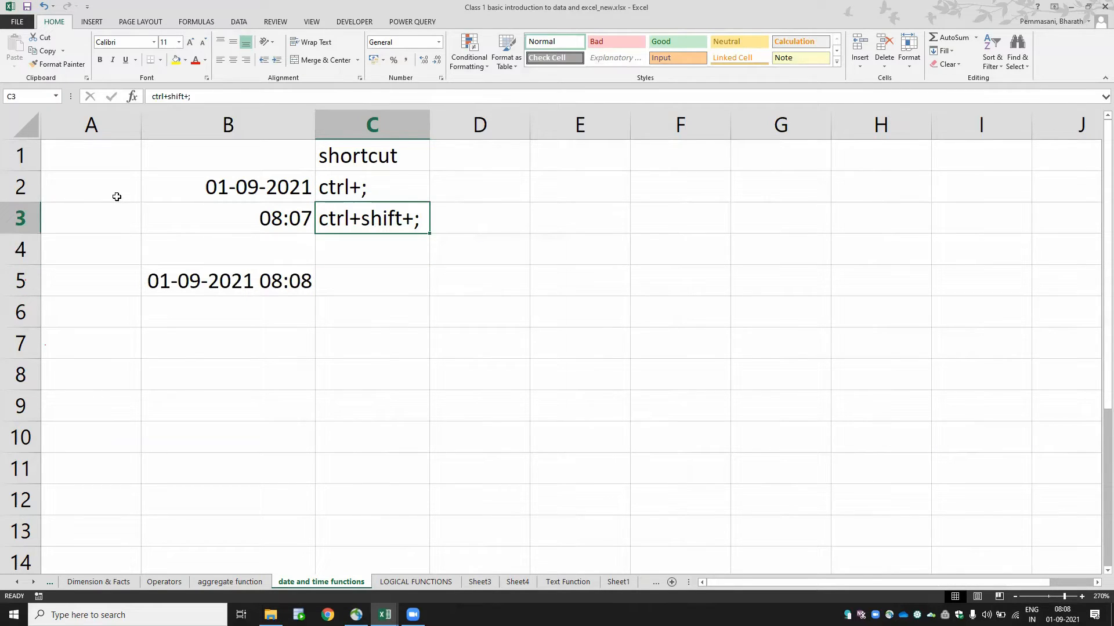
{"action": "key", "text": "Down"}
{"action": "key", "text": "Down"}
{"action": "key", "text": "Down"}
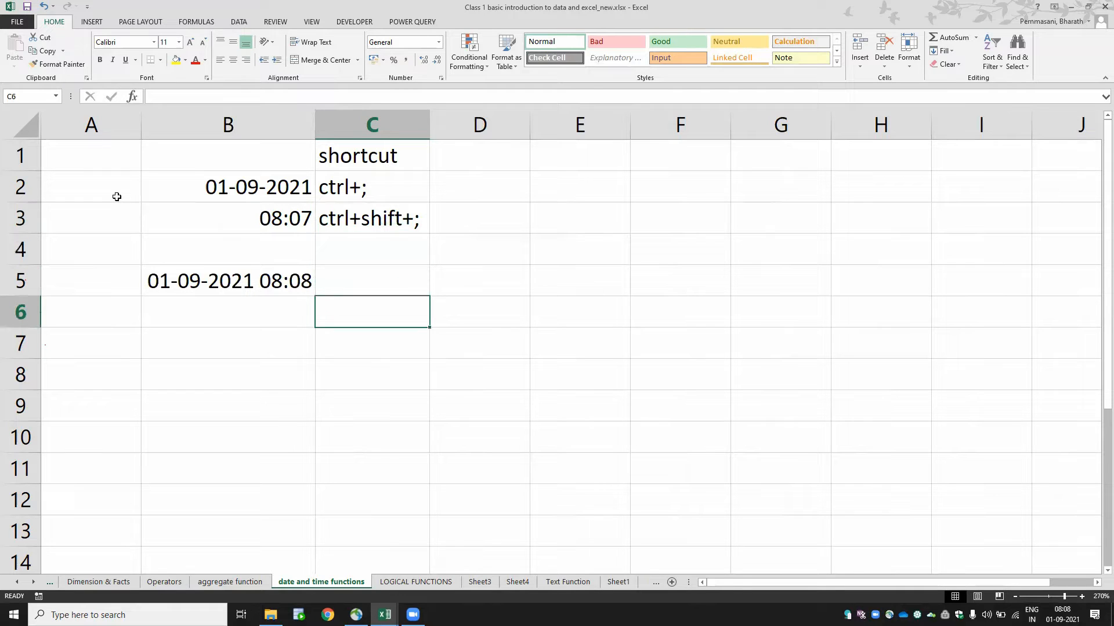
- Label the date shortcut "todays date" in D2, beside its note in C2
{"action": "key", "text": "Up"}
{"action": "key", "text": "Up"}
{"action": "key", "text": "Up"}
{"action": "key", "text": "Up"}
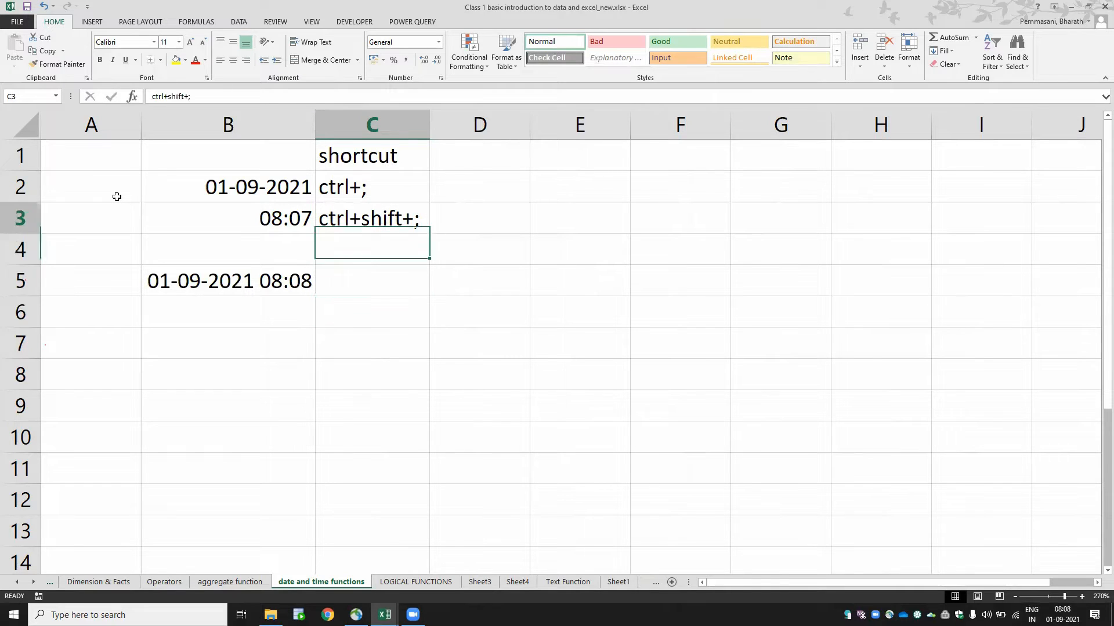
{"action": "key", "text": "Right"}
{"action": "type", "text": "tod"}
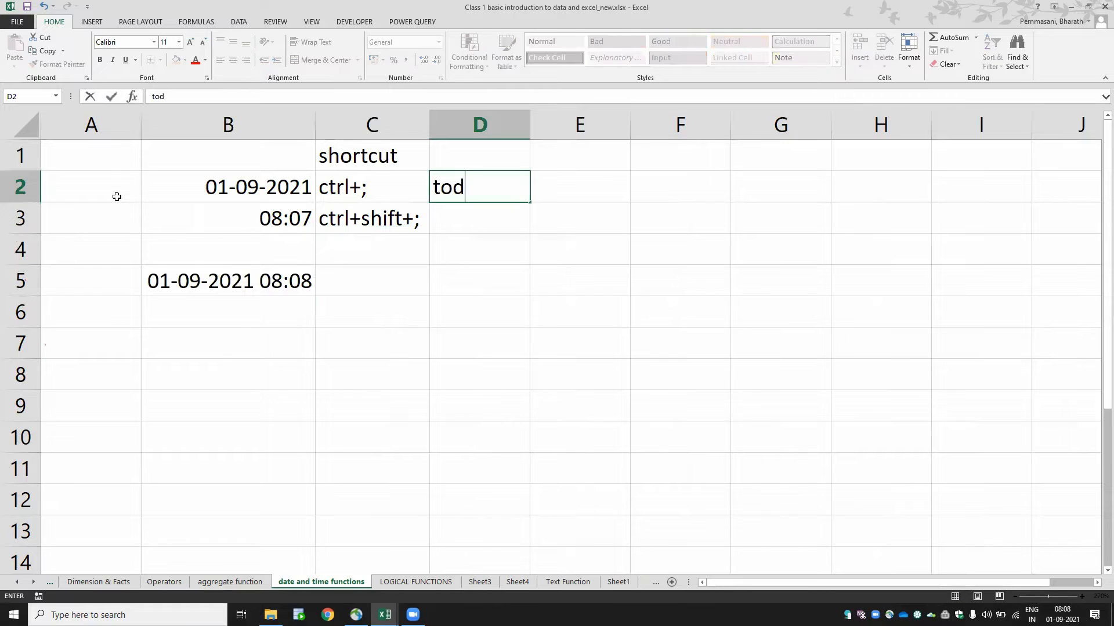
{"action": "type", "text": "ays date"}
{"action": "key", "text": "Return"}
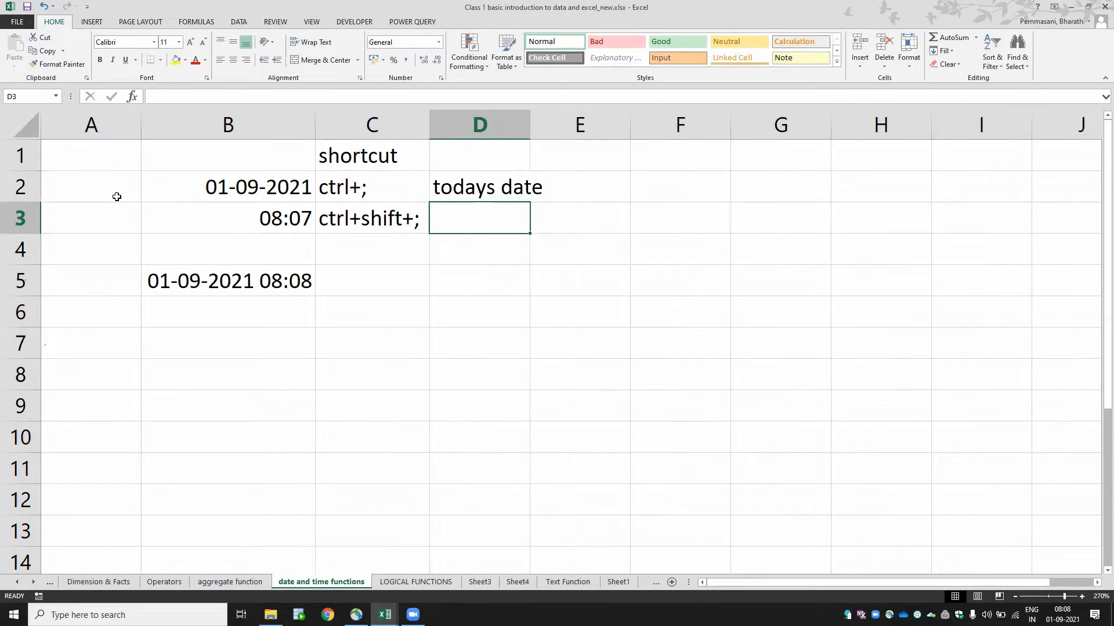
- Label the time shortcut "current time" in D3, beside its note in C3
{"action": "type", "text": "current "}
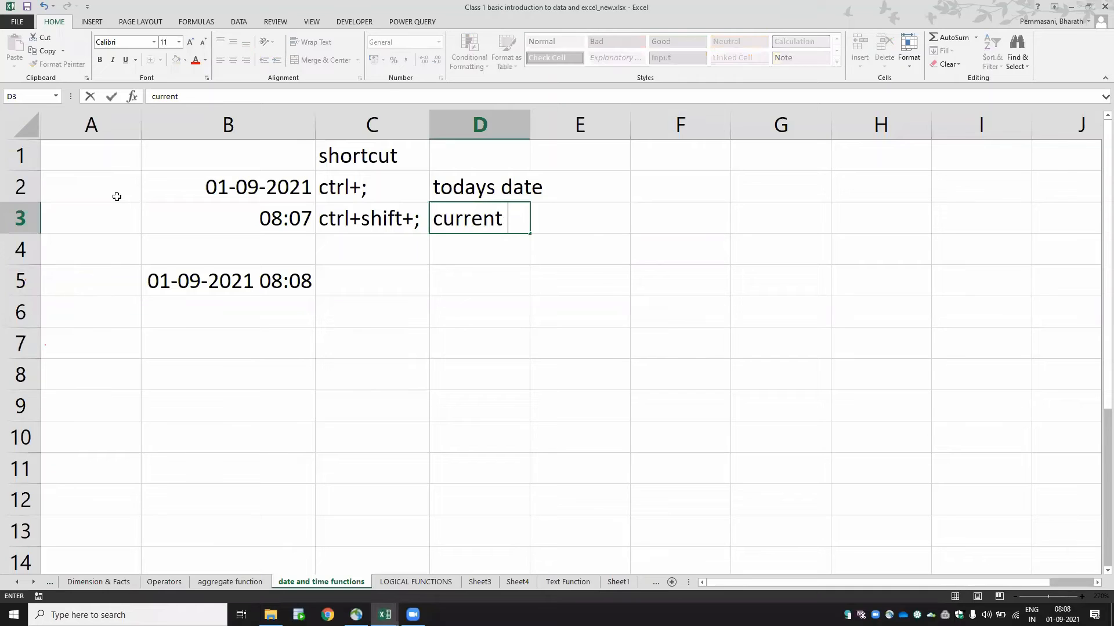
{"action": "type", "text": "time"}
{"action": "key", "text": "Return"}
{"action": "key", "text": "Up"}
{"action": "key", "text": "Up"}
{"action": "key", "text": "Up"}
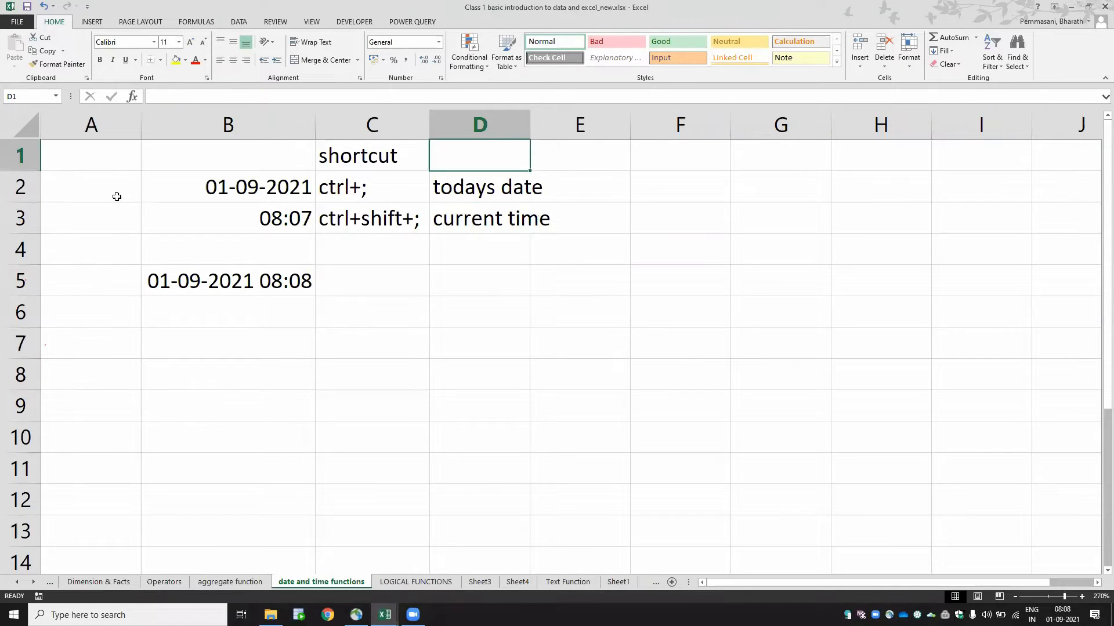
- Change the date shortcut's label in D2 to "current date" and autofit the width of column D
{"action": "key", "text": "Down"}
{"action": "type", "text": "current "}
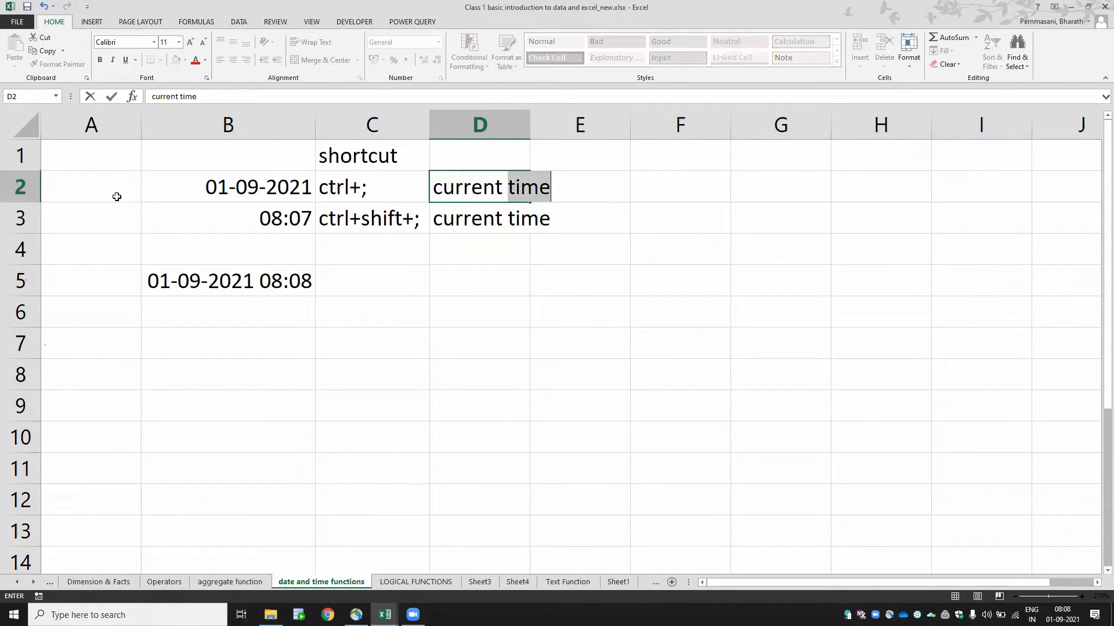
{"action": "type", "text": "date"}
{"action": "key", "text": "Return"}
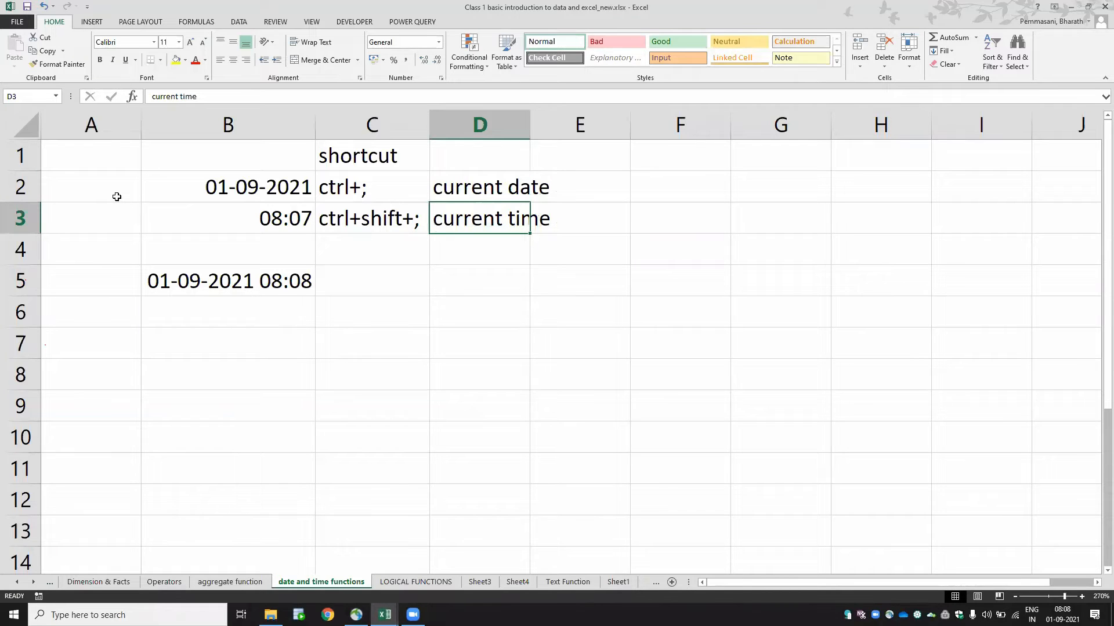
{"action": "key", "text": "ctrl+space"}
{"action": "key", "text": "alt+h"}
{"action": "key", "text": "o"}
{"action": "key", "text": "i"}
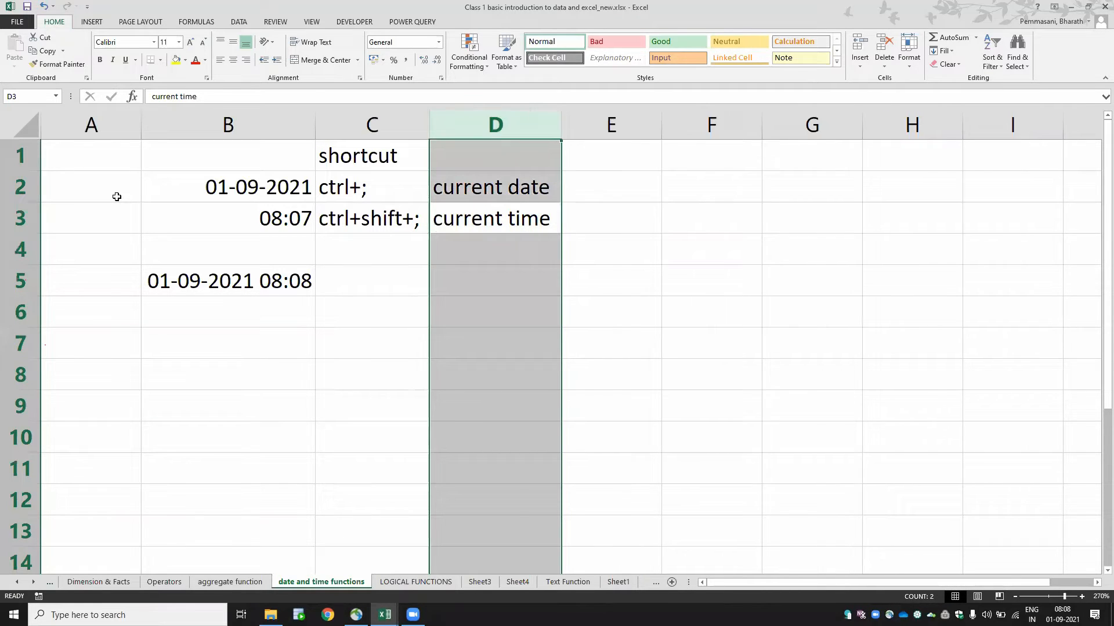
- Enter the label "formula to print today date" in B7, below the date and time entries
{"action": "key", "text": "Down"}
{"action": "key", "text": "Down"}
{"action": "key", "text": "Down"}
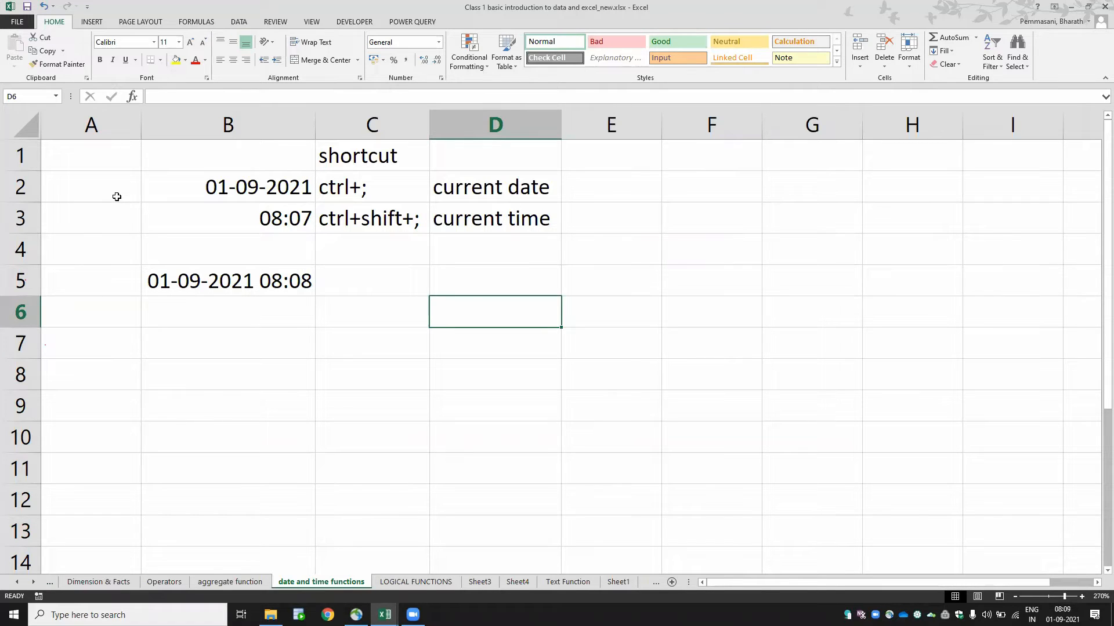
{"action": "key", "text": "Up"}
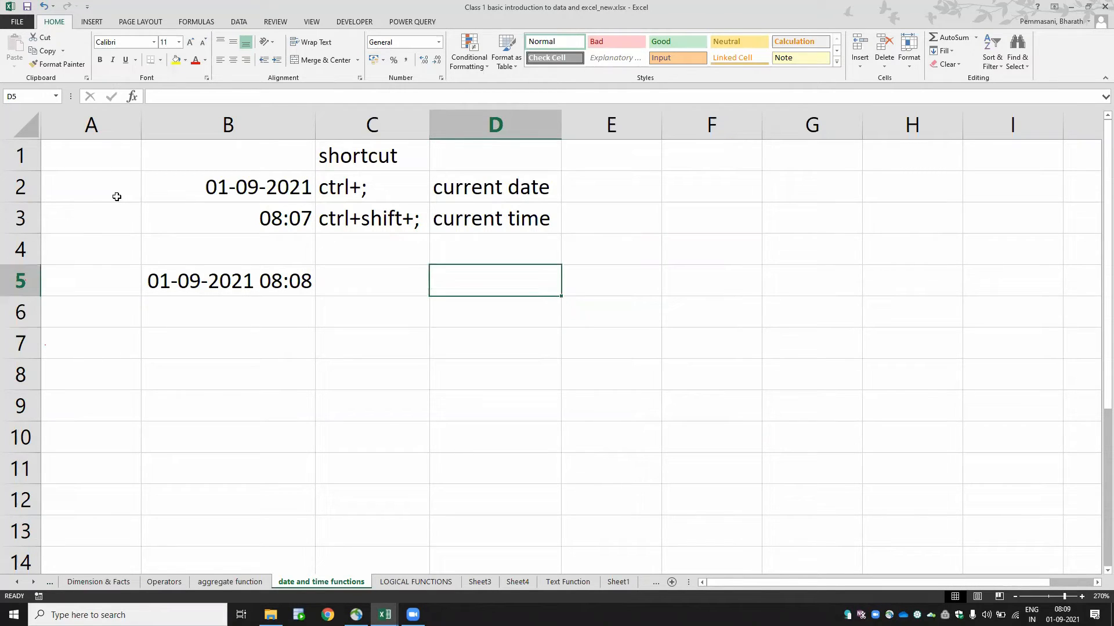
{"action": "key", "text": "Left"}
{"action": "key", "text": "Down"}
{"action": "key", "text": "Left"}
{"action": "key", "text": "Down"}
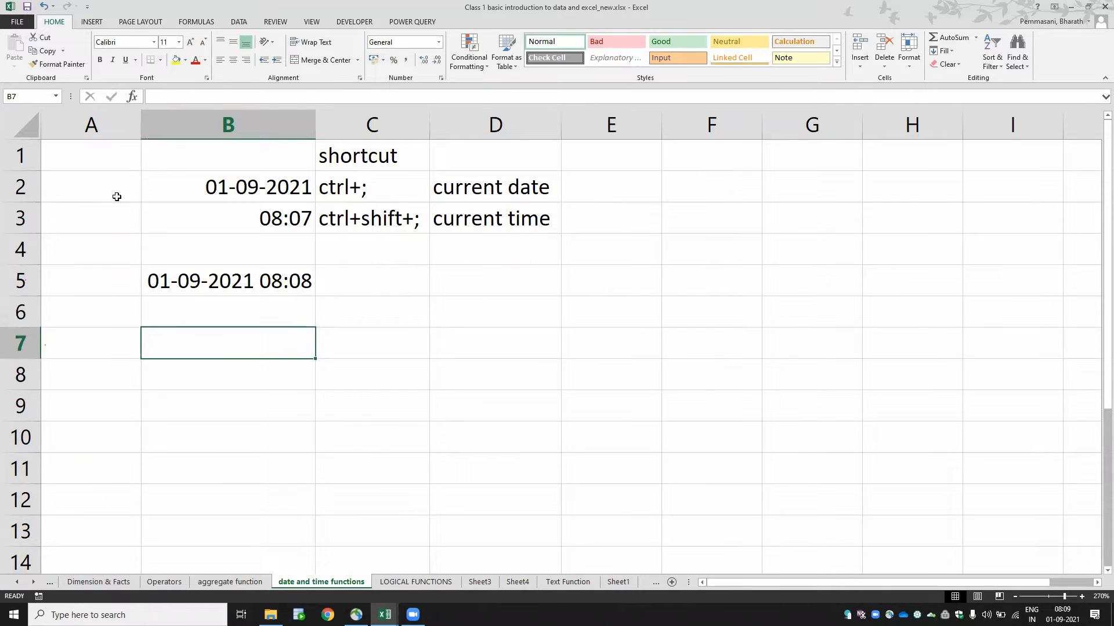
{"action": "key", "text": "Right"}
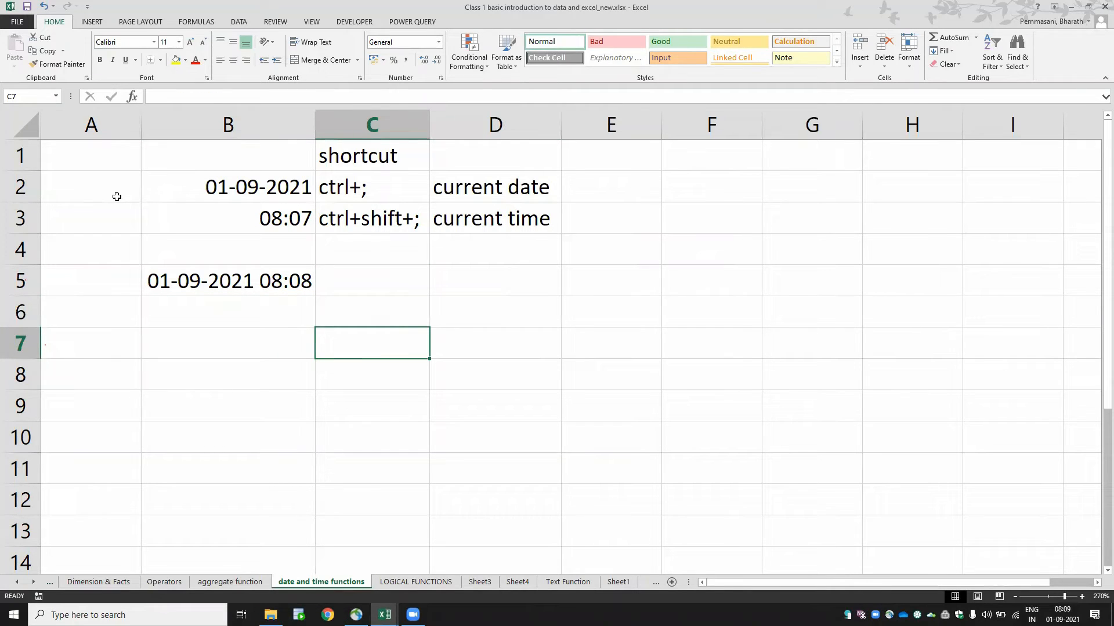
{"action": "type", "text": "="}
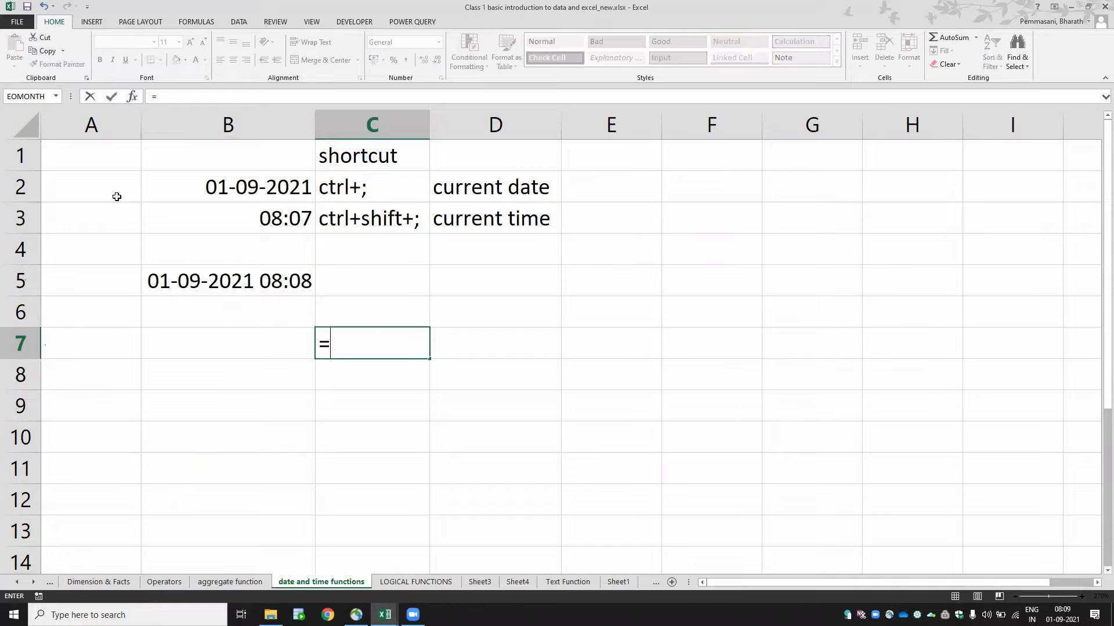
{"action": "key", "text": "Escape"}
{"action": "key", "text": "Left"}
{"action": "type", "text": "formu"}
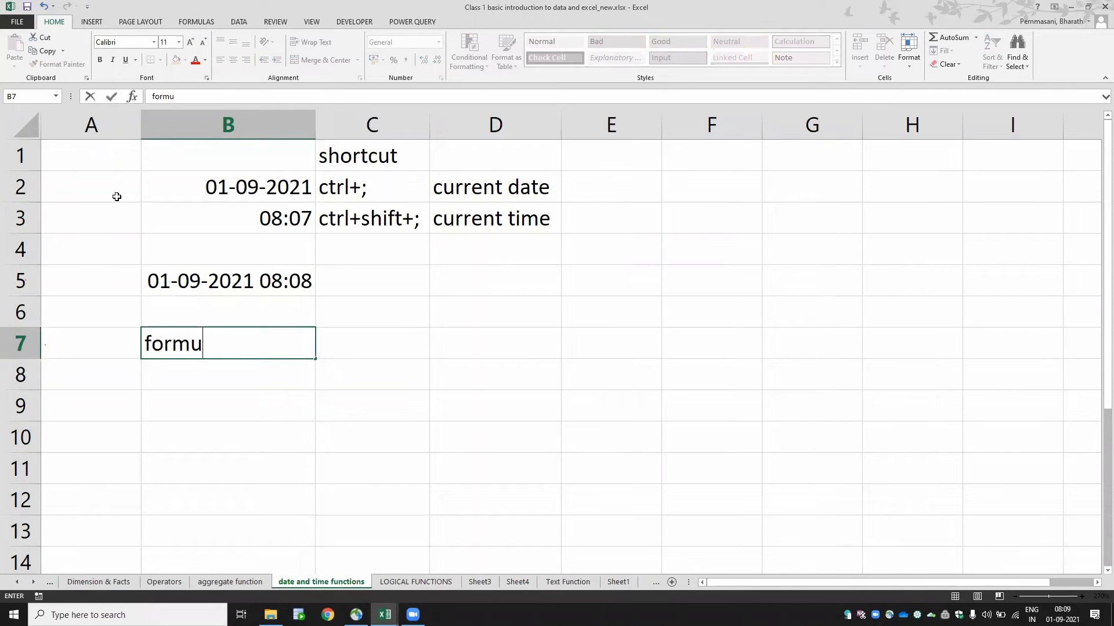
{"action": "type", "text": "la to print "}
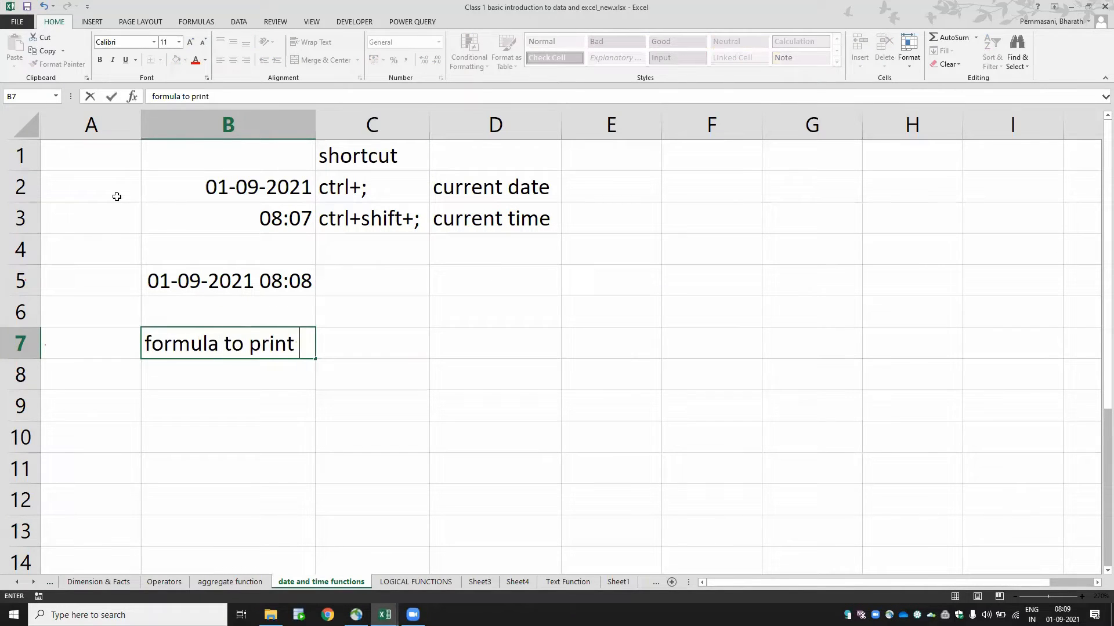
{"action": "type", "text": "today date"}
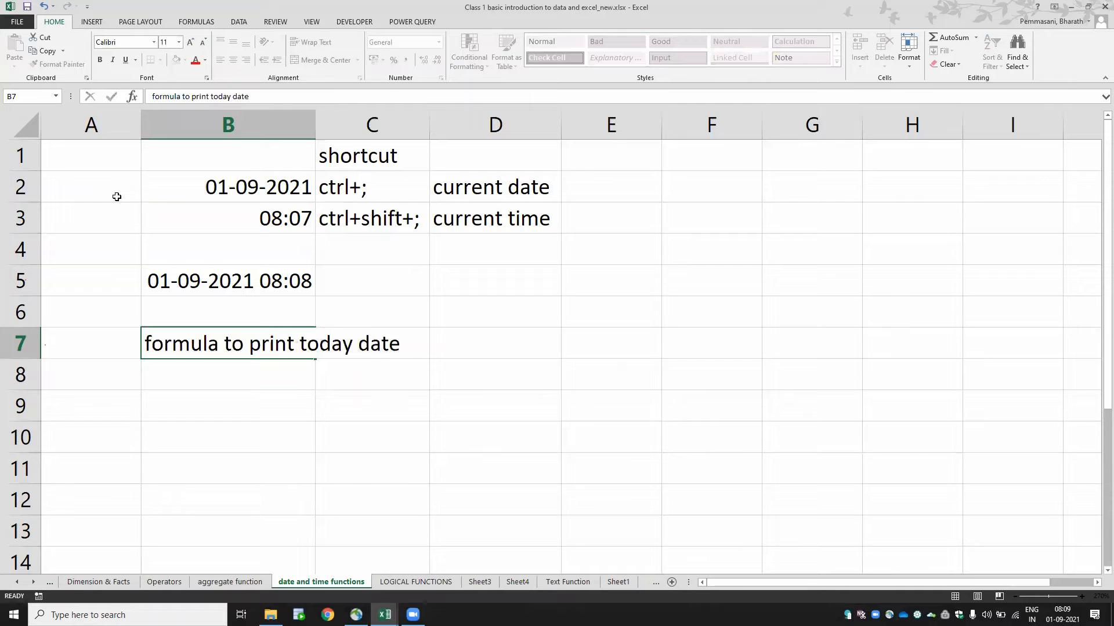
{"action": "key", "text": "Return"}
- Enter the formula =TODAY() in D7, beside the "formula to print today date" label
{"action": "key", "text": "Down"}
{"action": "key", "text": "Up"}
{"action": "key", "text": "Up"}
{"action": "key", "text": "Right"}
{"action": "key", "text": "Right"}
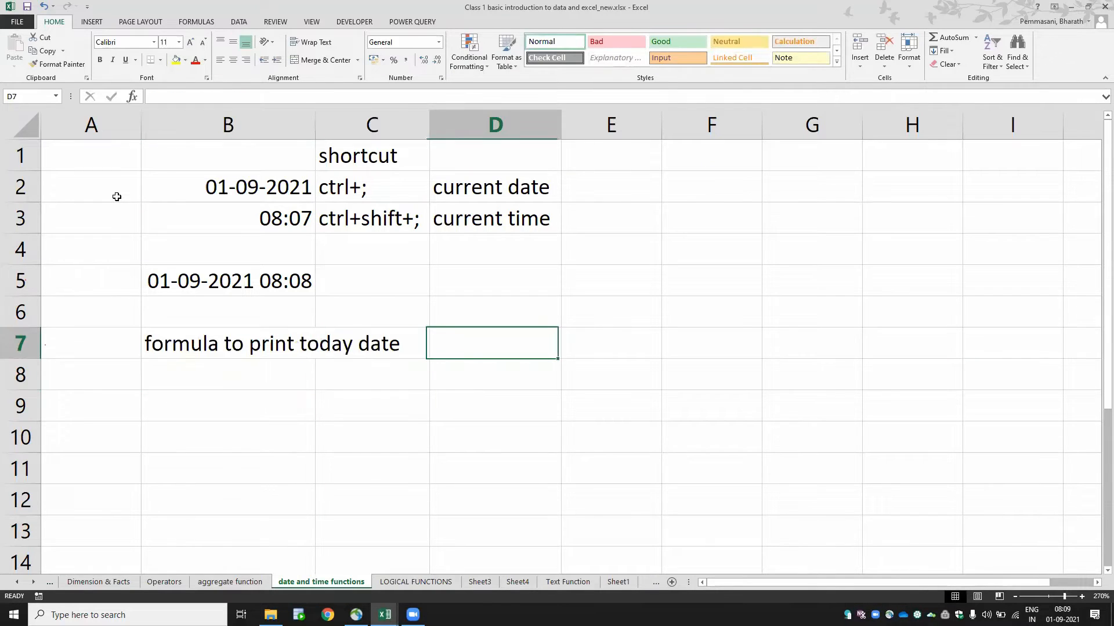
{"action": "type", "text": "=tod"}
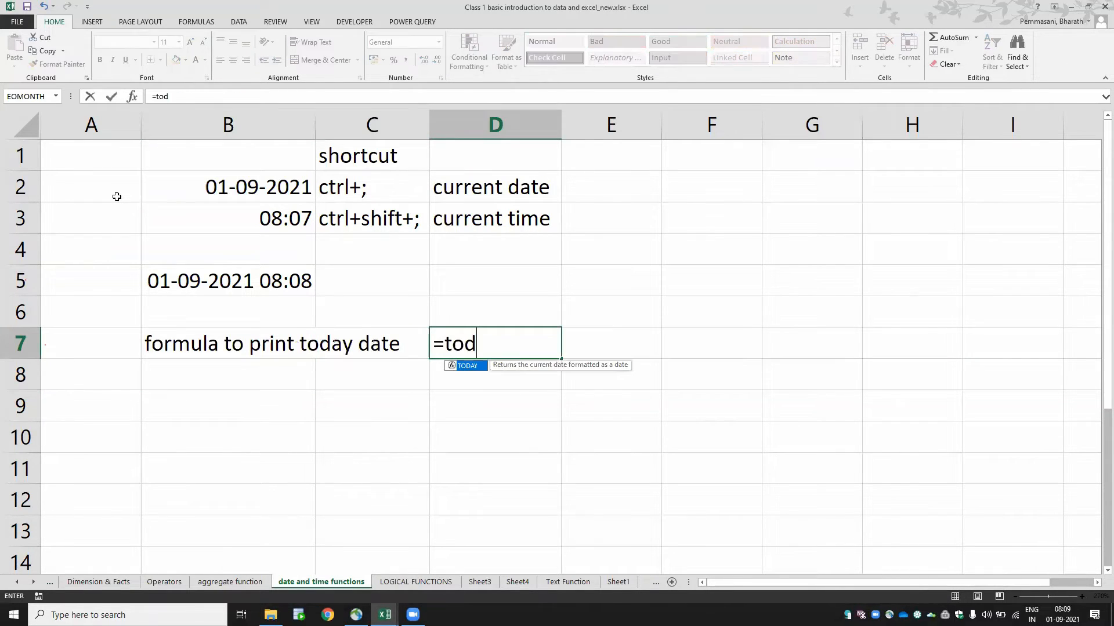
{"action": "key", "text": "Tab"}
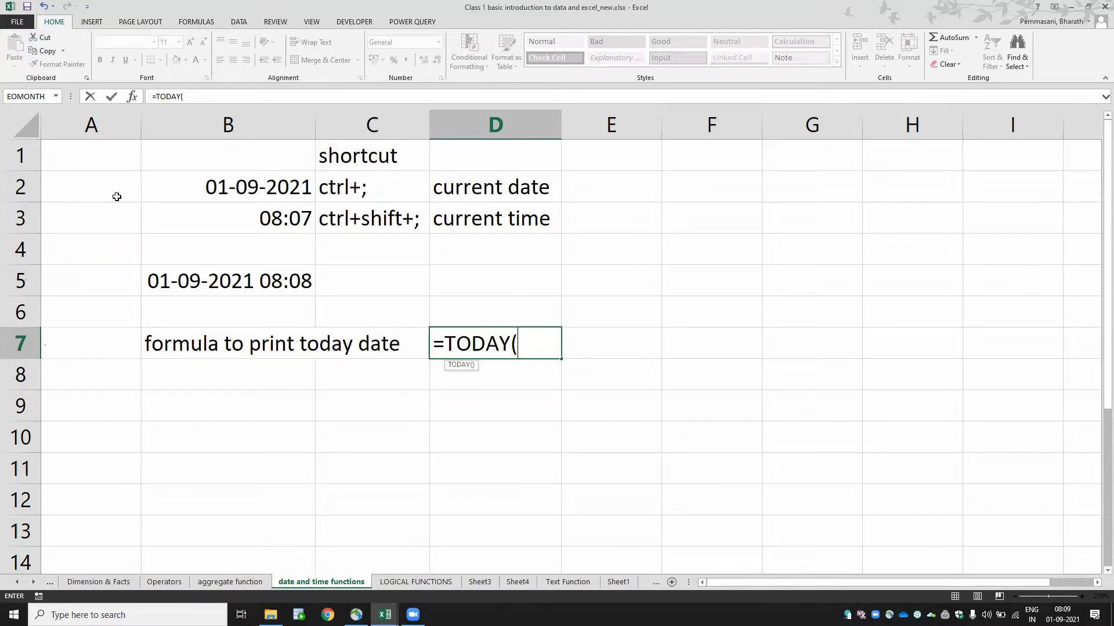
{"action": "type", "text": ")"}
{"action": "key", "text": "Return"}
{"action": "key", "text": "Return"}
{"action": "key", "text": "Up"}
{"action": "key", "text": "Up"}
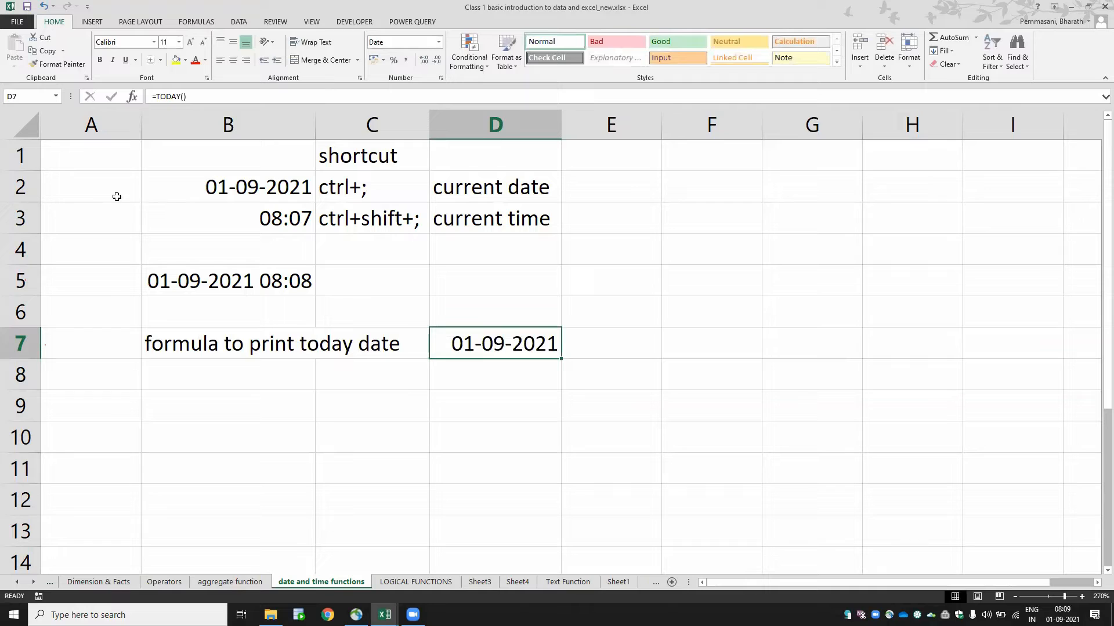
{"action": "key", "text": "Down"}
{"action": "key", "text": "Left"}
{"action": "key", "text": "Left"}
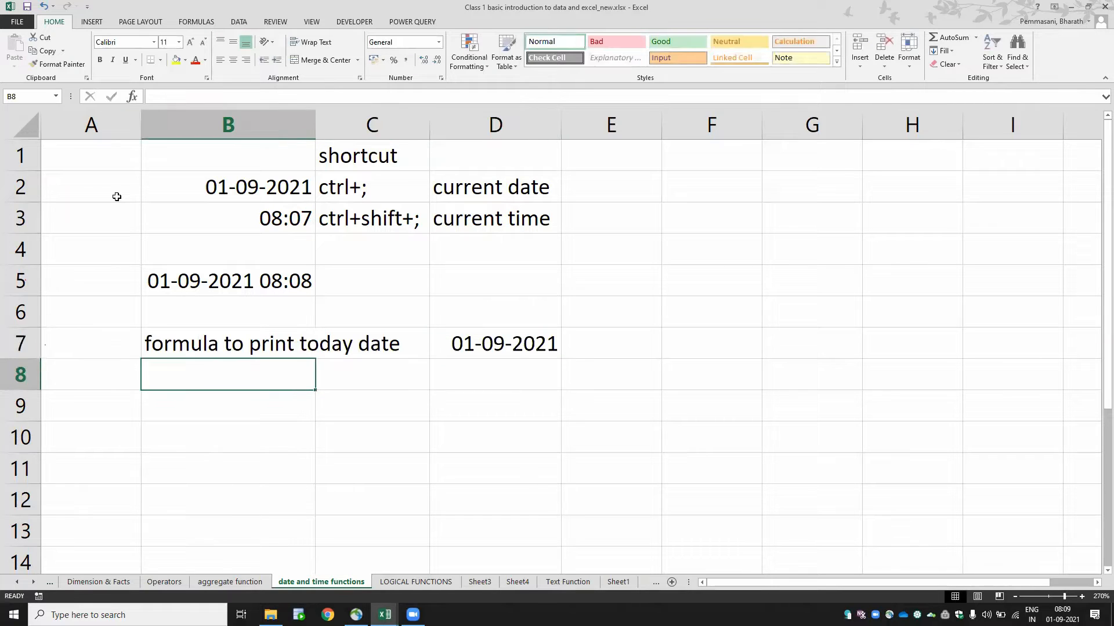
{"action": "key", "text": "Right"}
{"action": "key", "text": "Right"}
{"action": "key", "text": "Left"}
{"action": "key", "text": "Left"}
{"action": "key", "text": "Right"}
{"action": "key", "text": "Right"}
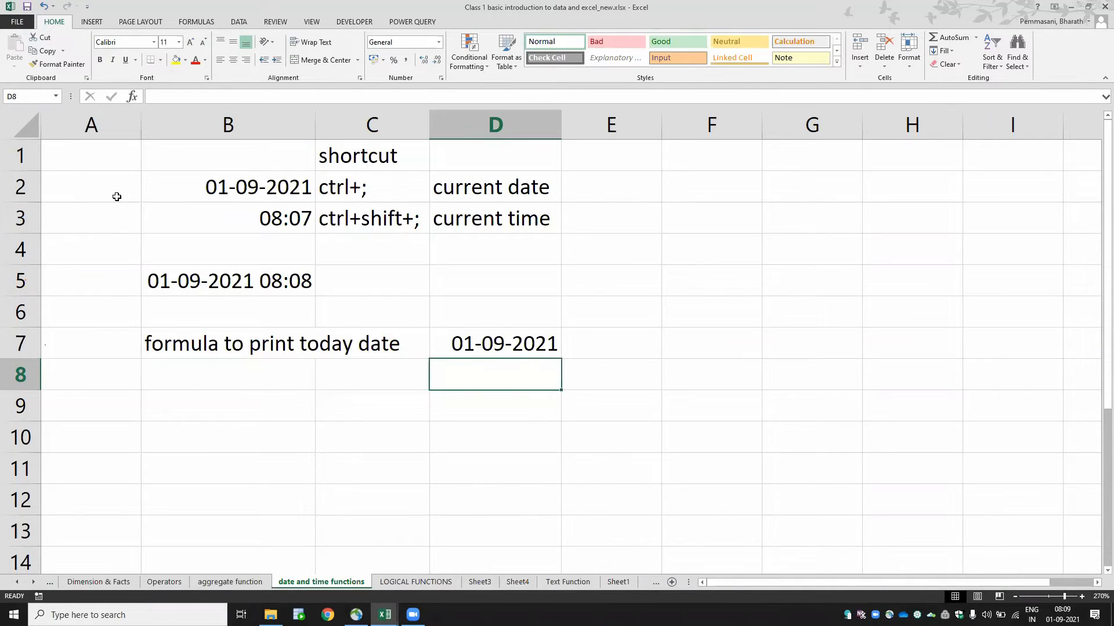
- Enter the labels "month", "year" and "date" in C8:C10 below the date formula row
{"action": "key", "text": "Left"}
{"action": "type", "text": "month"}
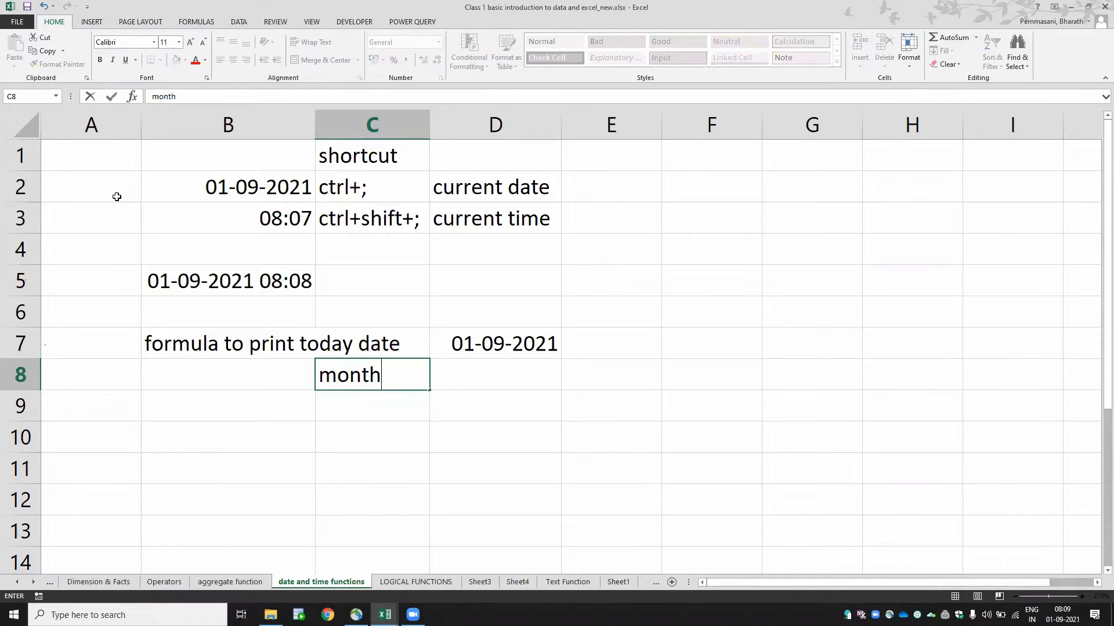
{"action": "key", "text": "Return"}
{"action": "type", "text": "year"}
{"action": "key", "text": "Return"}
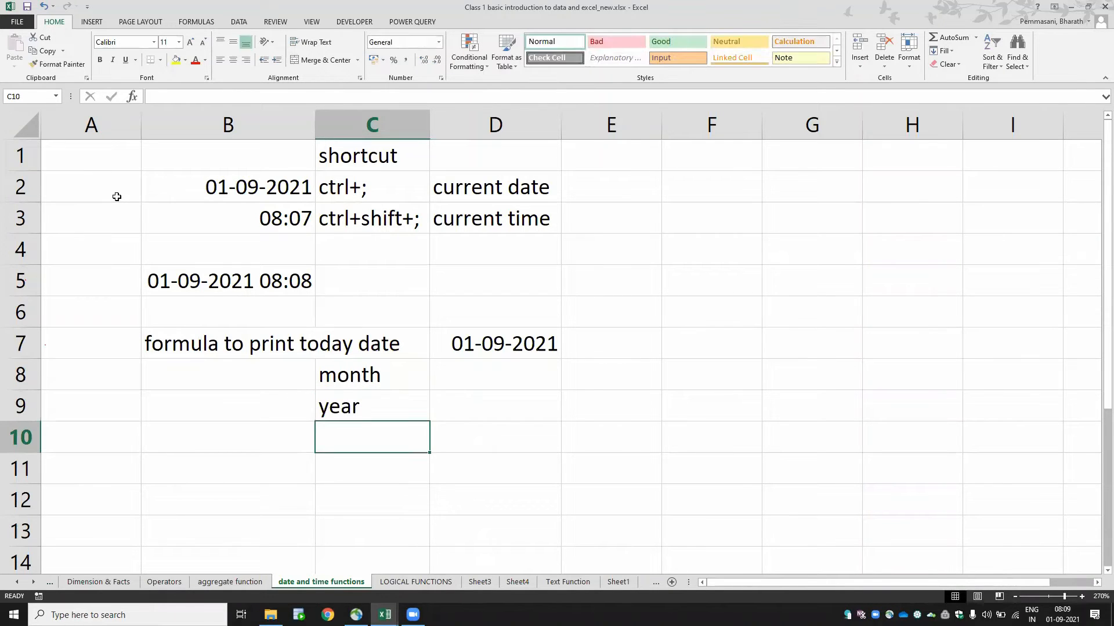
{"action": "type", "text": "date"}
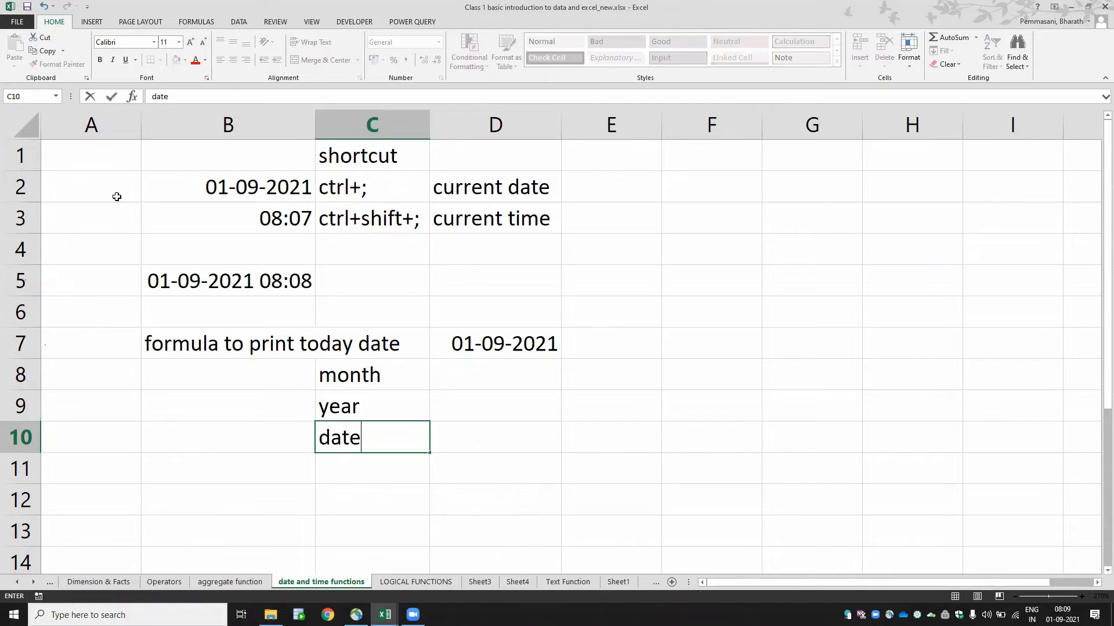
{"action": "key", "text": "Return"}
- Extract the month from the date in D7 with the formula =MONTH(D7) in D8
{"action": "key", "text": "Up"}
{"action": "key", "text": "Up"}
{"action": "key", "text": "Up"}
{"action": "key", "text": "Right"}
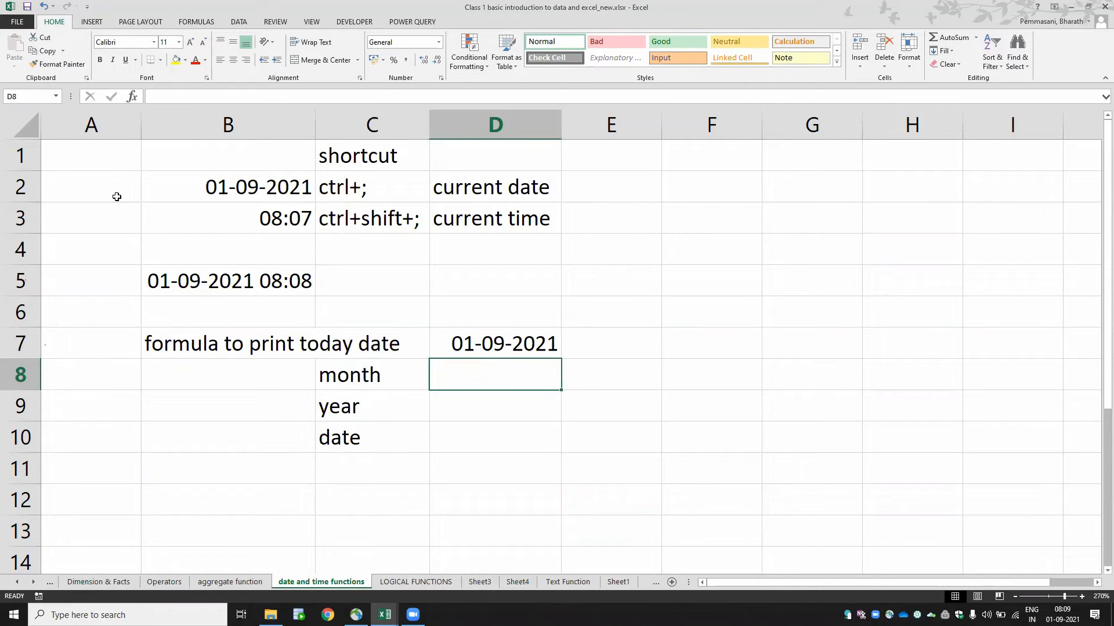
{"action": "type", "text": "=mon"}
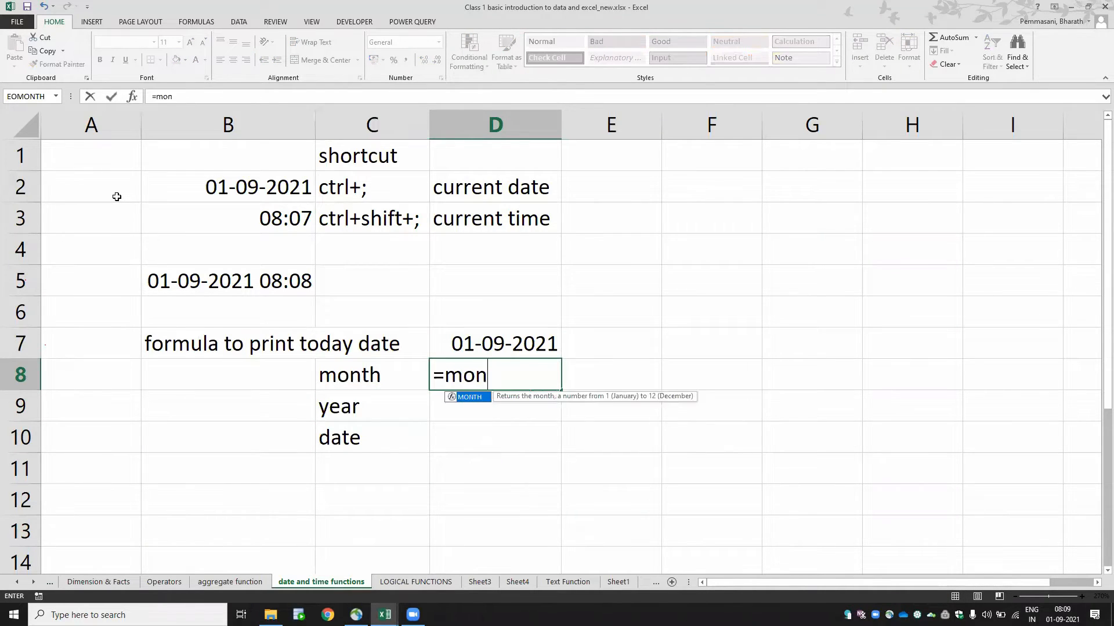
{"action": "key", "text": "Tab"}
{"action": "key", "text": "Up"}
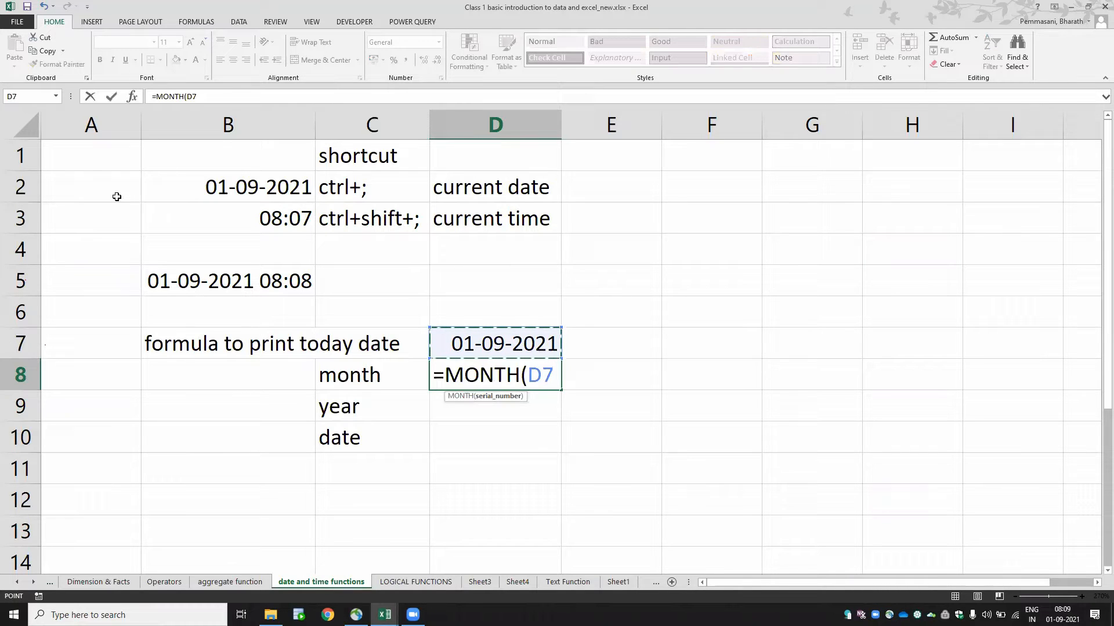
{"action": "type", "text": ")"}
{"action": "key", "text": "Return"}
{"action": "key", "text": "Up"}
{"action": "key", "text": "Up"}
{"action": "key", "text": "Up"}
{"action": "key", "text": "Up"}
{"action": "key", "text": "Up"}
{"action": "key", "text": "Up"}
{"action": "key", "text": "Up"}
{"action": "key", "text": "Up"}
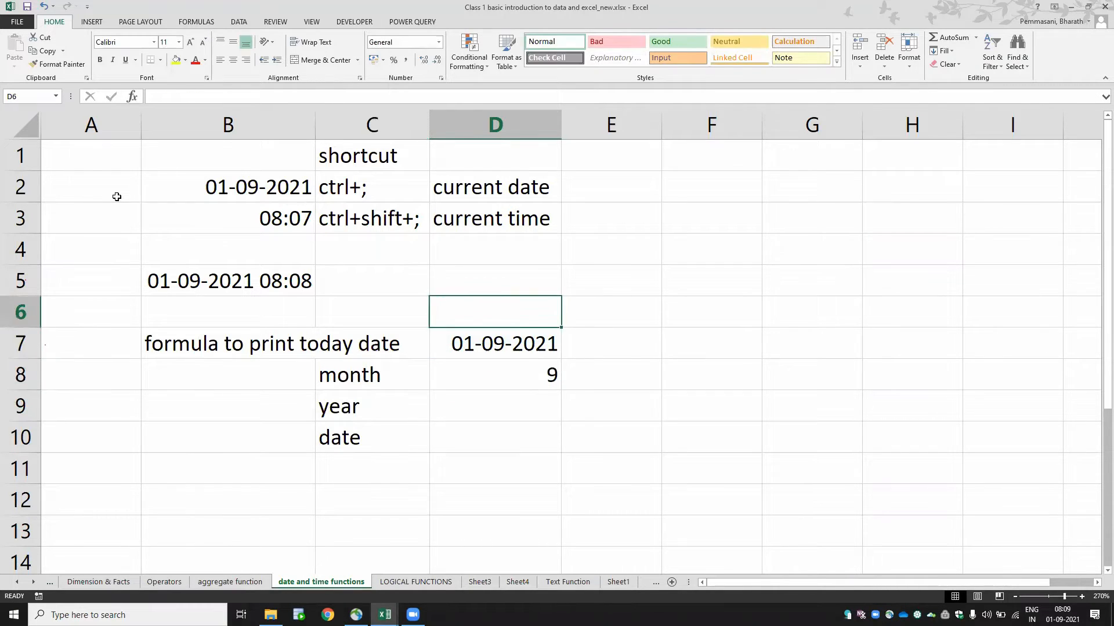
- Insert the current date, 01-09-2021, as a fixed value in G2
{"action": "key", "text": "Right"}
{"action": "key", "text": "Right"}
{"action": "key", "text": "Right"}
{"action": "key", "text": "Down"}
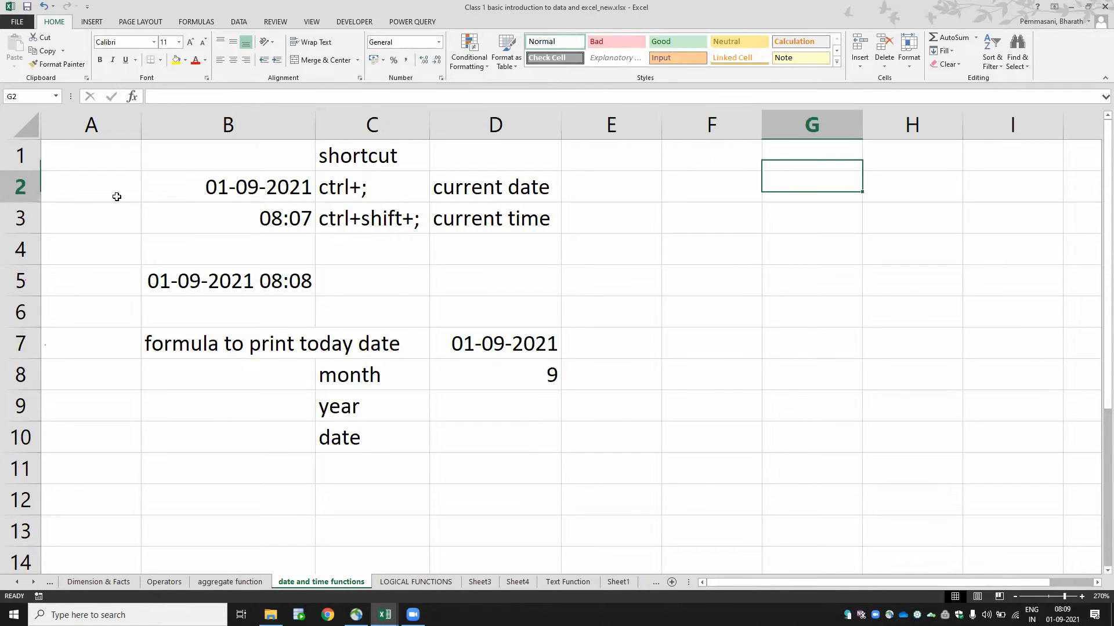
{"action": "key", "text": "F2"}
{"action": "key", "text": "ctrl+semicolon"}
{"action": "key", "text": "Return"}
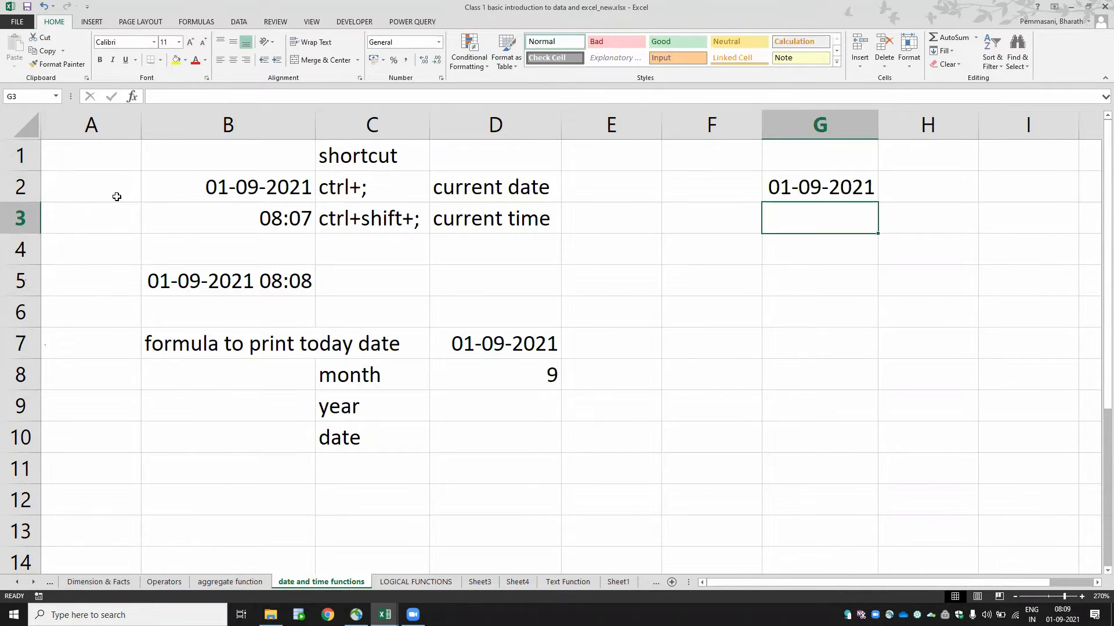
{"action": "key", "text": "Up"}
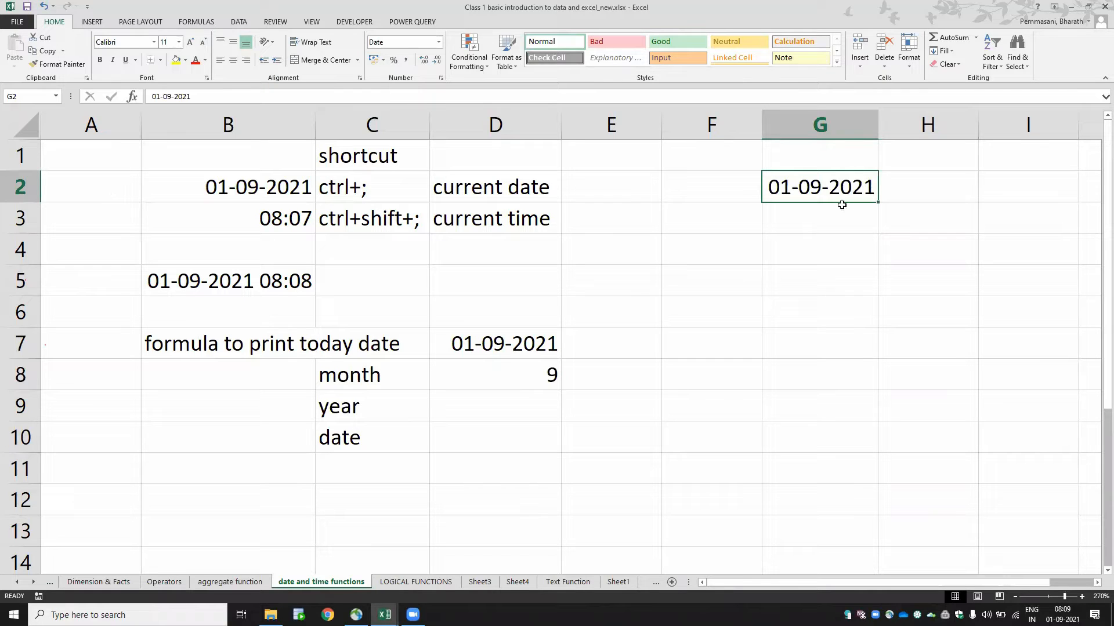
- Insert the current date as a fixed value in H2 and change its number format to General
{"action": "left_click", "coordinate": [907, 192]}
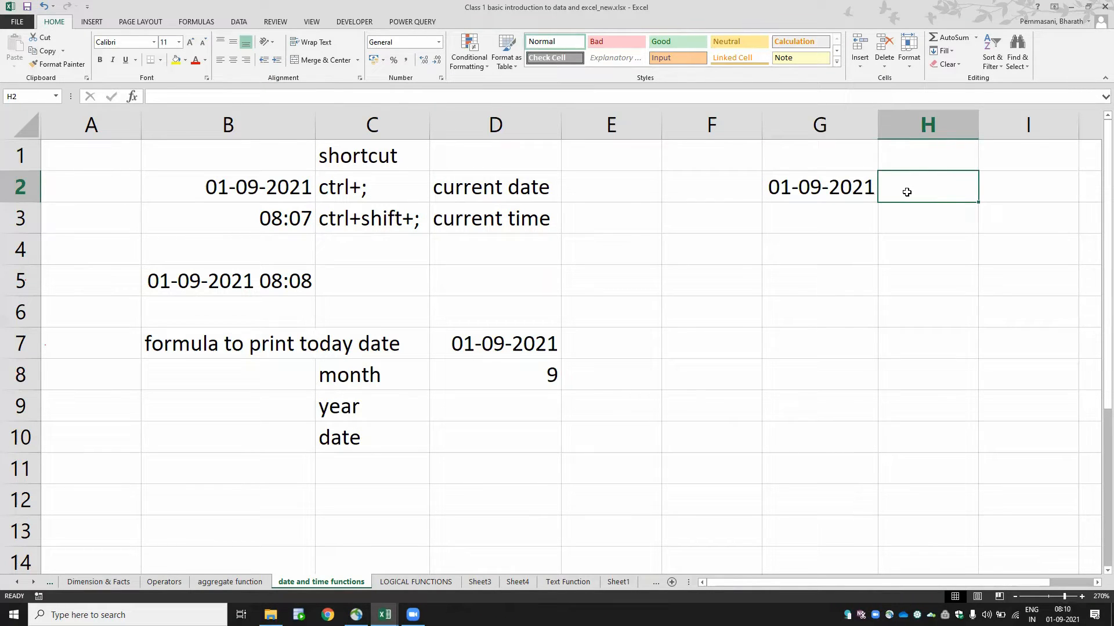
{"action": "key", "text": "ctrl+semicolon"}
{"action": "key", "text": "Return"}
{"action": "key", "text": "Up"}
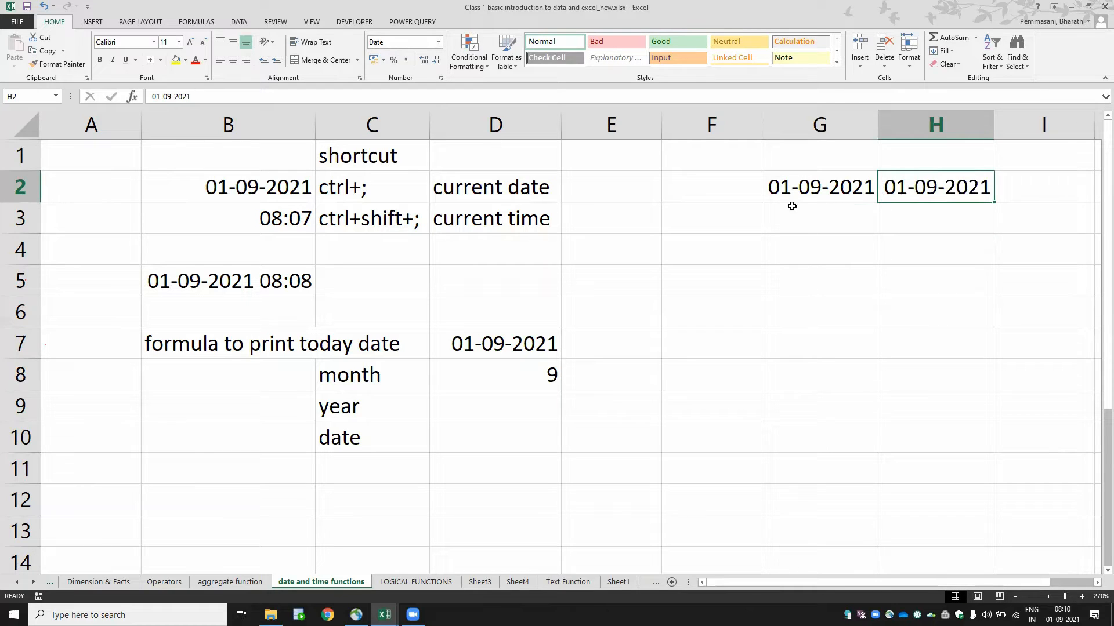
{"action": "left_click", "coordinate": [438, 43]}
{"action": "left_click", "coordinate": [427, 63]}
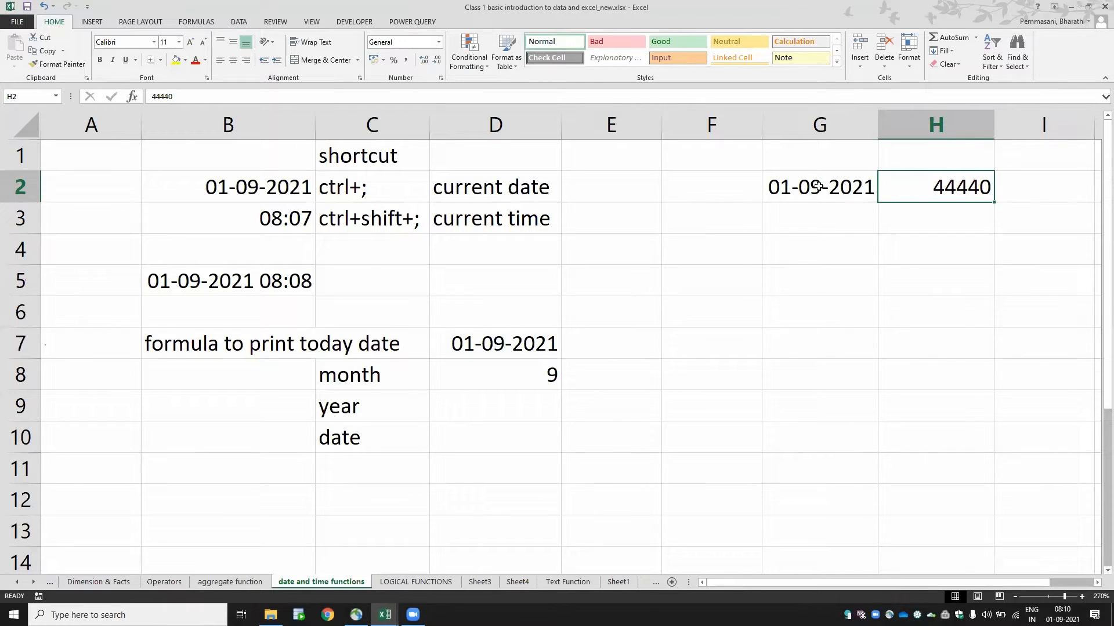
- Enter the date 02-09-2021 in G3, below the first date
{"action": "left_click", "coordinate": [836, 216]}
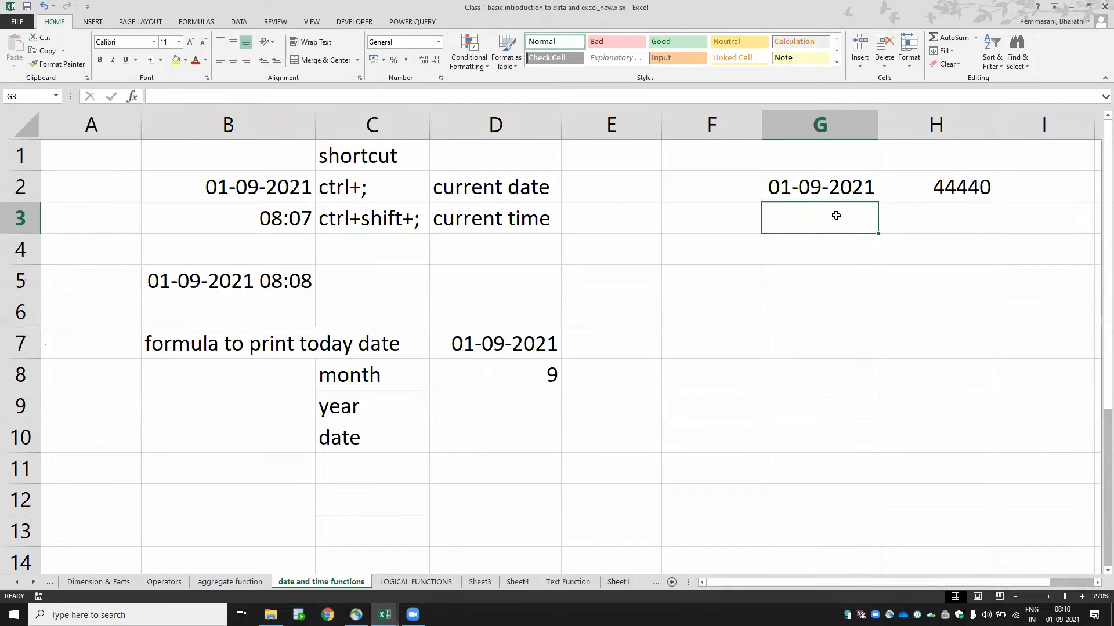
{"action": "key", "text": "Up"}
{"action": "key", "text": "Down"}
{"action": "type", "text": "02-0"}
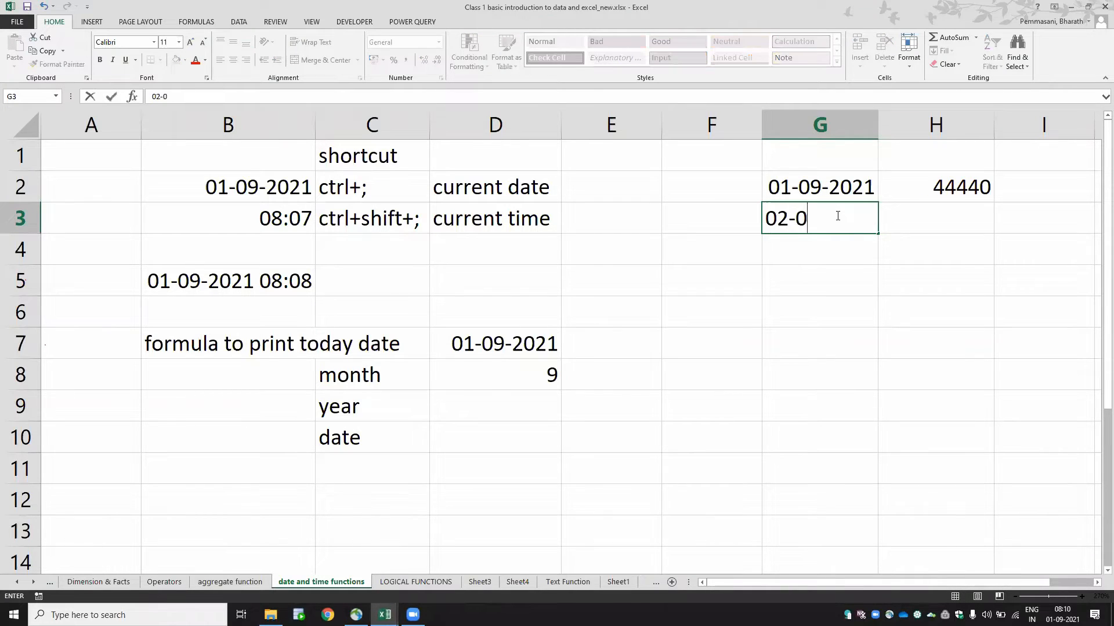
{"action": "type", "text": "9-2021"}
{"action": "key", "text": "Return"}
{"action": "key", "text": "Up"}
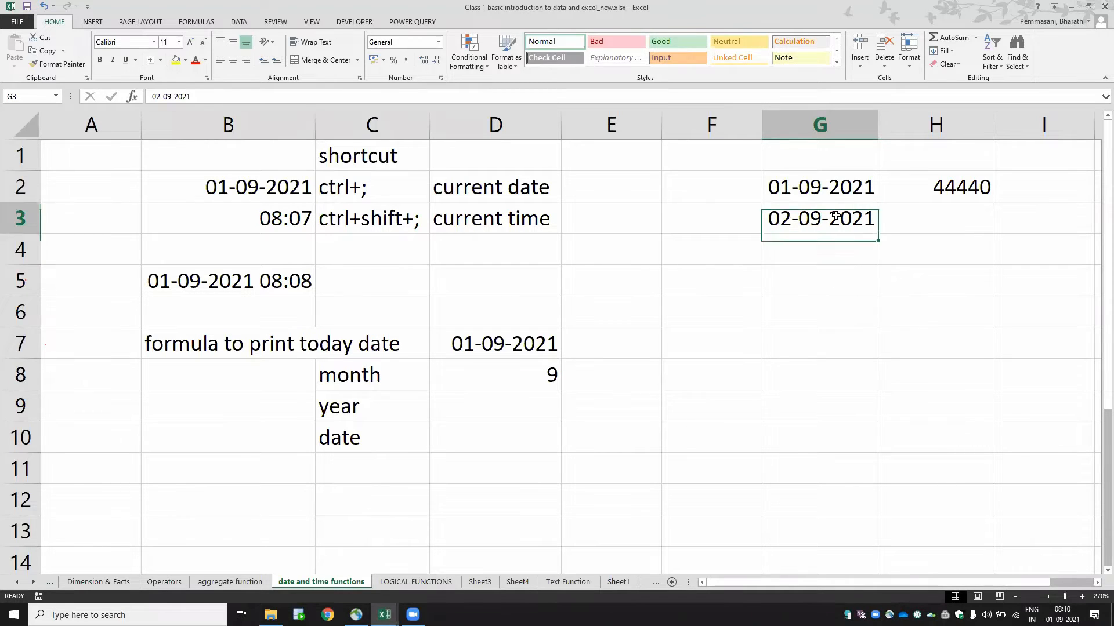
{"action": "key", "text": "Up"}
{"action": "key", "text": "Down"}
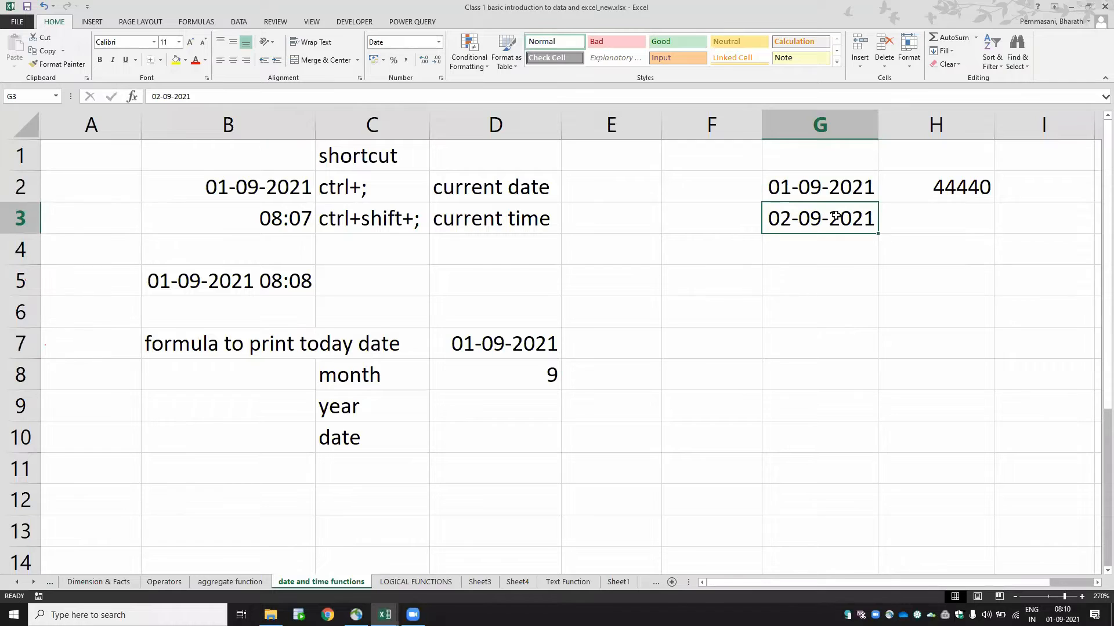
- Copy the date from G3 into H3 and change H3's number format to General
{"action": "key", "text": "Right"}
{"action": "key", "text": "Up"}
{"action": "key", "text": "Down"}
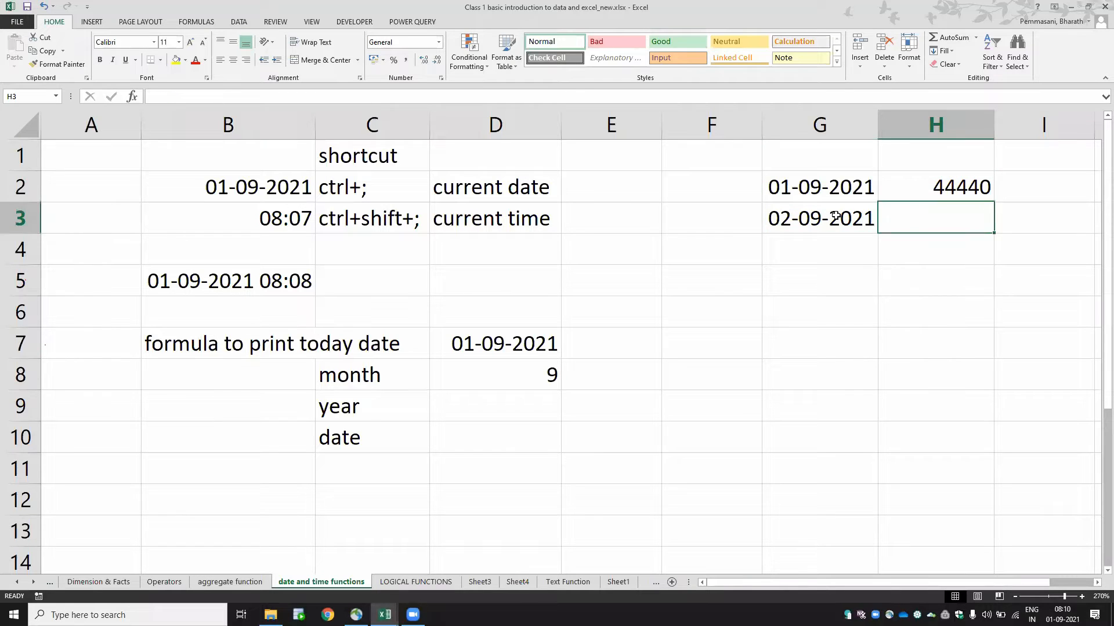
{"action": "key", "text": "Up"}
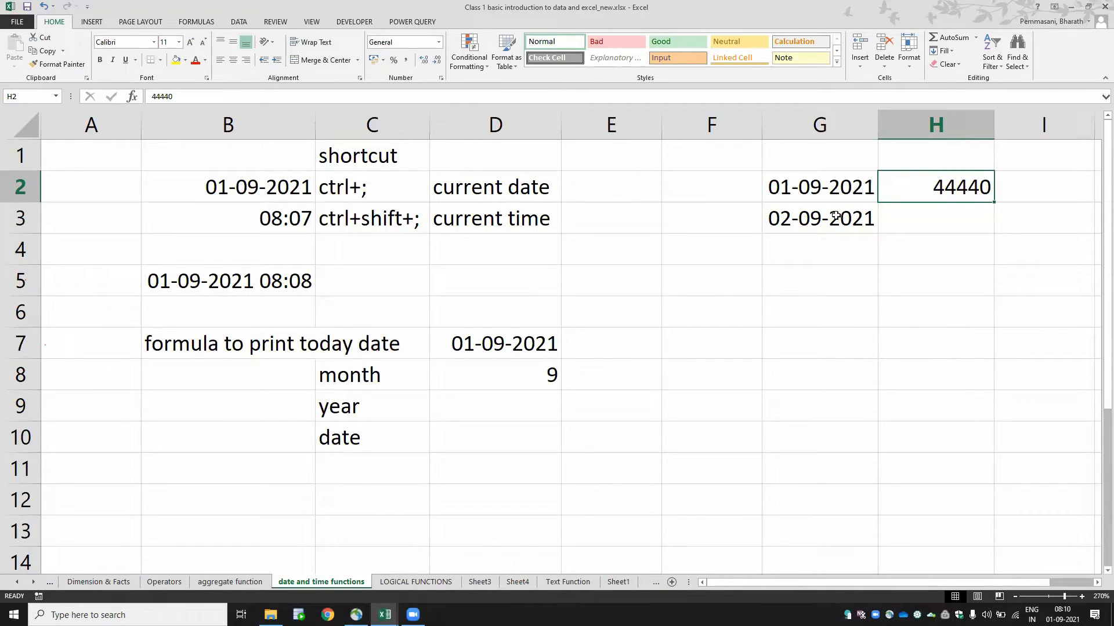
{"action": "key", "text": "Down"}
{"action": "key", "text": "Left"}
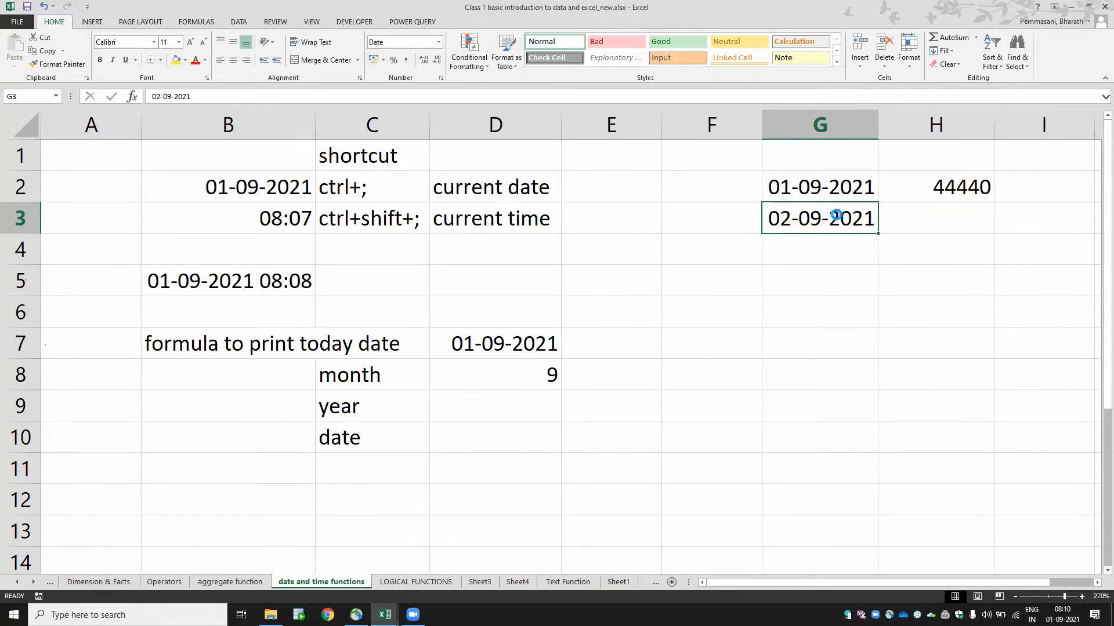
{"action": "key", "text": "ctrl+c"}
{"action": "key", "text": "Right"}
{"action": "key", "text": "ctrl+v"}
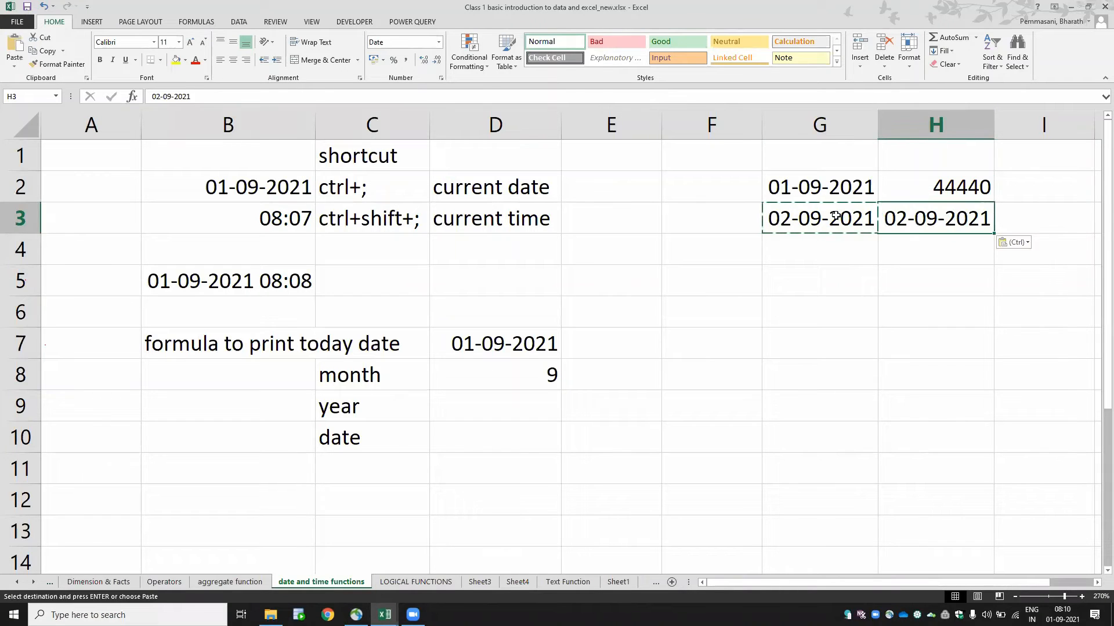
{"action": "left_click", "coordinate": [439, 43]}
{"action": "left_click", "coordinate": [409, 64]}
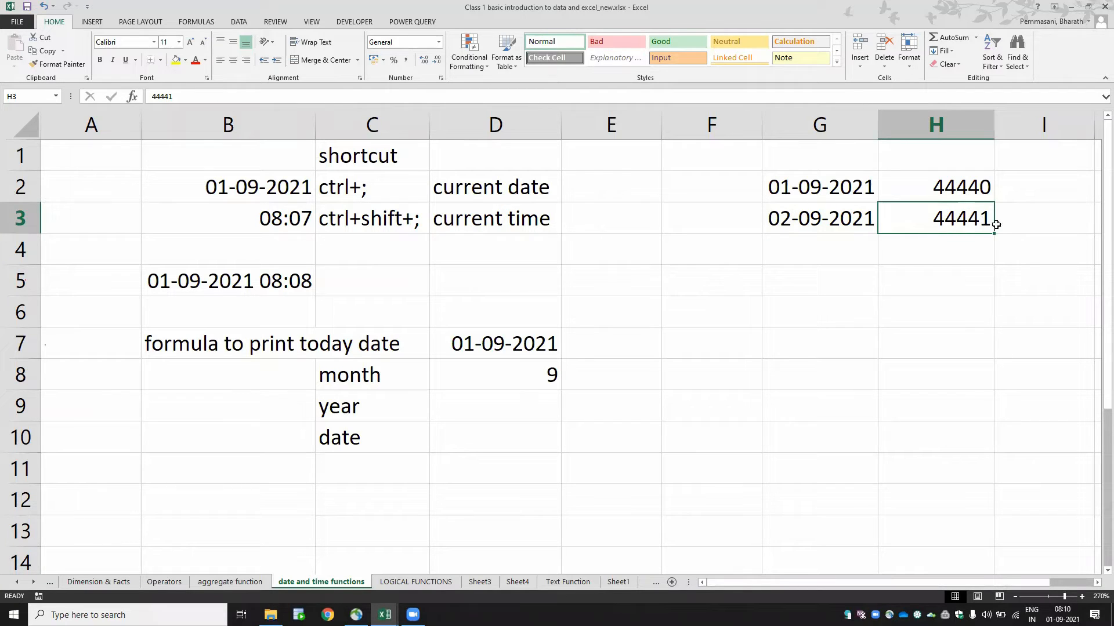
- Enter the serial number 44442 in H4, below the two converted dates
{"action": "left_click", "coordinate": [805, 187]}
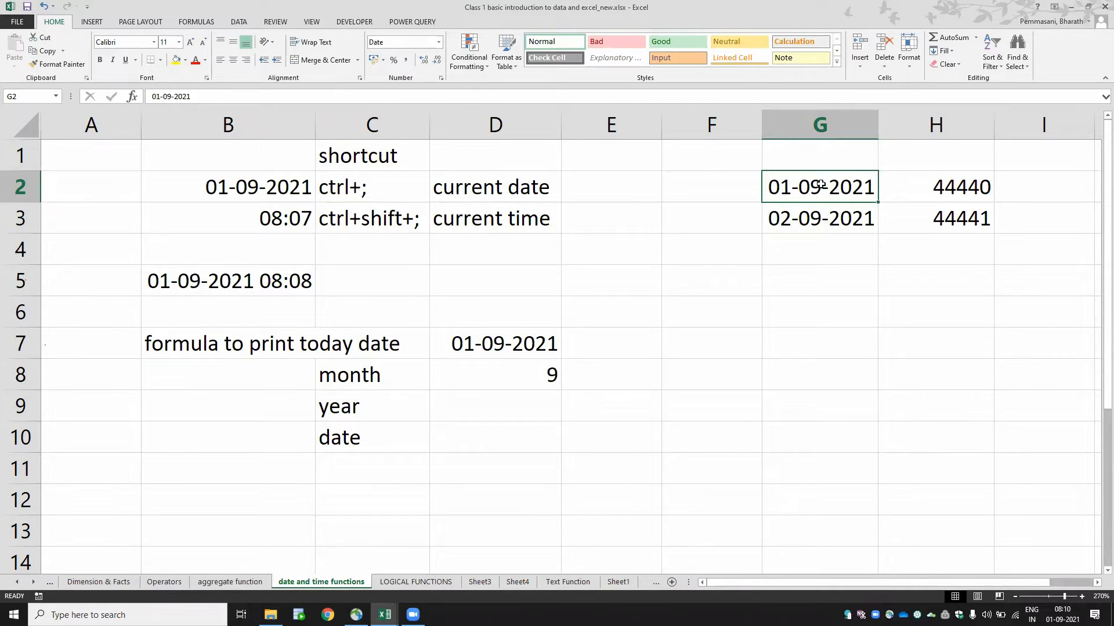
{"action": "left_click", "coordinate": [955, 222]}
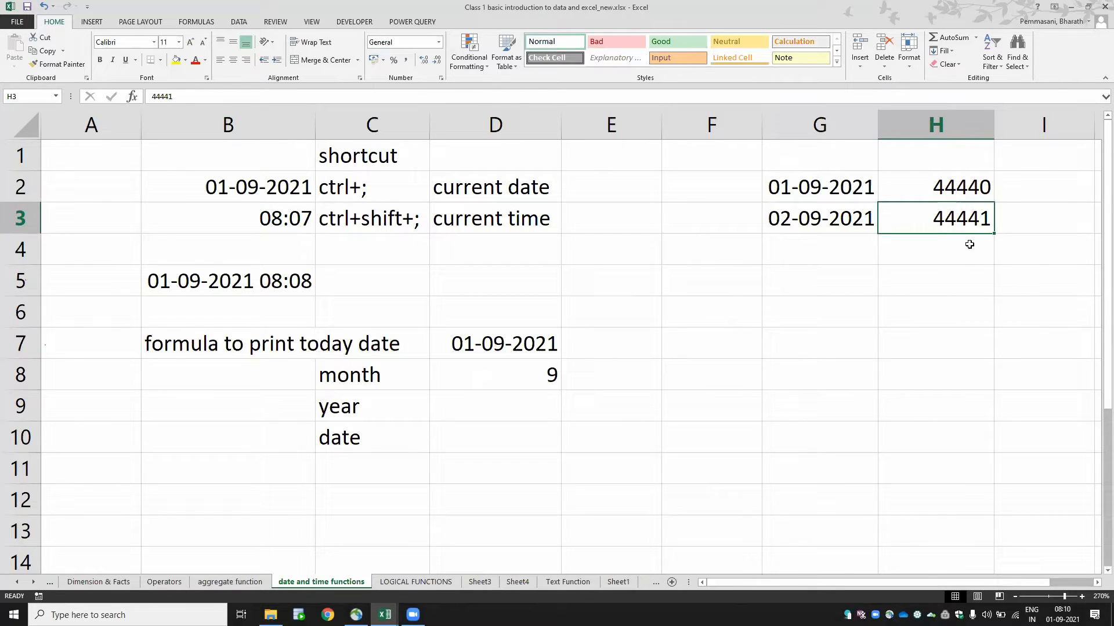
{"action": "left_click", "coordinate": [941, 187]}
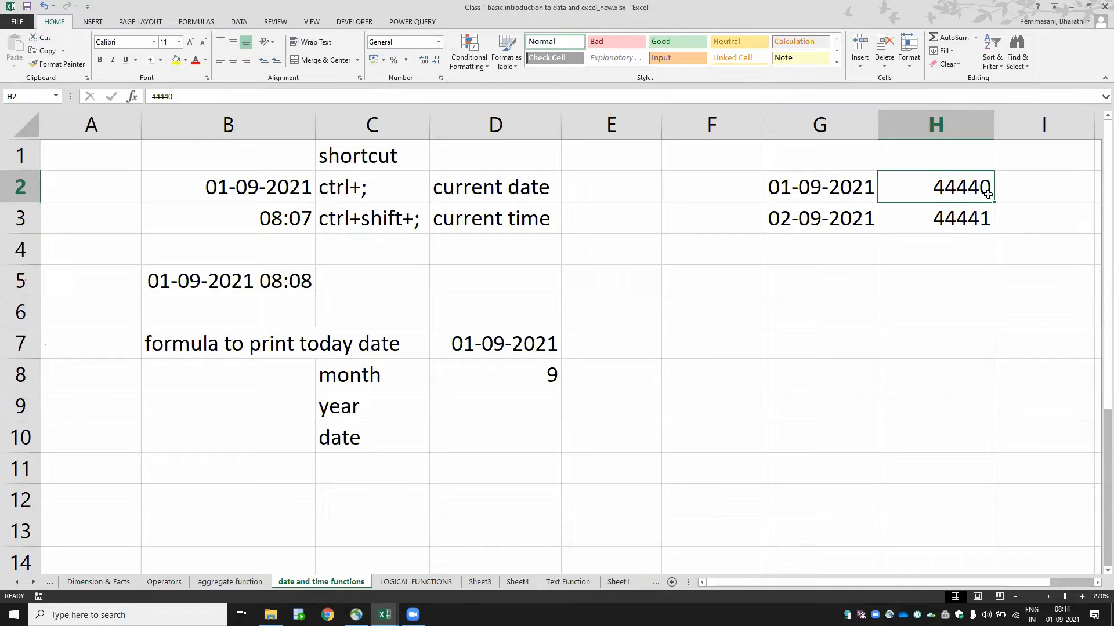
{"action": "left_click", "coordinate": [958, 217]}
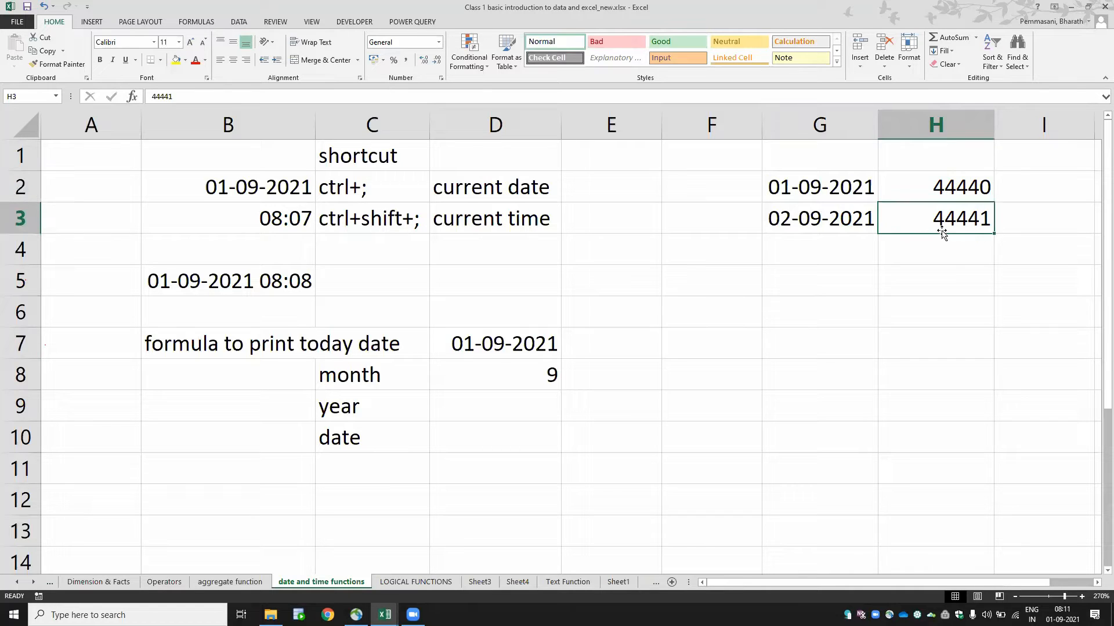
{"action": "left_click", "coordinate": [985, 241]}
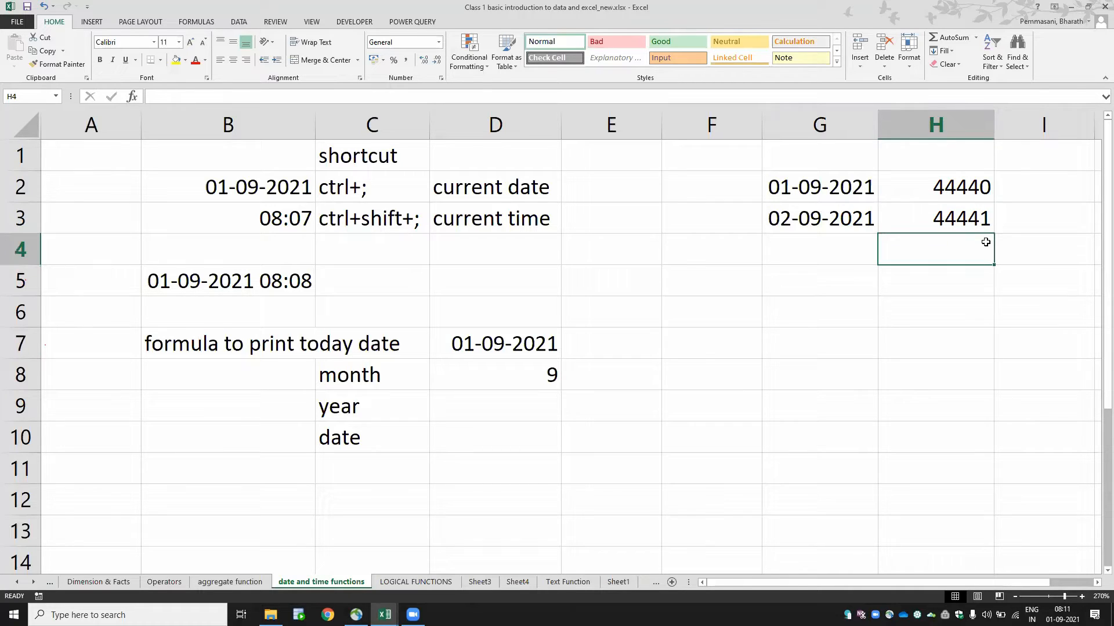
{"action": "type", "text": "4444"}
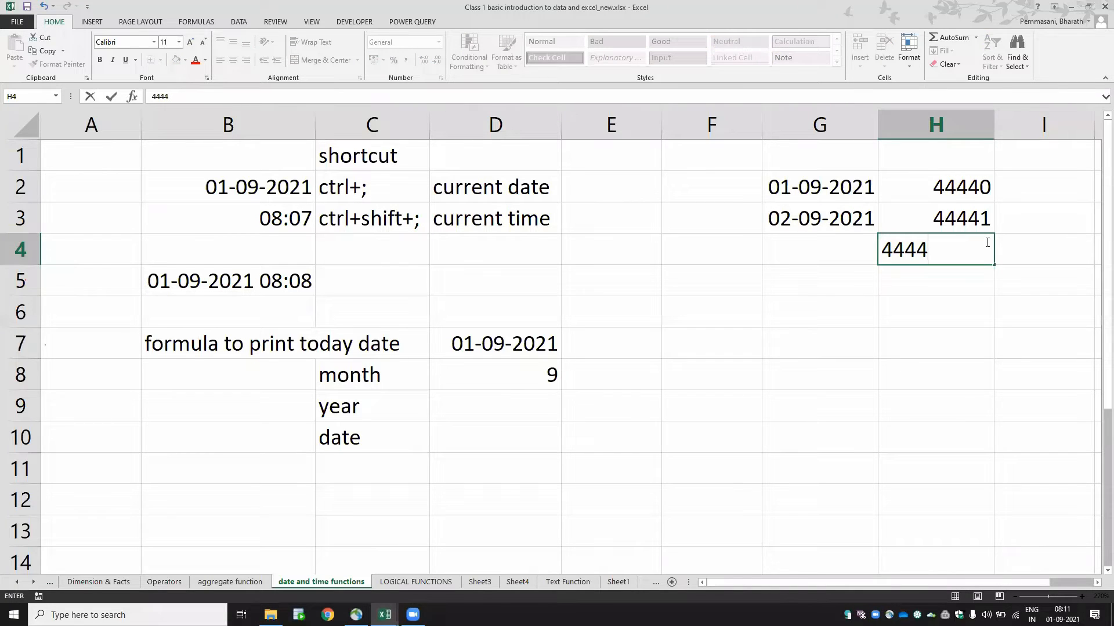
{"action": "type", "text": "2"}
{"action": "key", "text": "Return"}
- Copy the serial number from H4 into G4 and format G4 as Short Date
{"action": "left_click", "coordinate": [985, 243]}
{"action": "key", "text": "ctrl+c"}
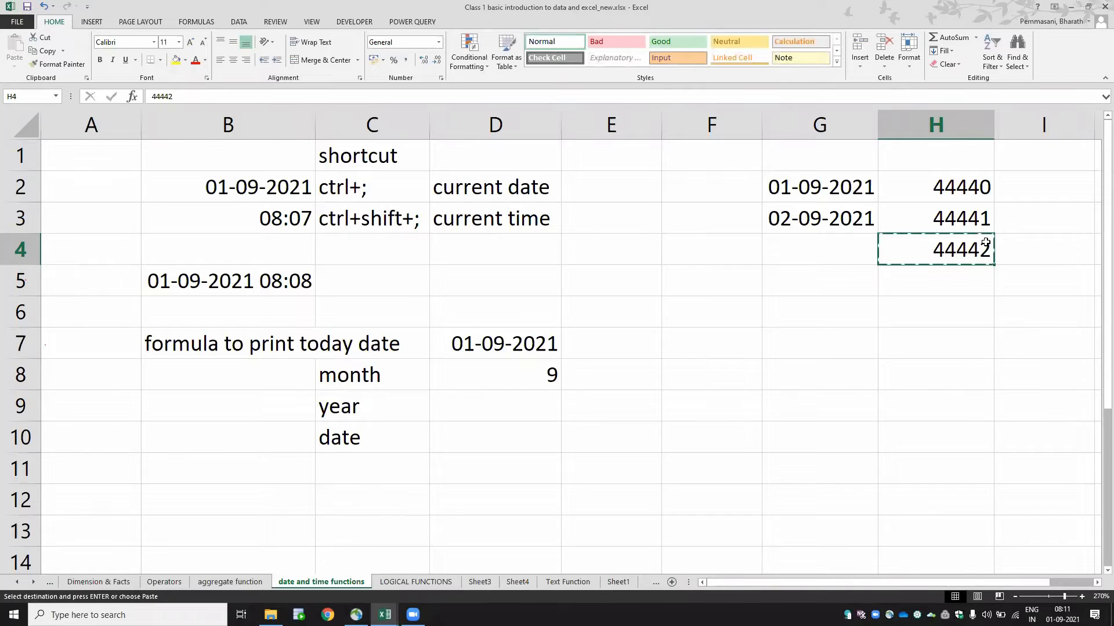
{"action": "key", "text": "Left"}
{"action": "key", "text": "ctrl+v"}
{"action": "key", "text": "Escape"}
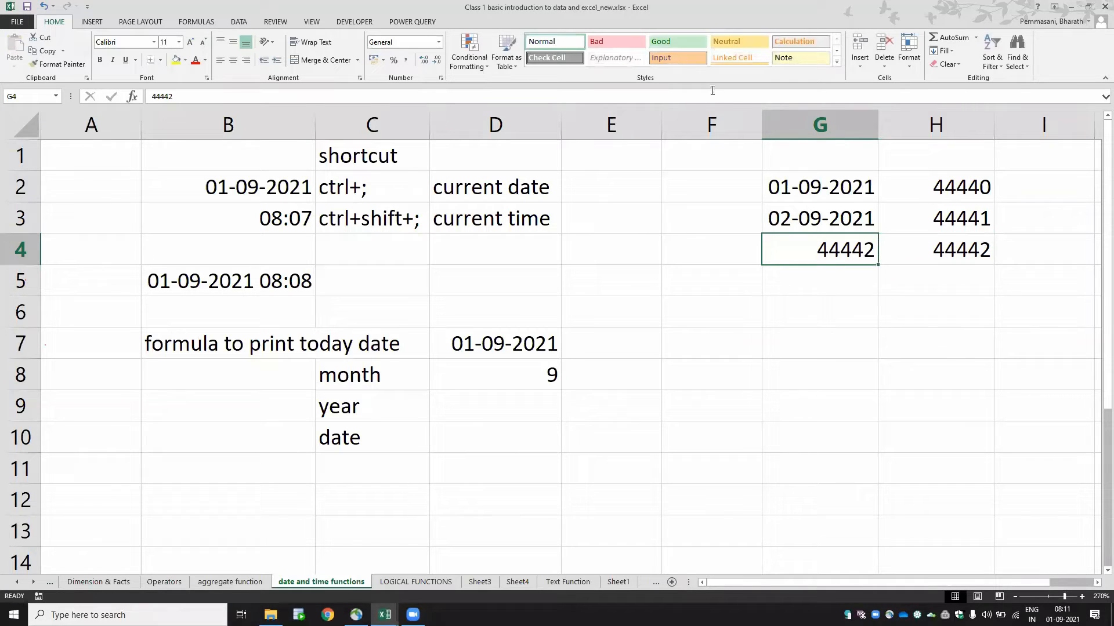
{"action": "left_click", "coordinate": [439, 42]}
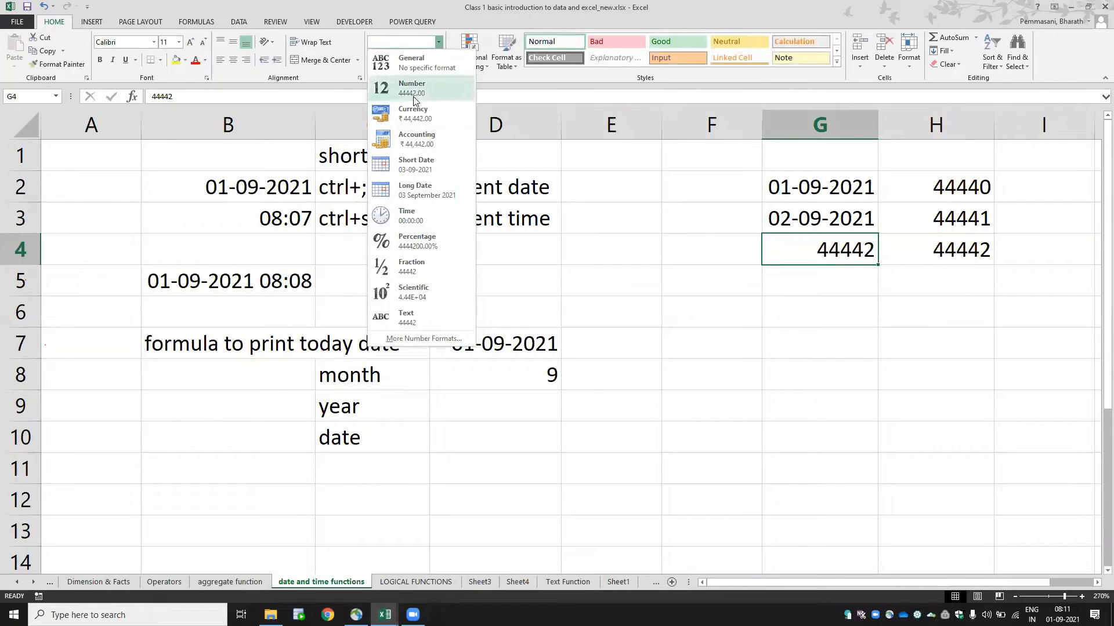
{"action": "left_click", "coordinate": [421, 168]}
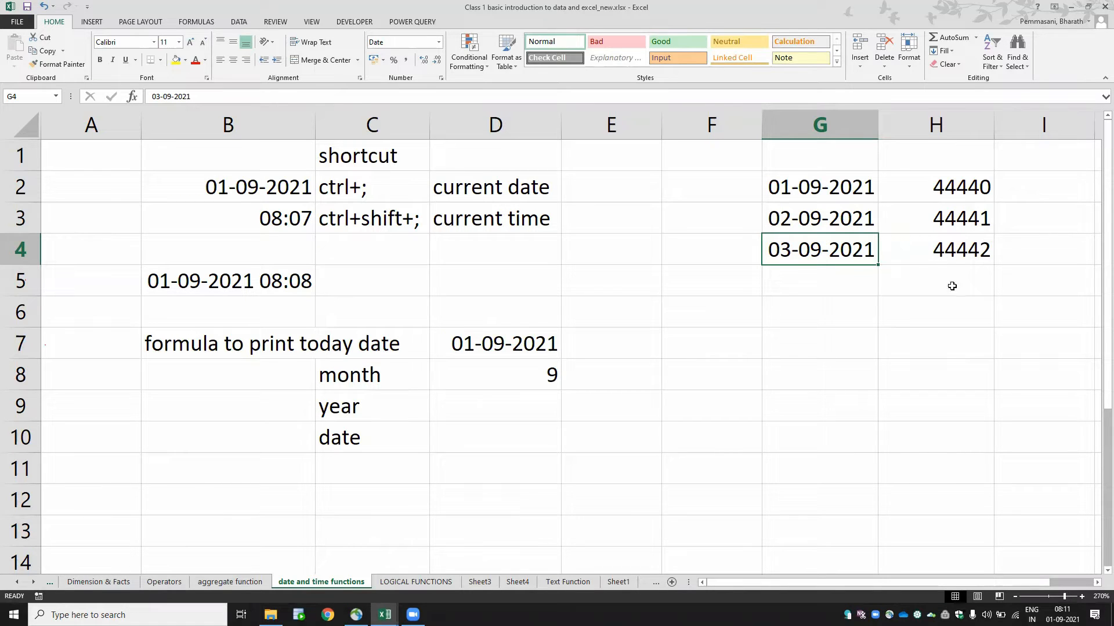
- Subtract the serial numbers with the formula =H4-H3 in I4
{"action": "left_click", "coordinate": [1018, 252]}
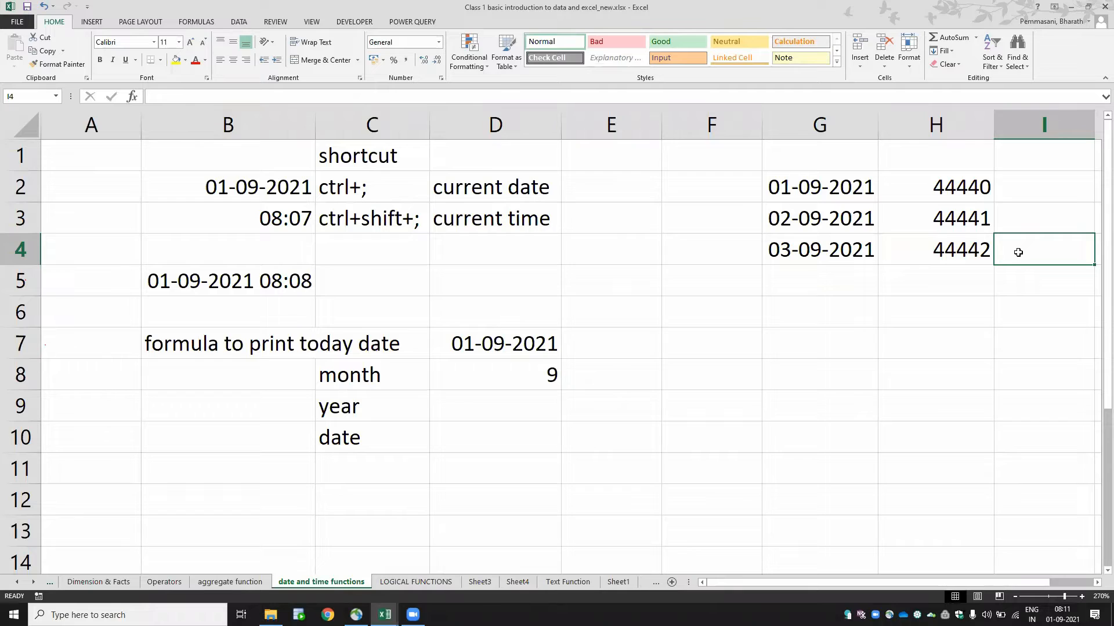
{"action": "type", "text": "="}
{"action": "key", "text": "Left"}
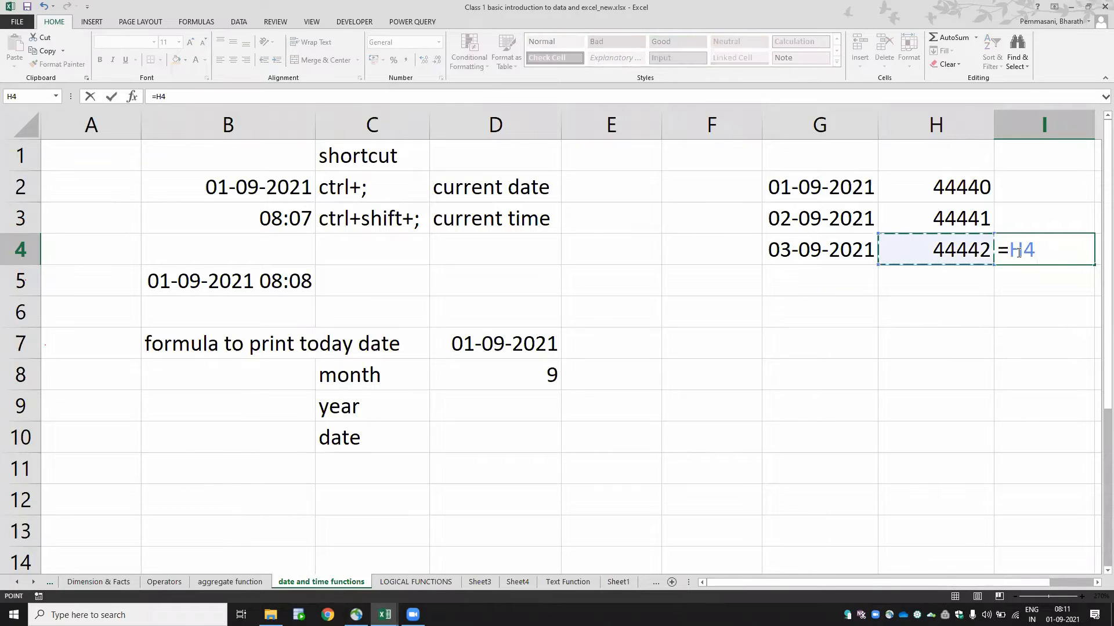
{"action": "type", "text": "-"}
{"action": "key", "text": "Up"}
{"action": "key", "text": "Left"}
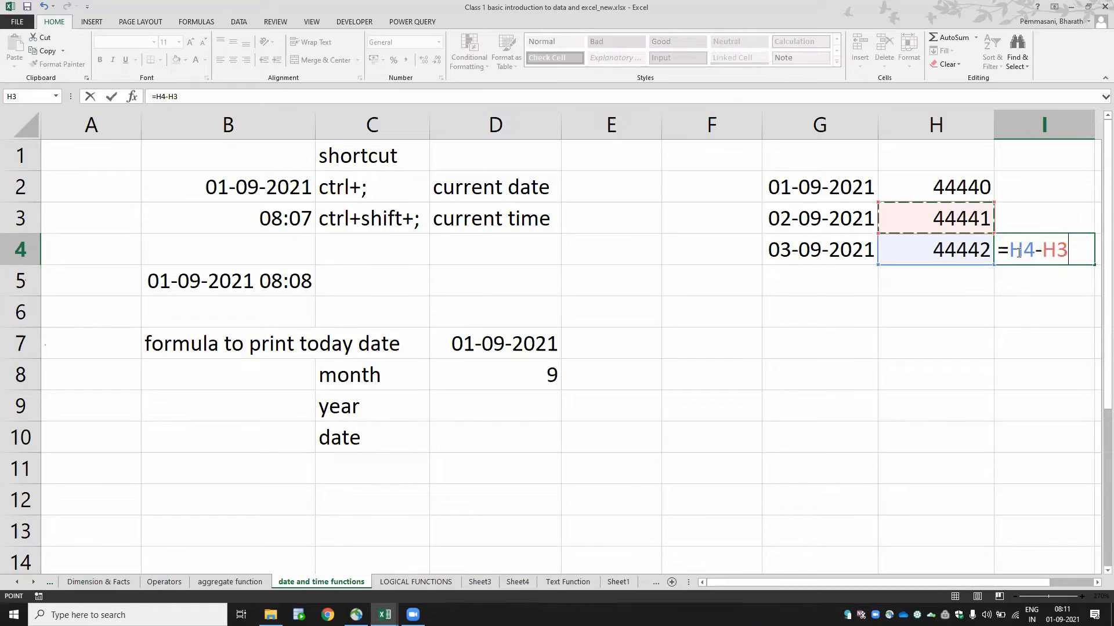
{"action": "key", "text": "Return"}
{"action": "left_click", "coordinate": [1018, 253]}
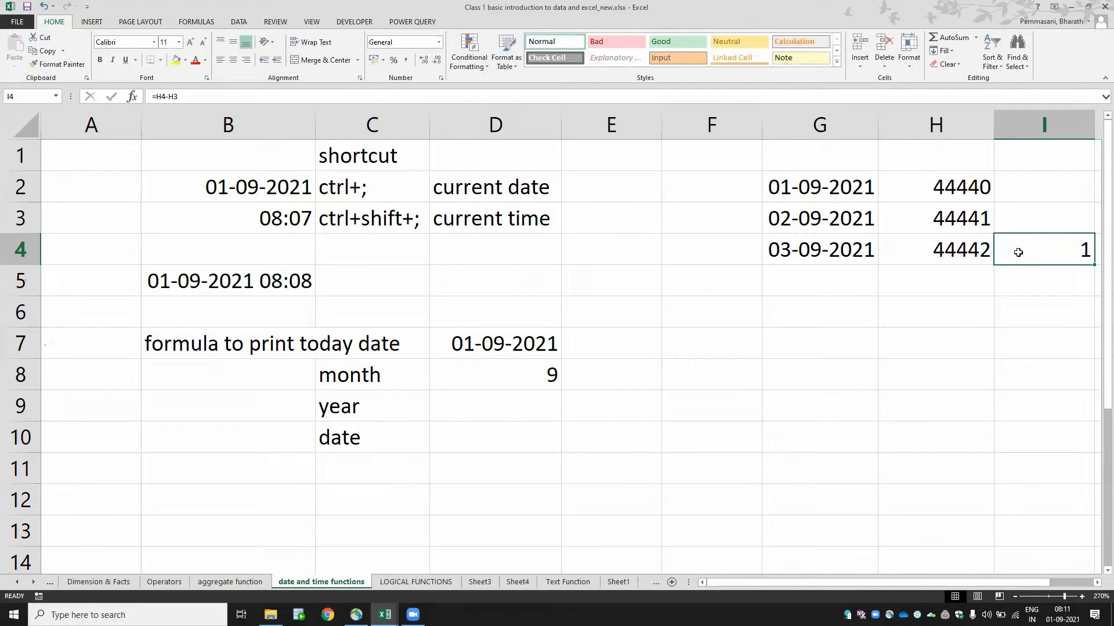
- Calculate the difference between the last two dates with the formula =G4-G3 in F4
{"action": "key", "text": "Down"}
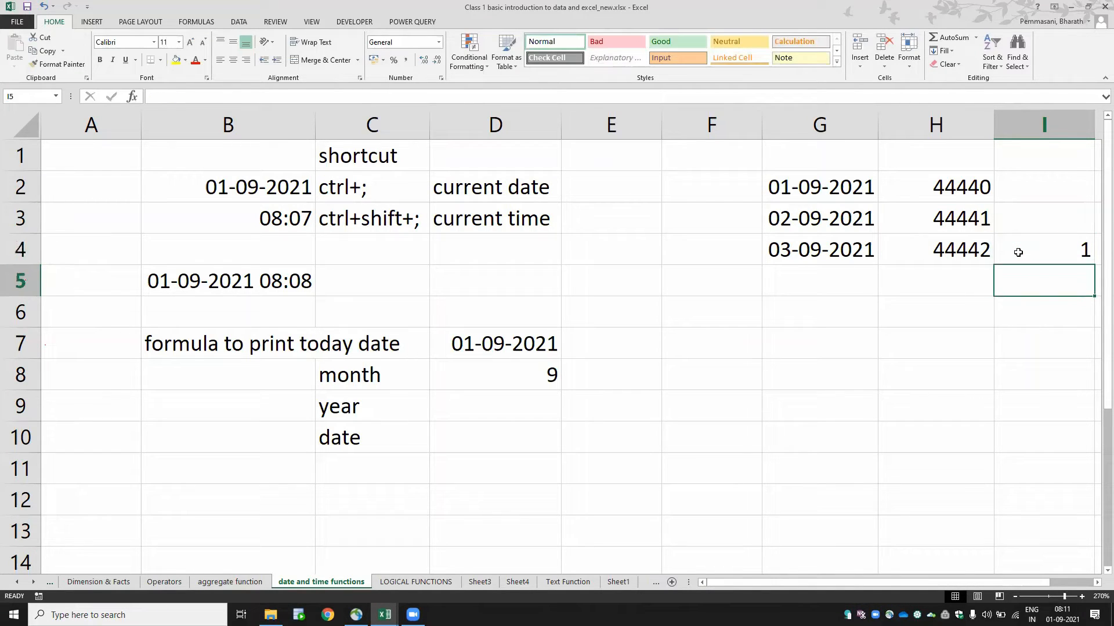
{"action": "key", "text": "Left"}
{"action": "key", "text": "Left"}
{"action": "key", "text": "Left"}
{"action": "key", "text": "Up"}
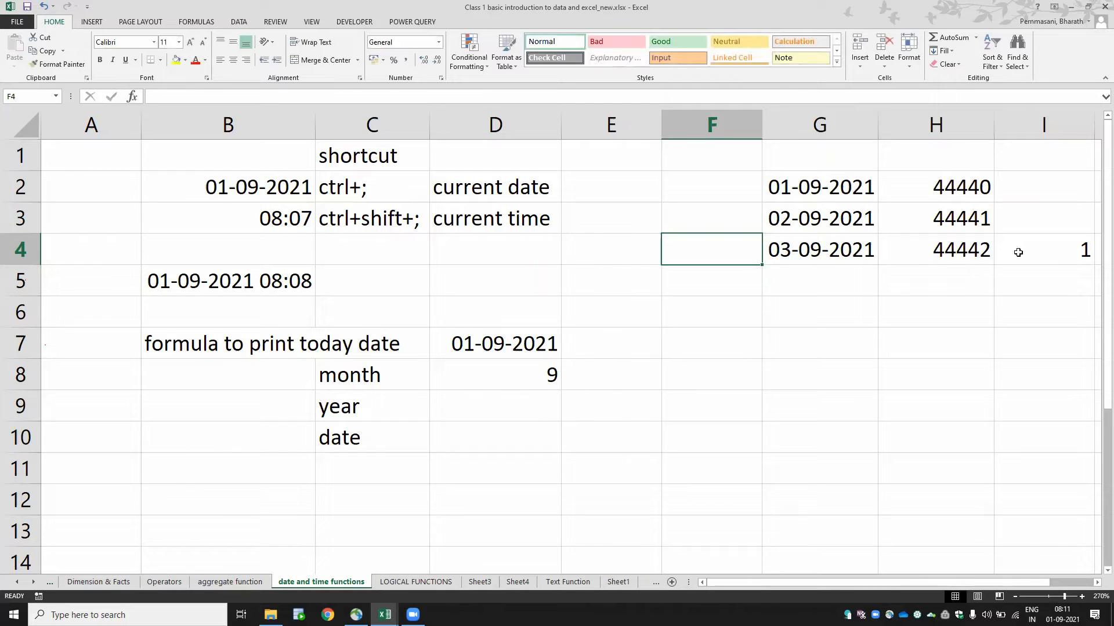
{"action": "type", "text": "="}
{"action": "key", "text": "Right"}
{"action": "type", "text": "-"}
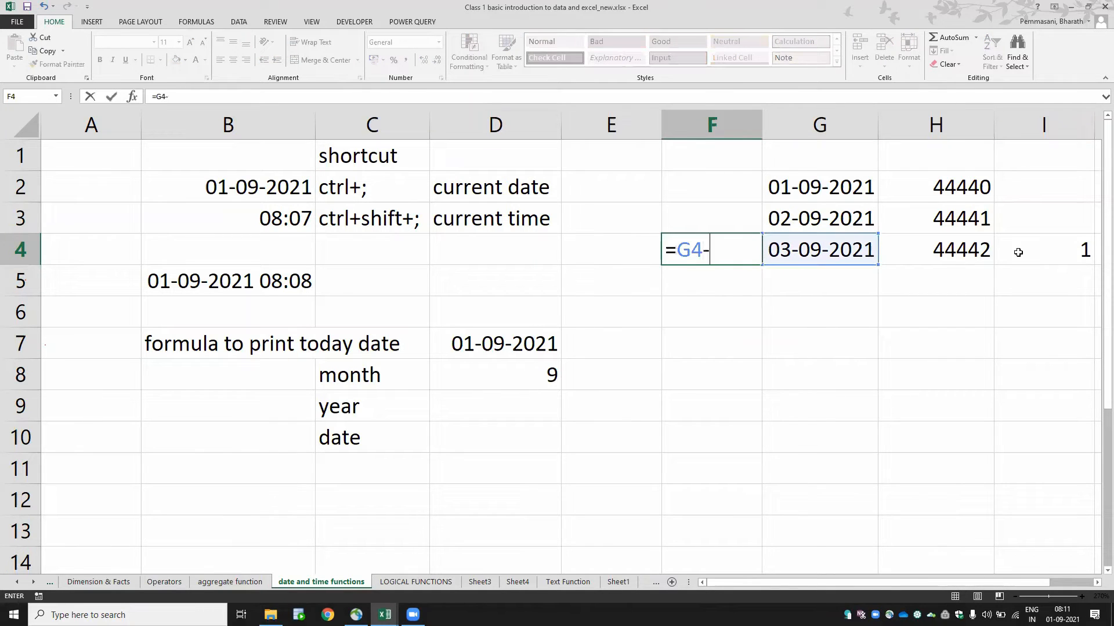
{"action": "key", "text": "Right"}
{"action": "key", "text": "Up"}
{"action": "key", "text": "Return"}
{"action": "key", "text": "Up"}
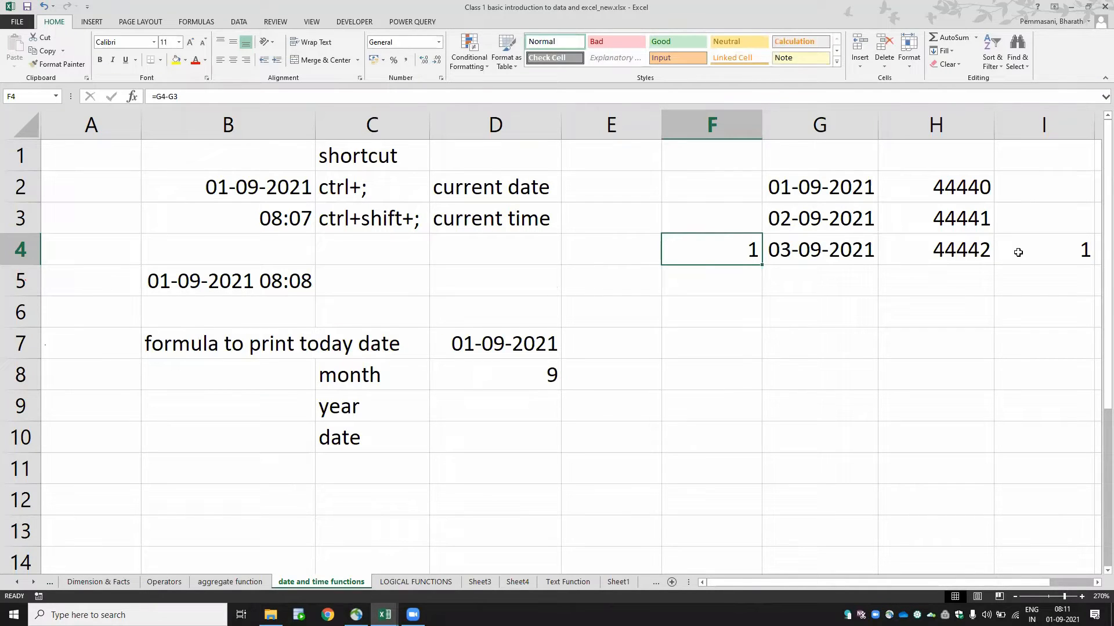
{"action": "key", "text": "Right"}
{"action": "key", "text": "Right"}
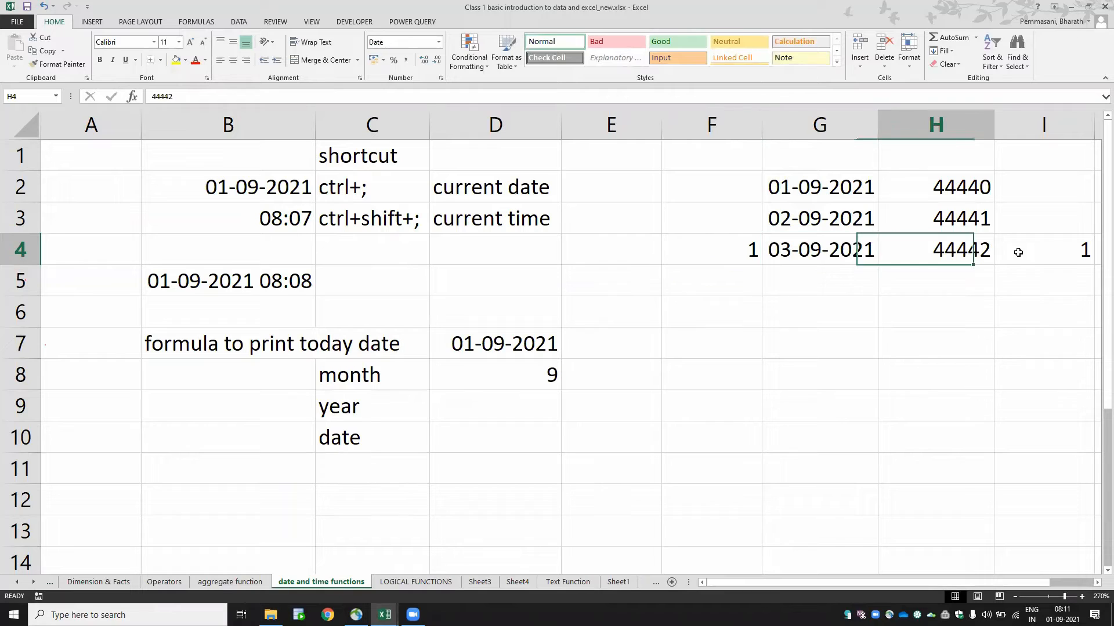
{"action": "key", "text": "Left"}
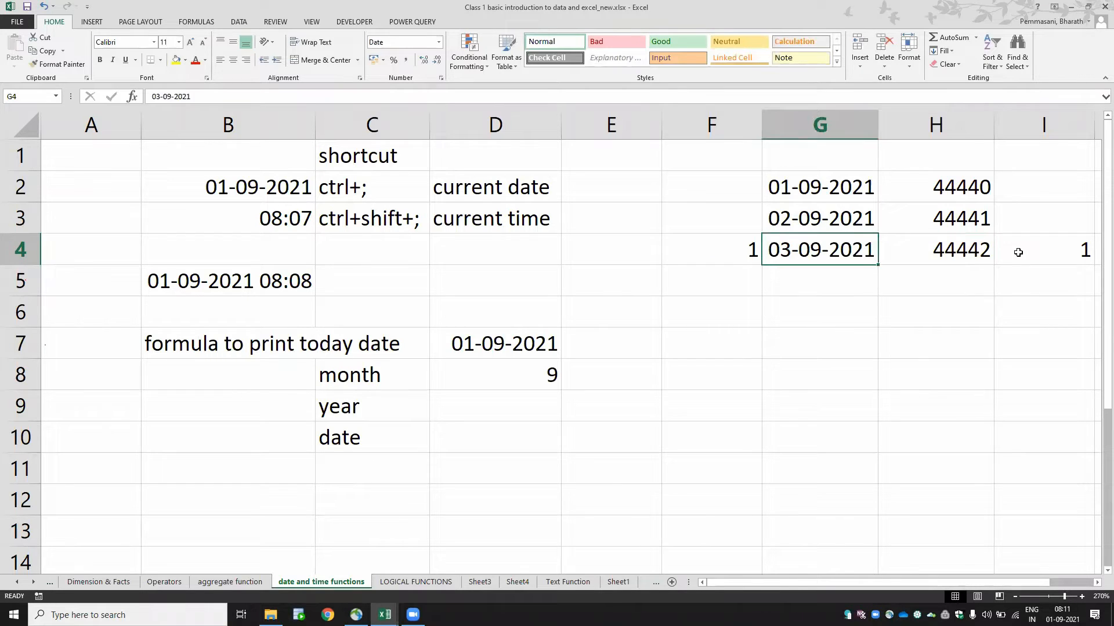
- Compare the date difference formula in F4 with the serial number difference formula in I4
{"action": "key", "text": "Right"}
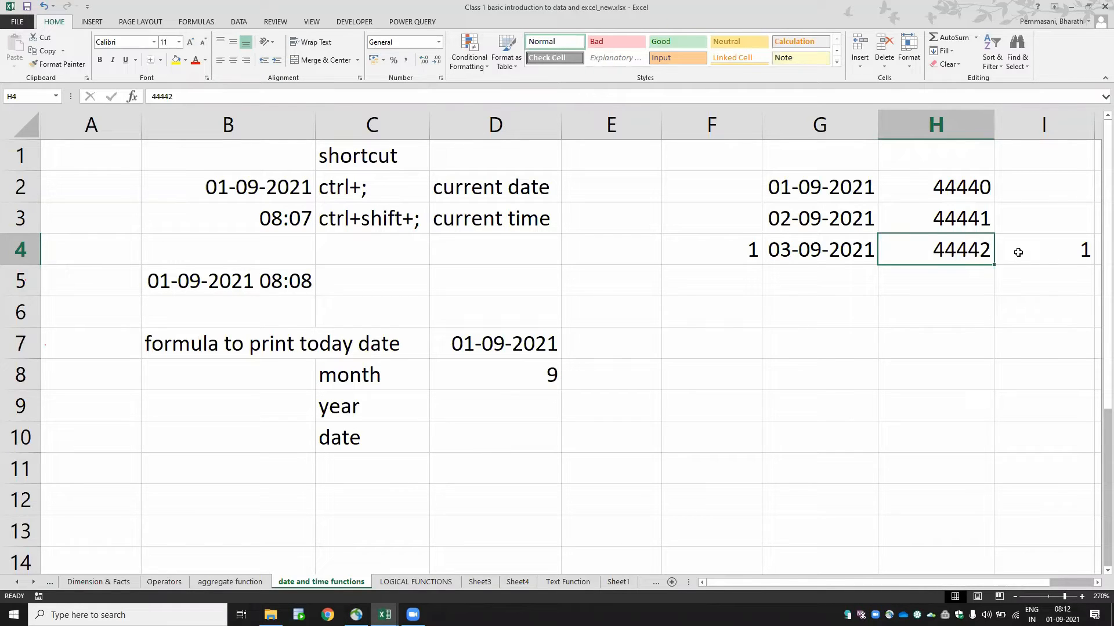
{"action": "key", "text": "Left"}
{"action": "key", "text": "Left"}
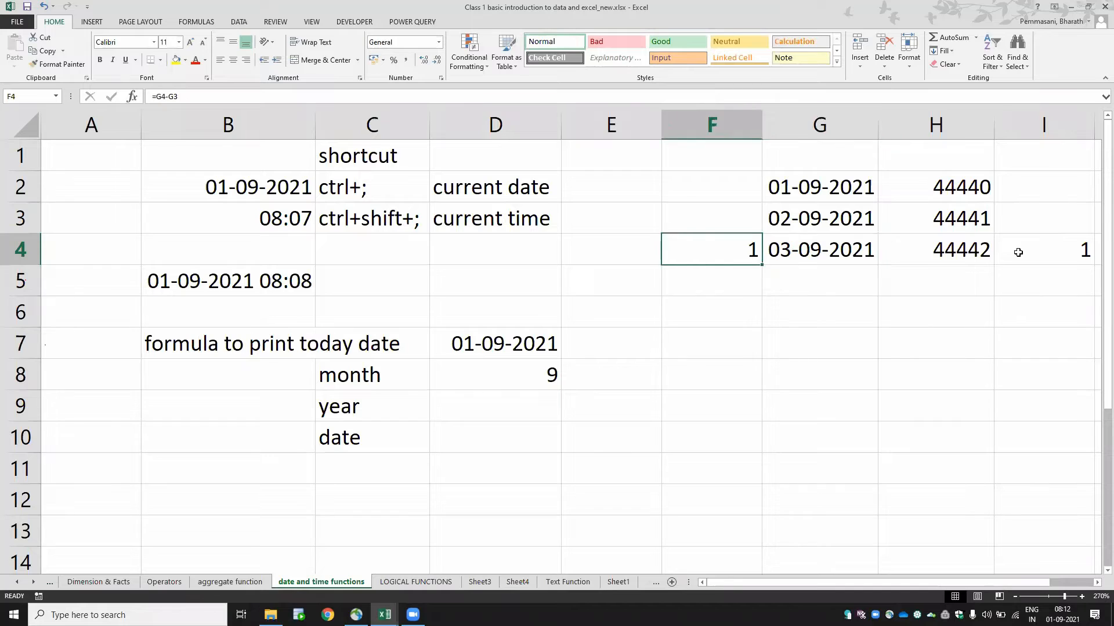
{"action": "left_click", "coordinate": [1018, 252]}
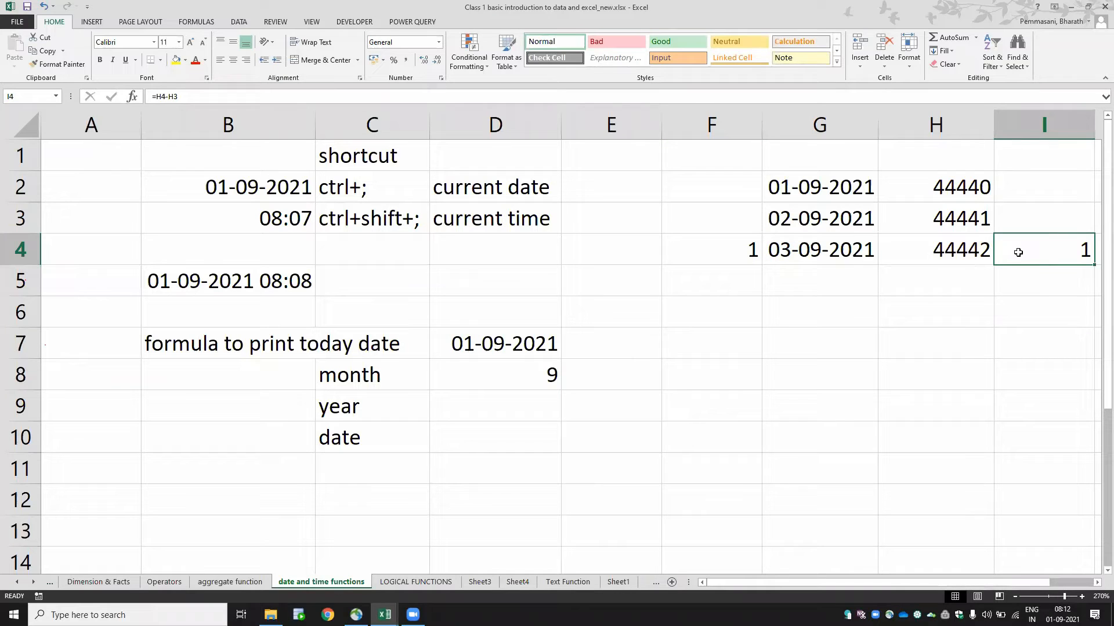
{"action": "key", "text": "Left"}
{"action": "key", "text": "Left"}
{"action": "key", "text": "Left"}
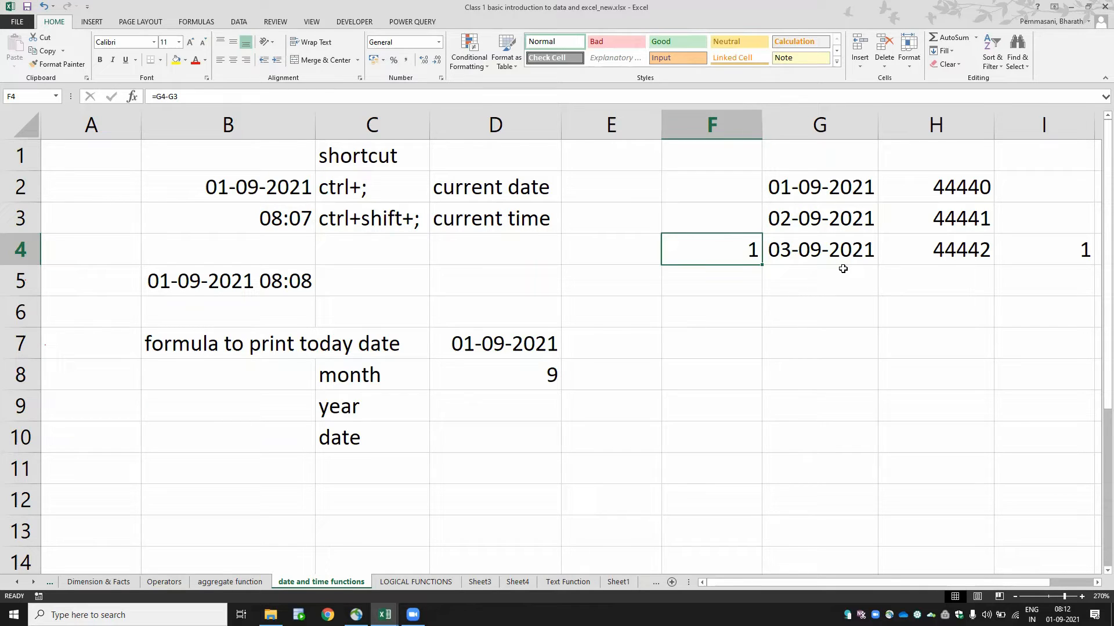
{"action": "key", "text": "Right"}
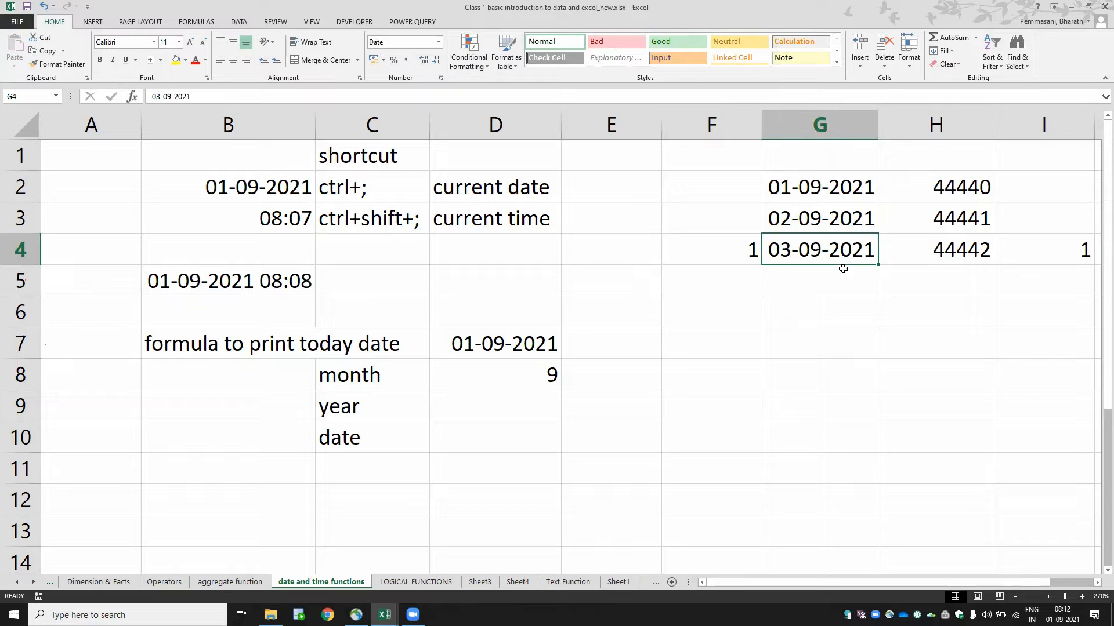
- Review the current date and current time shortcuts in C2 and C3 and inspect the TODAY formula in D7
{"action": "key", "text": "Up"}
{"action": "key", "text": "Up"}
{"action": "key", "text": "Left"}
{"action": "key", "text": "Left"}
{"action": "key", "text": "Left"}
{"action": "key", "text": "Left"}
{"action": "key", "text": "Left"}
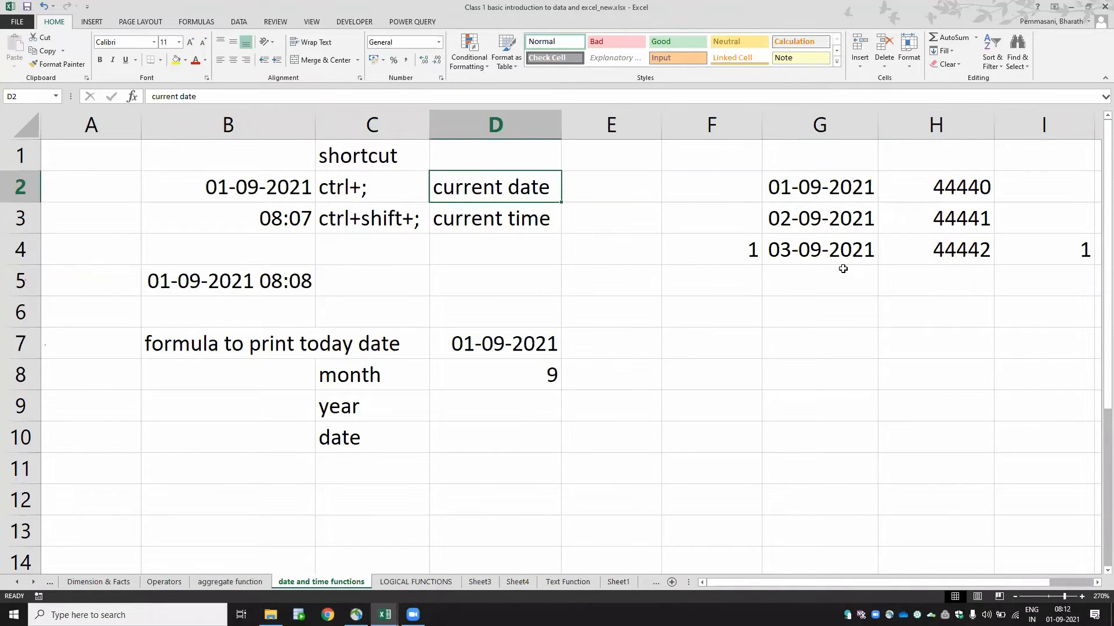
{"action": "key", "text": "Right"}
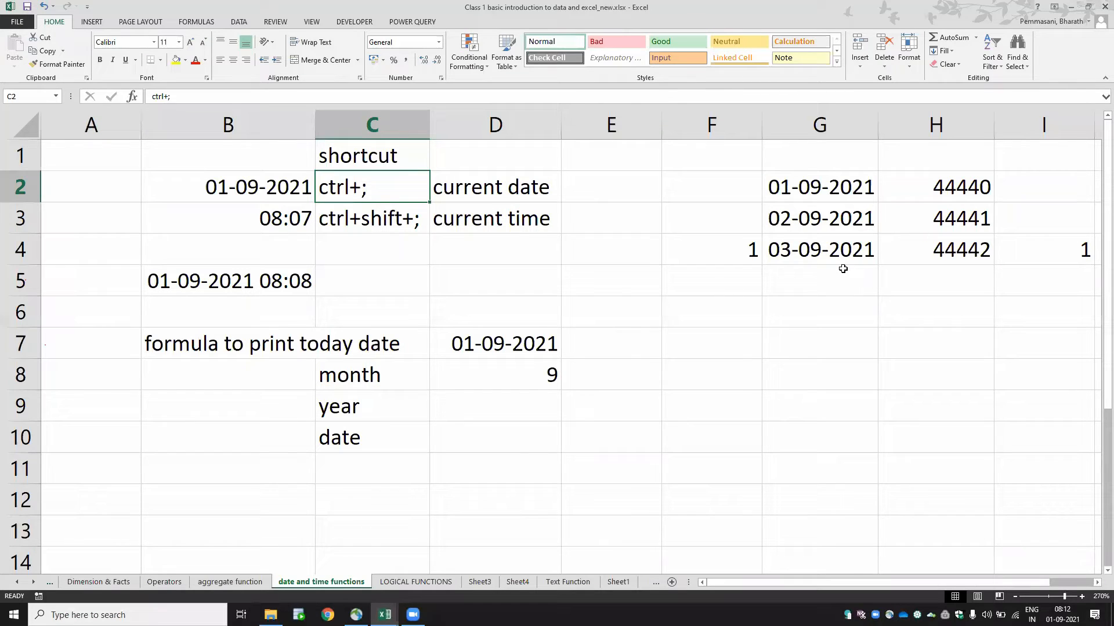
{"action": "key", "text": "Down"}
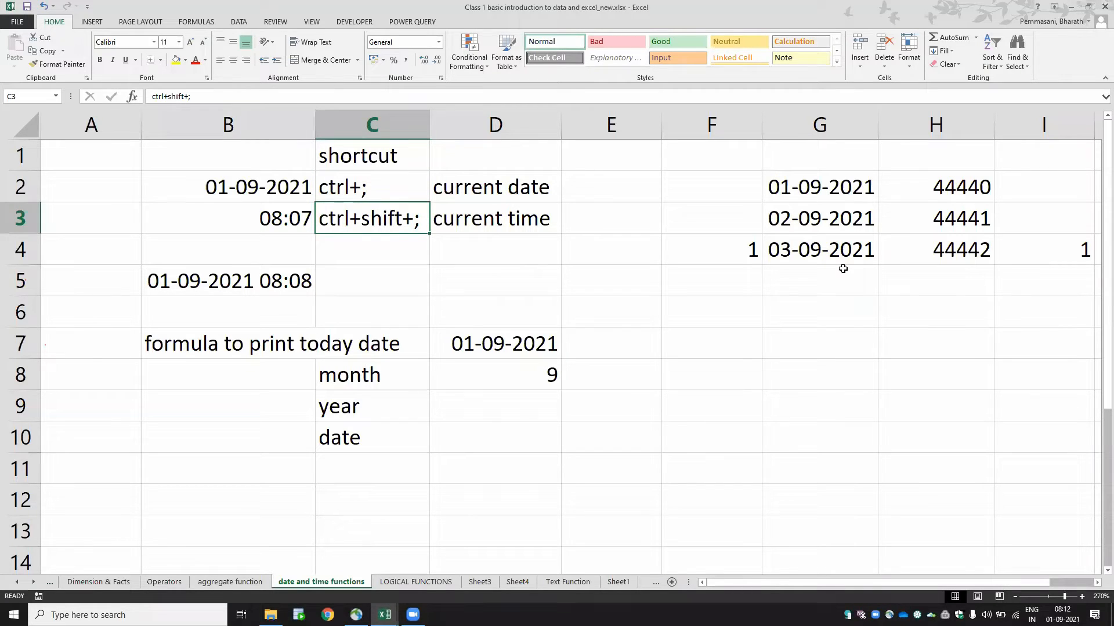
{"action": "key", "text": "Down"}
{"action": "key", "text": "Down"}
{"action": "key", "text": "Down"}
{"action": "key", "text": "Down"}
{"action": "key", "text": "Right"}
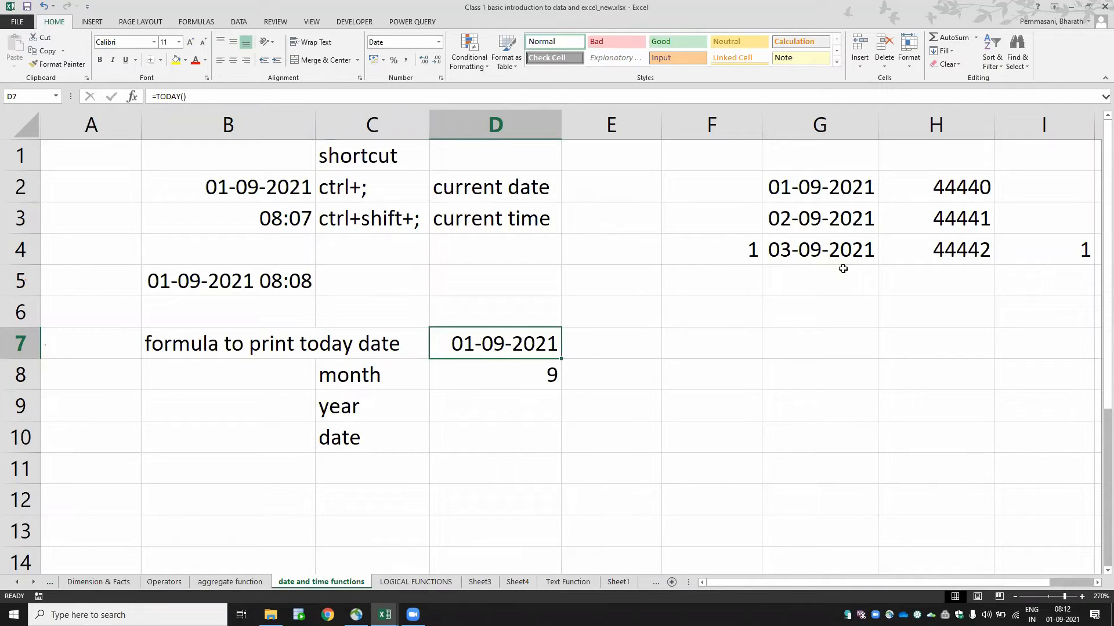
{"action": "key", "text": "F2"}
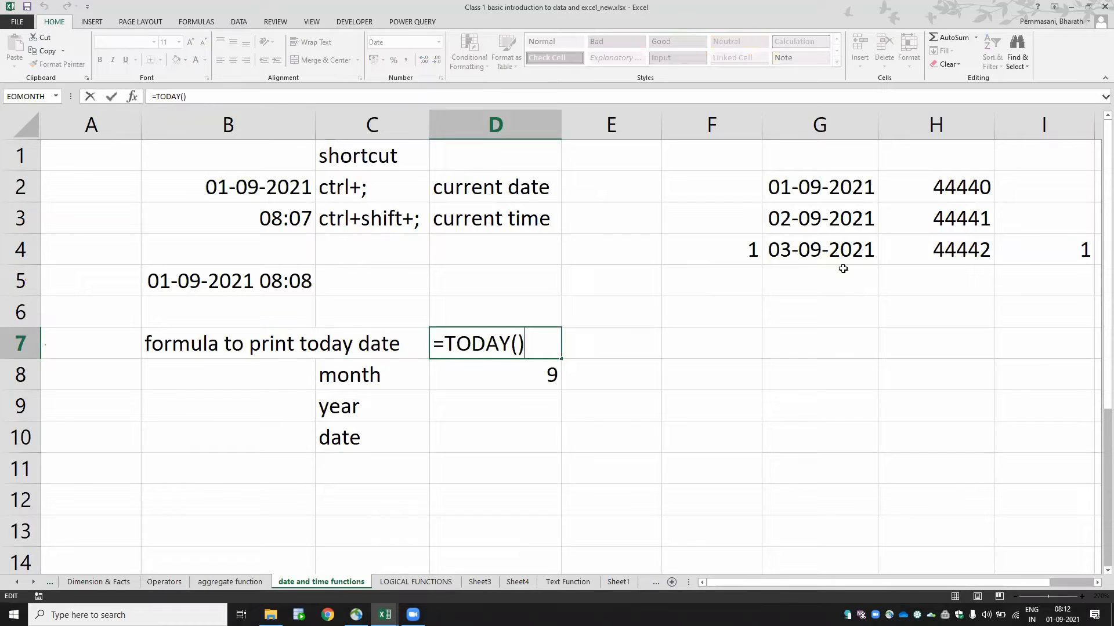
{"action": "key", "text": "ctrl+Return"}
{"action": "key", "text": "Right"}
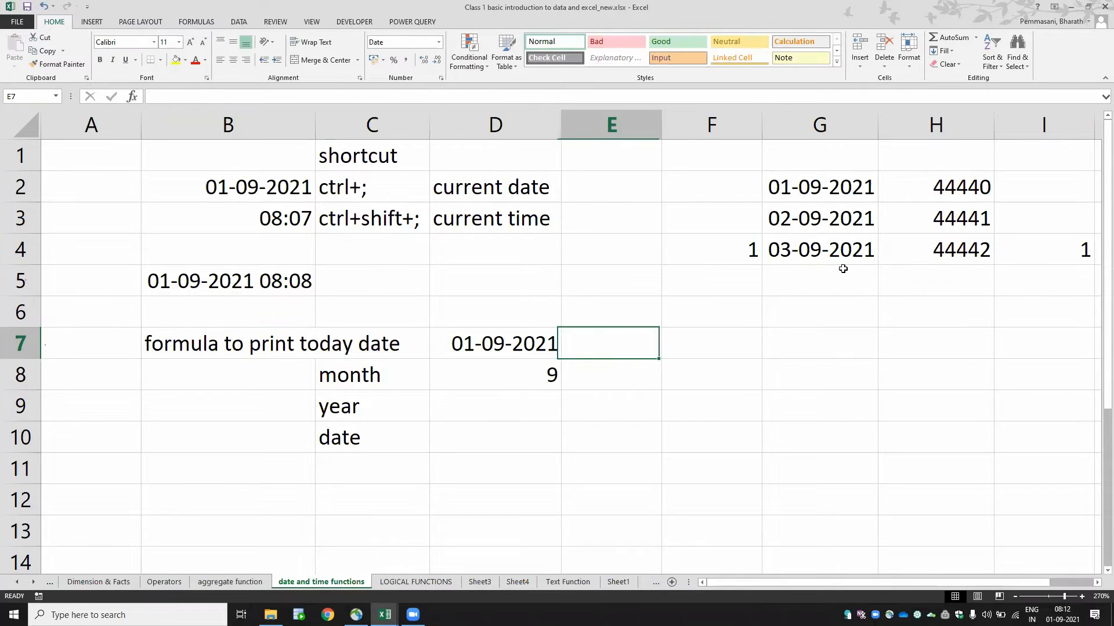
- Compare the dates in G2:G4 with their serial numbers in H2:H4
{"action": "key", "text": "Right"}
{"action": "key", "text": "Right"}
{"action": "key", "text": "Up"}
{"action": "key", "text": "Up"}
{"action": "key", "text": "Up"}
{"action": "key", "text": "Up"}
{"action": "key", "text": "Up"}
{"action": "key", "text": "Up"}
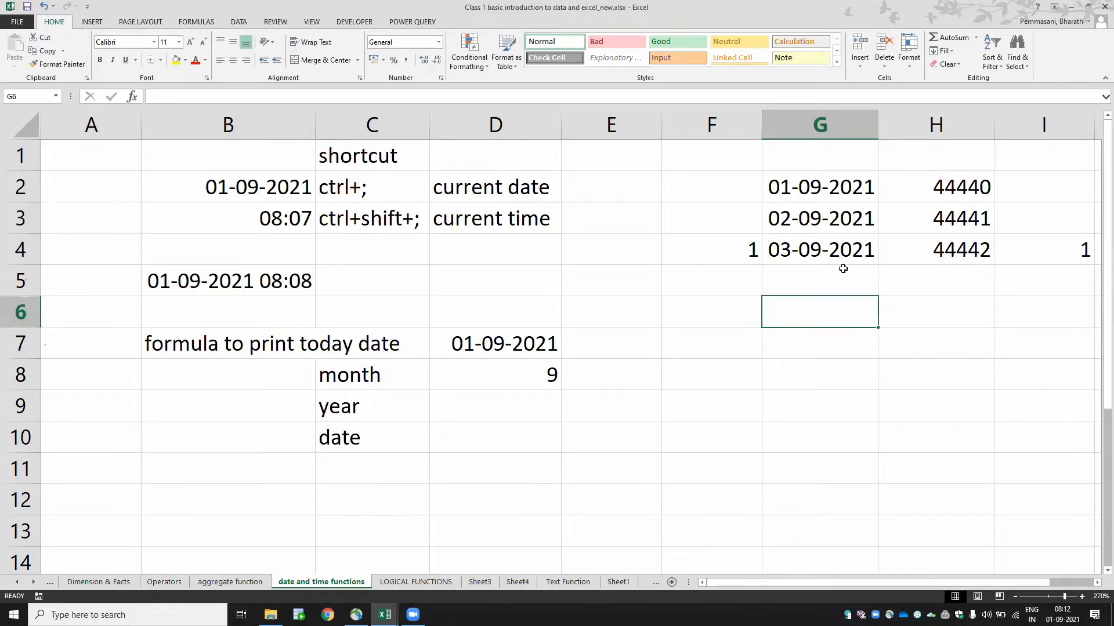
{"action": "key", "text": "Down"}
{"action": "key", "text": "Right"}
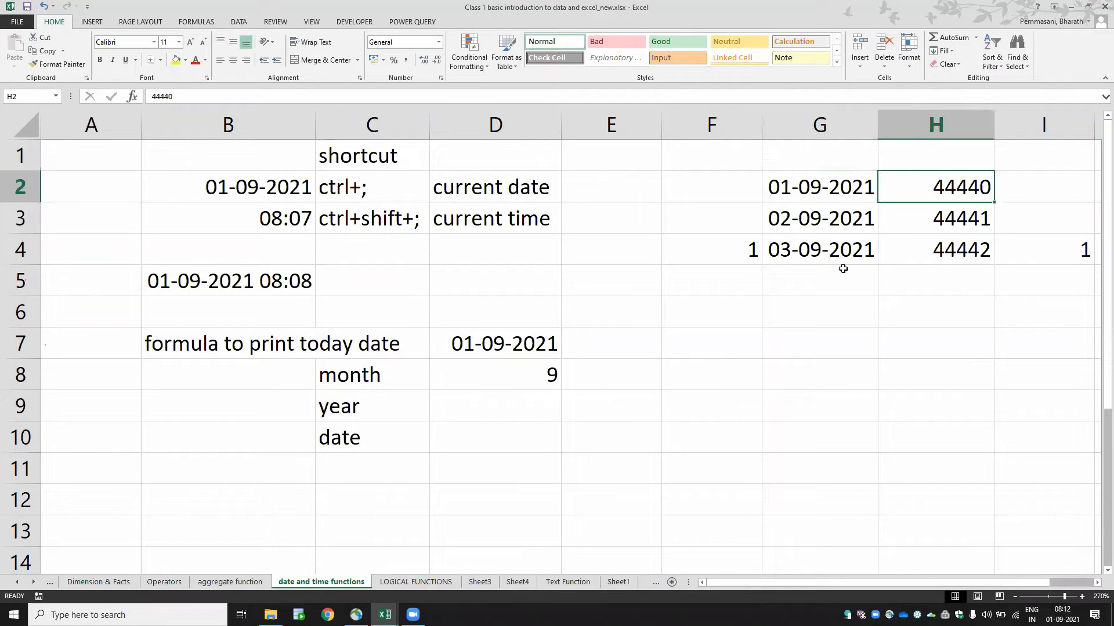
{"action": "key", "text": "Left"}
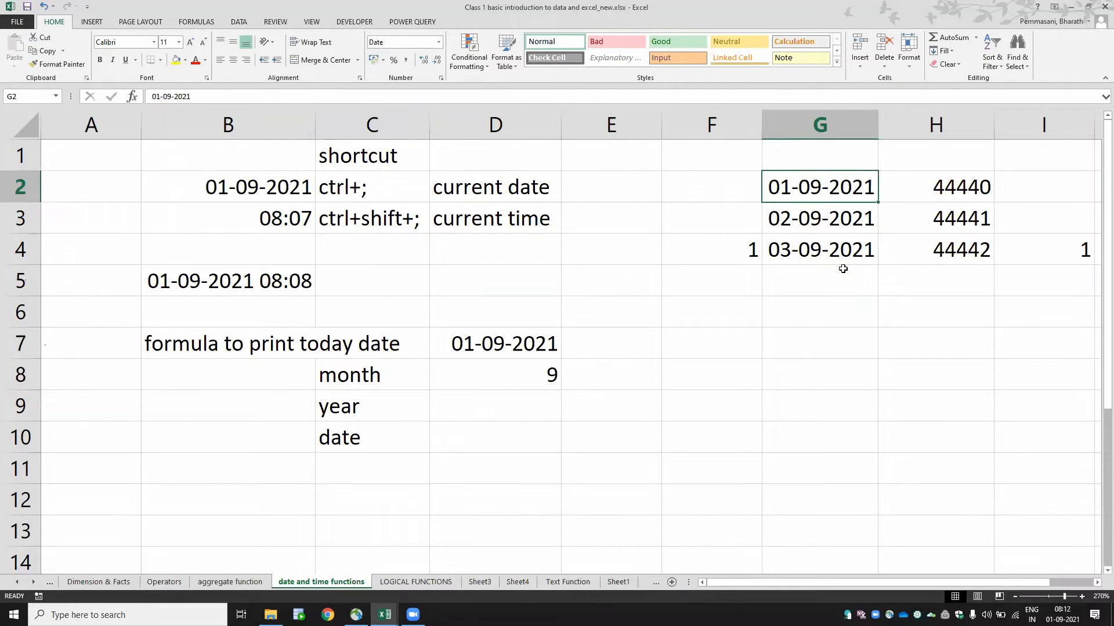
{"action": "key", "text": "shift+Down"}
{"action": "key", "text": "shift+Down"}
{"action": "key", "text": "Down"}
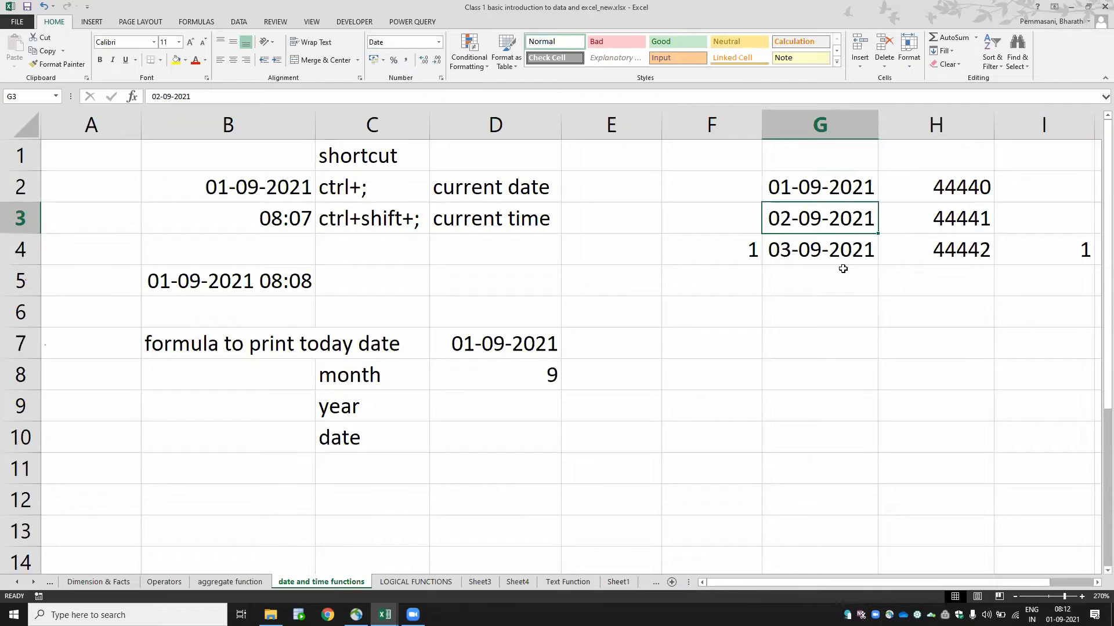
{"action": "key", "text": "Up"}
{"action": "key", "text": "Down"}
{"action": "key", "text": "Up"}
{"action": "key", "text": "Down"}
{"action": "key", "text": "Down"}
{"action": "key", "text": "Up"}
{"action": "key", "text": "Up"}
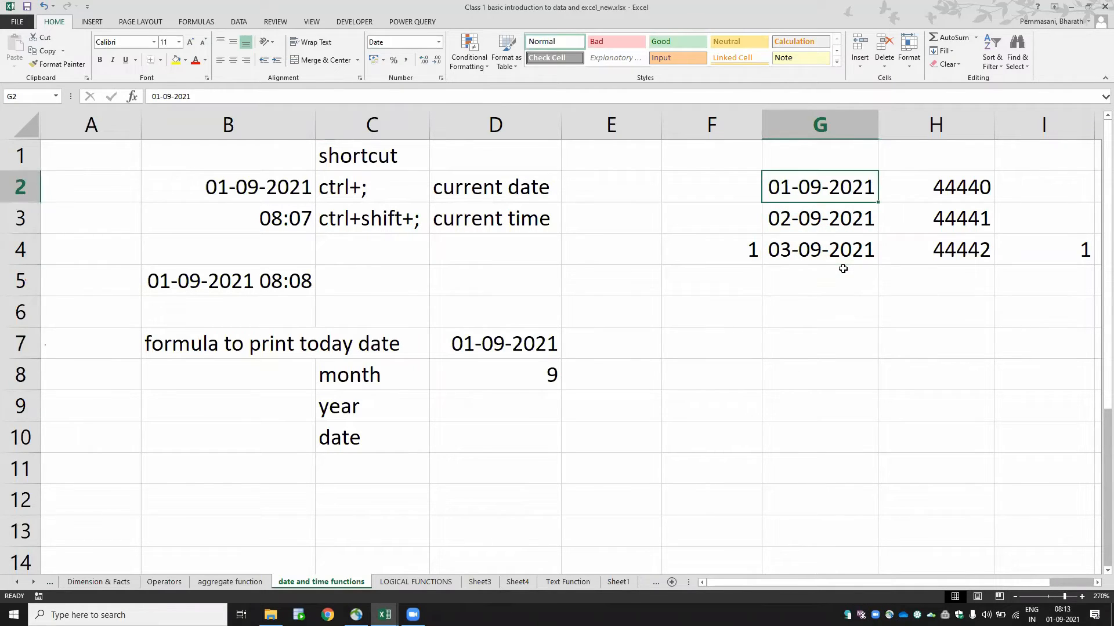
{"action": "key", "text": "Right"}
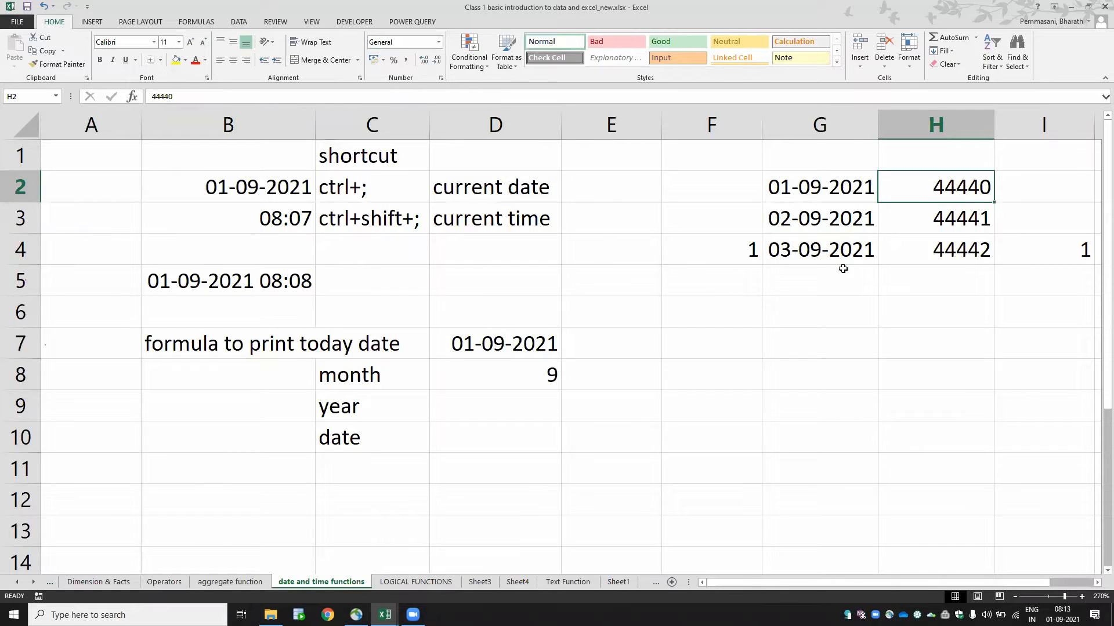
{"action": "key", "text": "Left"}
{"action": "key", "text": "Right"}
{"action": "key", "text": "Down"}
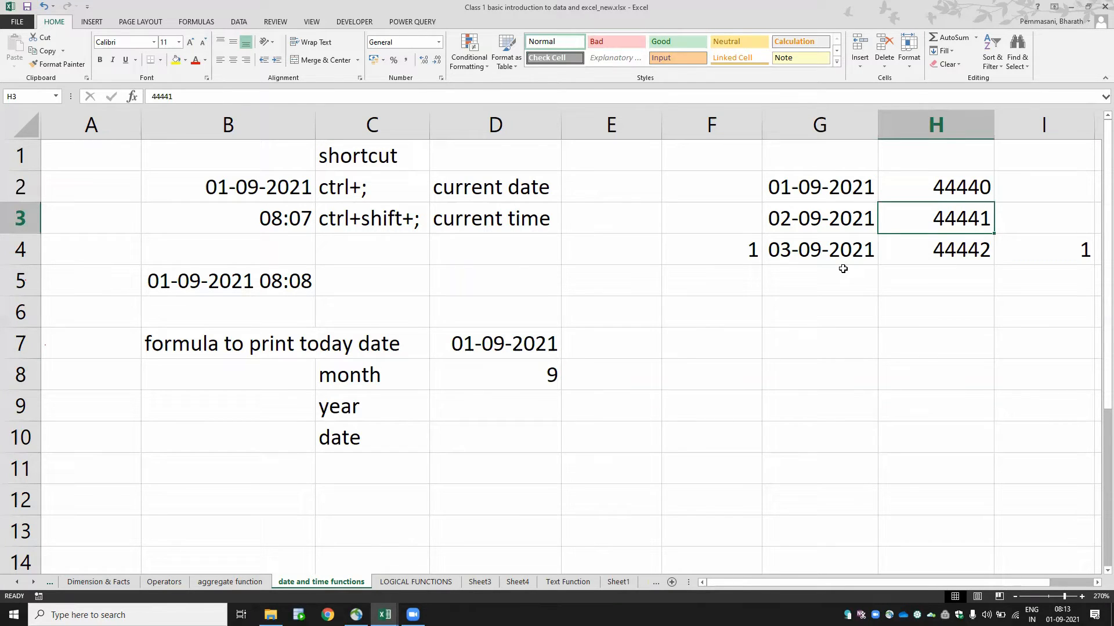
{"action": "key", "text": "Down"}
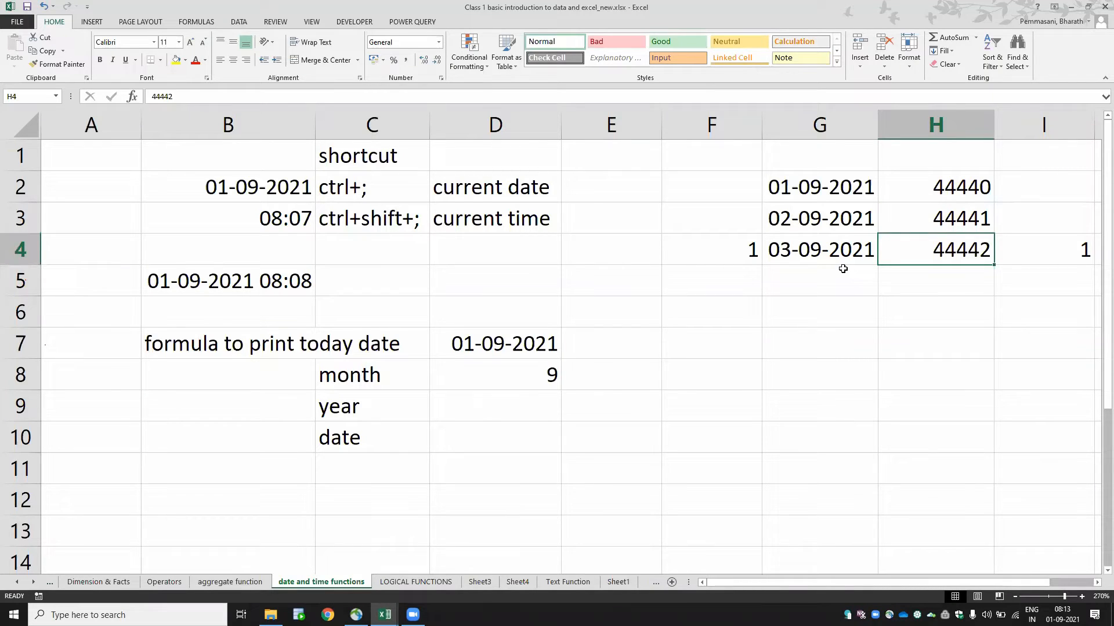
- Delete the difference formulas from I4 and F4
{"action": "key", "text": "Right"}
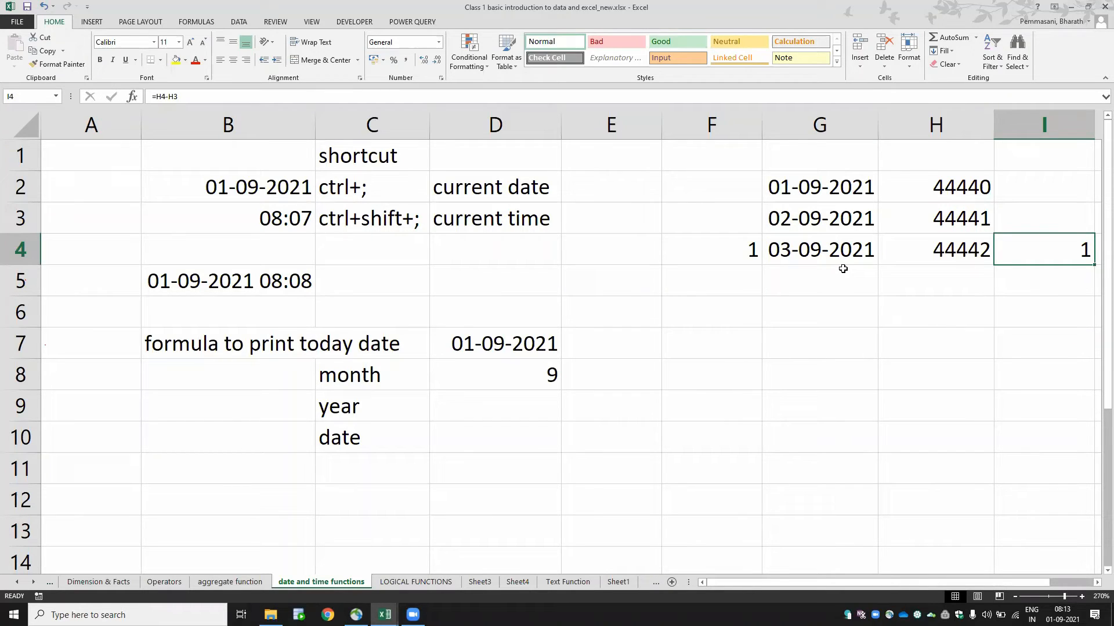
{"action": "key", "text": "Delete"}
{"action": "key", "text": "Left"}
{"action": "key", "text": "Left"}
{"action": "key", "text": "Left"}
{"action": "key", "text": "Right"}
{"action": "key", "text": "Right"}
{"action": "key", "text": "Right"}
{"action": "key", "text": "Right"}
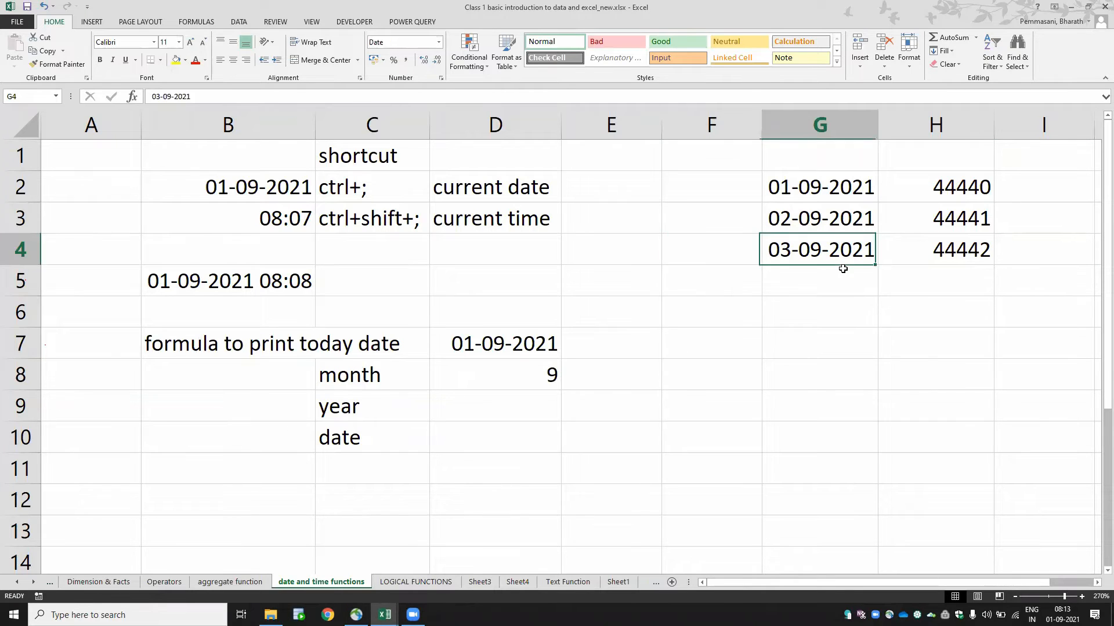
- Calculate the number of days between the first and last dates with the formula =G4-G2 in G7
{"action": "key", "text": "Left"}
{"action": "key", "text": "Left"}
{"action": "key", "text": "Left"}
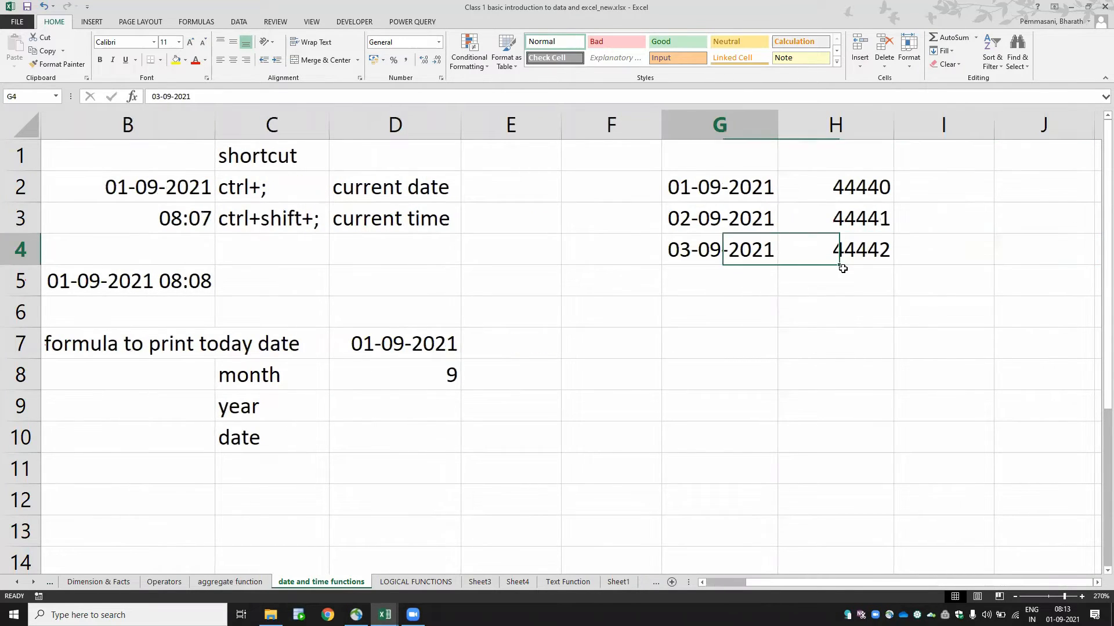
{"action": "key", "text": "Down"}
{"action": "key", "text": "Down"}
{"action": "key", "text": "Down"}
{"action": "type", "text": "="}
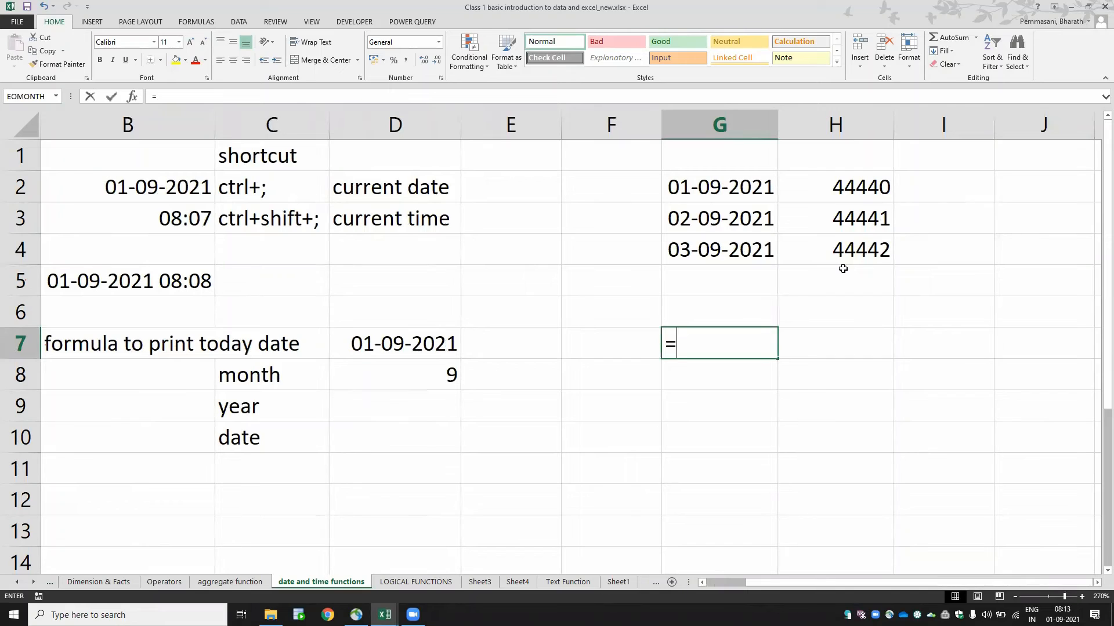
{"action": "key", "text": "Up"}
{"action": "key", "text": "Up"}
{"action": "key", "text": "Up"}
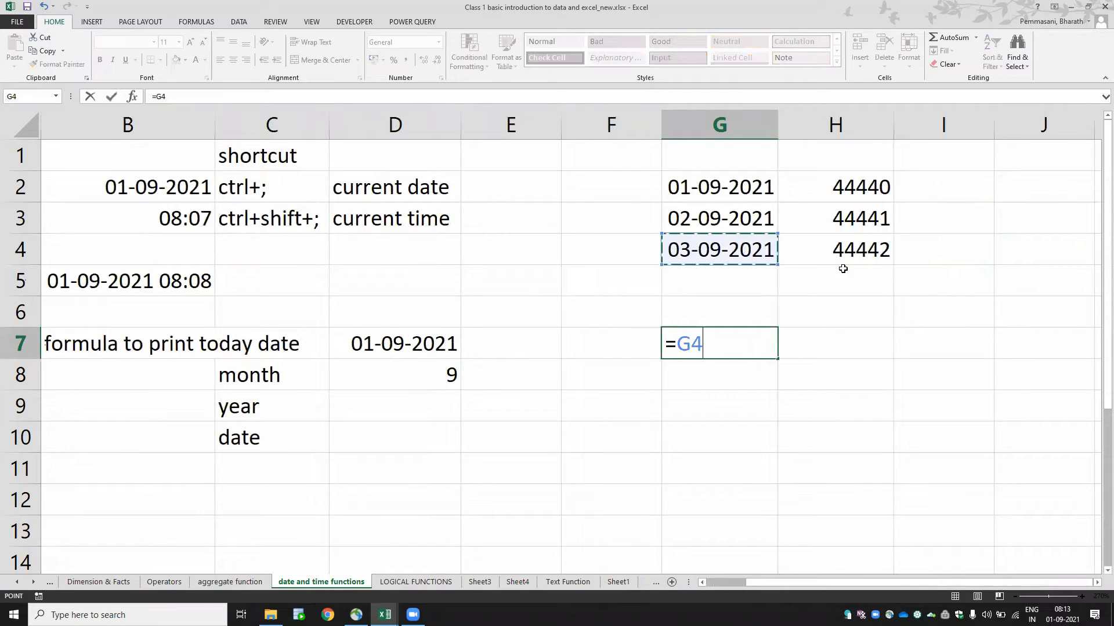
{"action": "type", "text": "-"}
{"action": "key", "text": "Up"}
{"action": "key", "text": "Up"}
{"action": "key", "text": "Up"}
{"action": "key", "text": "Up"}
{"action": "key", "text": "Up"}
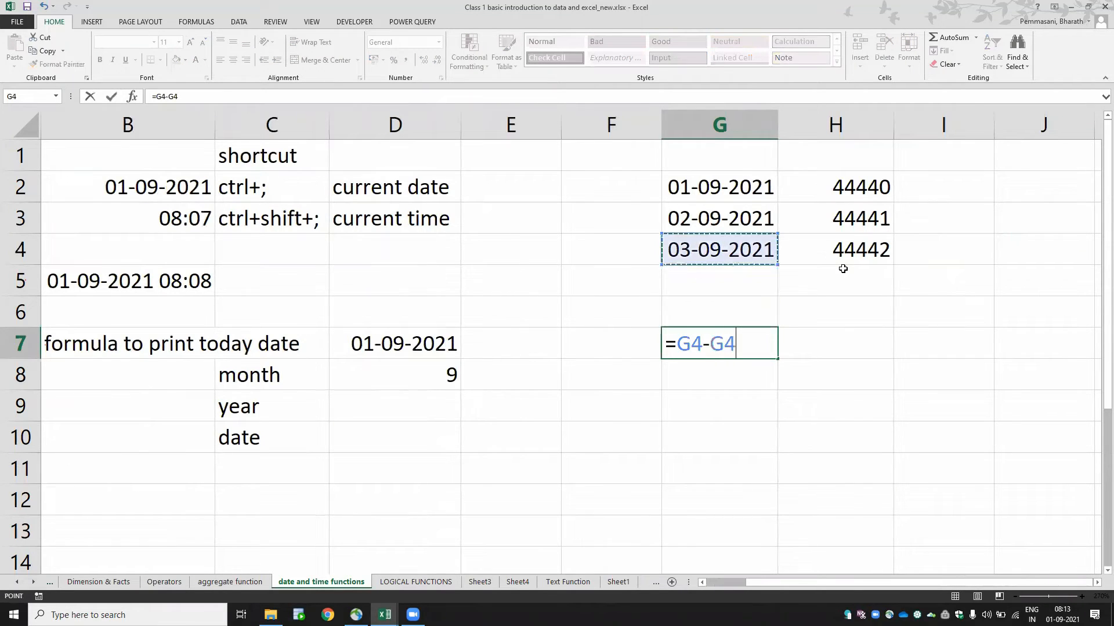
{"action": "key", "text": "Return"}
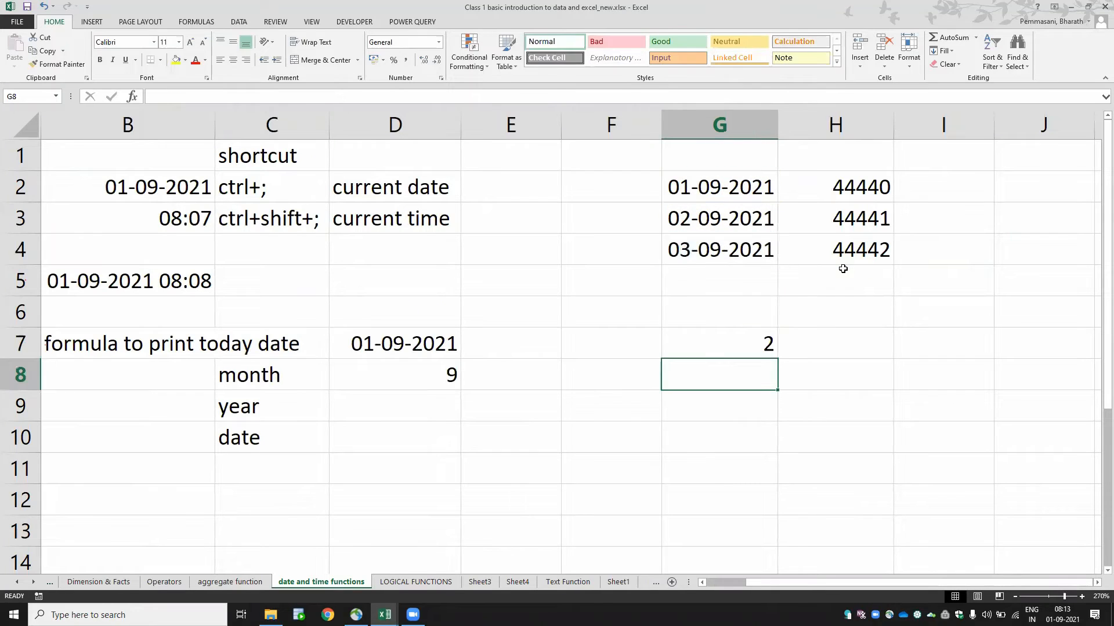
{"action": "key", "text": "Up"}
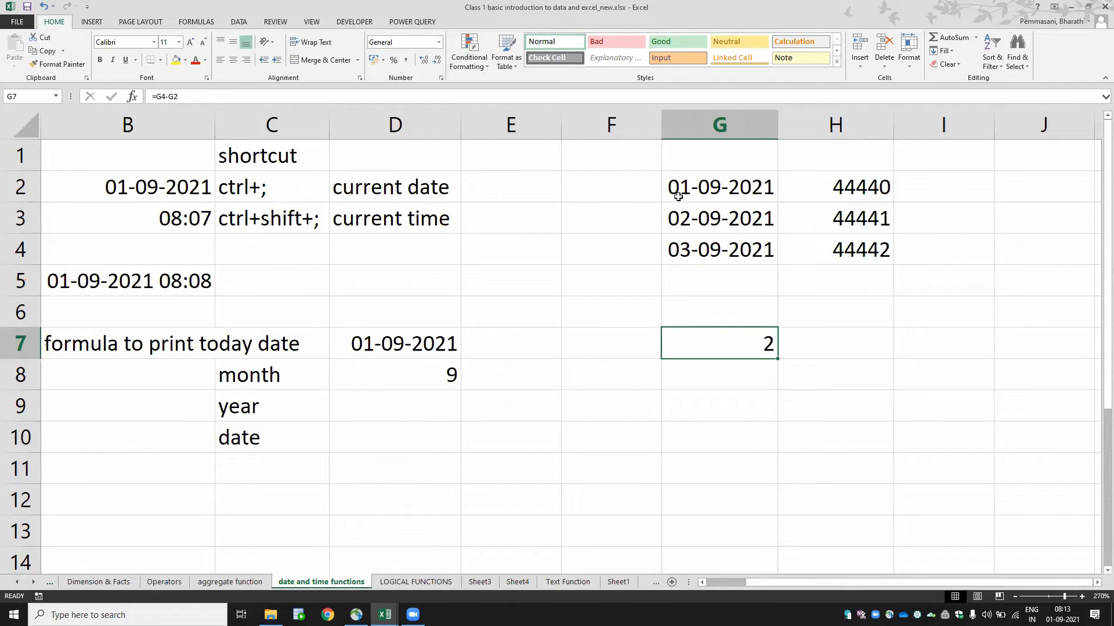
- Change the date in G2 to 01-09-2020
{"action": "left_click", "coordinate": [708, 178]}
{"action": "key", "text": "F2"}
{"action": "key", "text": "BackSpace"}
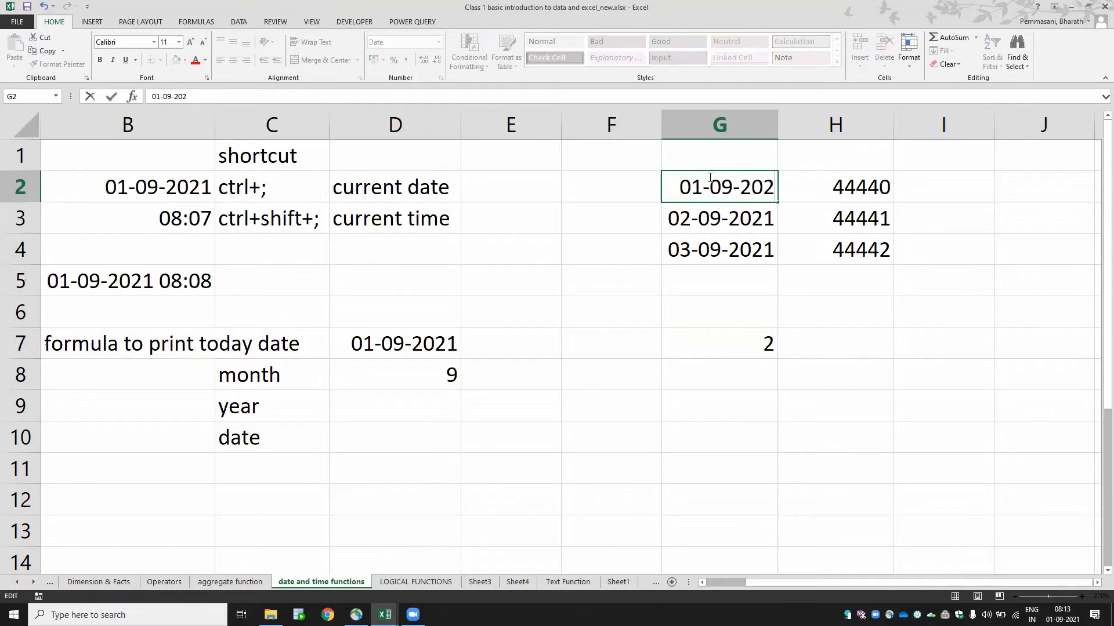
{"action": "type", "text": "0"}
{"action": "key", "text": "Return"}
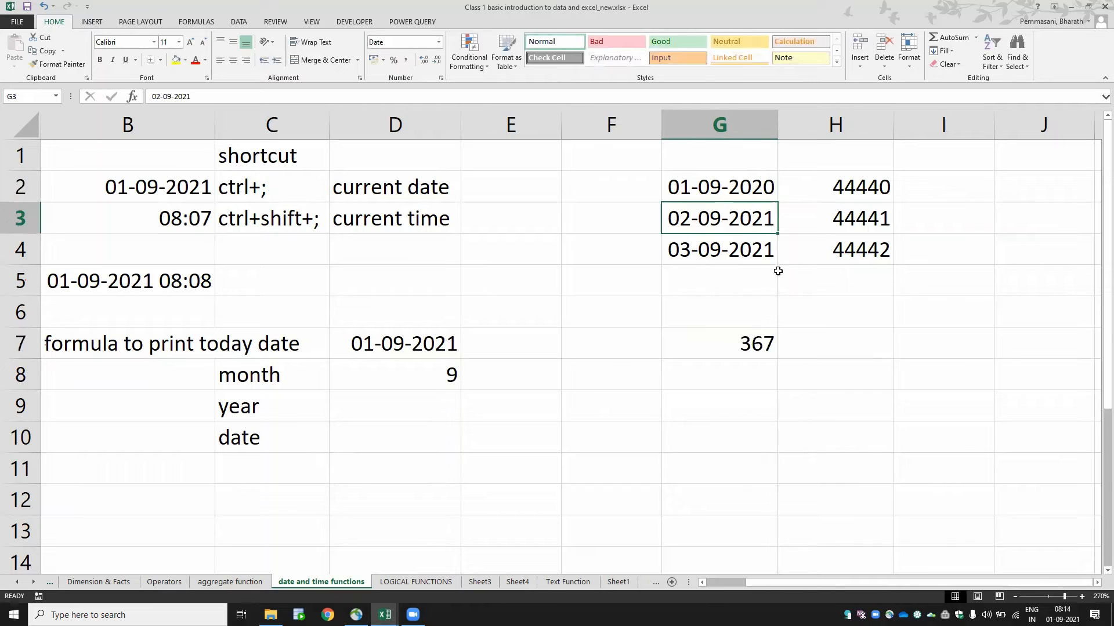
- Convert the date in G2 to its serial number with the formula =NUMBERVALUE(G2) in H2
{"action": "left_click", "coordinate": [844, 185]}
{"action": "type", "text": "=numer"}
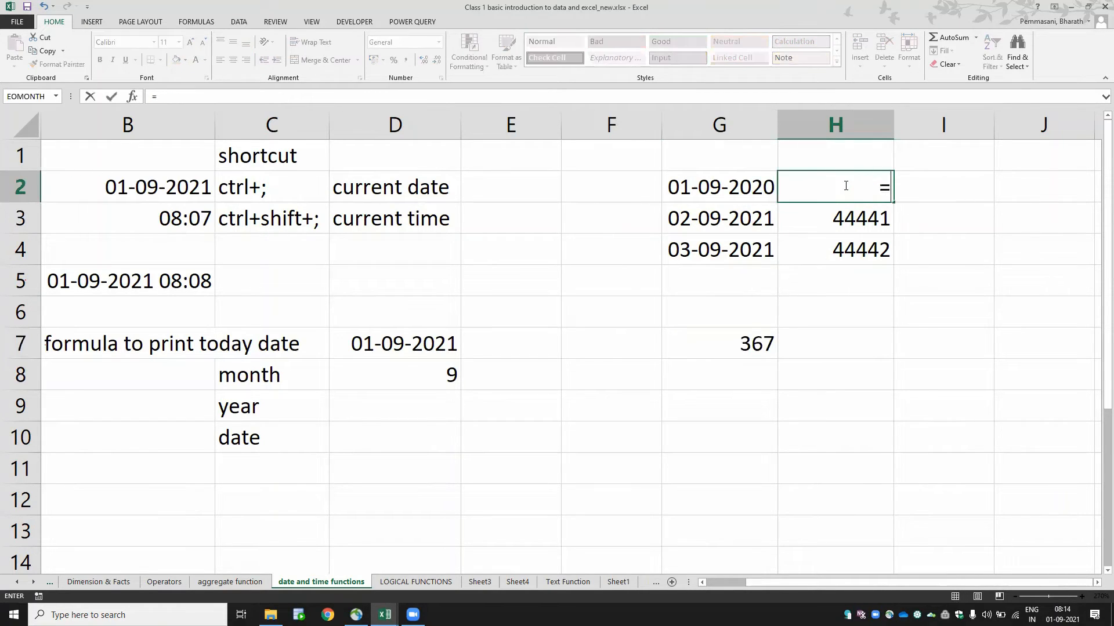
{"action": "key", "text": "BackSpace"}
{"action": "key", "text": "BackSpace"}
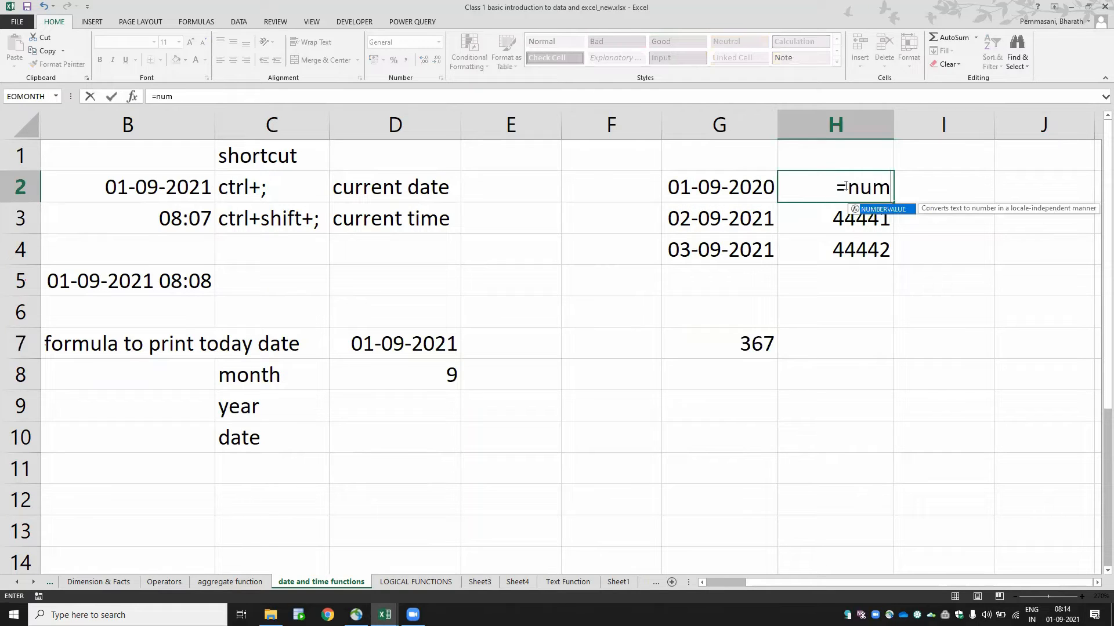
{"action": "key", "text": "Tab"}
{"action": "type", "text": "g2"}
{"action": "key", "text": "ctrl+Return"}
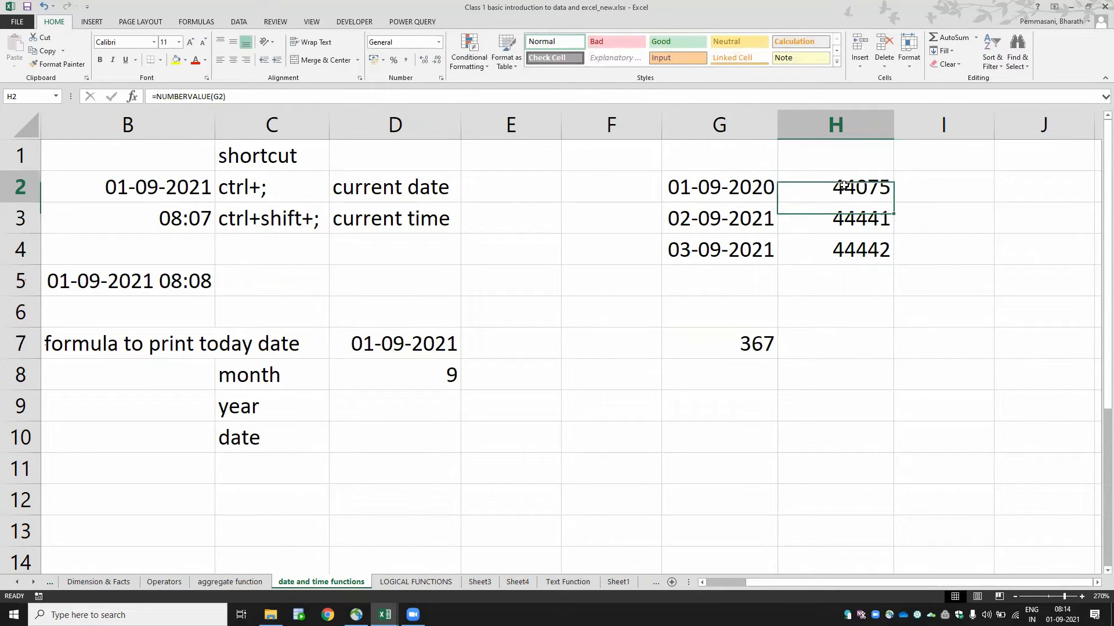
{"action": "left_click", "coordinate": [1053, 322]}
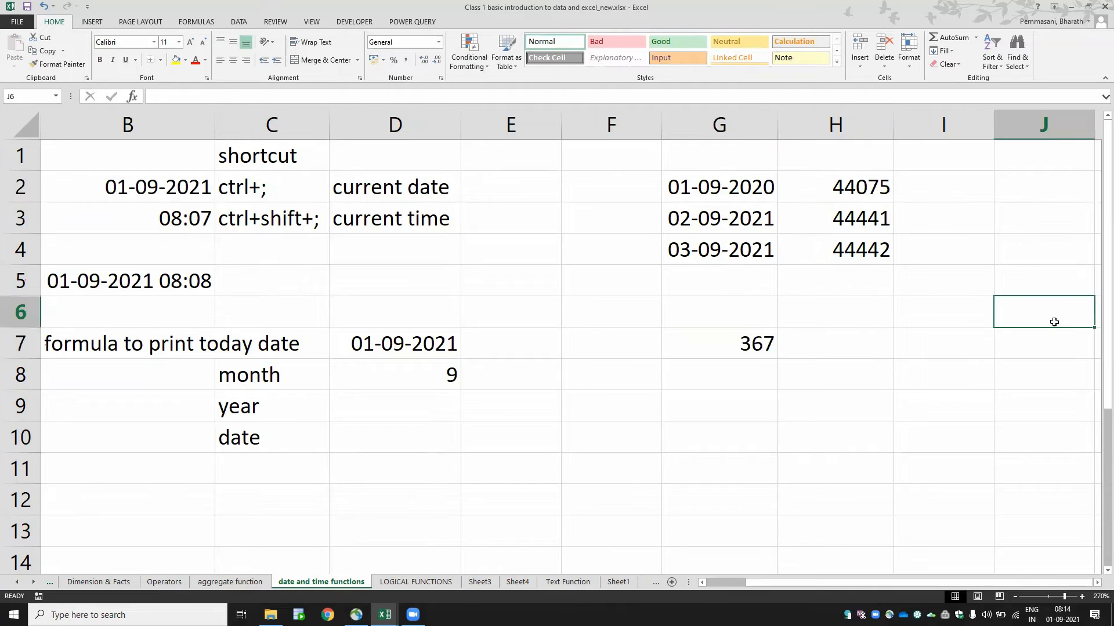
{"action": "key", "text": "Left"}
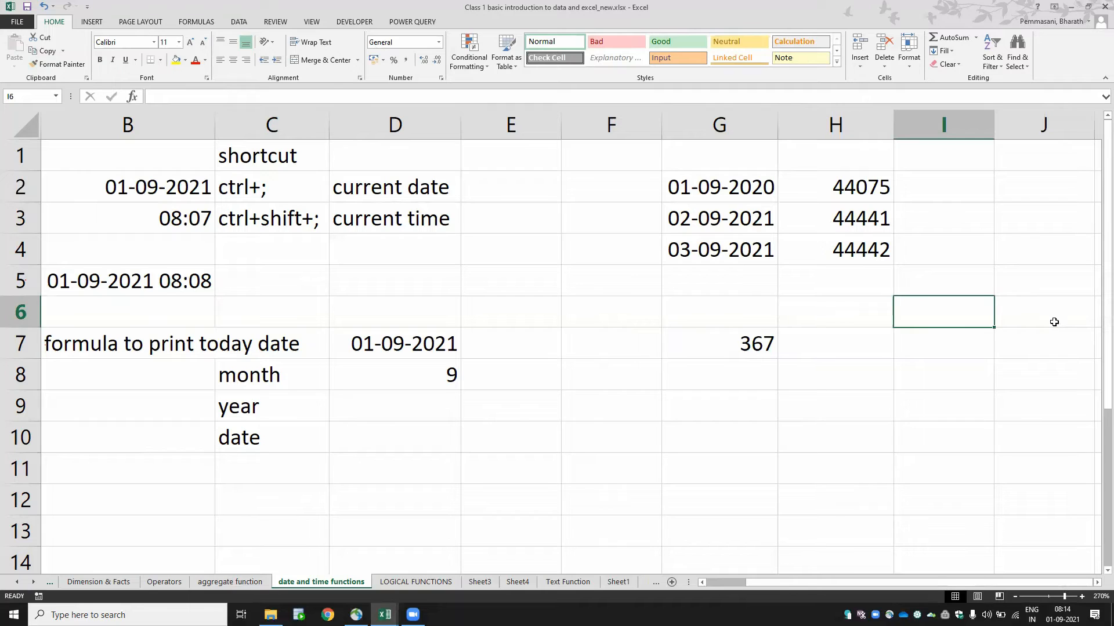
{"action": "key", "text": "Up"}
{"action": "key", "text": "Up"}
{"action": "key", "text": "Left"}
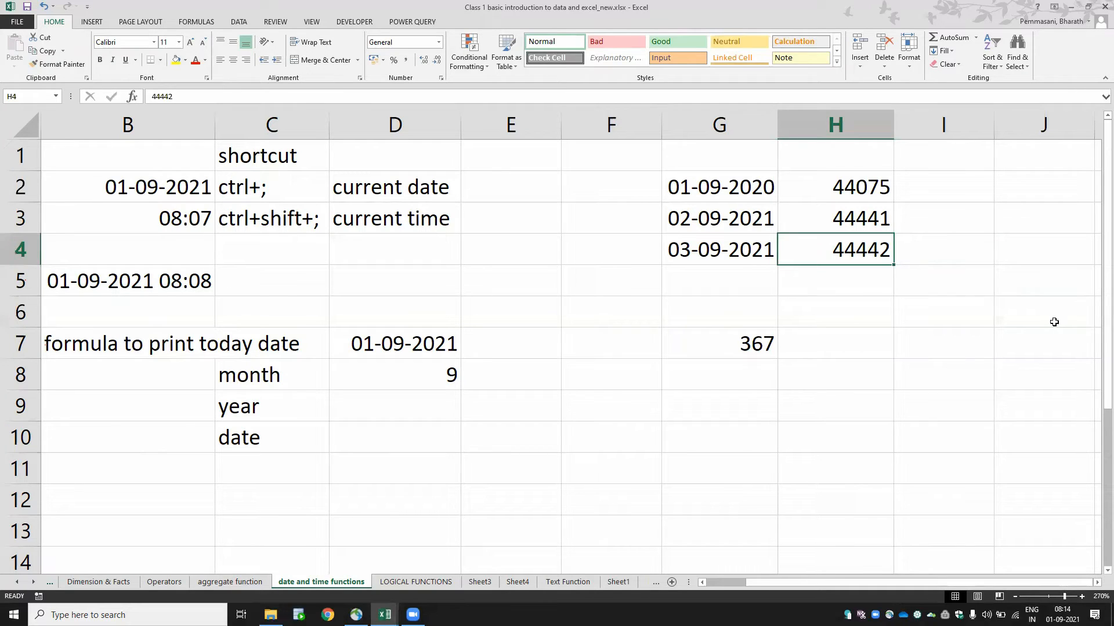
- Examine the serial numbers in H2:H4 and the day-difference formula in G7
{"action": "key", "text": "Up"}
{"action": "key", "text": "Up"}
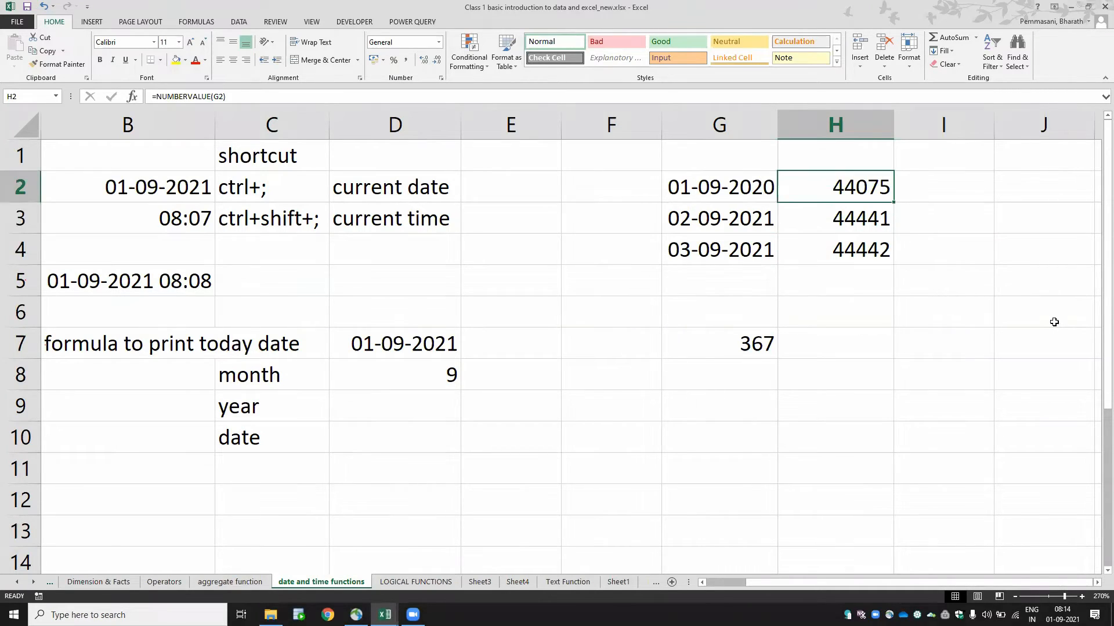
{"action": "key", "text": "Down"}
{"action": "key", "text": "Down"}
{"action": "key", "text": "Down"}
{"action": "key", "text": "Down"}
{"action": "key", "text": "Left"}
{"action": "key", "text": "Down"}
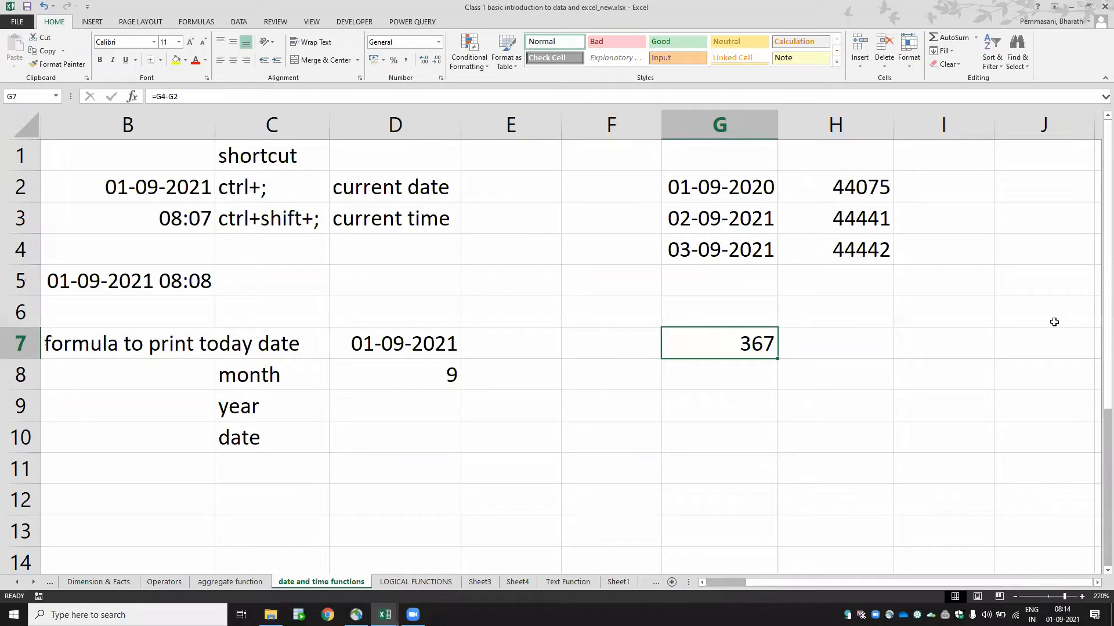
{"action": "key", "text": "Up"}
{"action": "key", "text": "Up"}
{"action": "key", "text": "Up"}
{"action": "key", "text": "Up"}
{"action": "key", "text": "Up"}
{"action": "key", "text": "Left"}
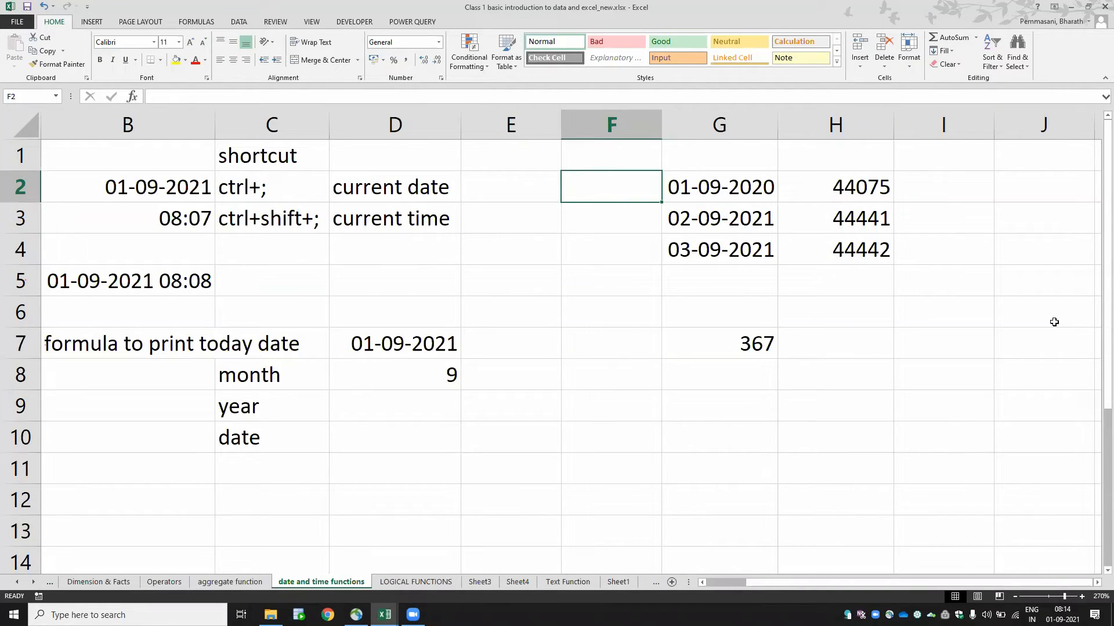
{"action": "type", "text": "=num"}
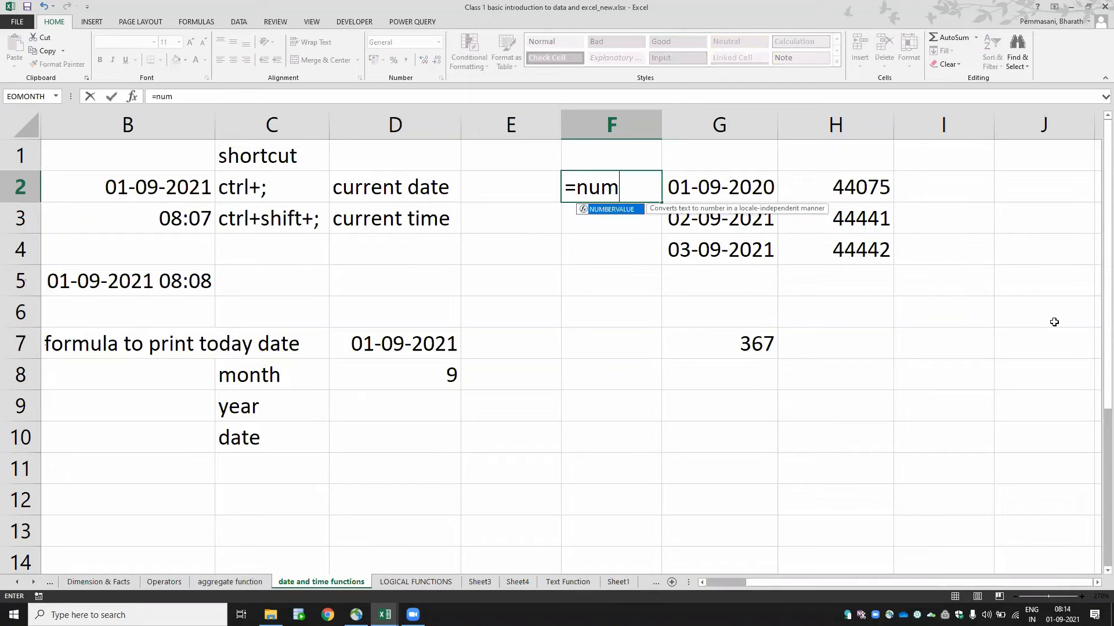
{"action": "type", "text": "ber"}
{"action": "key", "text": "Tab"}
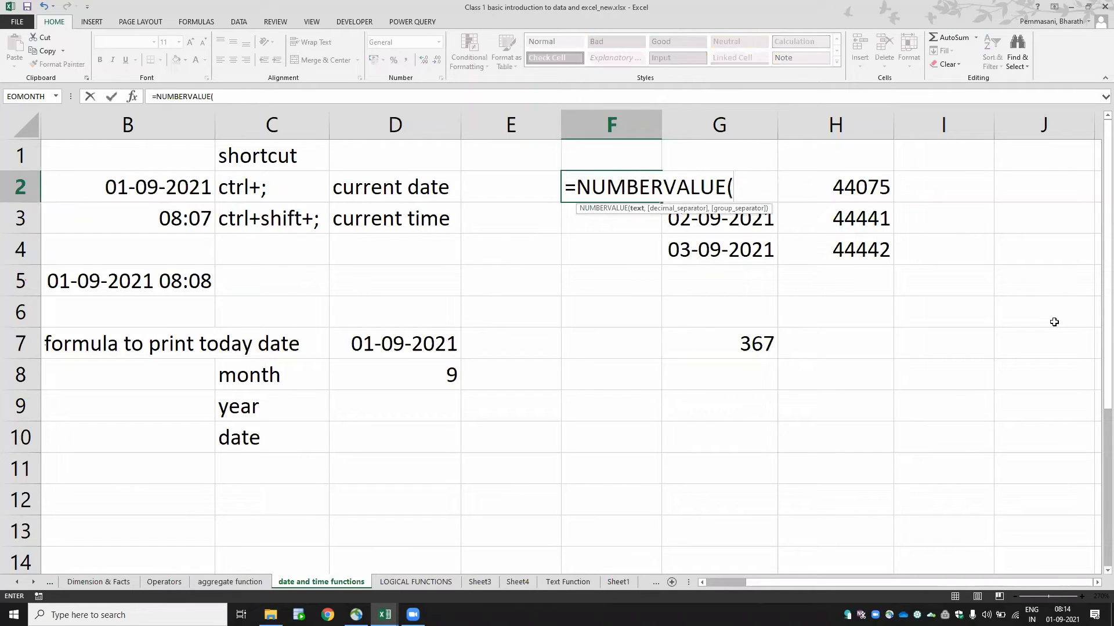
{"action": "key", "text": "Escape"}
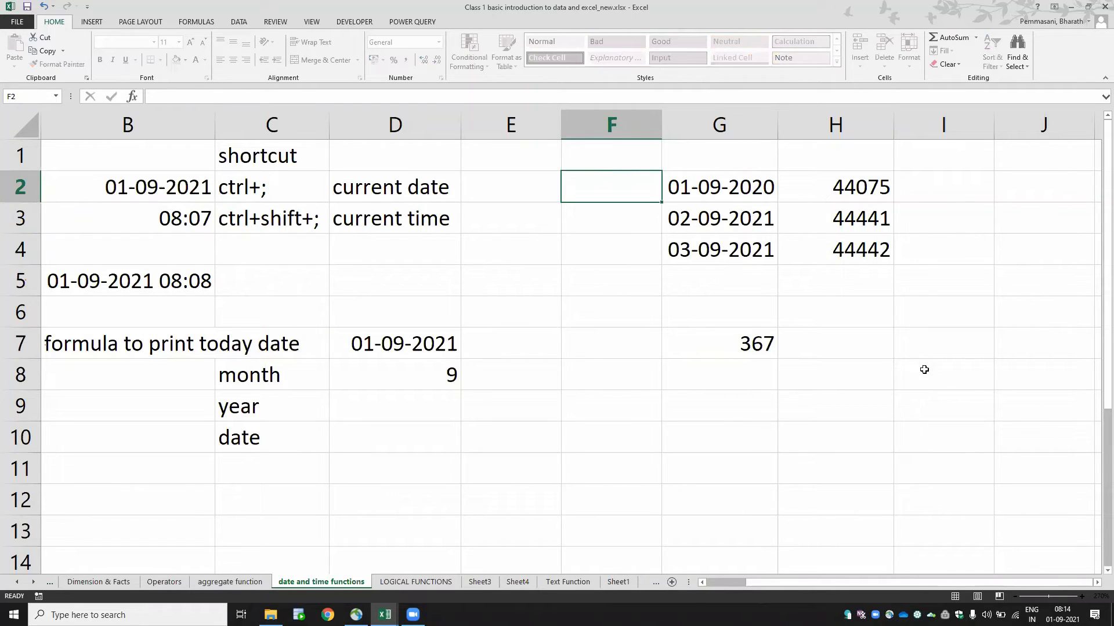
{"action": "type", "text": "=num"}
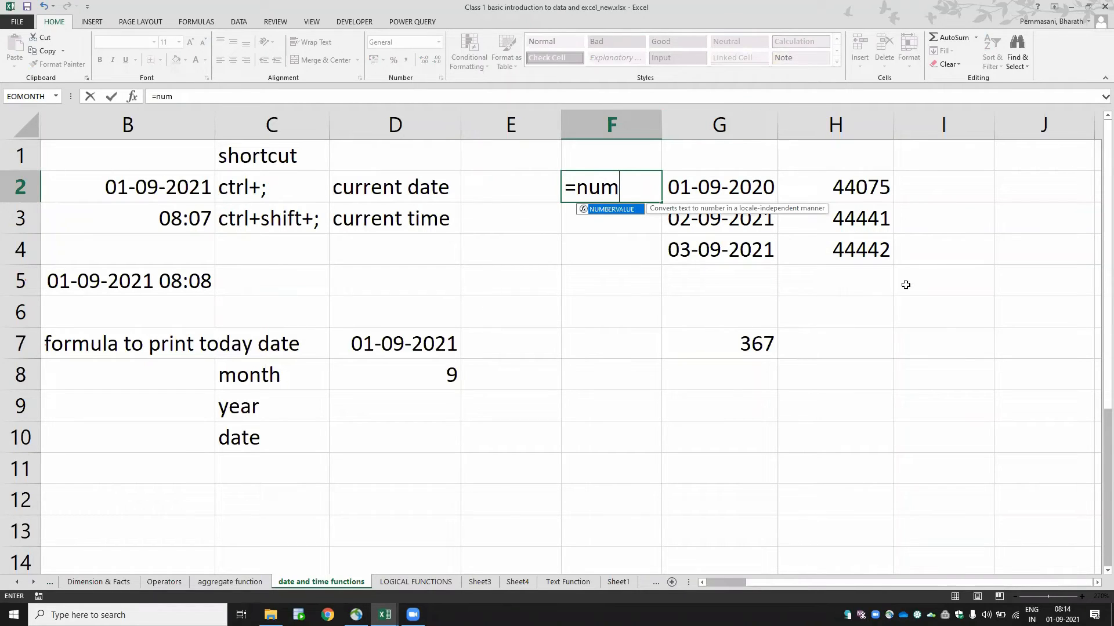
{"action": "key", "text": "Escape"}
{"action": "key", "text": "Escape"}
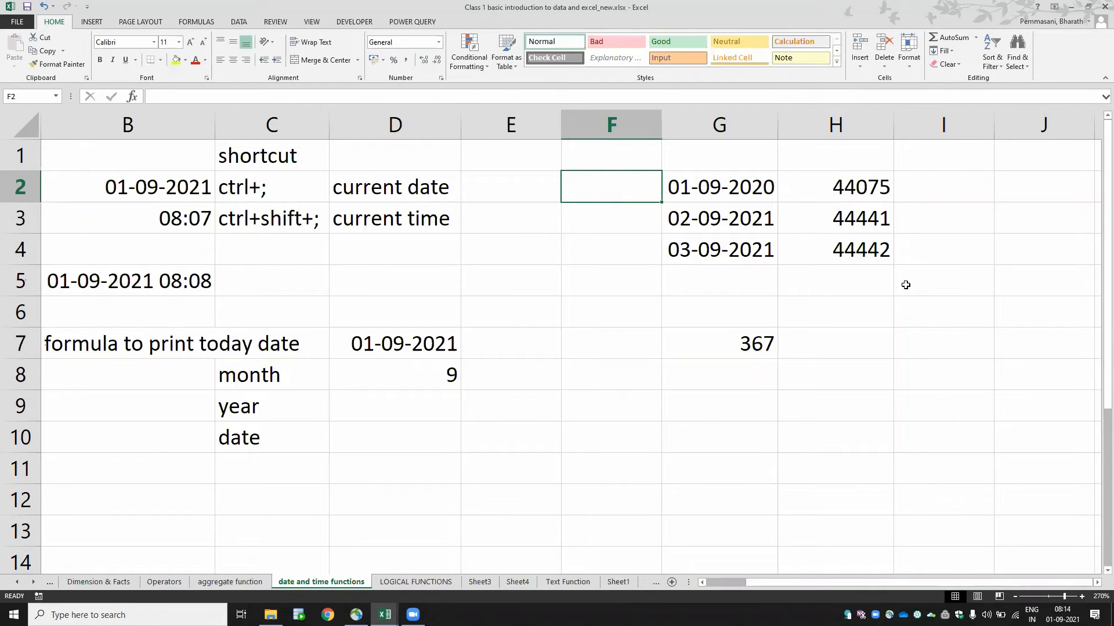
- Examine the date subtraction formula in G7 again
{"action": "key", "text": "Down"}
{"action": "key", "text": "Down"}
{"action": "key", "text": "Down"}
{"action": "key", "text": "Down"}
{"action": "key", "text": "Down"}
{"action": "key", "text": "Down"}
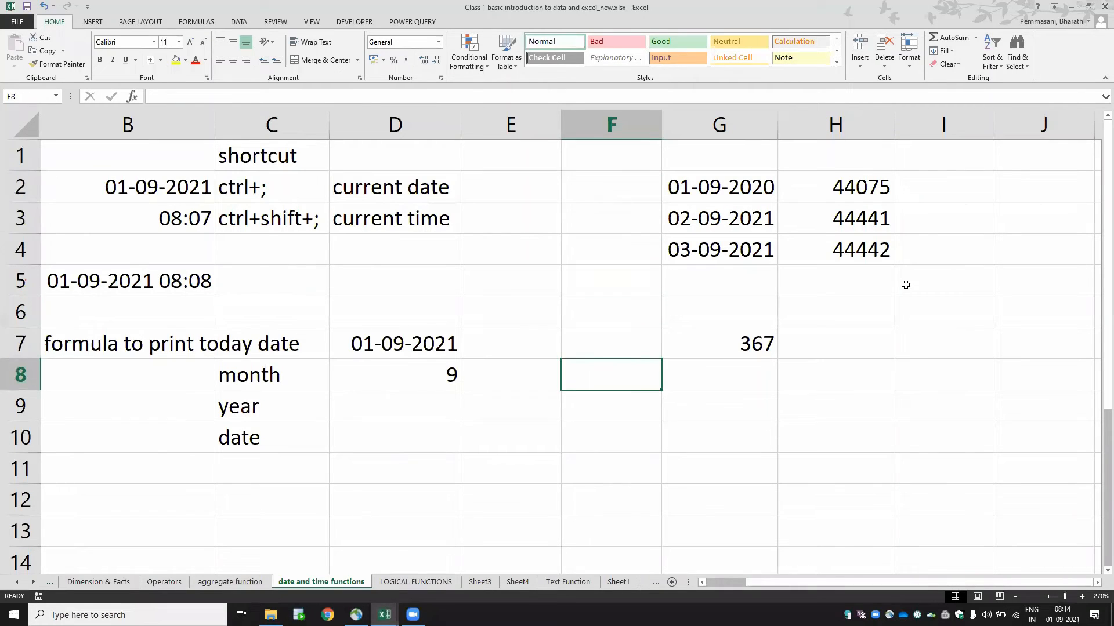
{"action": "key", "text": "Right"}
{"action": "key", "text": "Up"}
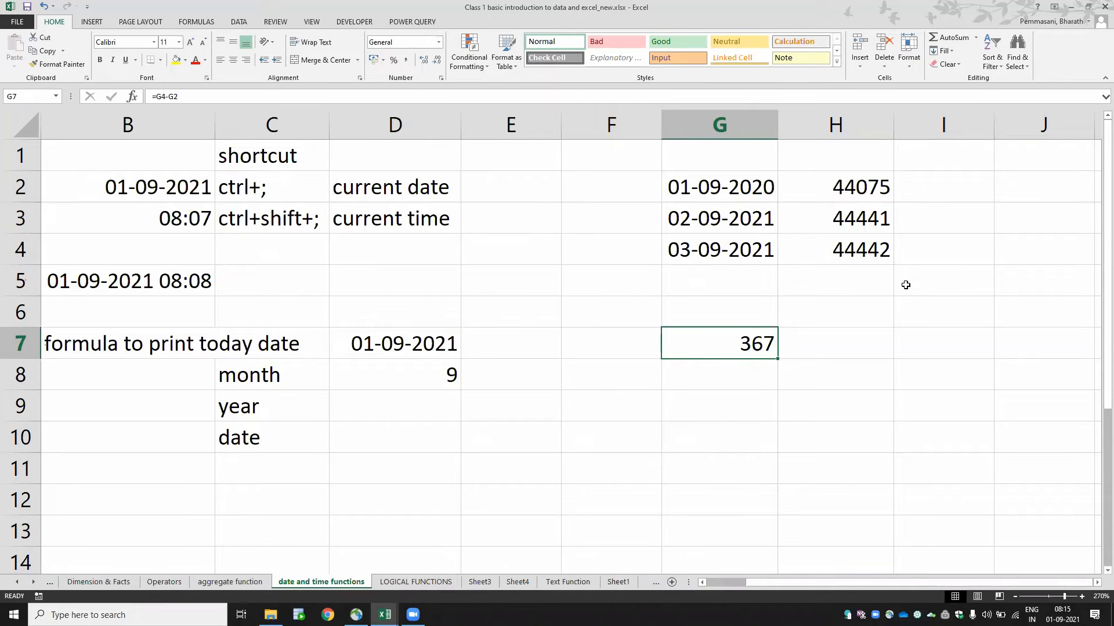
- Review the TODAY formula in D7 and the MONTH formula in D8
{"action": "key", "text": "Left"}
{"action": "key", "text": "Left"}
{"action": "key", "text": "Left"}
{"action": "key", "text": "Left"}
{"action": "key", "text": "Left"}
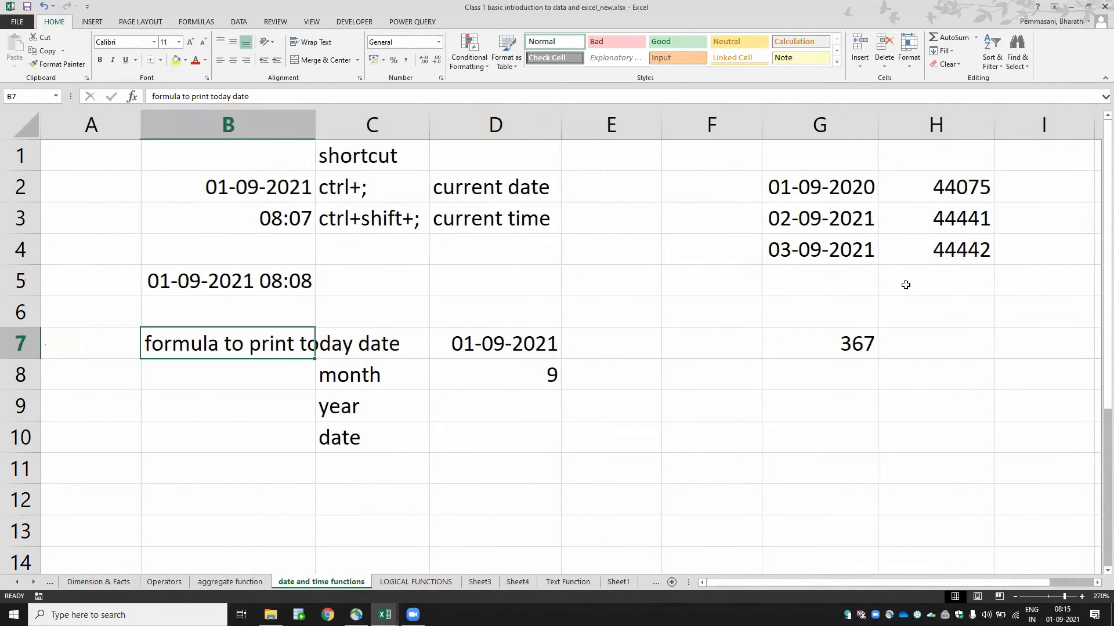
{"action": "key", "text": "Right"}
{"action": "key", "text": "Right"}
{"action": "key", "text": "F2"}
{"action": "key", "text": "Return"}
{"action": "key", "text": "F2"}
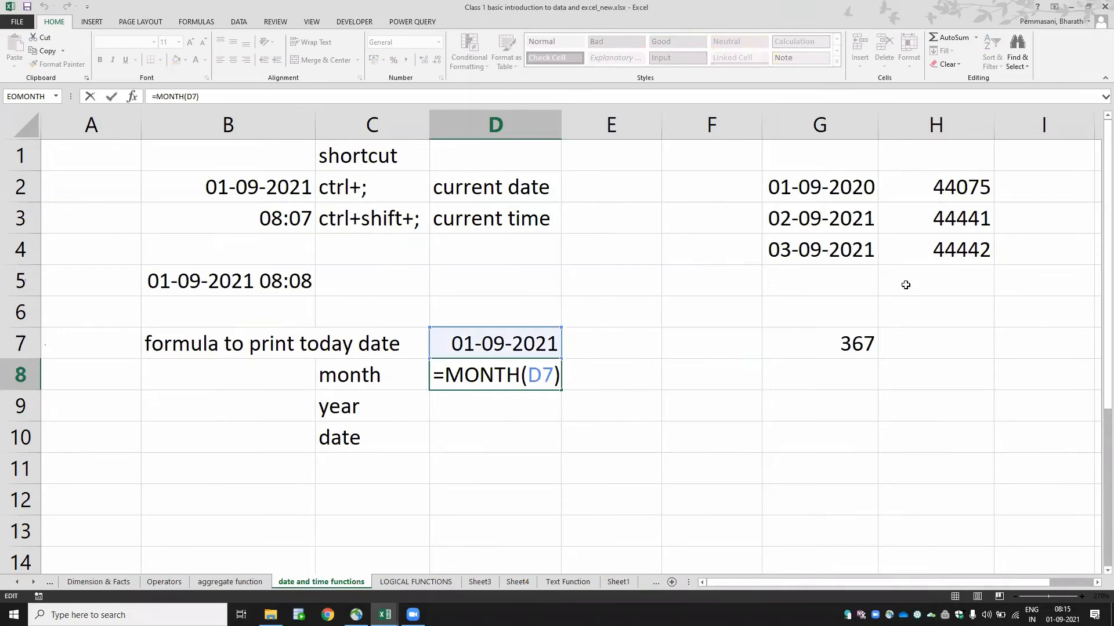
{"action": "key", "text": "Escape"}
- Copy the MONTH formula from D8 into D9, and clear both cells
{"action": "key", "text": "Down"}
{"action": "key", "text": "Up"}
{"action": "key", "text": "ctrl+c"}
{"action": "key", "text": "Down"}
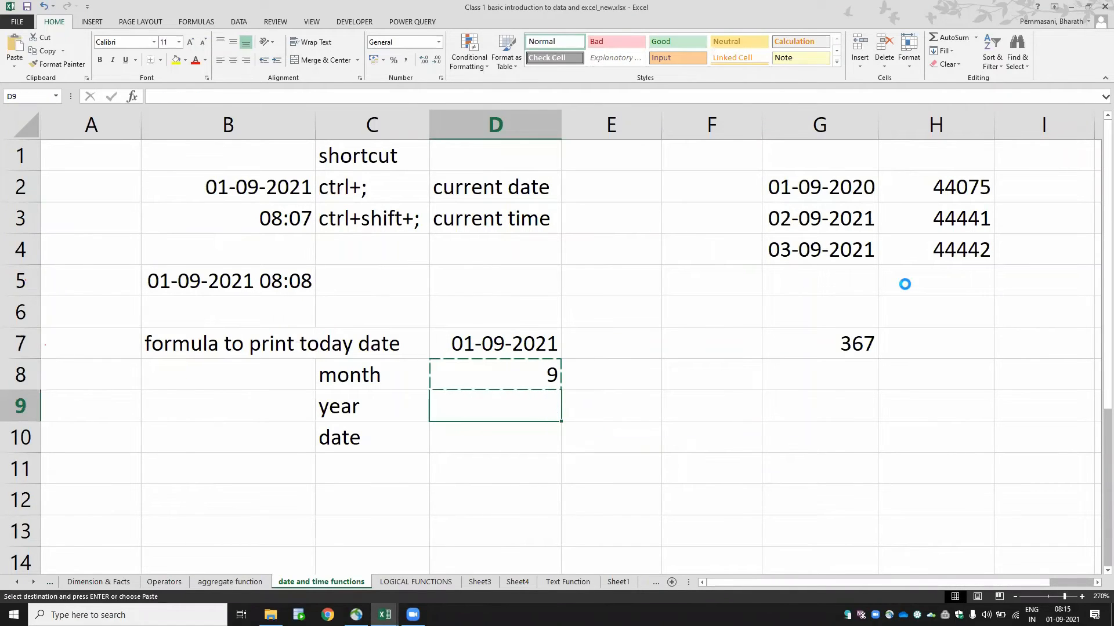
{"action": "key", "text": "ctrl+v"}
{"action": "key", "text": "F2"}
{"action": "key", "text": "Escape"}
{"action": "key", "text": "Up"}
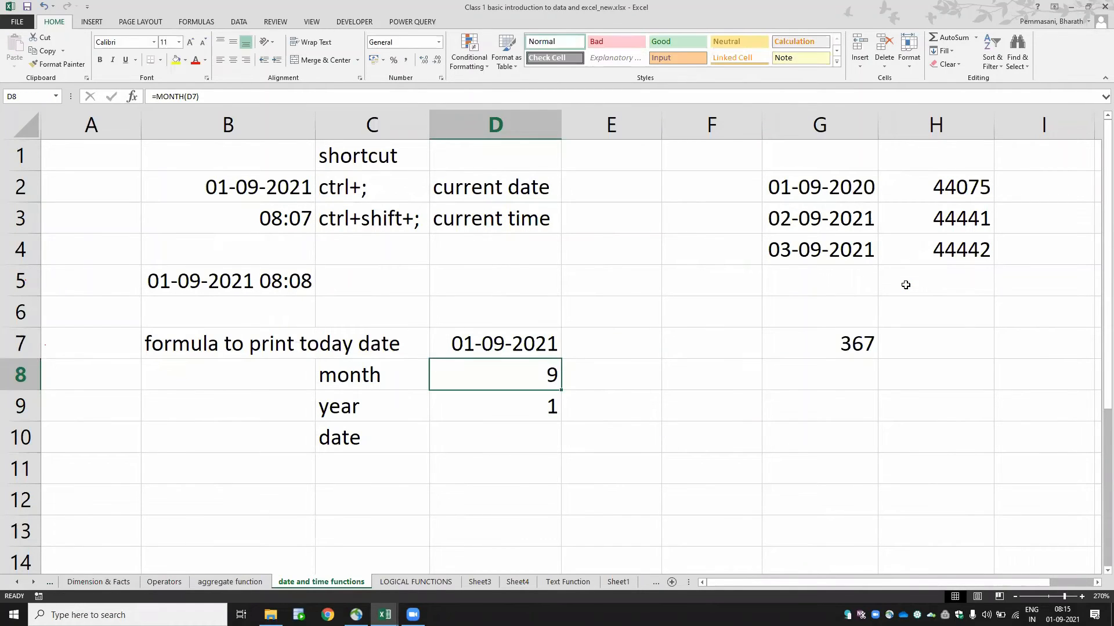
{"action": "key", "text": "shift+Down"}
{"action": "key", "text": "Delete"}
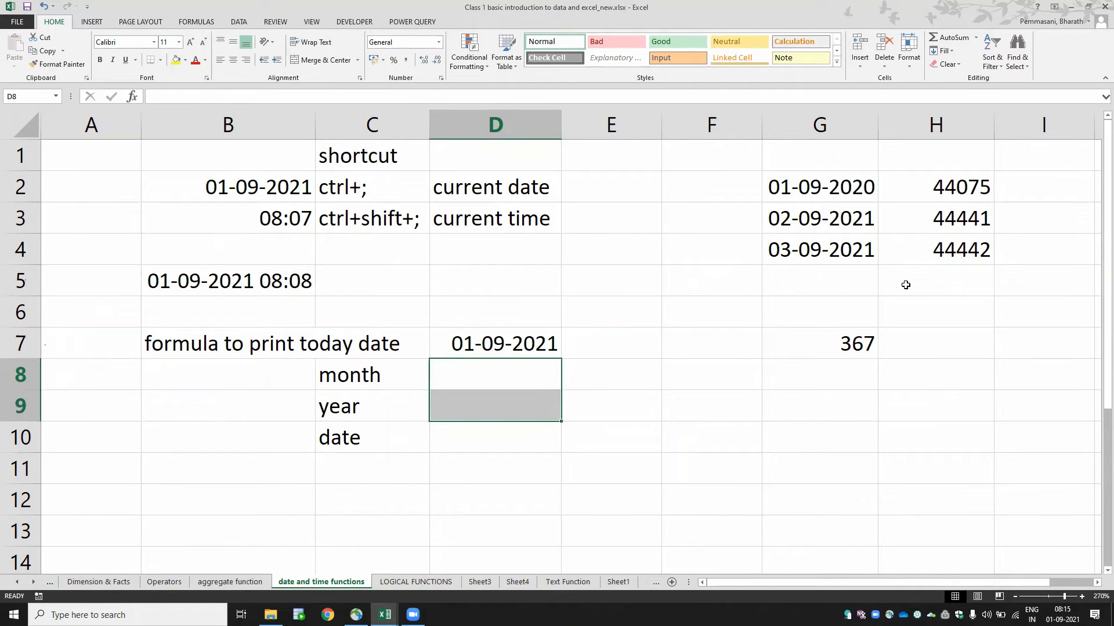
- Replace the "formula to print today date" label in B7 with the label "Today" in C7
{"action": "key", "text": "Left"}
{"action": "key", "text": "Up"}
{"action": "key", "text": "Left"}
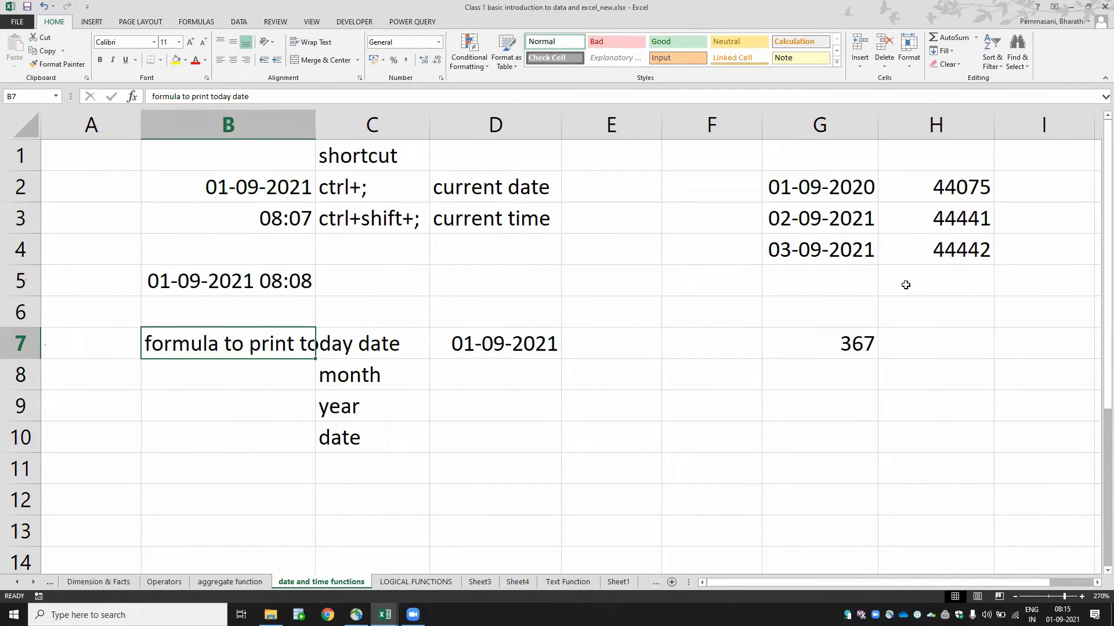
{"action": "key", "text": "Delete"}
{"action": "key", "text": "Right"}
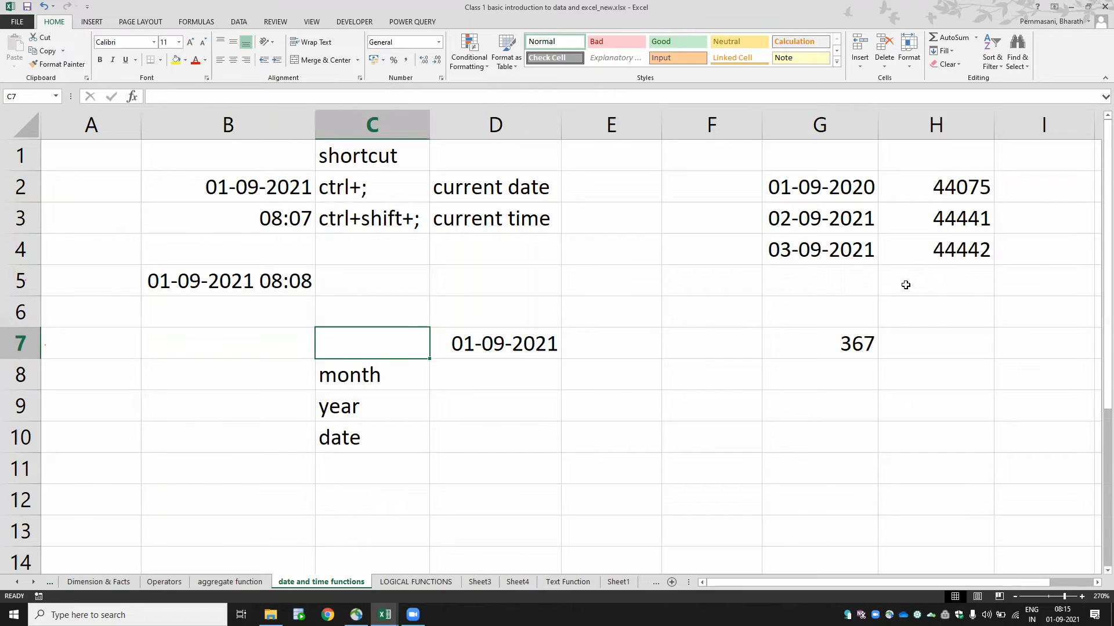
{"action": "type", "text": "Toeday"}
{"action": "key", "text": "BackSpace"}
{"action": "key", "text": "BackSpace"}
{"action": "key", "text": "BackSpace"}
{"action": "key", "text": "BackSpace"}
{"action": "type", "text": "da"}
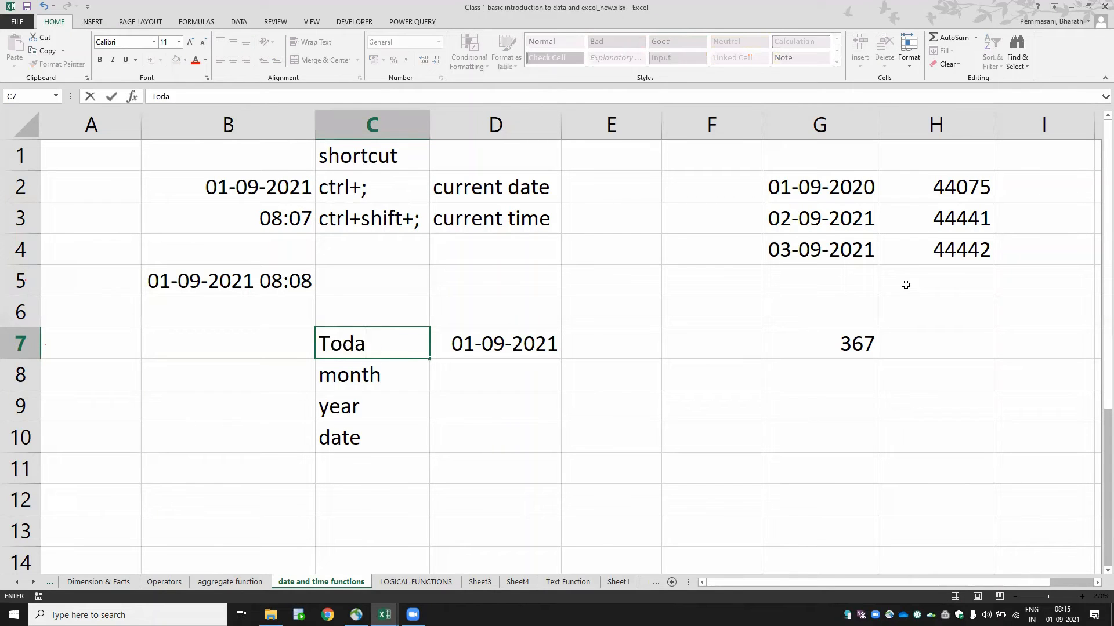
{"action": "type", "text": "y"}
{"action": "key", "text": "Return"}
- Extract the month from today's date with the formula =MONTH(D7) in D8
{"action": "key", "text": "Up"}
{"action": "key", "text": "Right"}
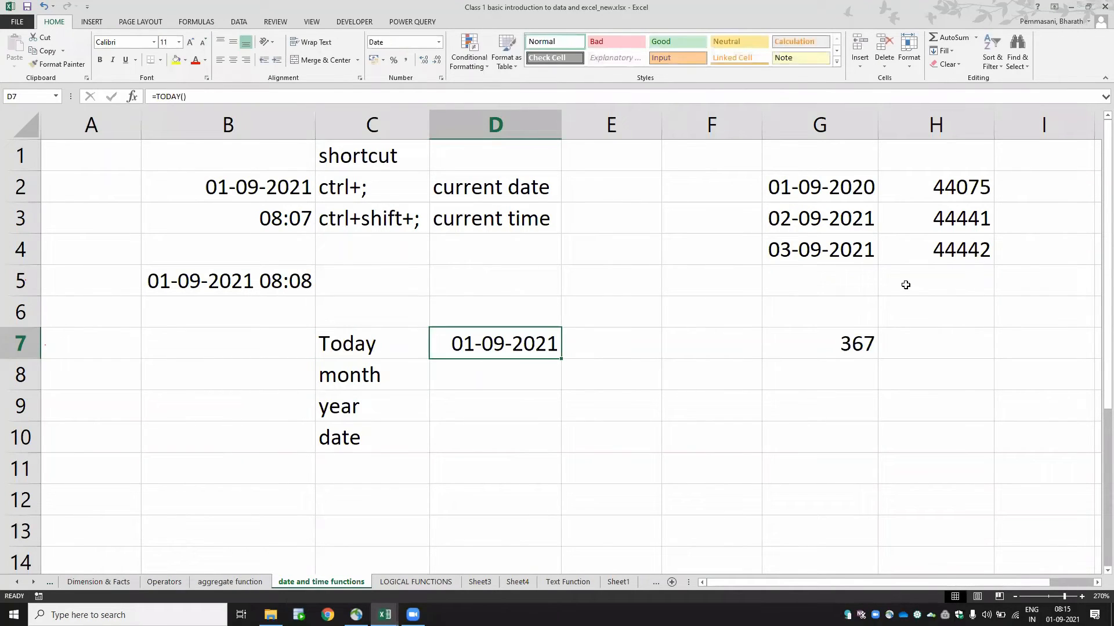
{"action": "key", "text": "Down"}
{"action": "key", "text": "Up"}
{"action": "key", "text": "Down"}
{"action": "type", "text": "=mon"}
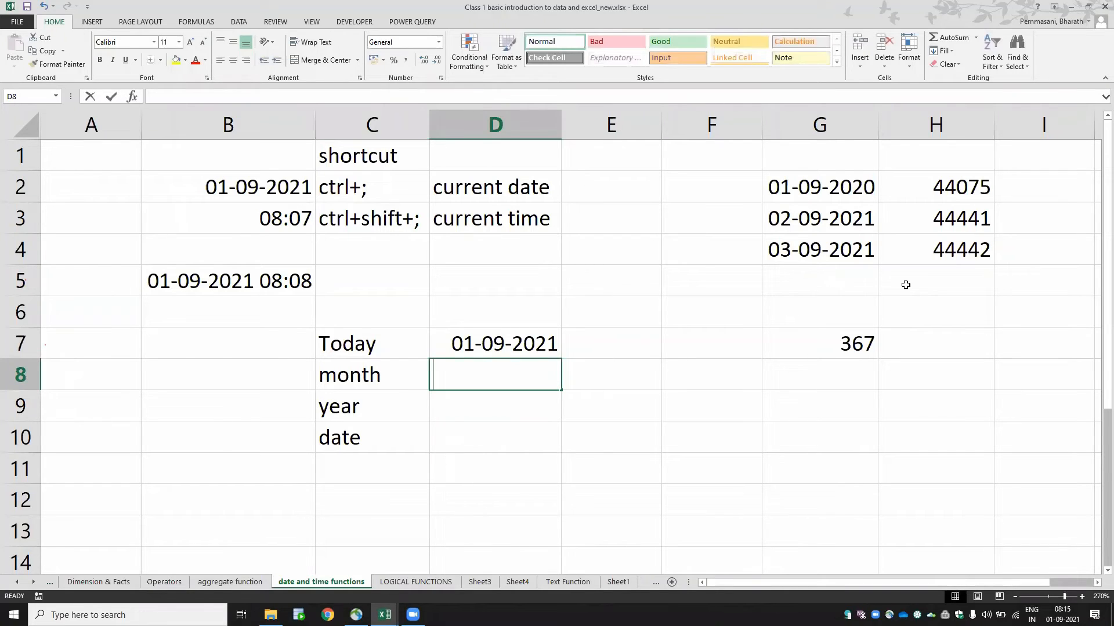
{"action": "key", "text": "Tab"}
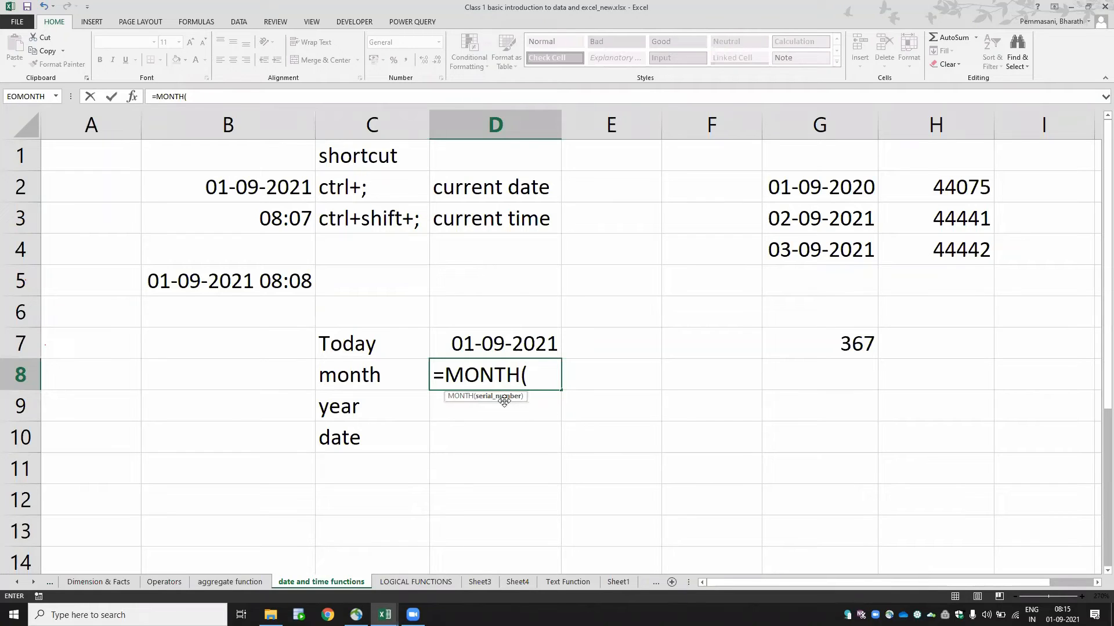
{"action": "left_click", "coordinate": [522, 345]}
{"action": "type", "text": ")"}
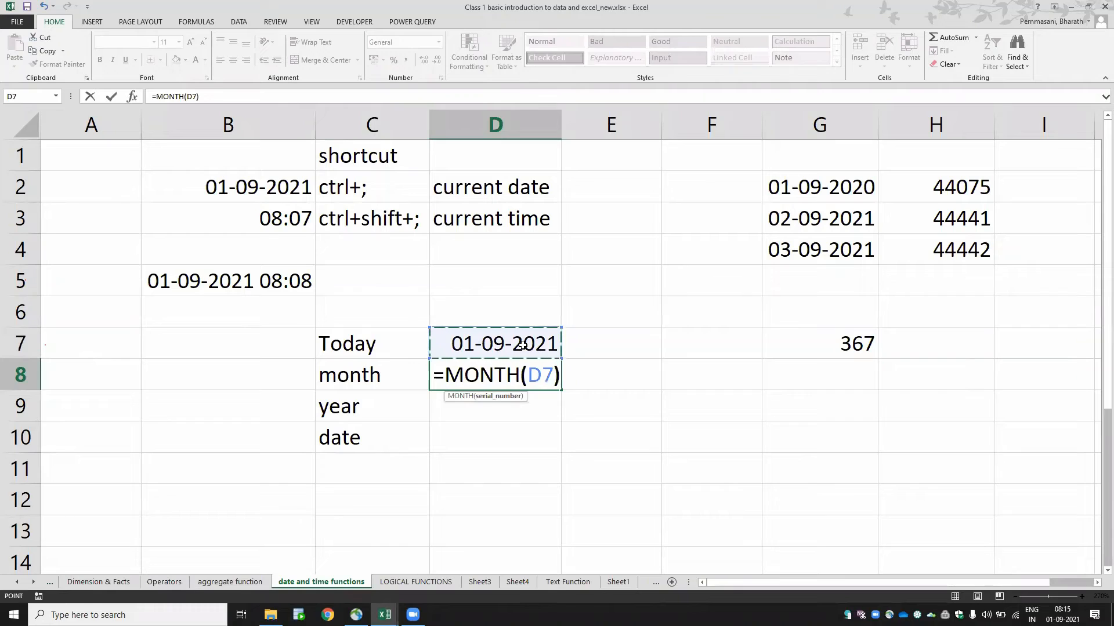
{"action": "key", "text": "ctrl+Return"}
{"action": "key", "text": "Return"}
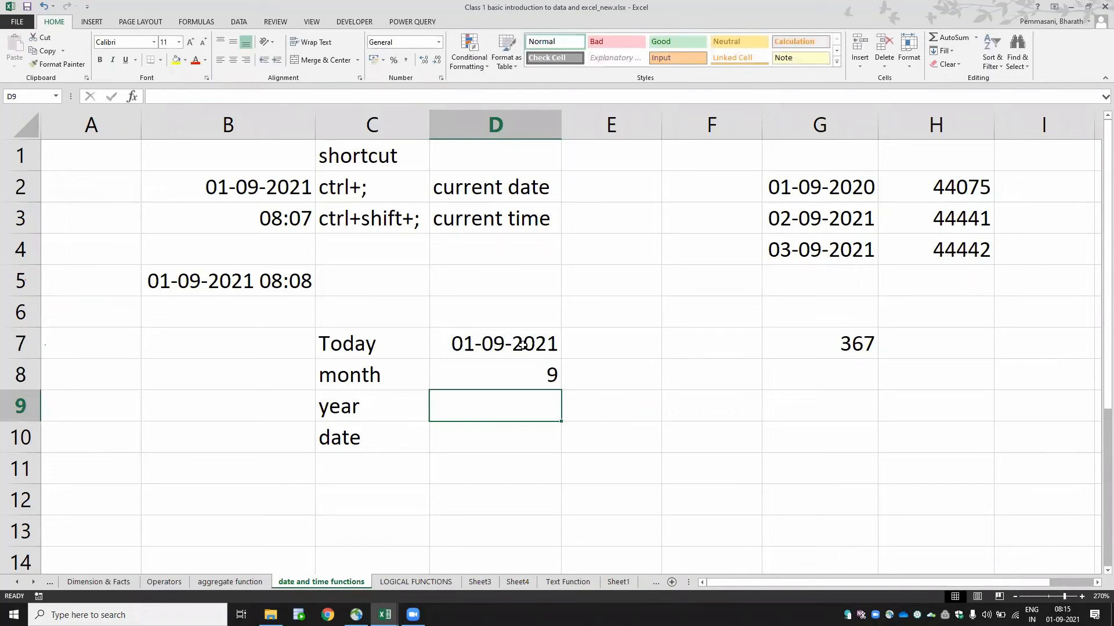
- Extract the year from today's date with the formula =YEAR(D7) in D9
{"action": "key", "text": "Up"}
{"action": "key", "text": "Down"}
{"action": "type", "text": "=year"}
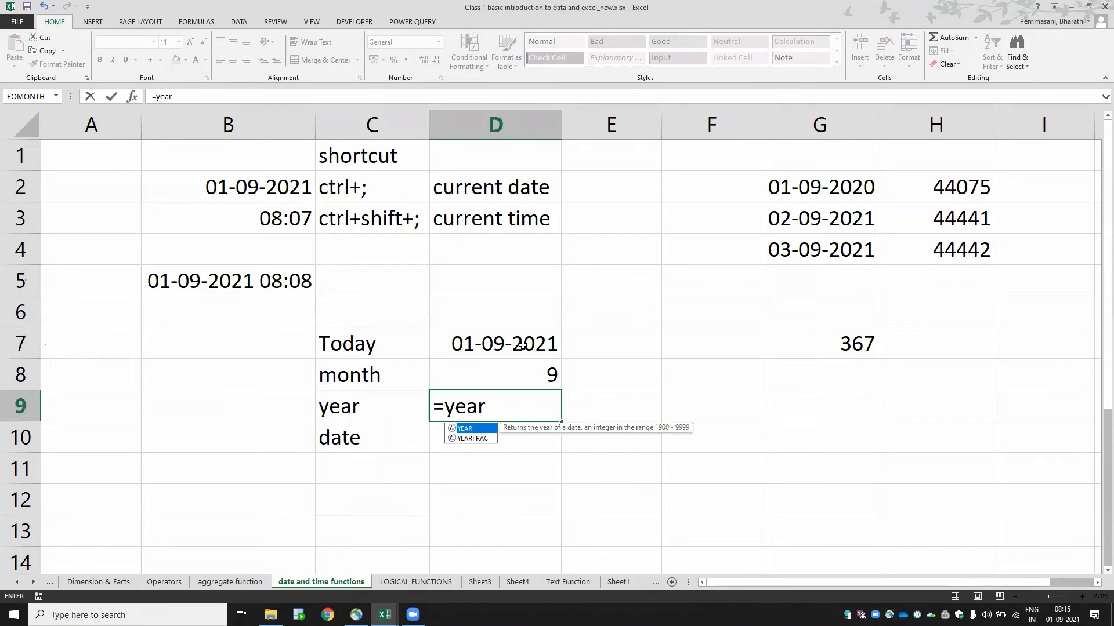
{"action": "key", "text": "Tab"}
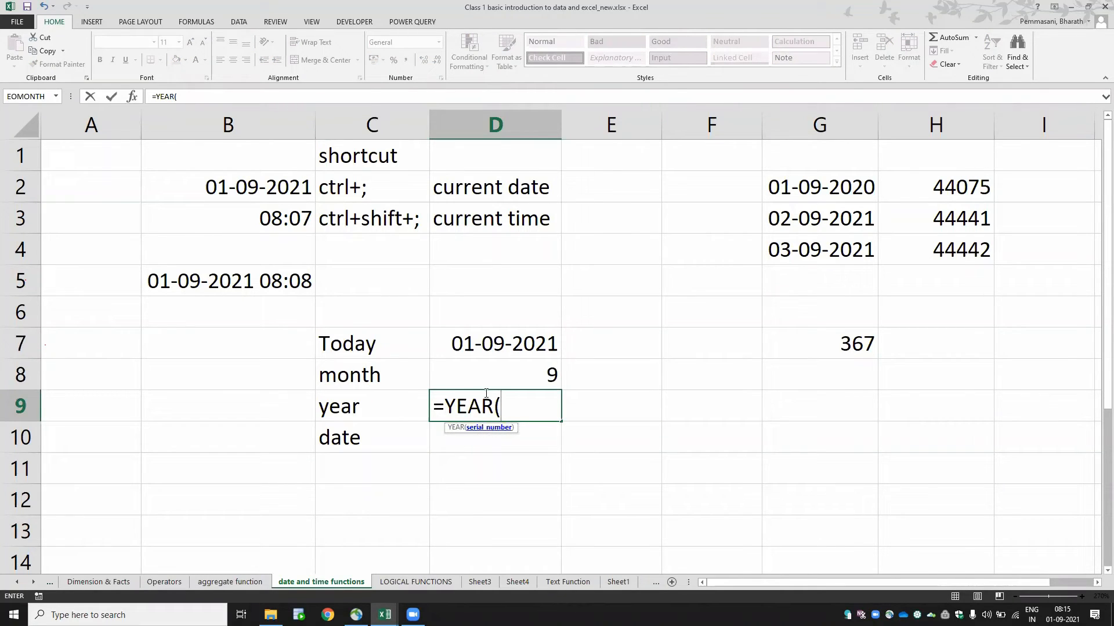
{"action": "left_click", "coordinate": [490, 346]}
{"action": "type", "text": ")"}
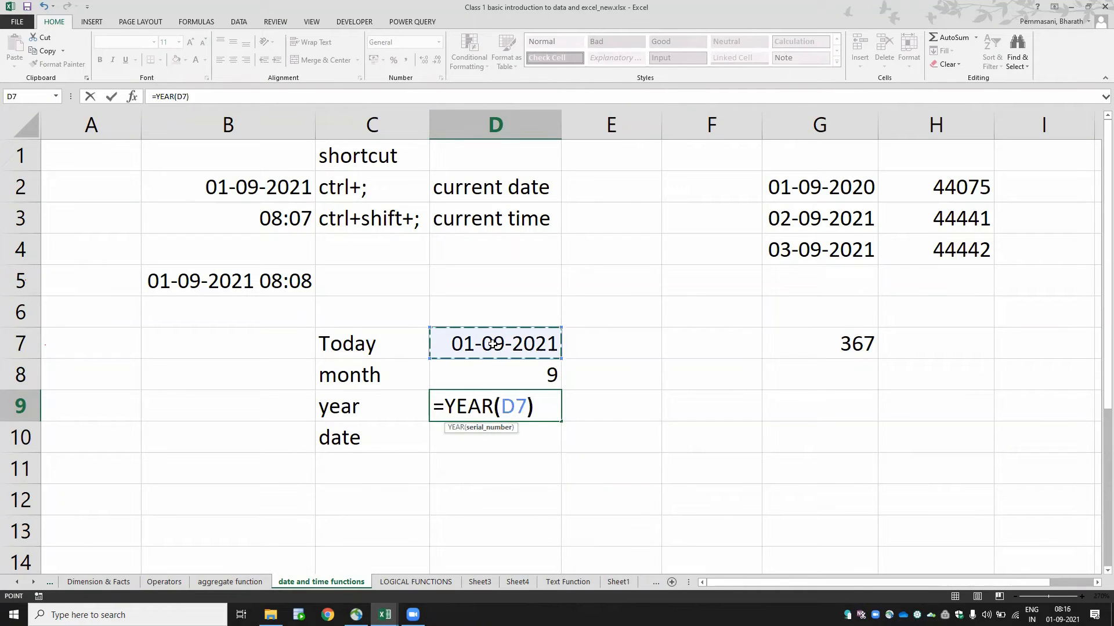
{"action": "key", "text": "Return"}
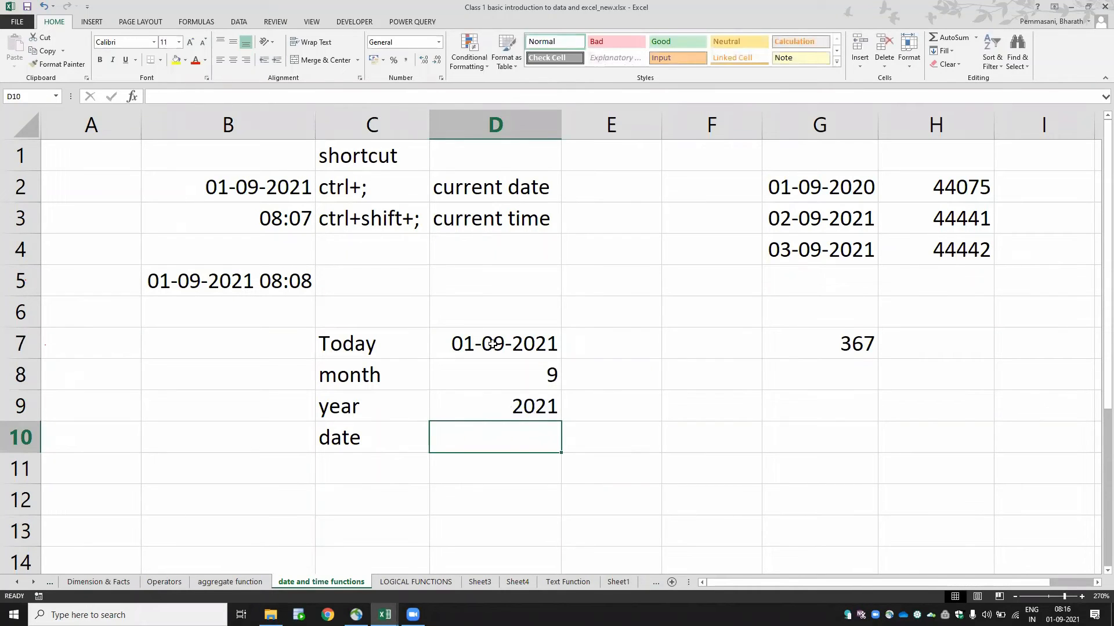
- Extract the day from today's date with the formula =DAY(D7) in D10
{"action": "type", "text": "=day"}
{"action": "key", "text": "Tab"}
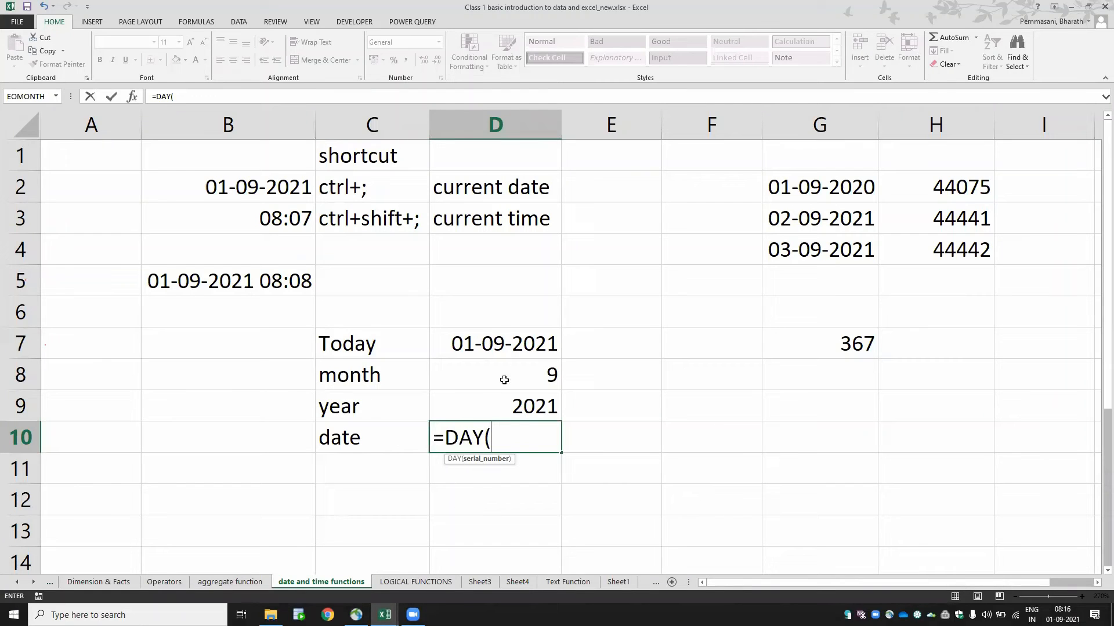
{"action": "left_click", "coordinate": [498, 345]}
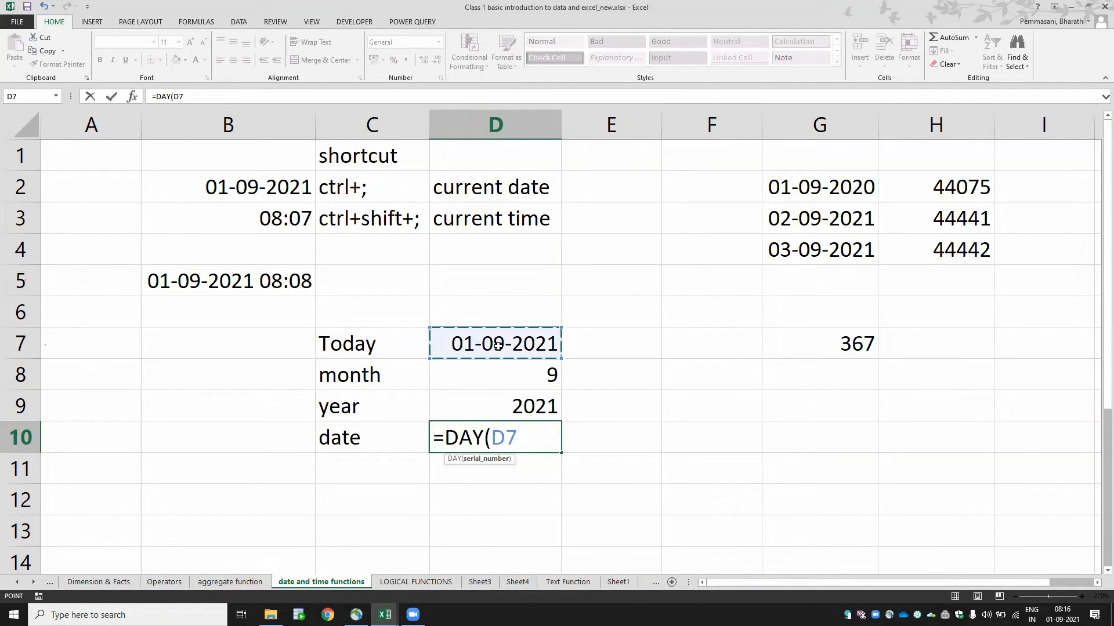
{"action": "type", "text": ")"}
{"action": "key", "text": "Return"}
- Review the month, year and date labels in C8:C10 alongside their results
{"action": "key", "text": "Up"}
{"action": "key", "text": "Up"}
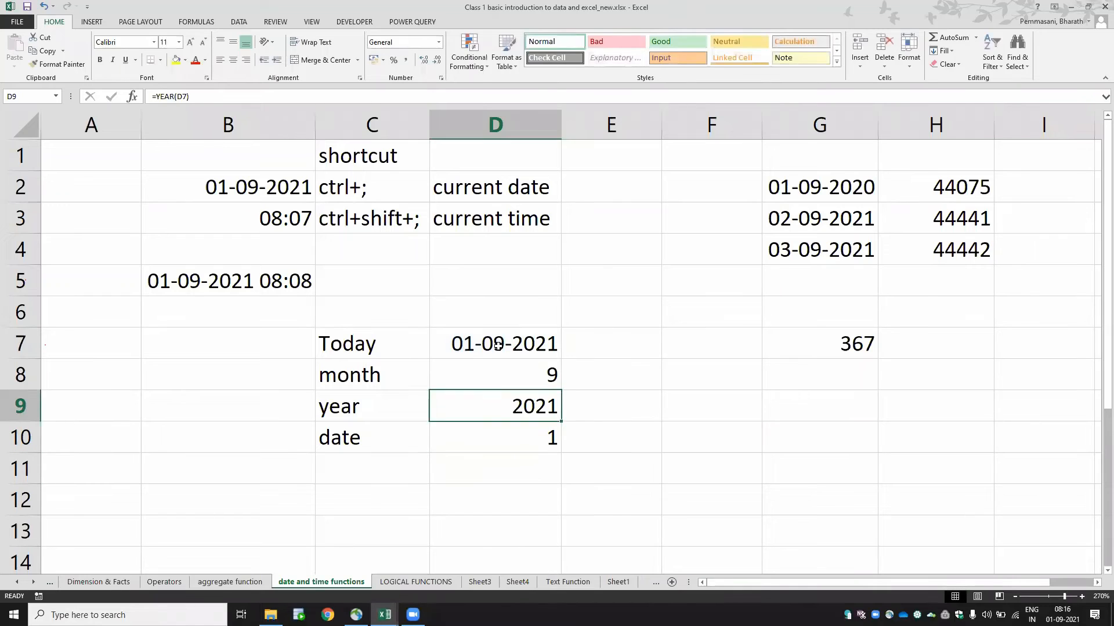
{"action": "key", "text": "Up"}
{"action": "key", "text": "Up"}
{"action": "key", "text": "Down"}
{"action": "key", "text": "Left"}
{"action": "key", "text": "shift+Down"}
{"action": "key", "text": "shift+Down"}
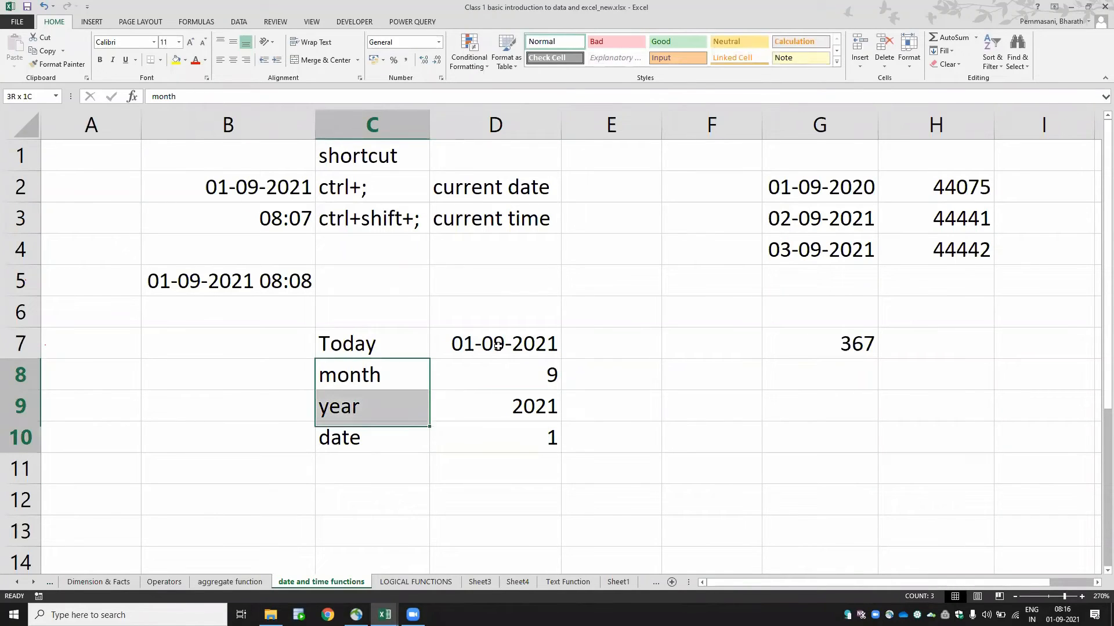
{"action": "key", "text": "Down"}
{"action": "key", "text": "Down"}
{"action": "key", "text": "Up"}
{"action": "key", "text": "Up"}
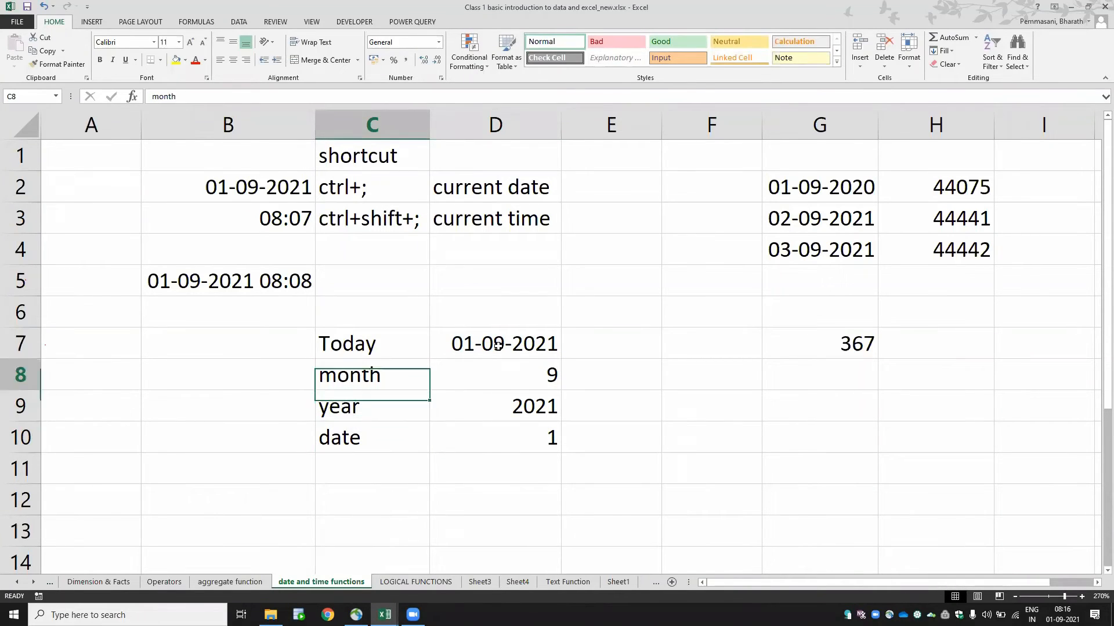
- Check the MONTH, YEAR and DAY formulas in D8:D10 and the cell they refer to
{"action": "key", "text": "Right"}
{"action": "key", "text": "F2"}
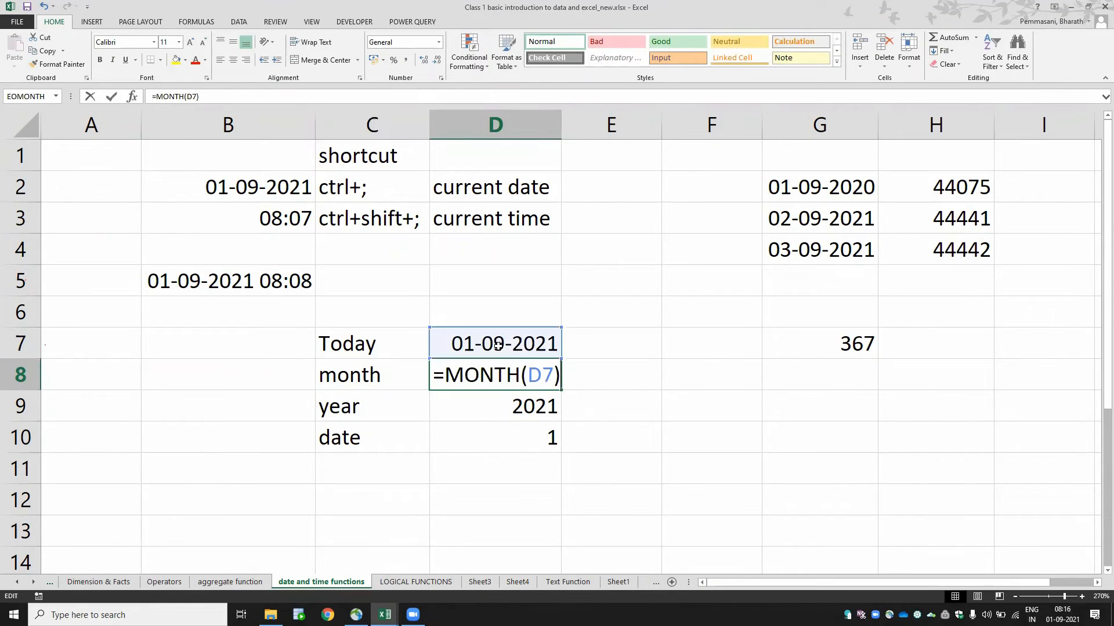
{"action": "key", "text": "Return"}
{"action": "key", "text": "F2"}
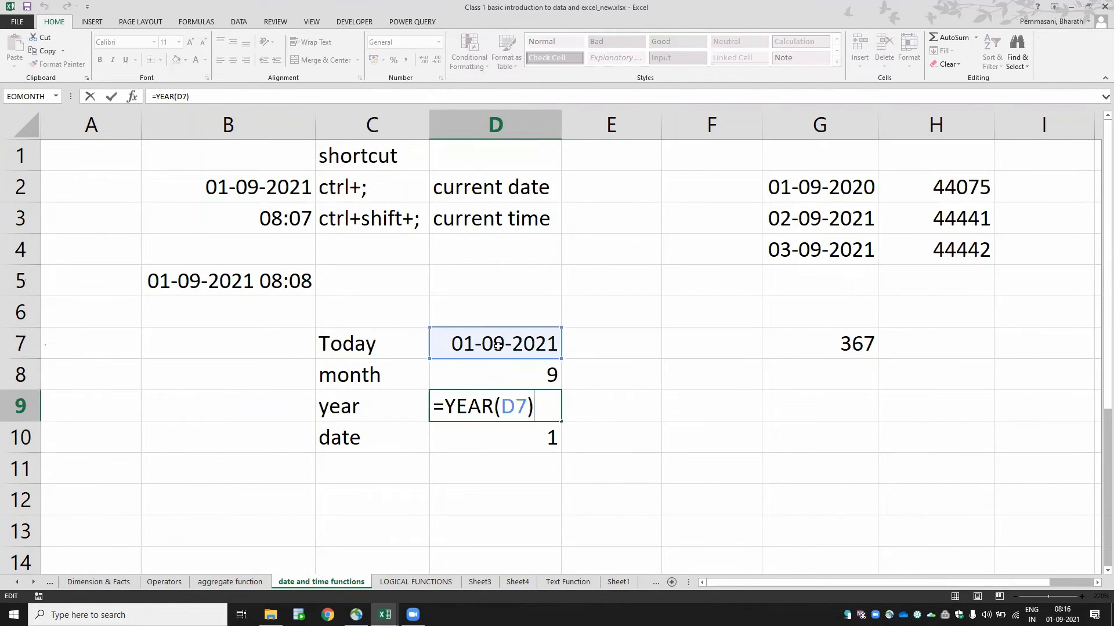
{"action": "key", "text": "Escape"}
{"action": "key", "text": "Escape"}
{"action": "key", "text": "Down"}
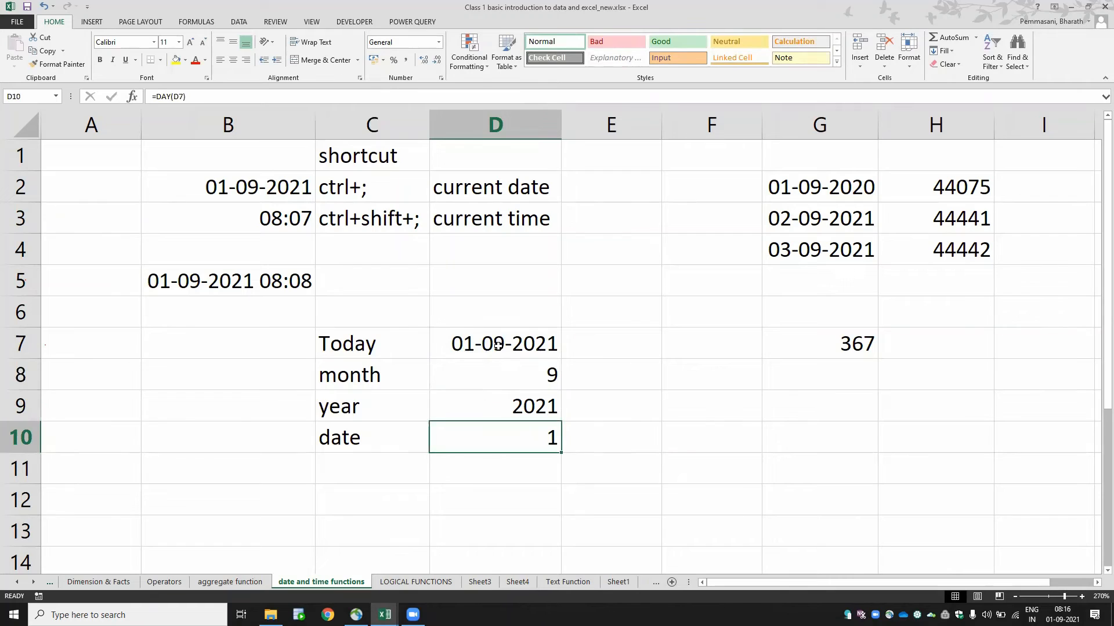
- Inspect the DAY formula in D10 and review the month, year and day results in D8:D10
{"action": "key", "text": "F2"}
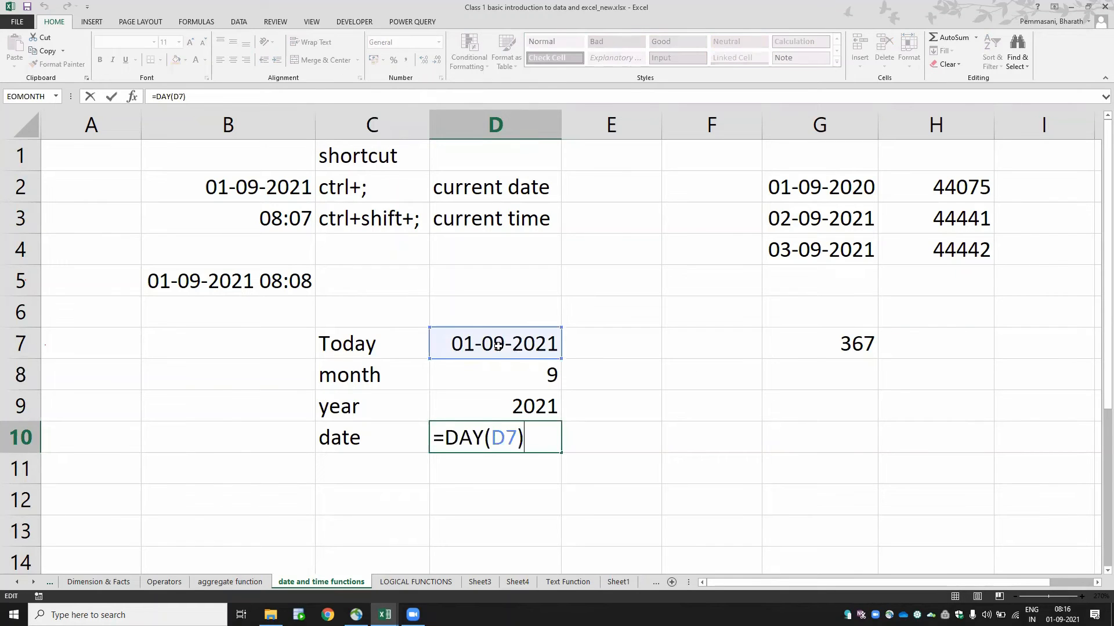
{"action": "key", "text": "Escape"}
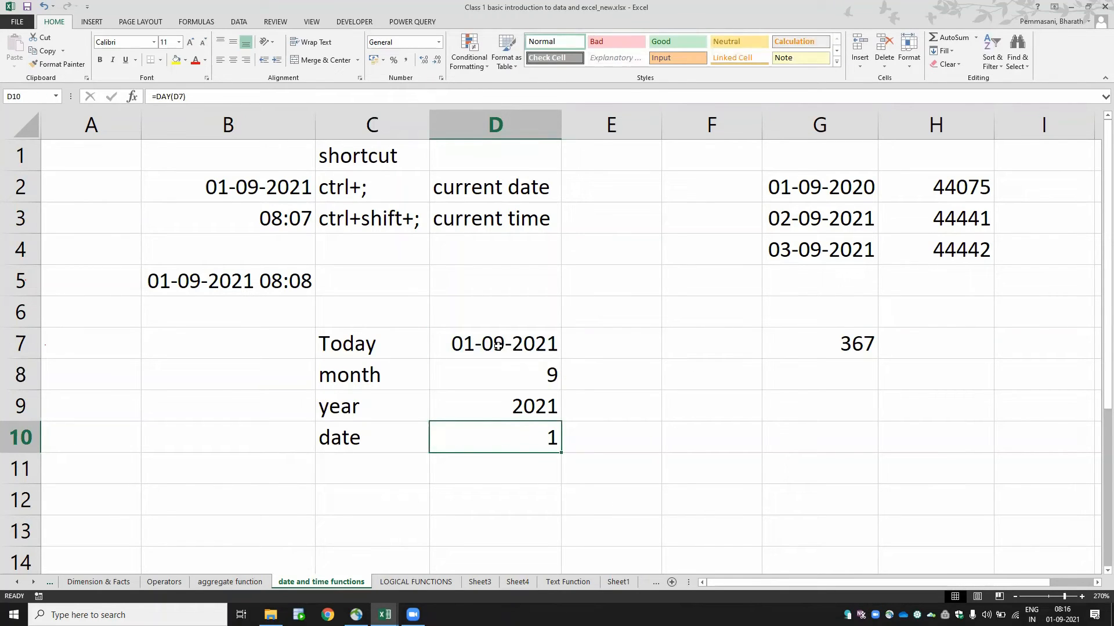
{"action": "key", "text": "Up"}
{"action": "key", "text": "Up"}
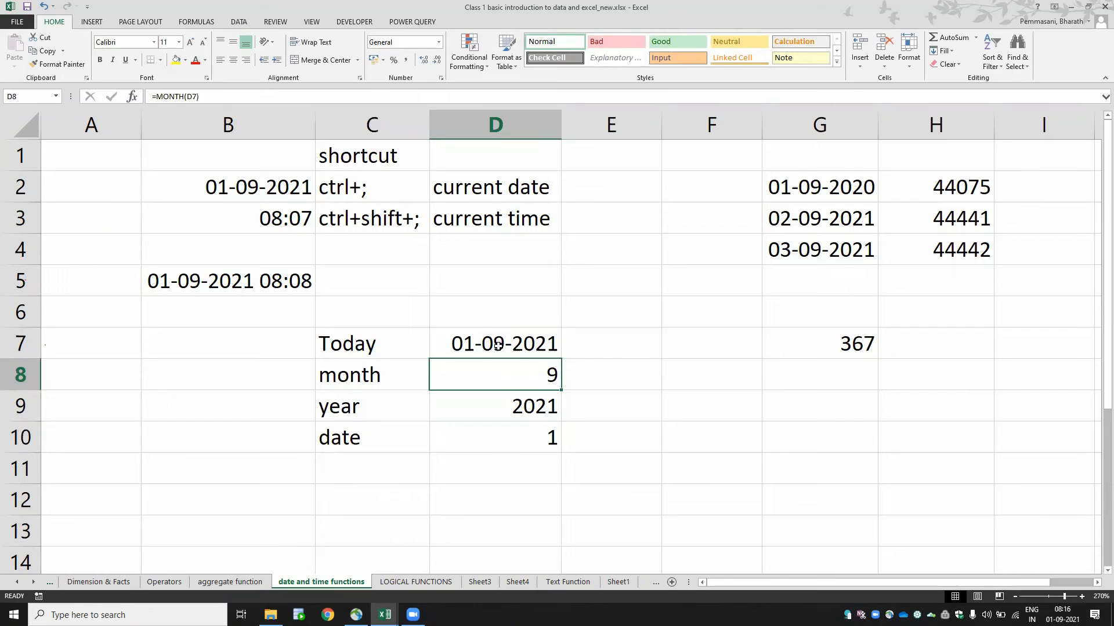
{"action": "key", "text": "shift+Down"}
{"action": "key", "text": "shift+Down"}
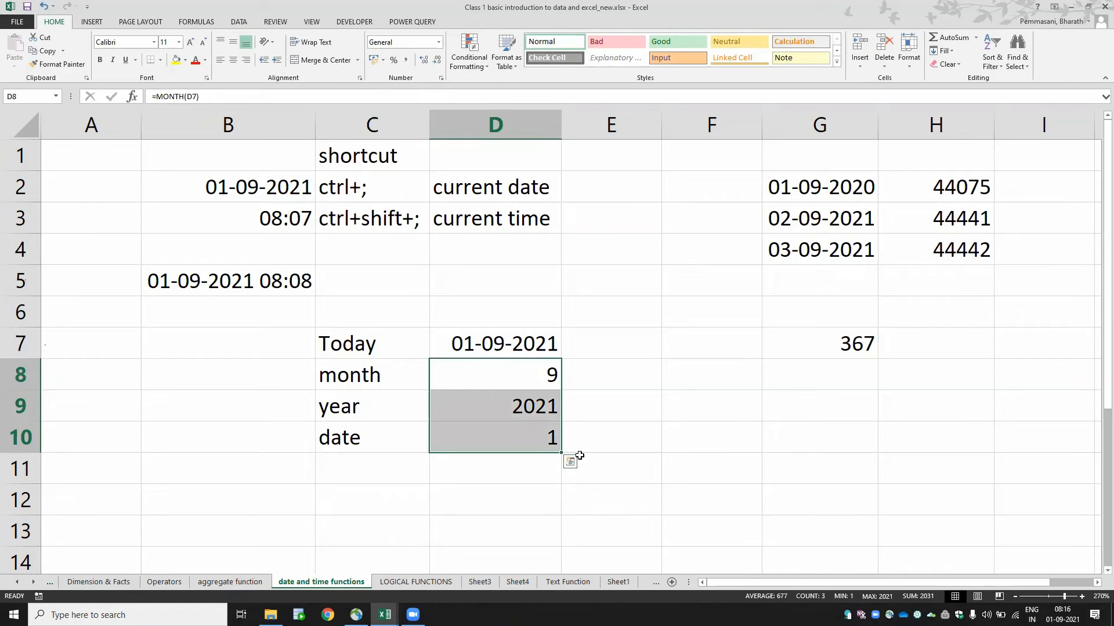
- Enter =TEXT(D7,"MM") in E8 to return the month of today's date as text
{"action": "key", "text": "Right"}
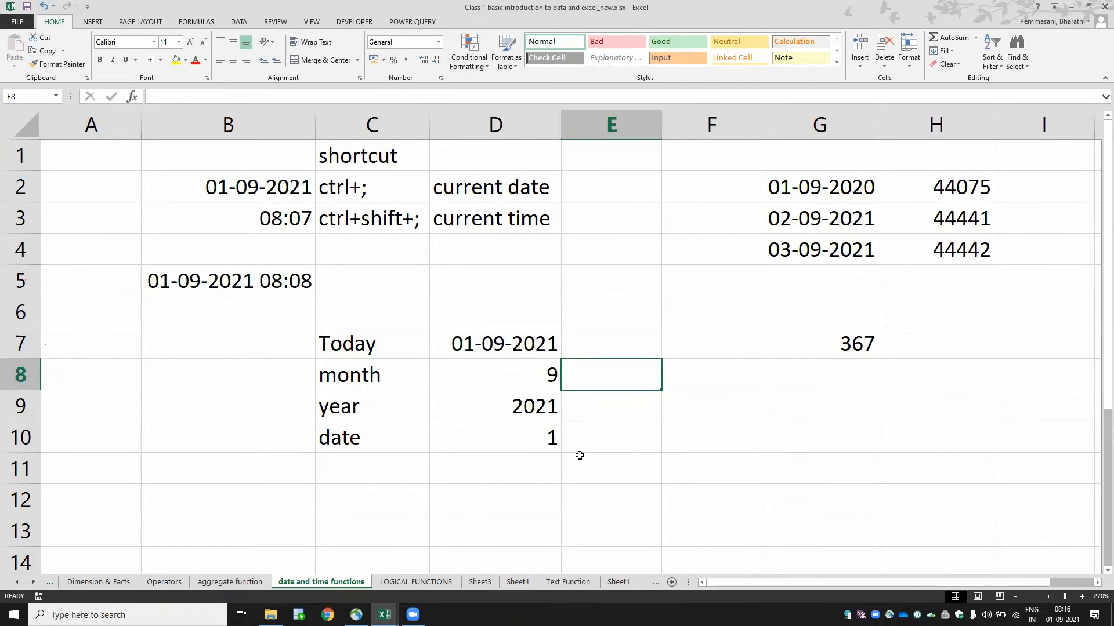
{"action": "key", "text": "Up"}
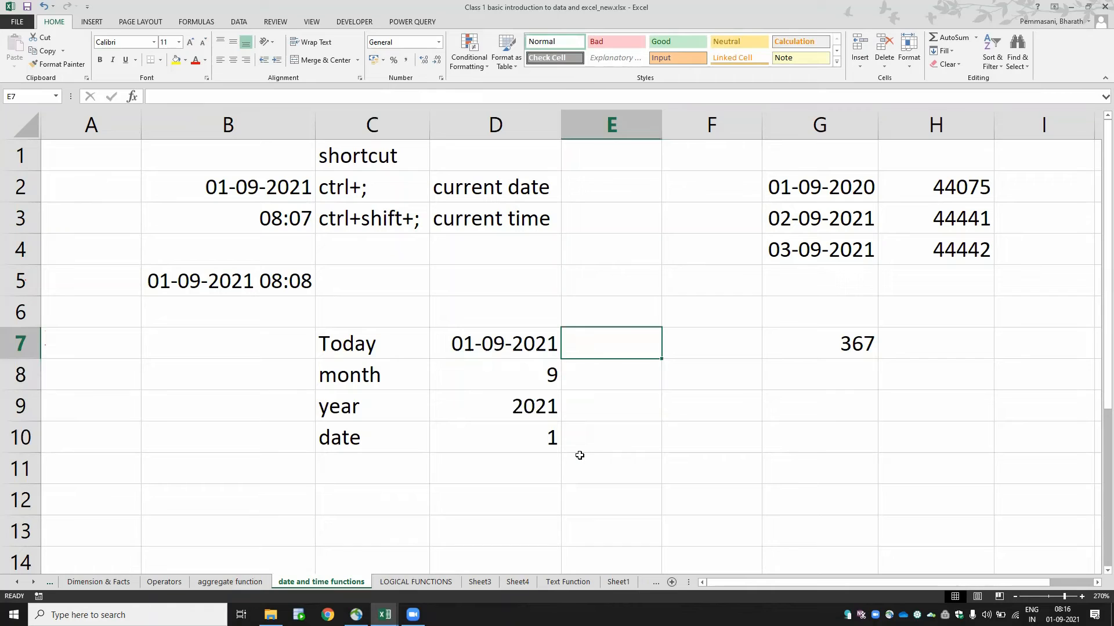
{"action": "key", "text": "Down"}
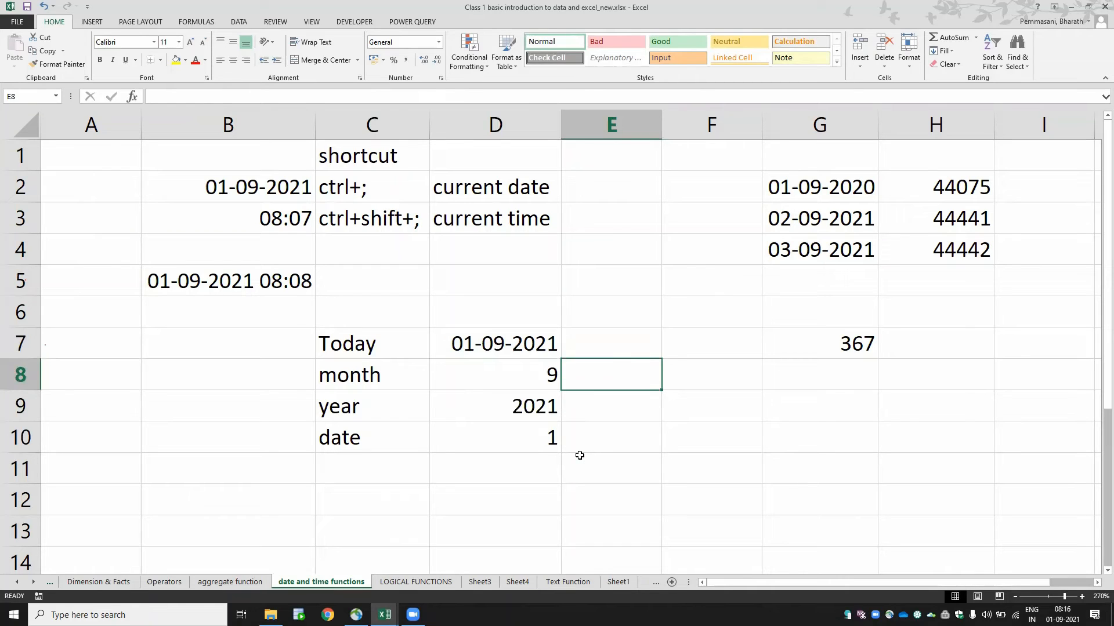
{"action": "type", "text": "=tex"}
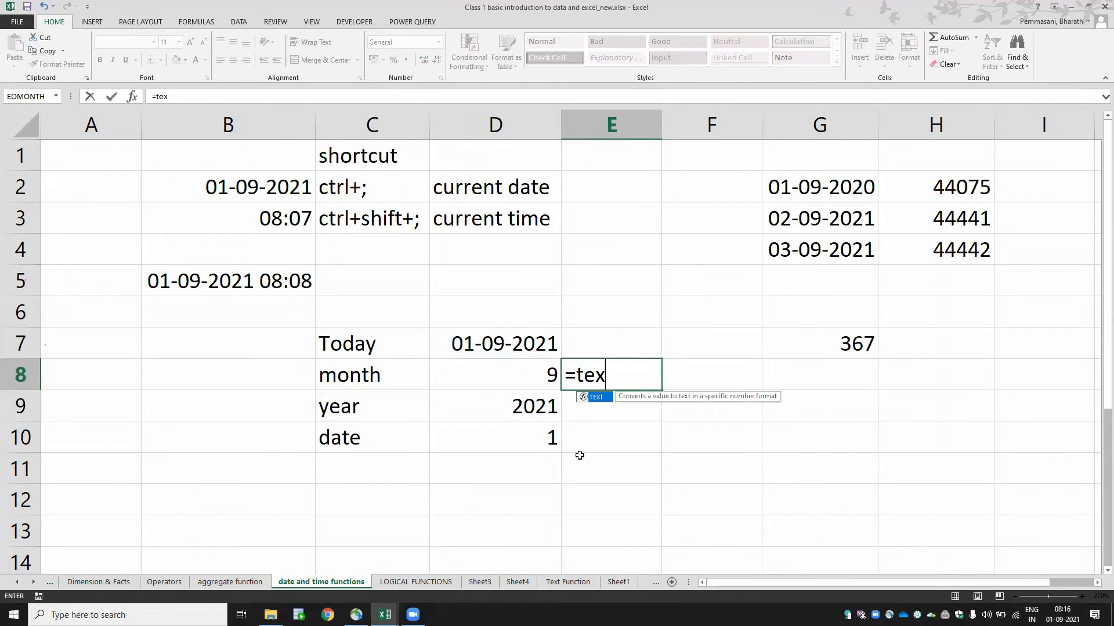
{"action": "key", "text": "Tab"}
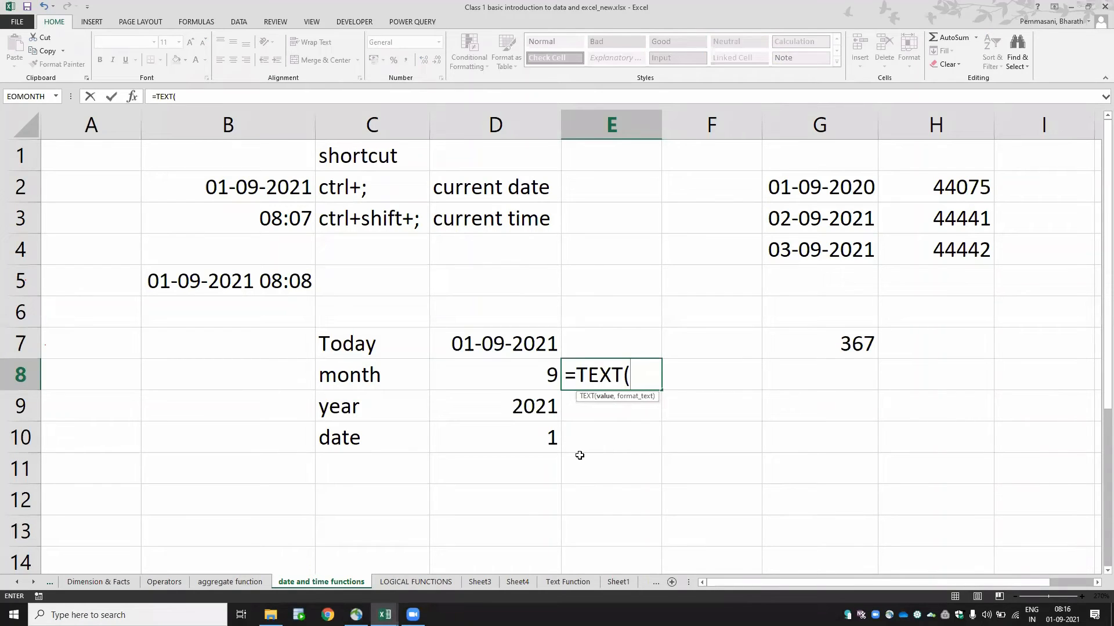
{"action": "key", "text": "Up"}
{"action": "key", "text": "Left"}
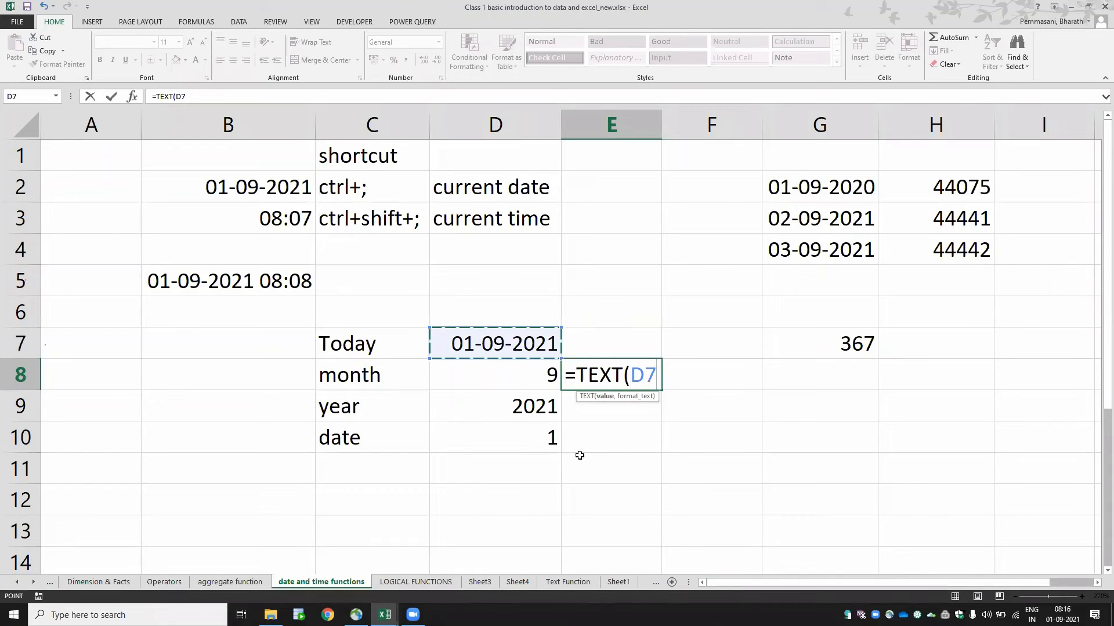
{"action": "type", "text": ",\""}
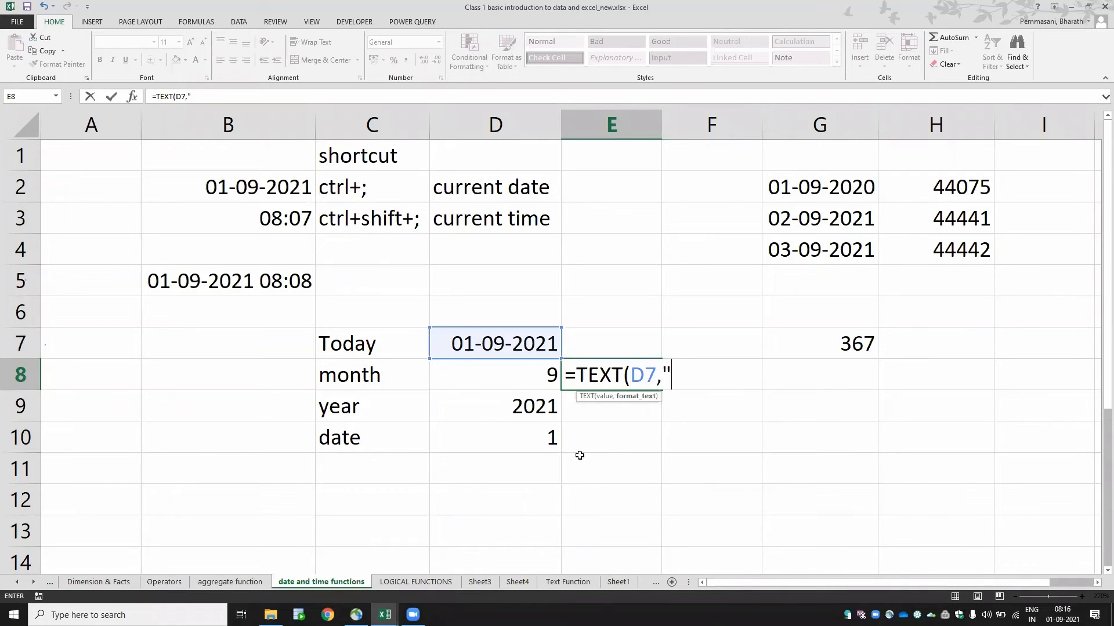
{"action": "key", "text": "BackSpace"}
{"action": "type", "text": "\"MM\")"}
{"action": "key", "text": "Return"}
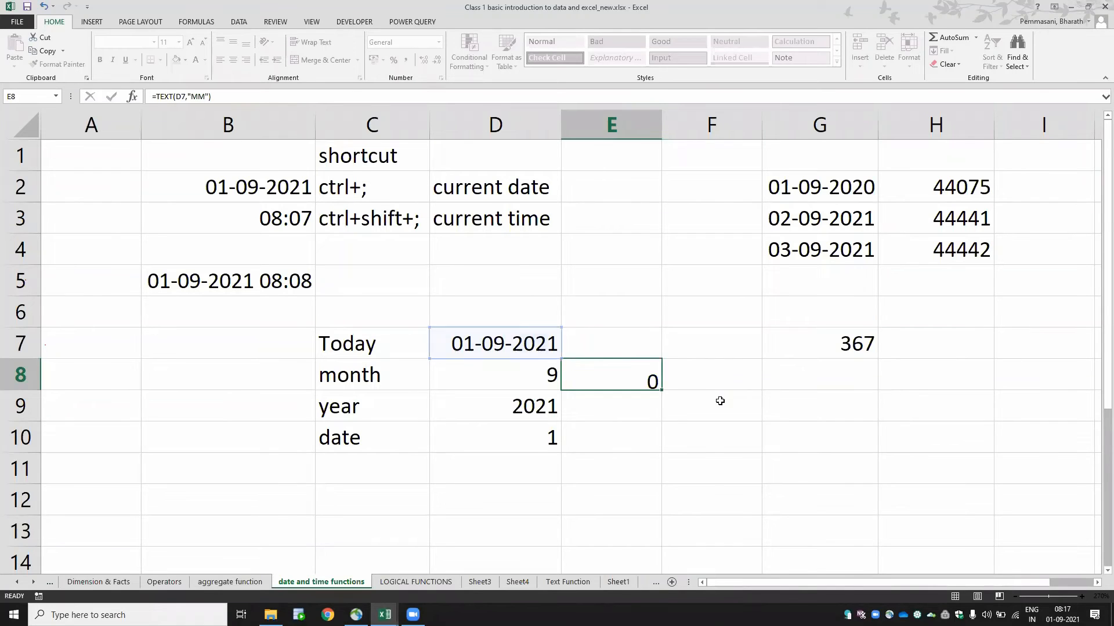
- Extend the format code in E8's TEXT formula to "MMM" for the abbreviated month name
{"action": "key", "text": "Up"}
{"action": "key", "text": "F2"}
{"action": "key", "text": "Left"}
{"action": "key", "text": "Left"}
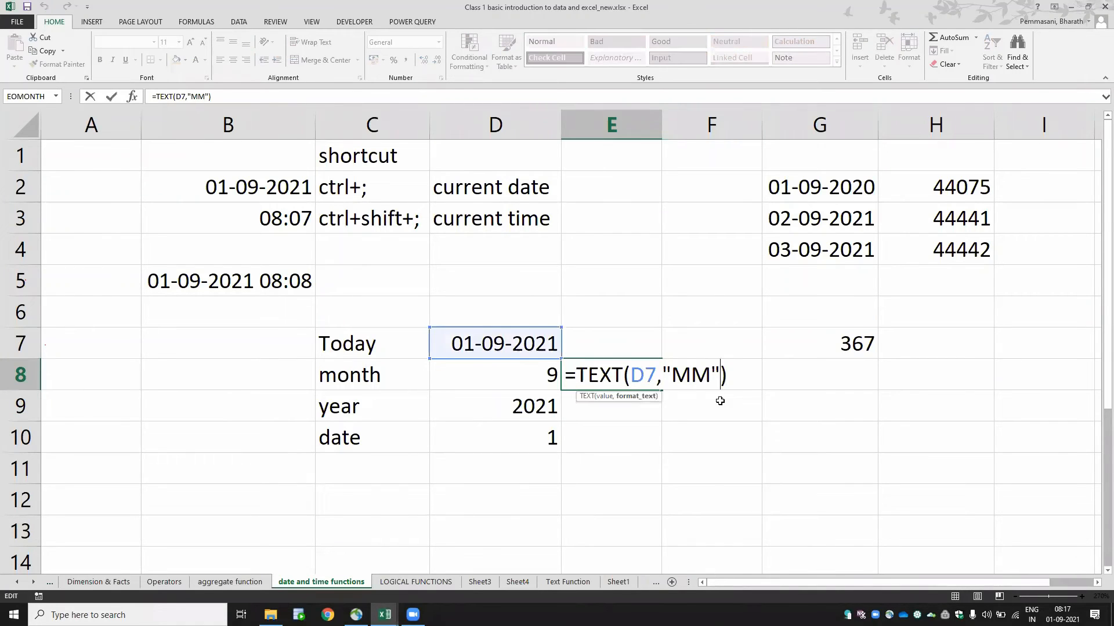
{"action": "type", "text": "M"}
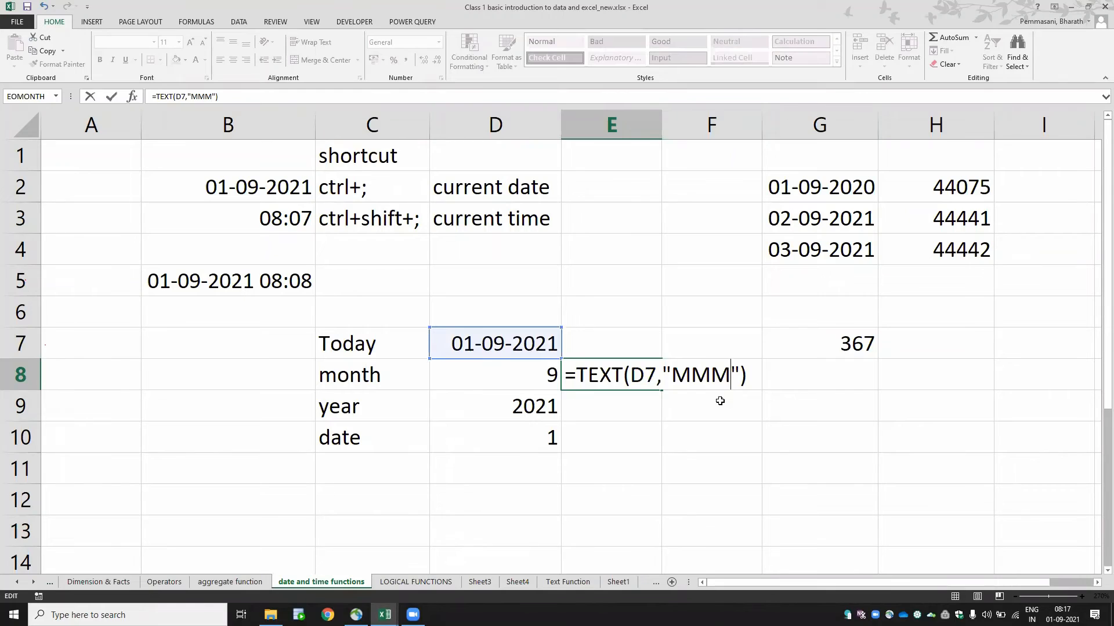
{"action": "key", "text": "Return"}
- Extend the format code in E8's TEXT formula to "MMMm" for the full month name
{"action": "key", "text": "Up"}
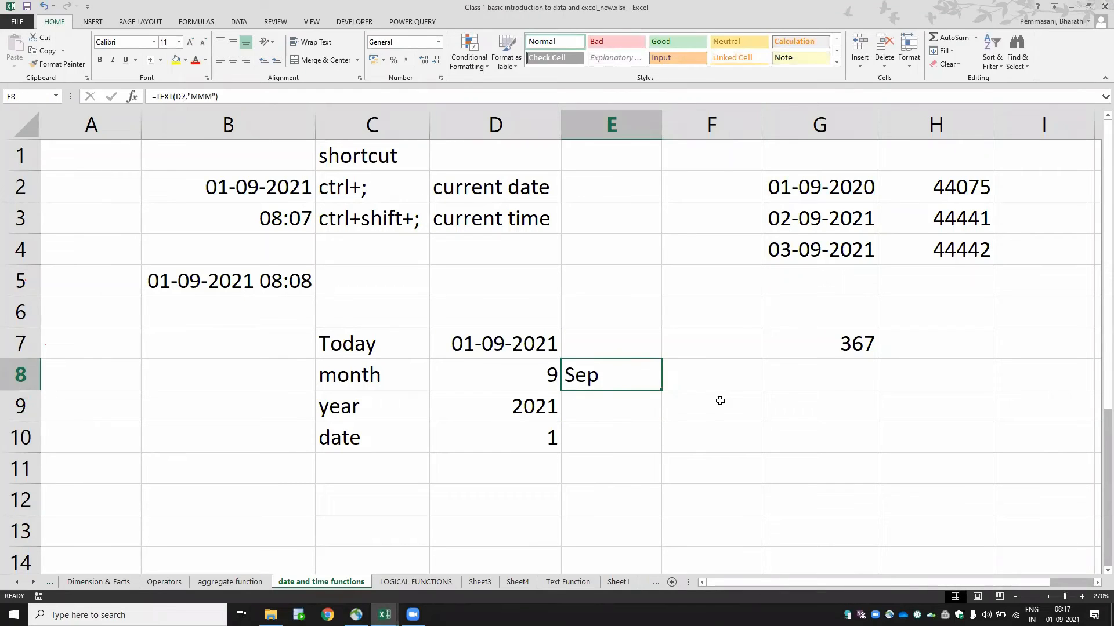
{"action": "key", "text": "F2"}
{"action": "key", "text": "Left"}
{"action": "key", "text": "Left"}
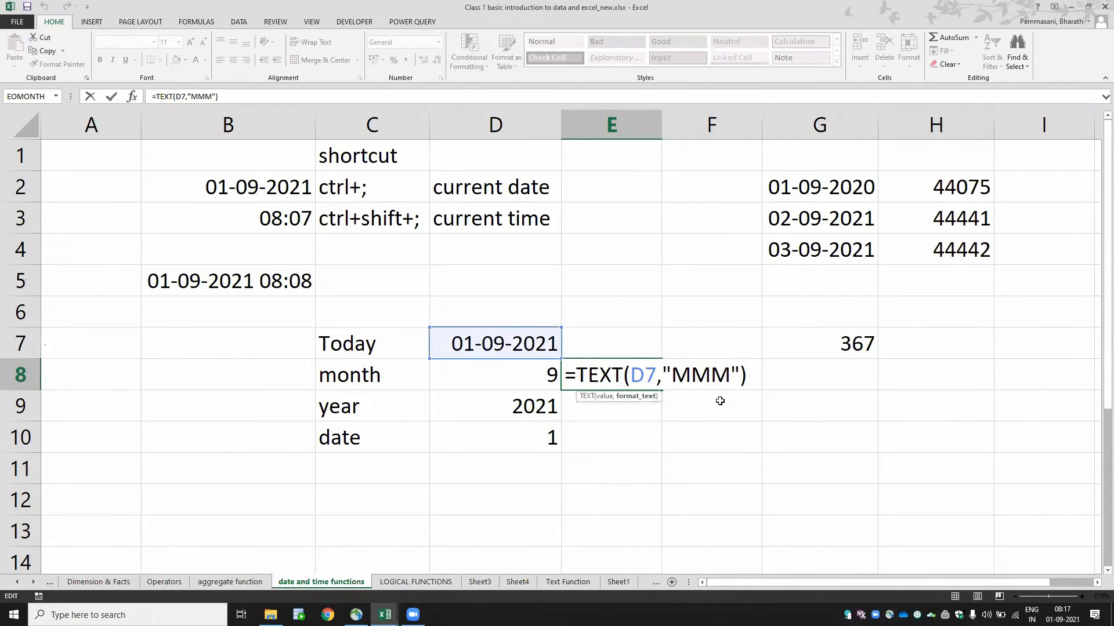
{"action": "type", "text": "m"}
{"action": "key", "text": "Return"}
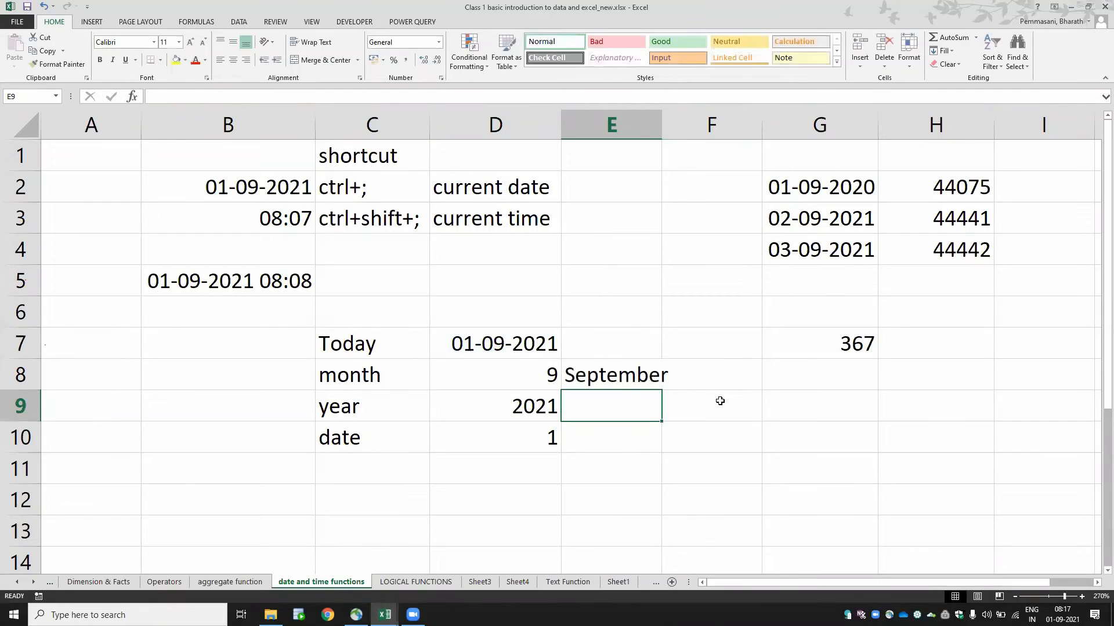
{"action": "key", "text": "Up"}
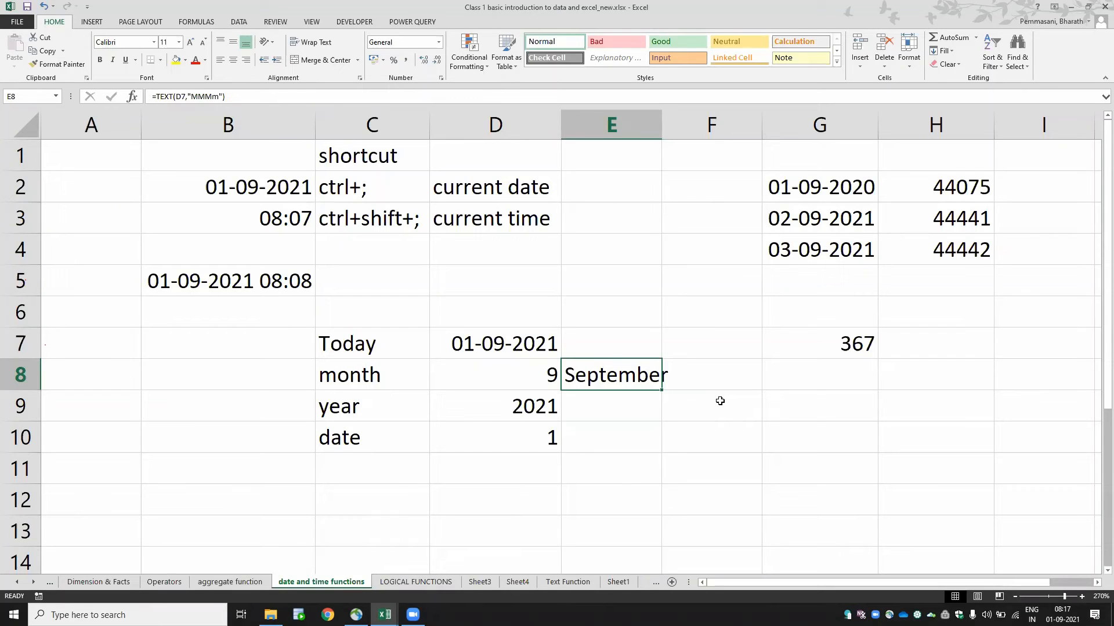
- Enter =TEXT(D7,"dd") in E10 to return the day of today's date as text
{"action": "key", "text": "Down"}
{"action": "key", "text": "Down"}
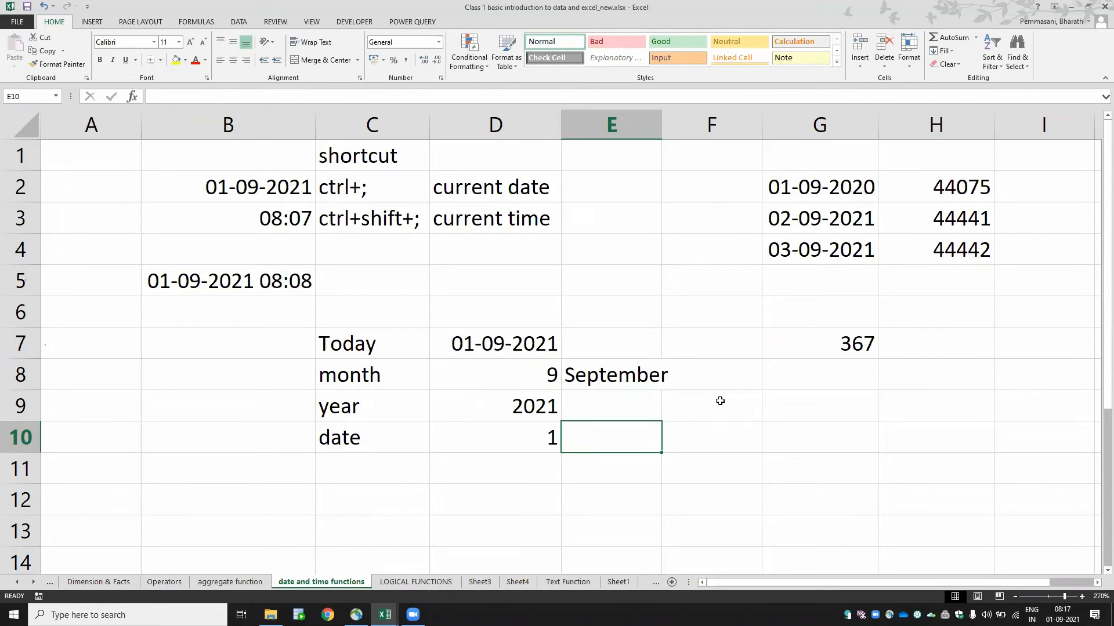
{"action": "type", "text": "=tex"}
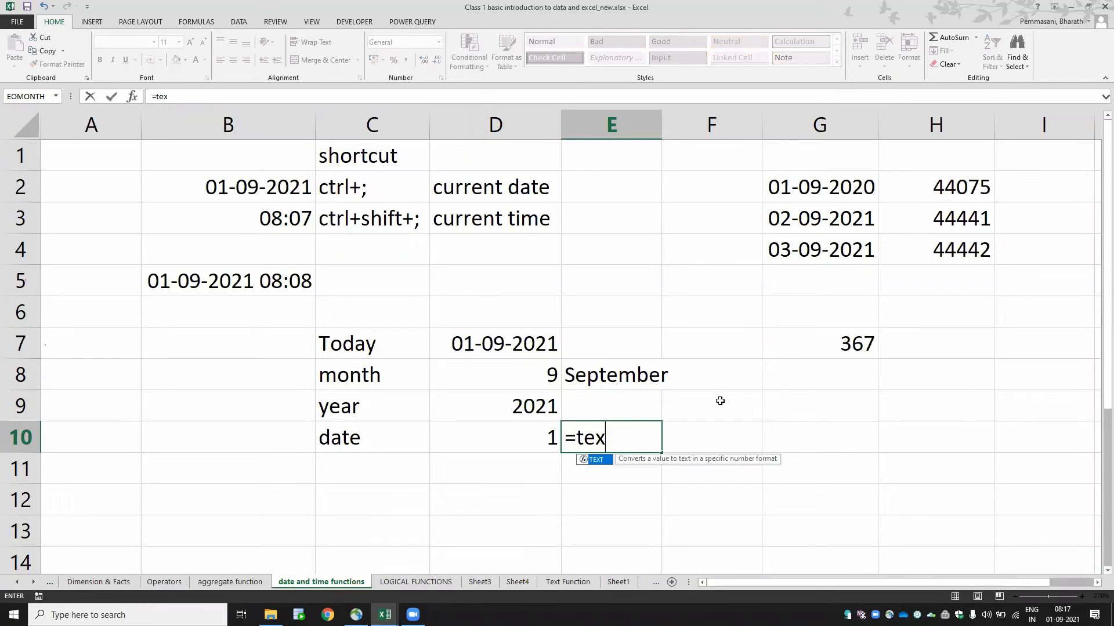
{"action": "key", "text": "Tab"}
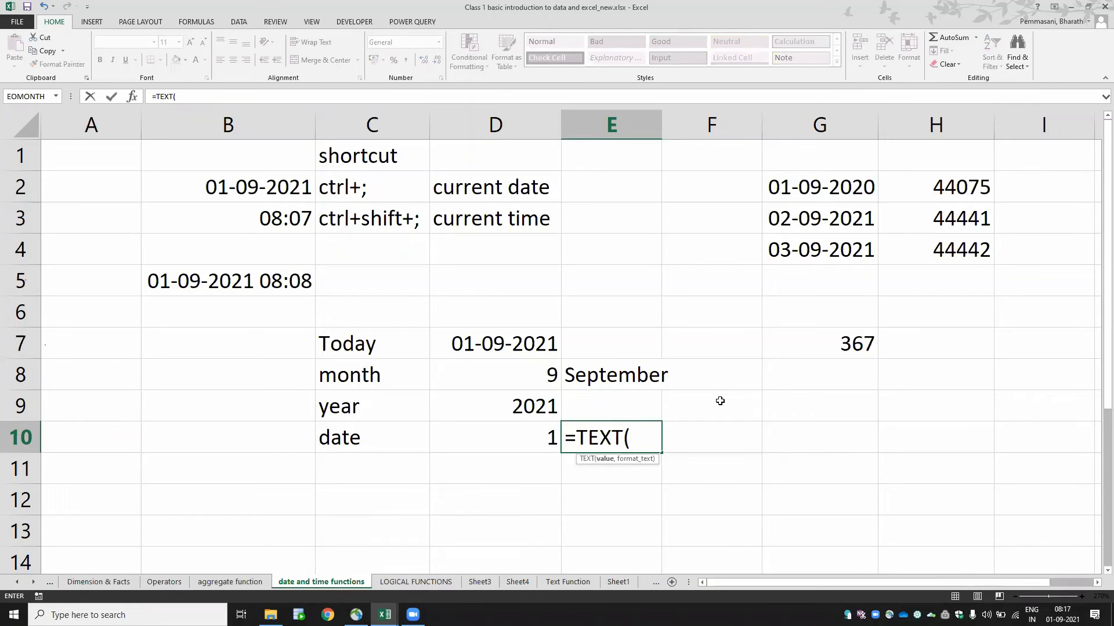
{"action": "key", "text": "Up"}
{"action": "key", "text": "Up"}
{"action": "key", "text": "Up"}
{"action": "key", "text": "Left"}
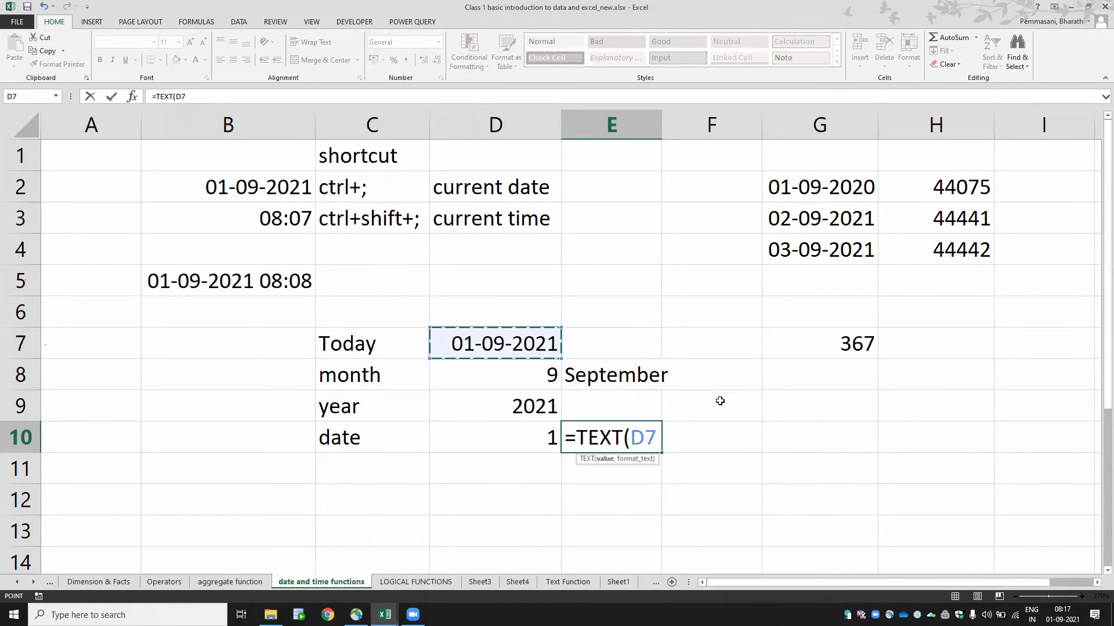
{"action": "type", "text": ",\"dd\""}
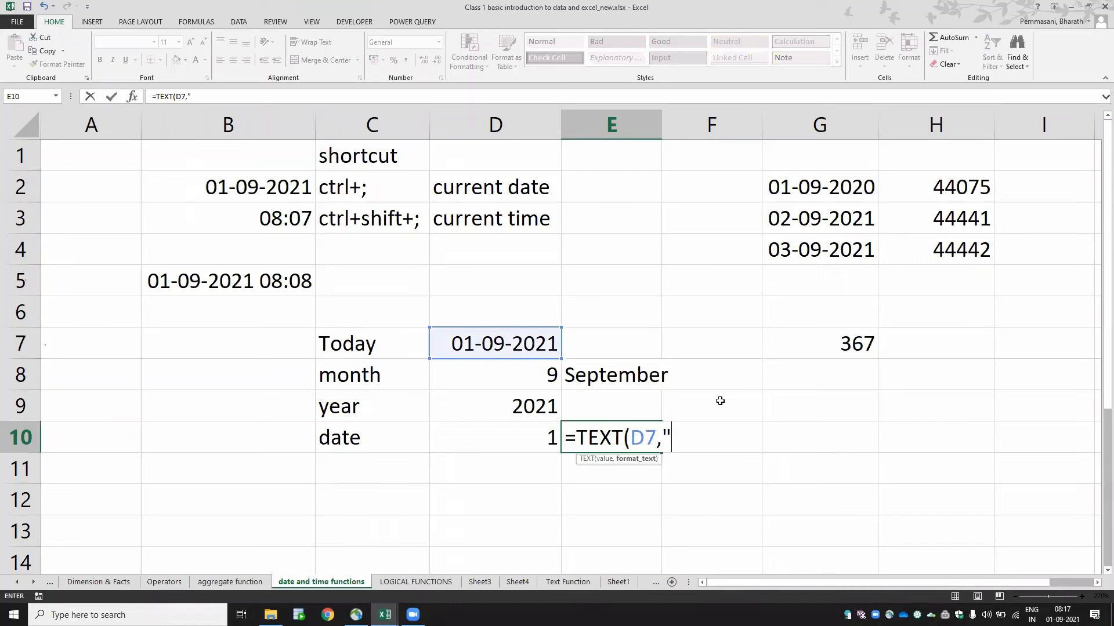
{"action": "type", "text": ")"}
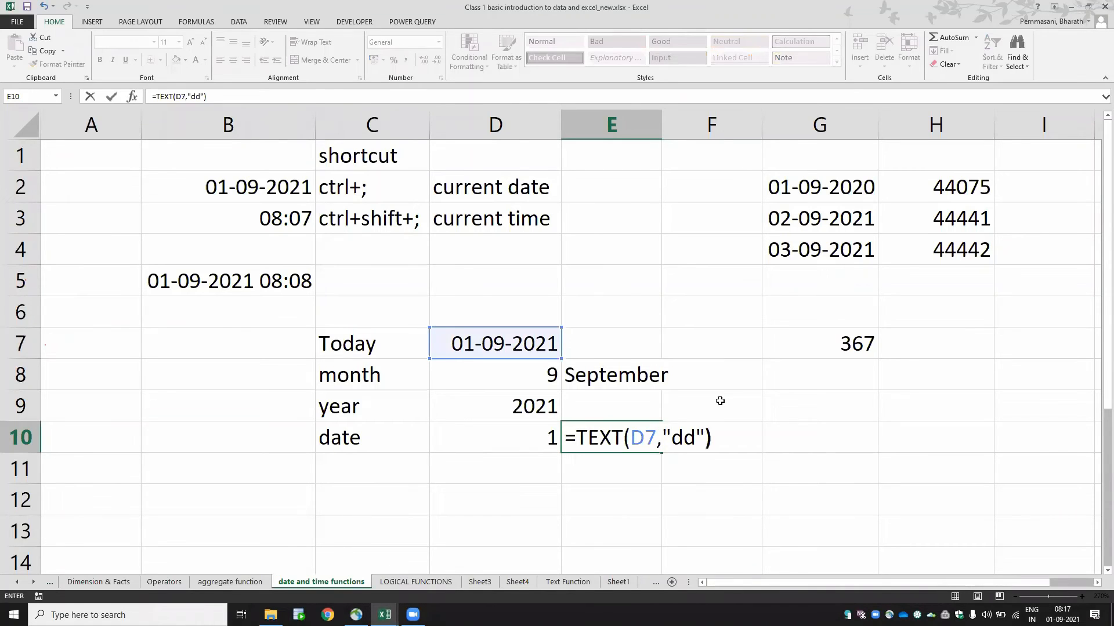
{"action": "key", "text": "Return"}
- Extend the format code in E10's TEXT formula to "ddd" for the abbreviated weekday name
{"action": "key", "text": "Up"}
{"action": "key", "text": "F2"}
{"action": "key", "text": "Left"}
{"action": "key", "text": "Left"}
{"action": "type", "text": "d"}
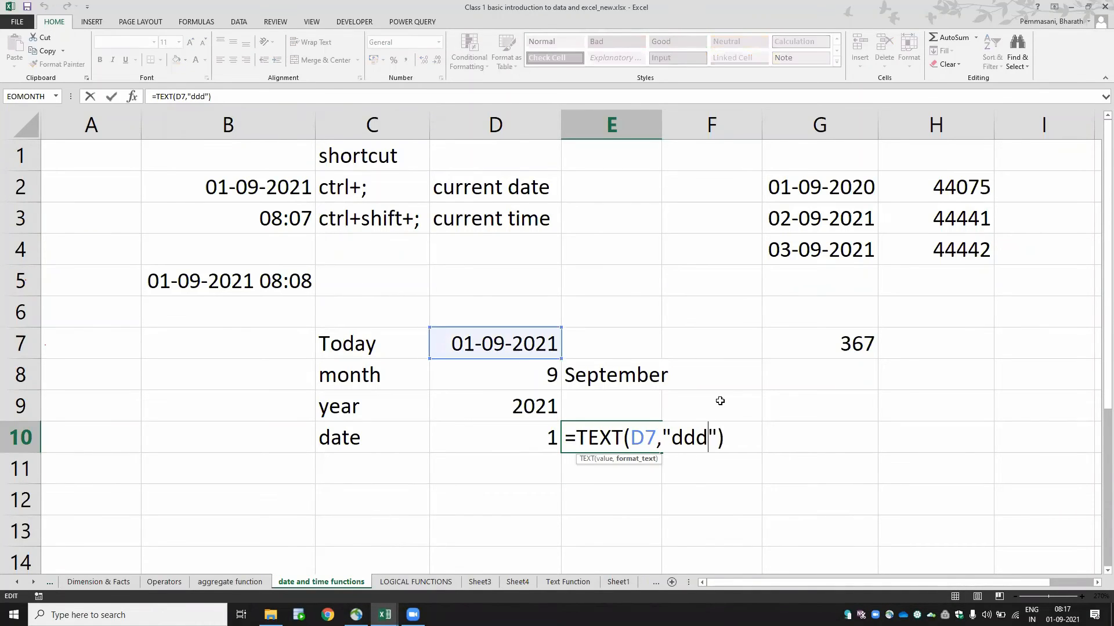
{"action": "key", "text": "Return"}
- Extend the format code in E10's TEXT formula to "dddd" for the full weekday name
{"action": "key", "text": "Up"}
{"action": "key", "text": "F2"}
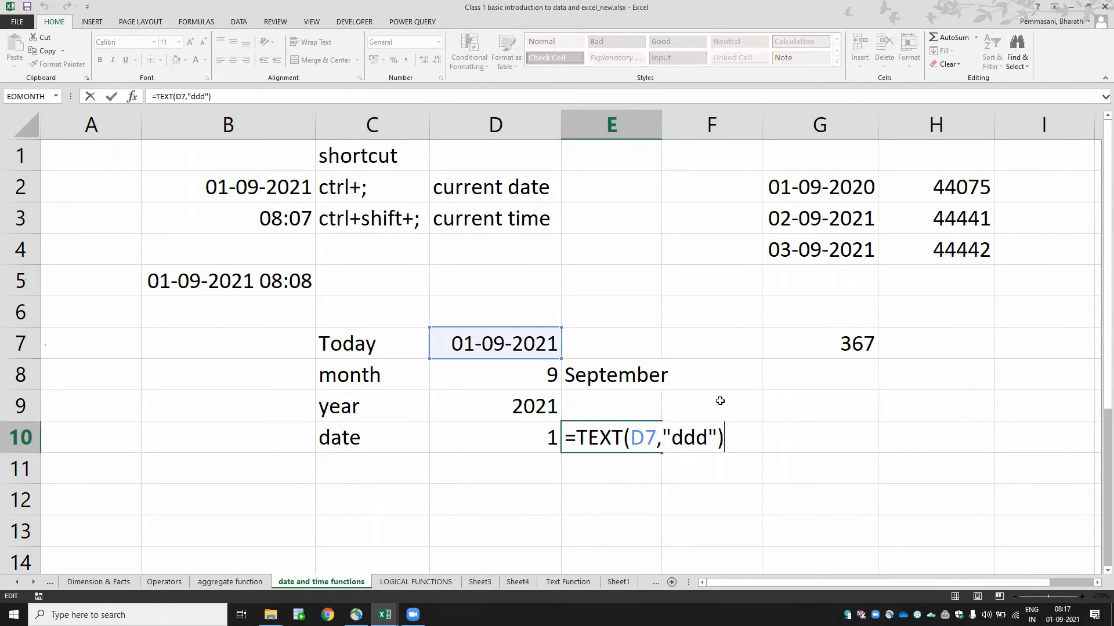
{"action": "key", "text": "Left"}
{"action": "key", "text": "Left"}
{"action": "type", "text": "d"}
{"action": "key", "text": "Return"}
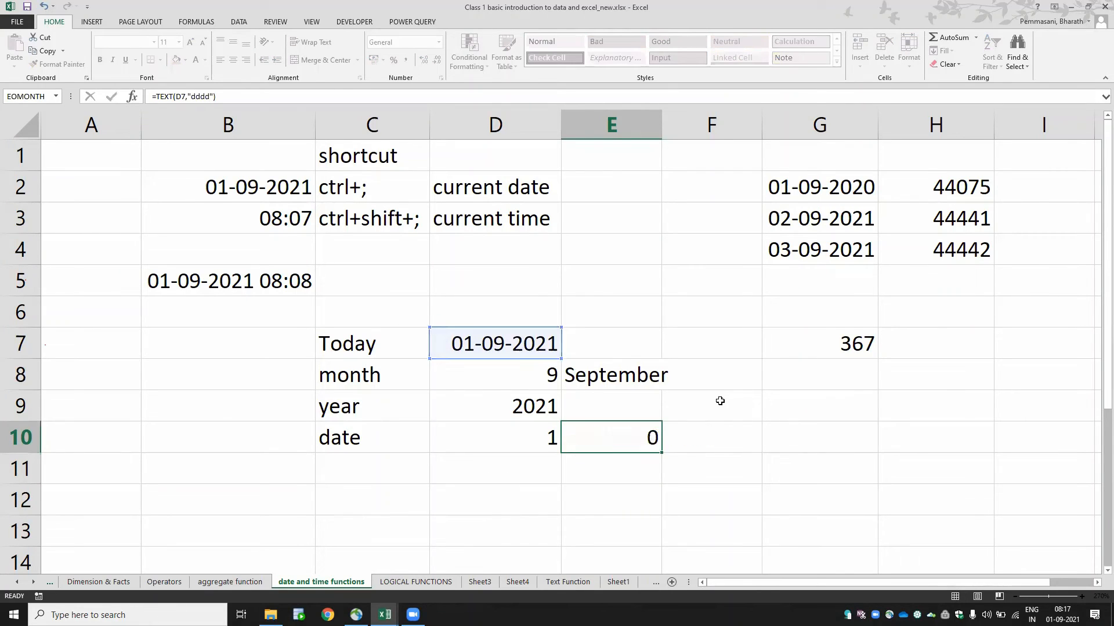
{"action": "key", "text": "Up"}
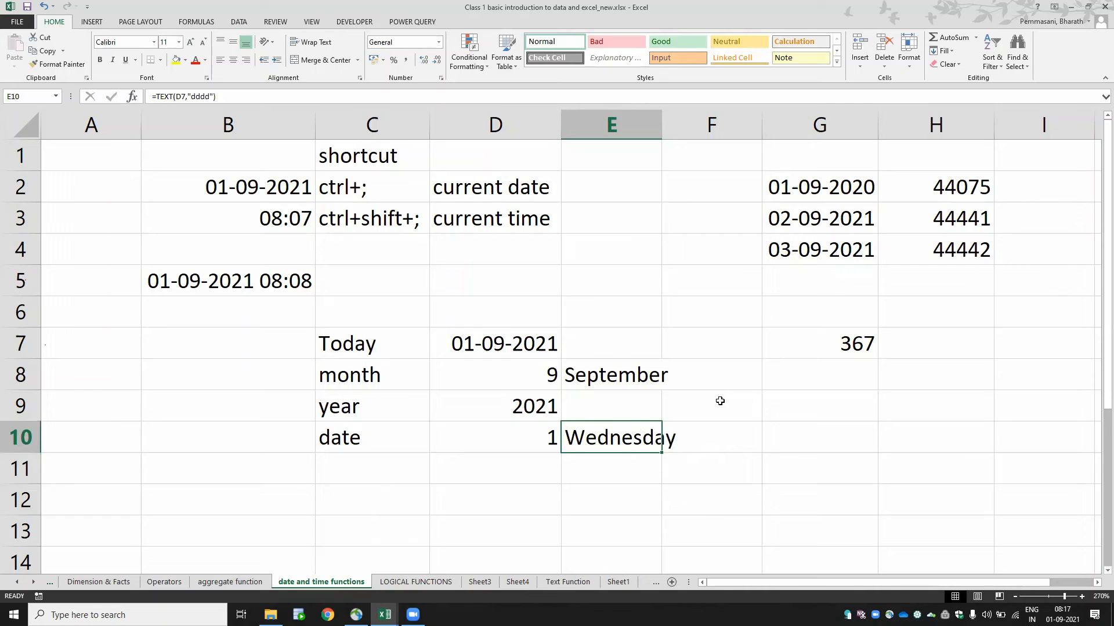
- Shorten the format code in E10's TEXT formula to "ddd" to compare the abbreviated weekday name
{"action": "key", "text": "F2"}
{"action": "key", "text": "Left"}
{"action": "key", "text": "Left"}
{"action": "key", "text": "BackSpace"}
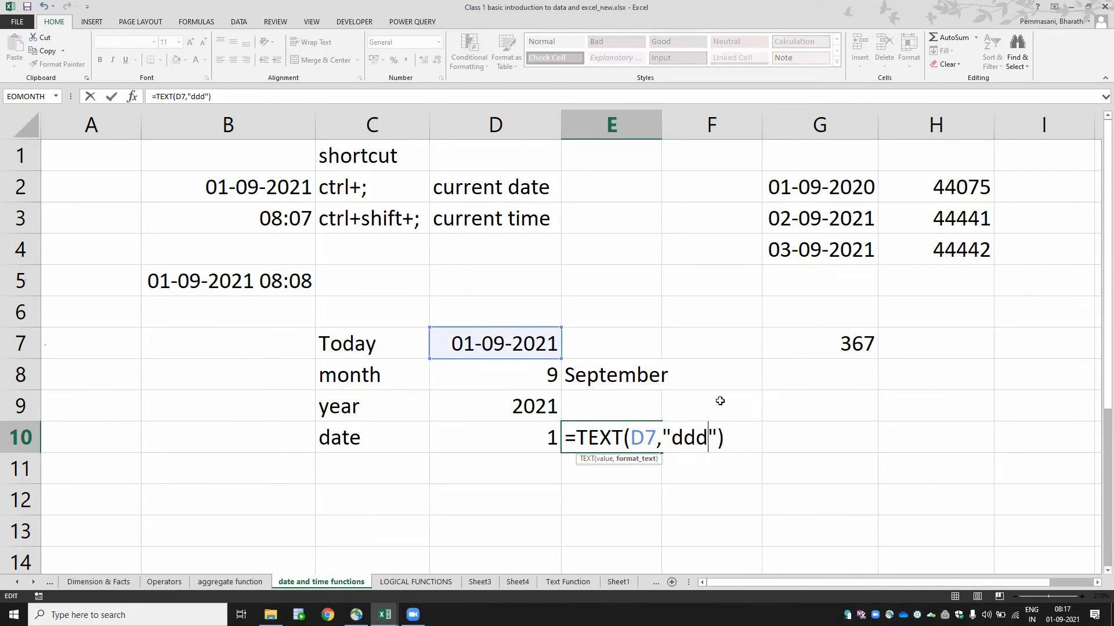
{"action": "key", "text": "Return"}
{"action": "key", "text": "Up"}
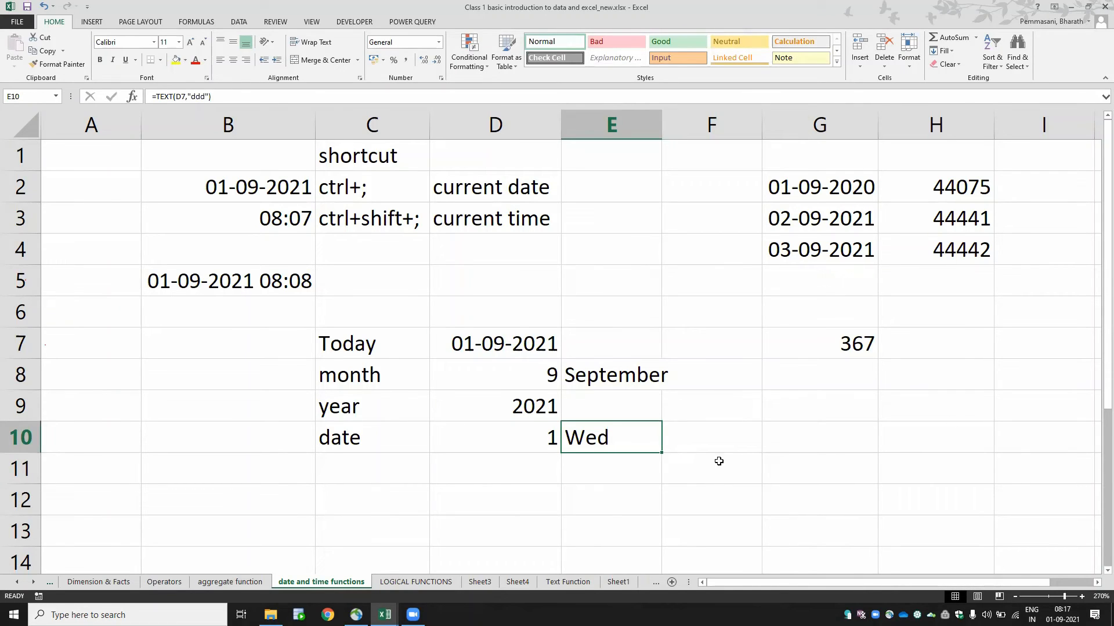
- Return the format code in E10's TEXT formula to "dddd" for the full weekday name
{"action": "key", "text": "F2"}
{"action": "key", "text": "Left"}
{"action": "key", "text": "Left"}
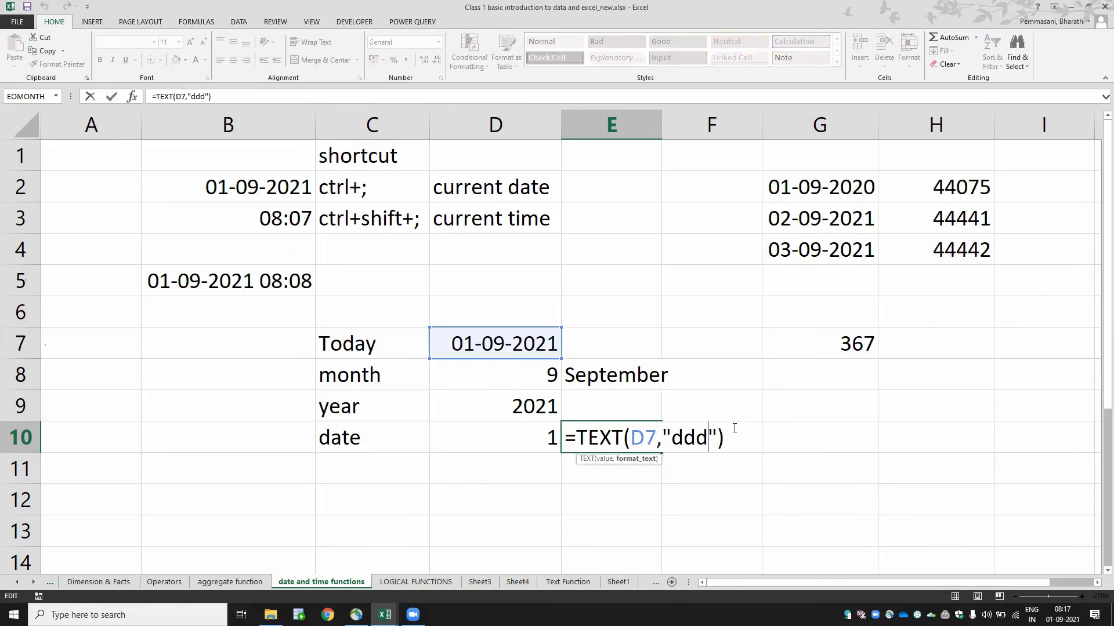
{"action": "type", "text": "d"}
{"action": "key", "text": "Return"}
{"action": "key", "text": "Up"}
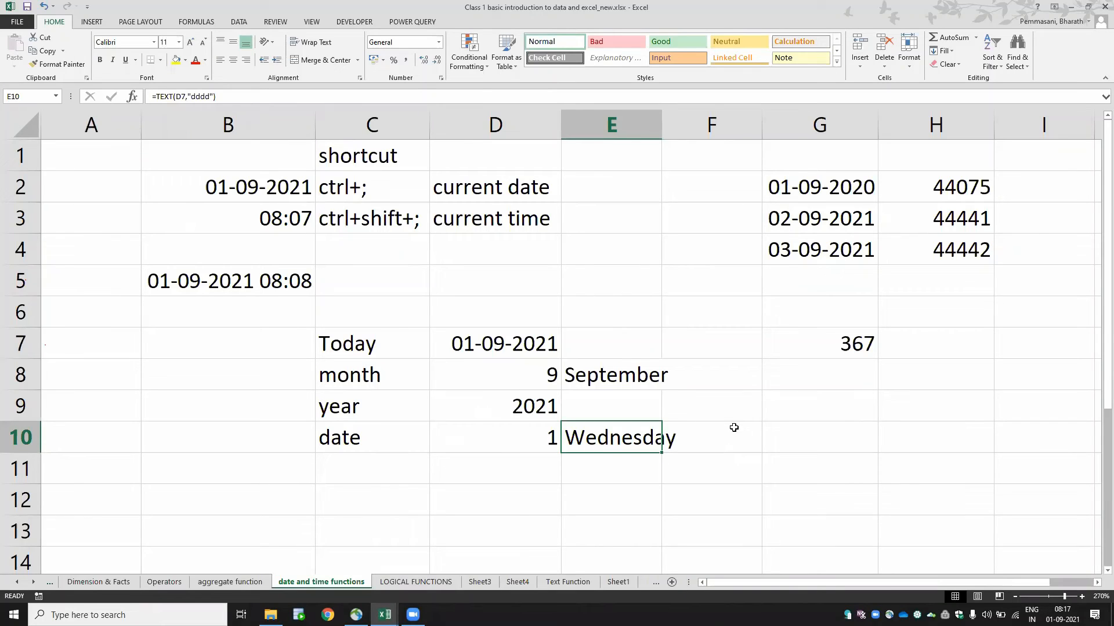
- Check the month-name TEXT formula in E8 and the date cell and format code it uses
{"action": "key", "text": "Up"}
{"action": "key", "text": "Up"}
{"action": "key", "text": "Up"}
{"action": "key", "text": "Down"}
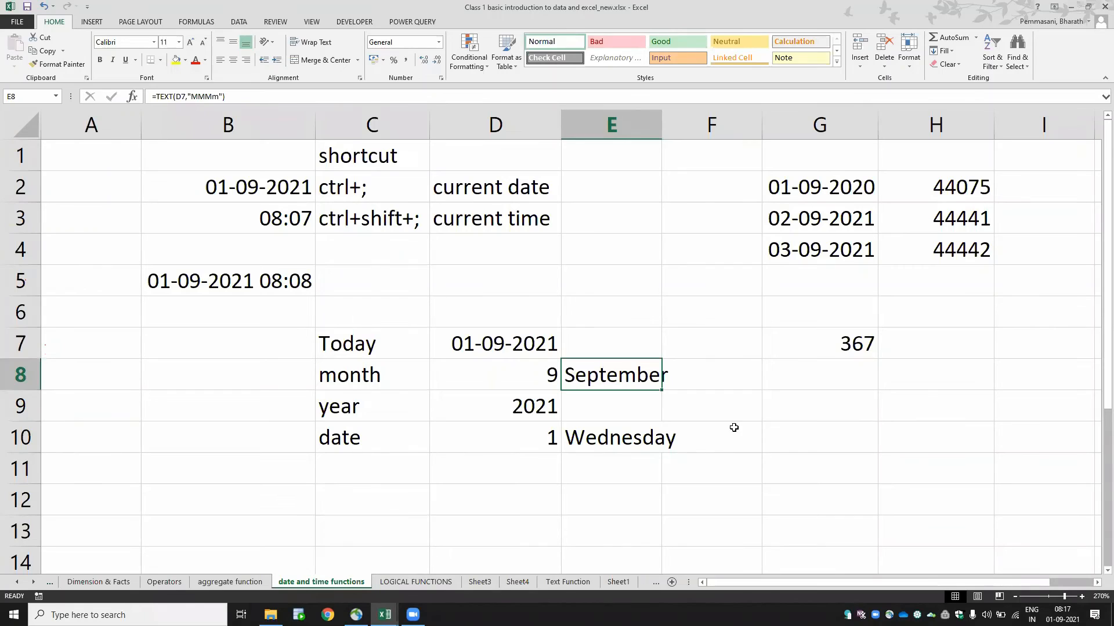
{"action": "key", "text": "F2"}
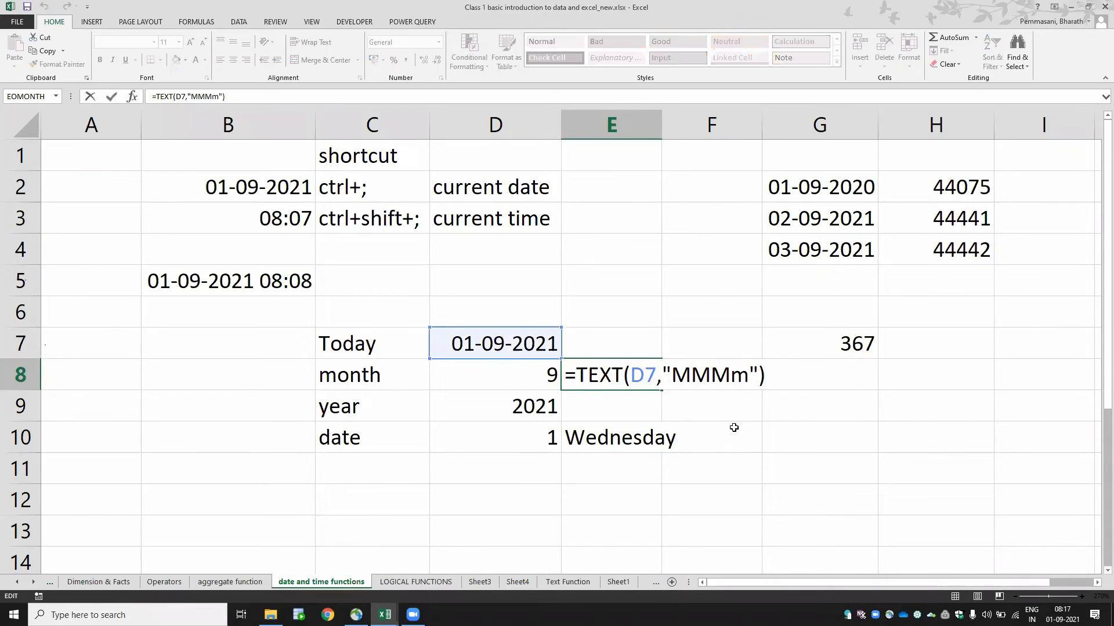
{"action": "key", "text": "ctrl+Return"}
{"action": "key", "text": "Down"}
{"action": "key", "text": "Down"}
{"action": "key", "text": "Down"}
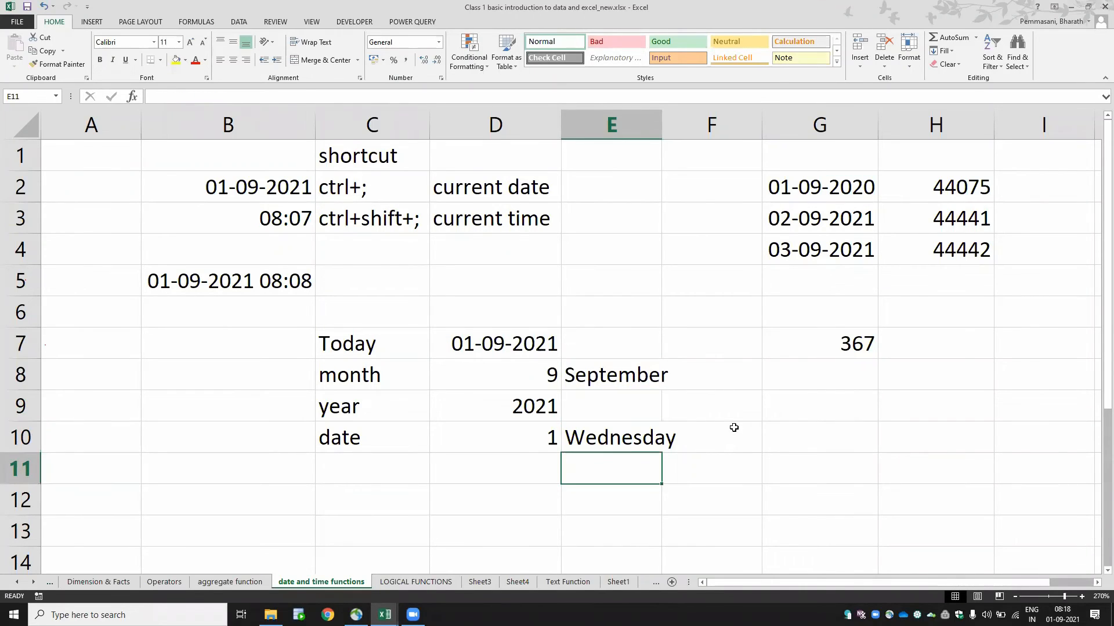
- Examine the MONTH formula in D8 and the date cell it refers to
{"action": "key", "text": "Up"}
{"action": "key", "text": "Up"}
{"action": "key", "text": "Up"}
{"action": "key", "text": "Left"}
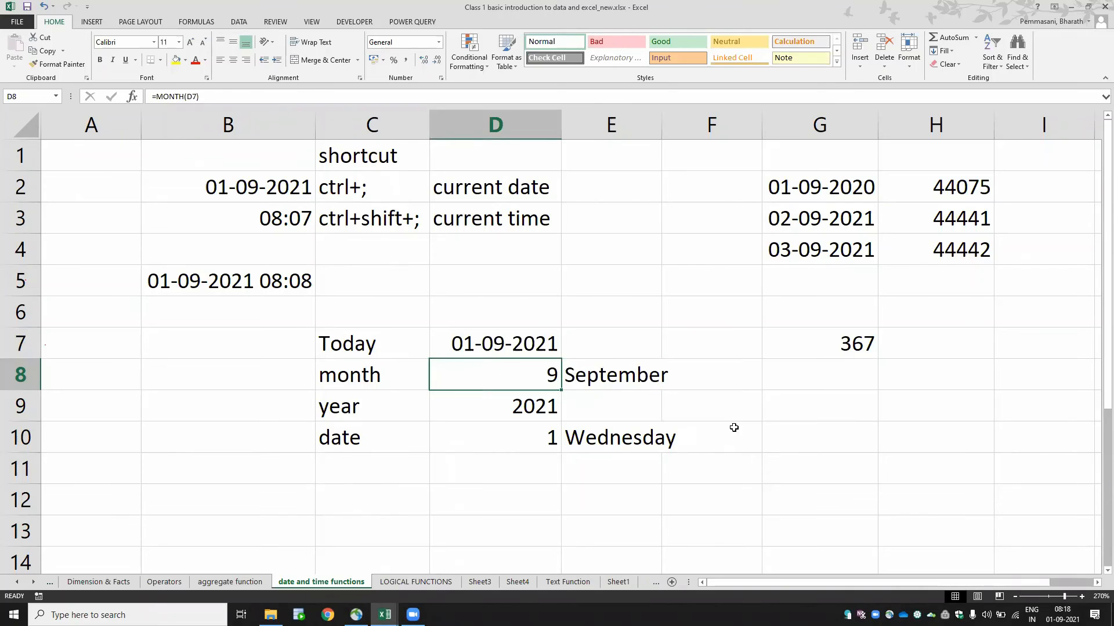
{"action": "key", "text": "Left"}
{"action": "key", "text": "Right"}
{"action": "key", "text": "F2"}
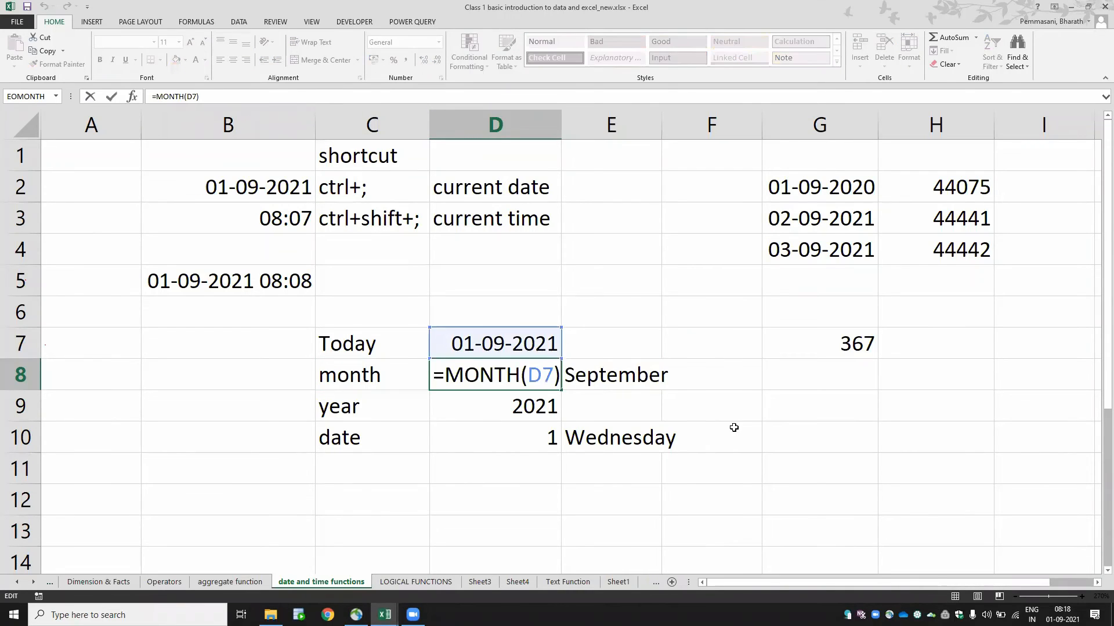
{"action": "key", "text": "Escape"}
- Examine the TEXT formula in E8 and its month-name format code
{"action": "key", "text": "Right"}
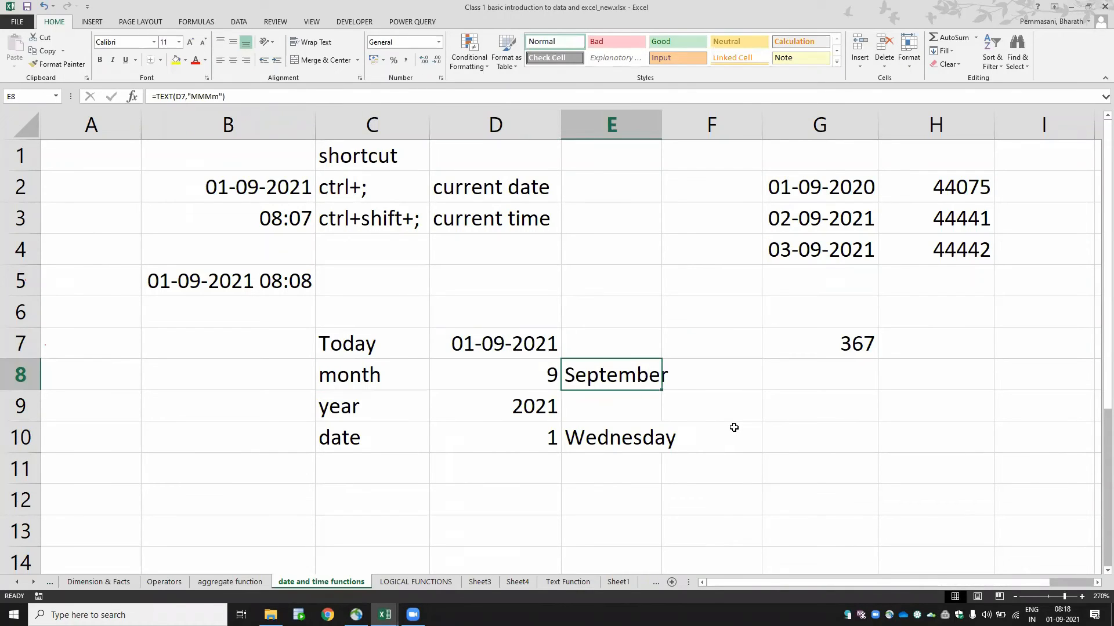
{"action": "key", "text": "F2"}
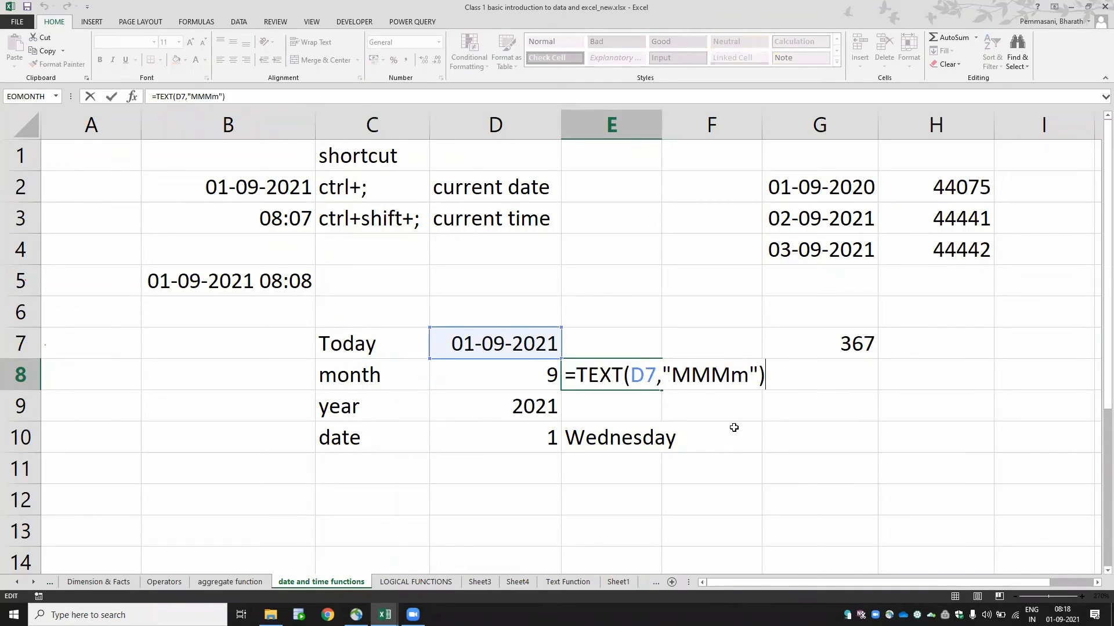
{"action": "key", "text": "Escape"}
{"action": "key", "text": "F2"}
{"action": "key", "text": "ctrl+Return"}
{"action": "key", "text": "Down"}
{"action": "key", "text": "Down"}
{"action": "key", "text": "Down"}
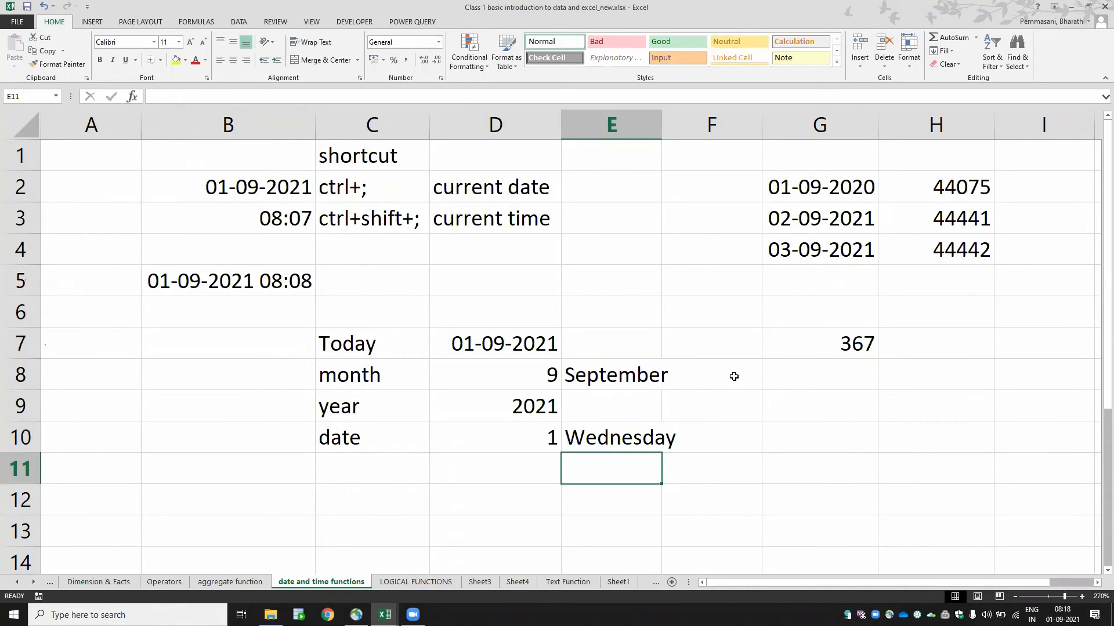
- Enter =TEXT(D7,"mmm-yy") in E12 to show the date as abbreviated month and two-digit year
{"action": "key", "text": "Left"}
{"action": "key", "text": "Down"}
{"action": "key", "text": "Left"}
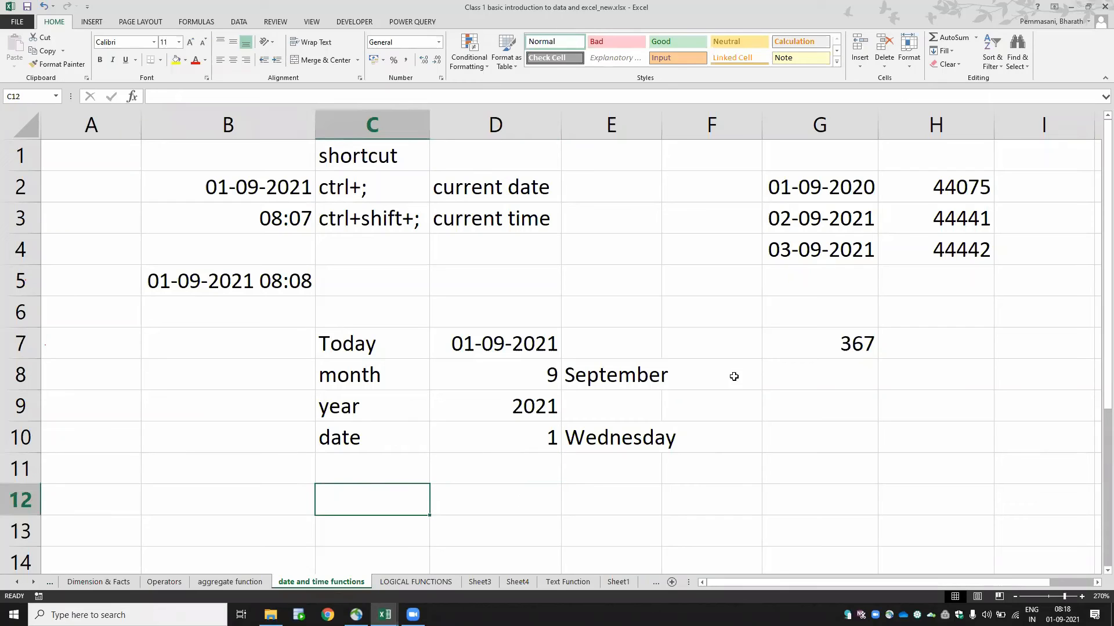
{"action": "key", "text": "Right"}
{"action": "key", "text": "Right"}
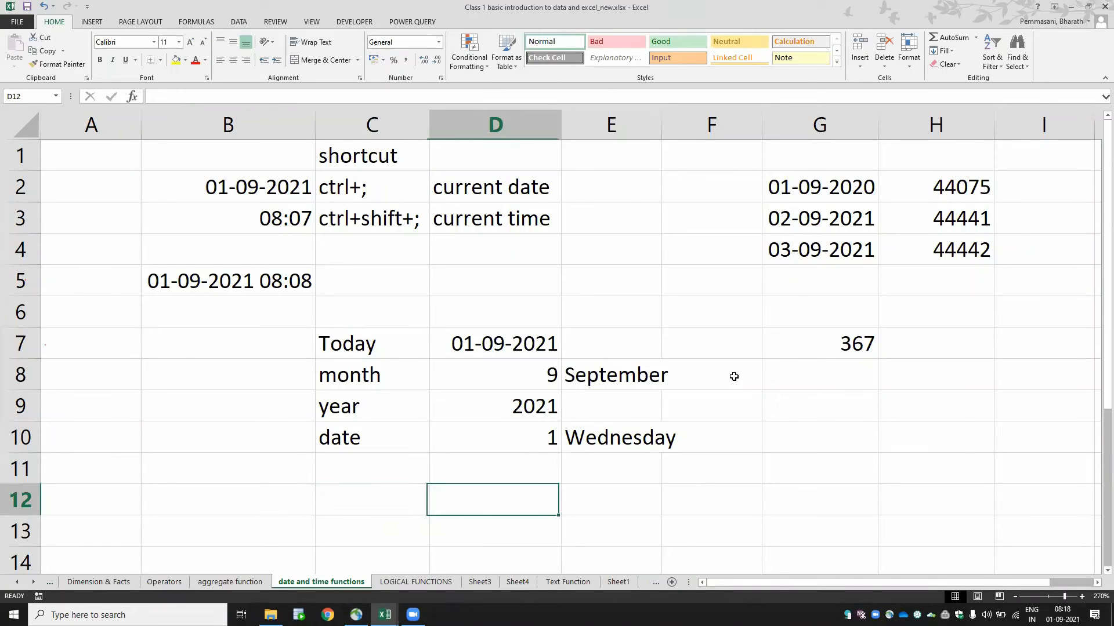
{"action": "type", "text": "="}
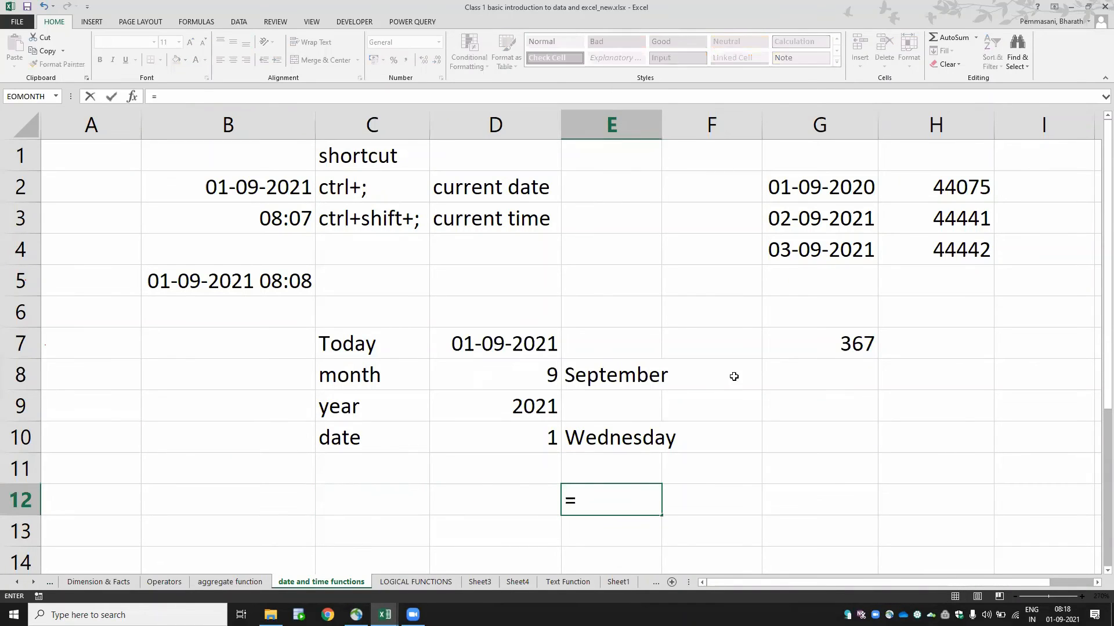
{"action": "type", "text": "tex"}
{"action": "key", "text": "Tab"}
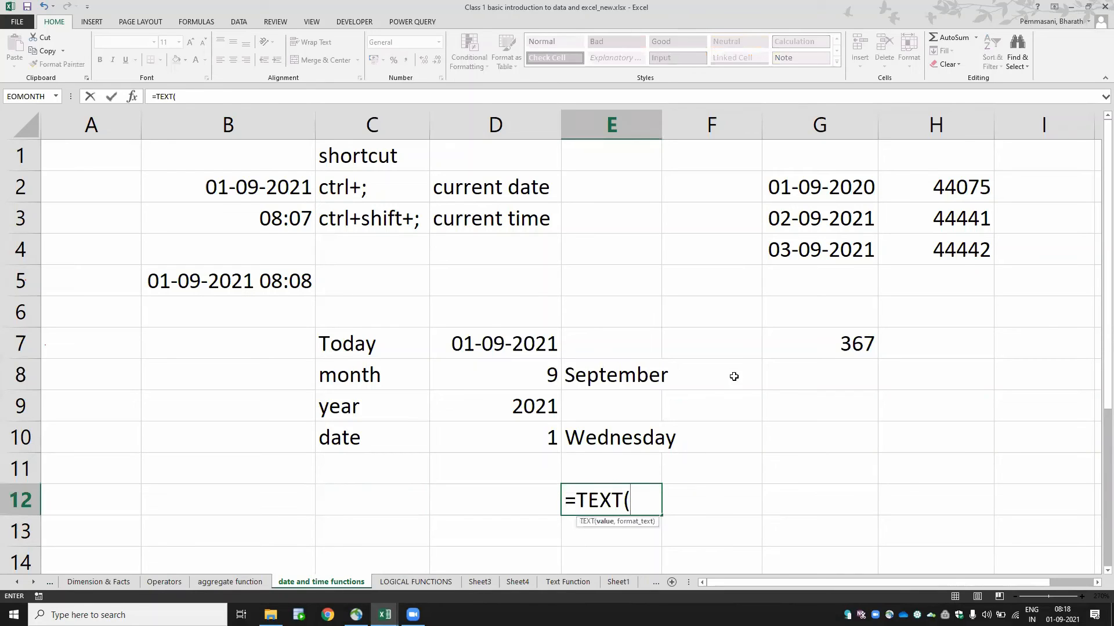
{"action": "left_click", "coordinate": [487, 343]}
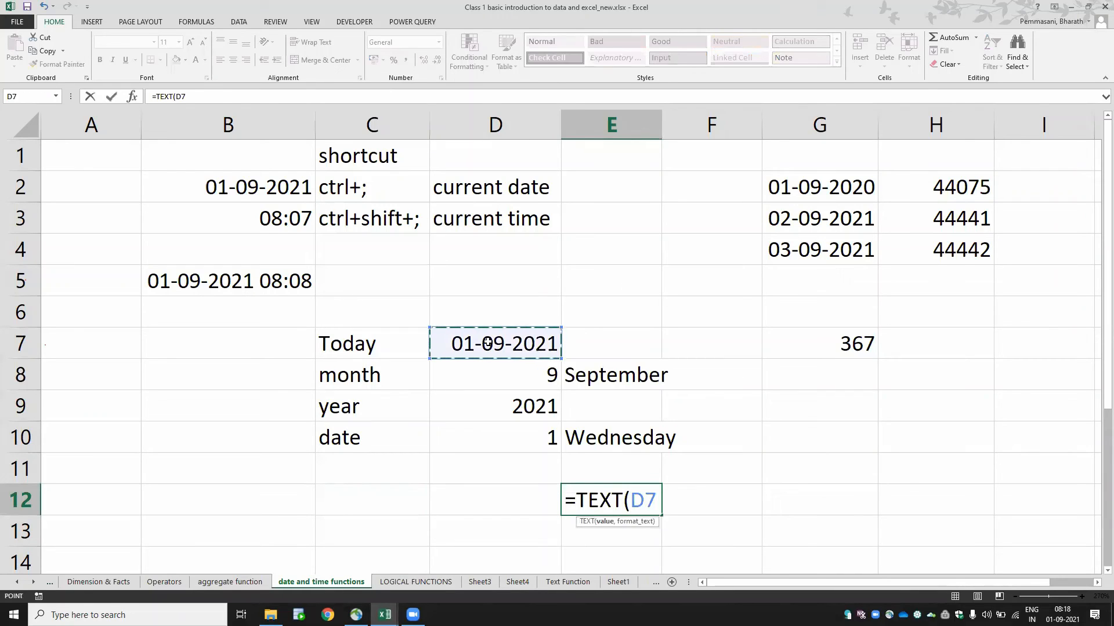
{"action": "type", "text": ","}
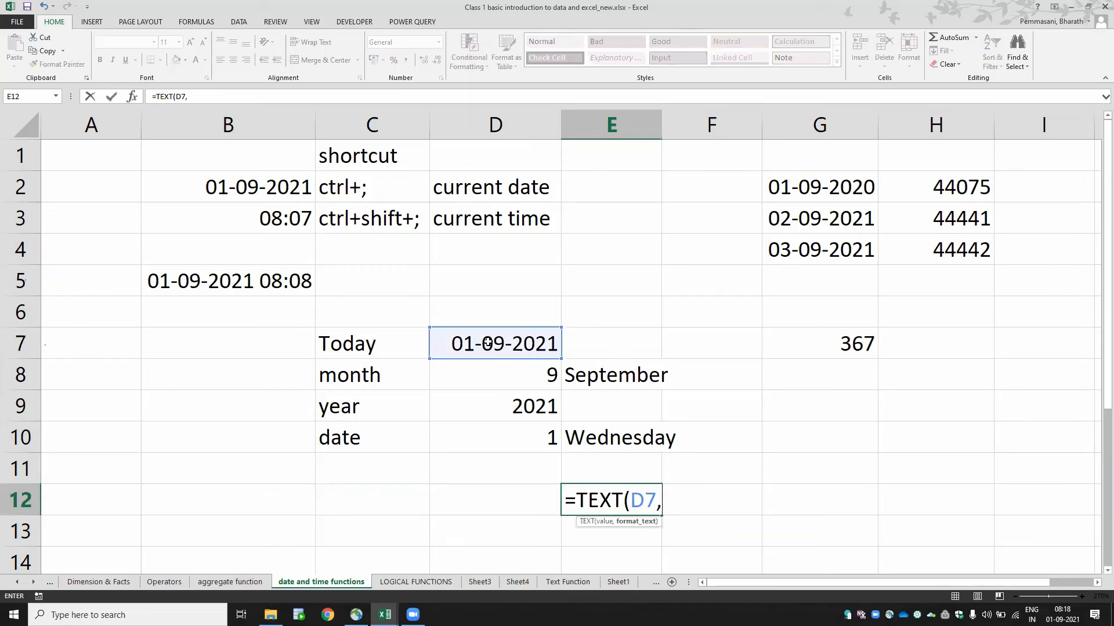
{"action": "type", "text": "\"mmm"}
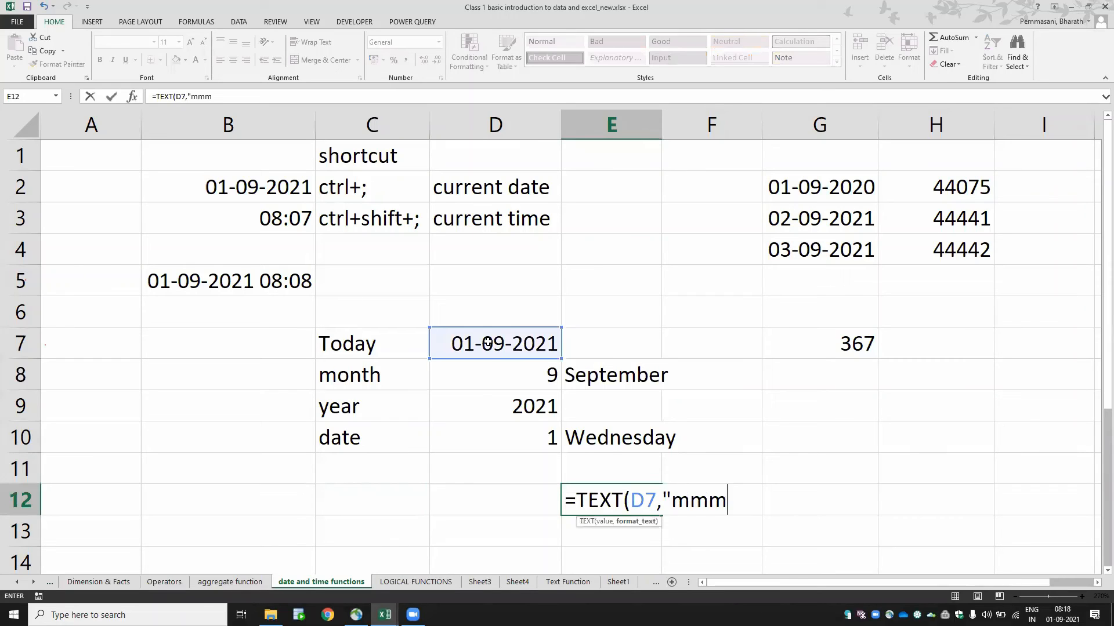
{"action": "type", "text": "-yy\")"}
{"action": "key", "text": "Return"}
- Extend the format code in E12's TEXT formula to "mmmm-yy" for the full month name
{"action": "key", "text": "Up"}
{"action": "key", "text": "F2"}
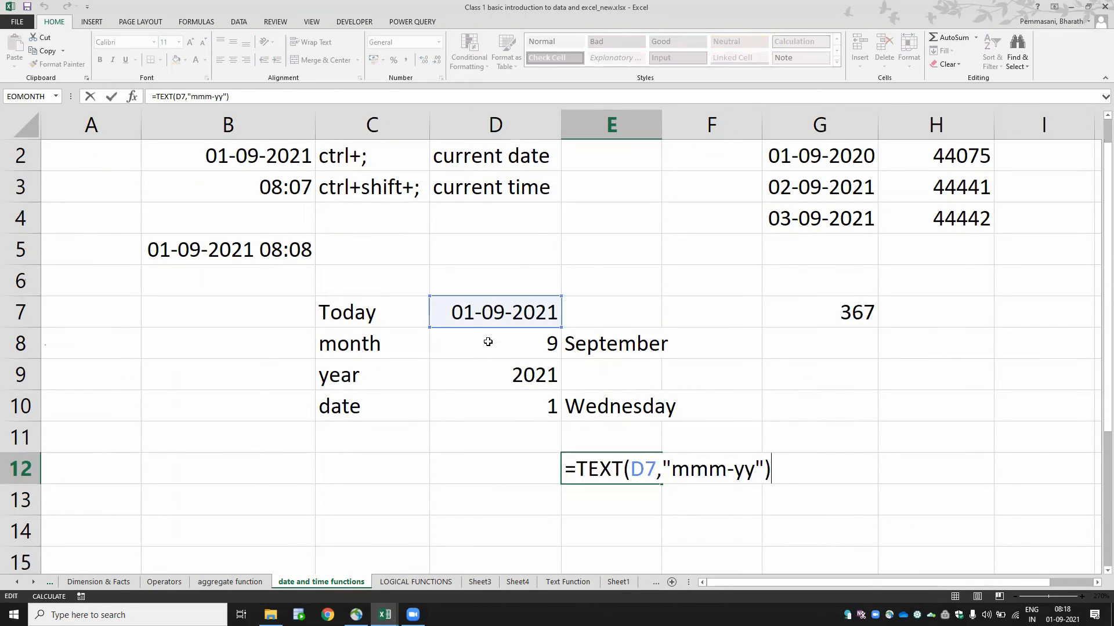
{"action": "key", "text": "Left"}
{"action": "key", "text": "Left"}
{"action": "key", "text": "Left"}
{"action": "key", "text": "Left"}
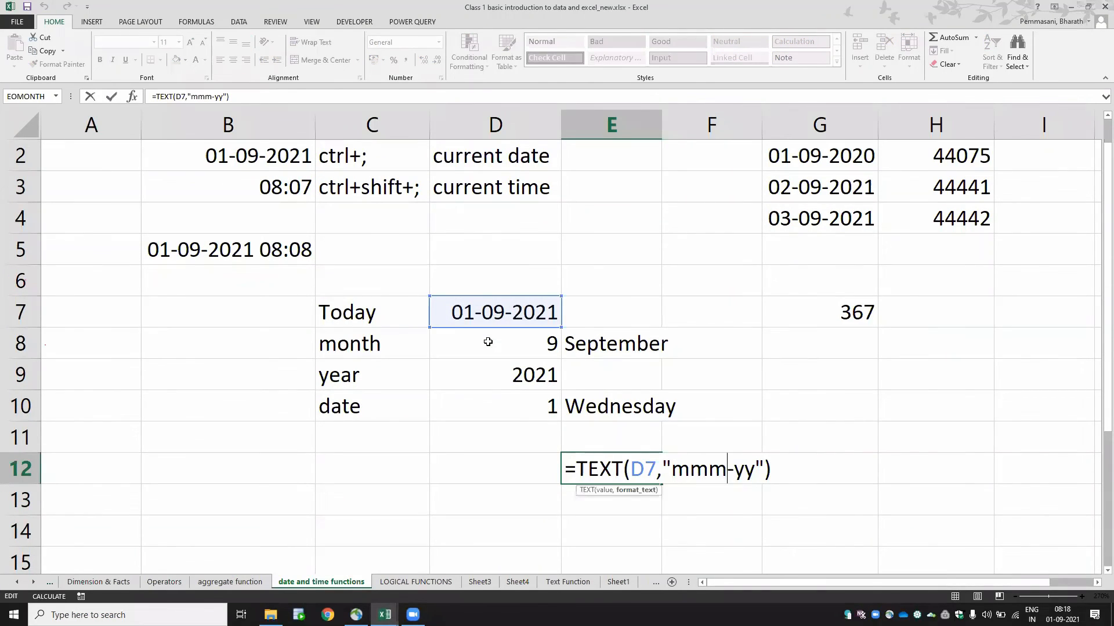
{"action": "type", "text": "m"}
{"action": "key", "text": "Return"}
- Examine the month portion "mmmm" of the format code in E12's TEXT formula
{"action": "key", "text": "Up"}
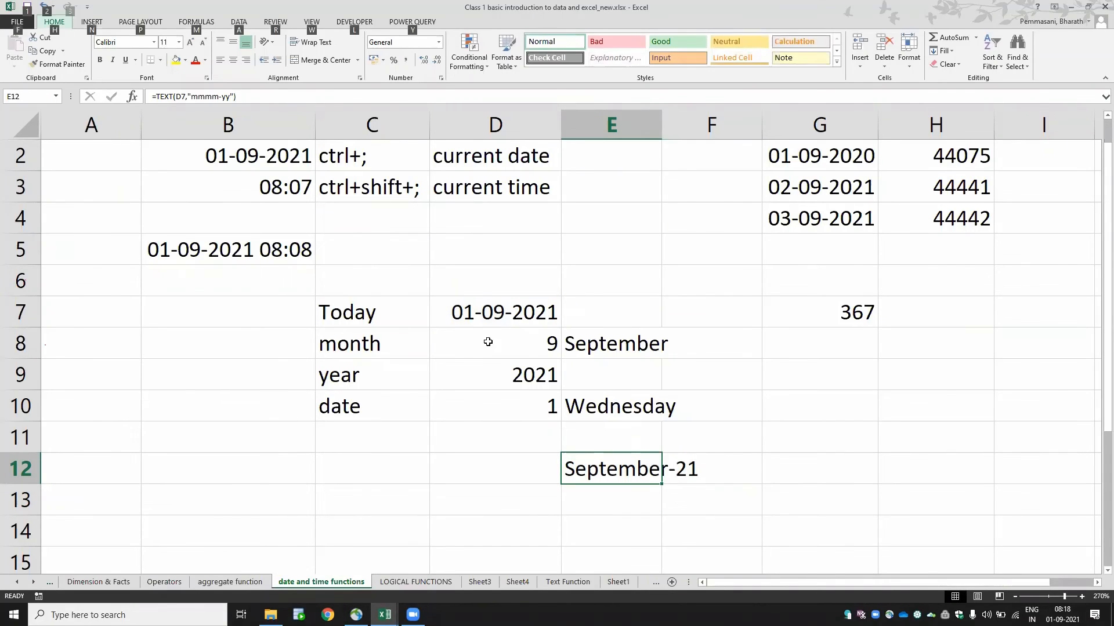
{"action": "key", "text": "Down"}
{"action": "key", "text": "Down"}
{"action": "key", "text": "Up"}
{"action": "key", "text": "Up"}
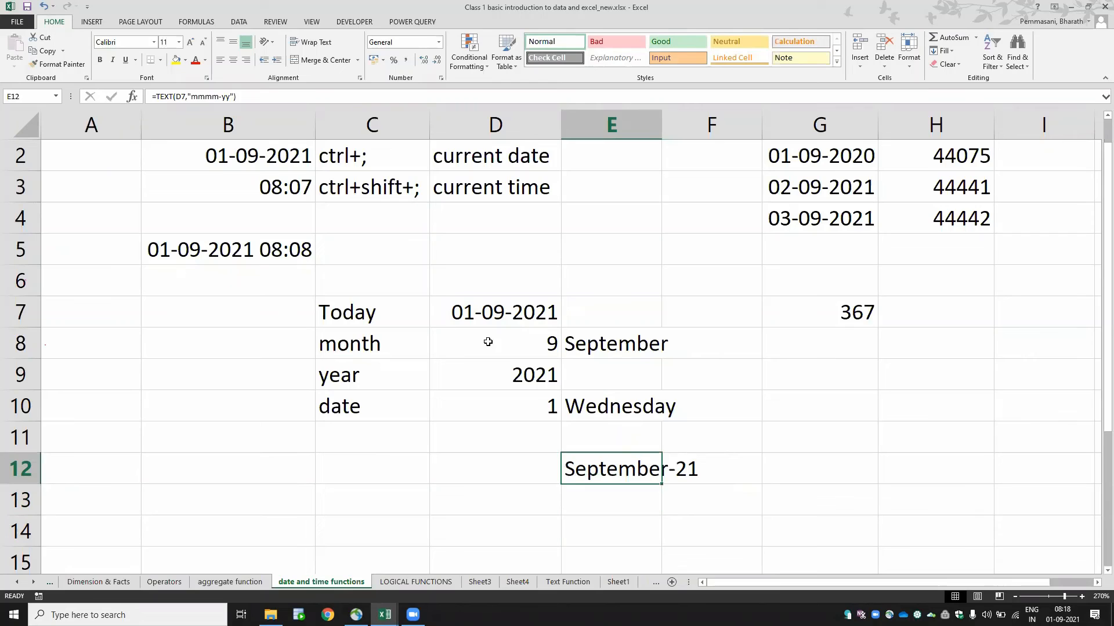
{"action": "key", "text": "F2"}
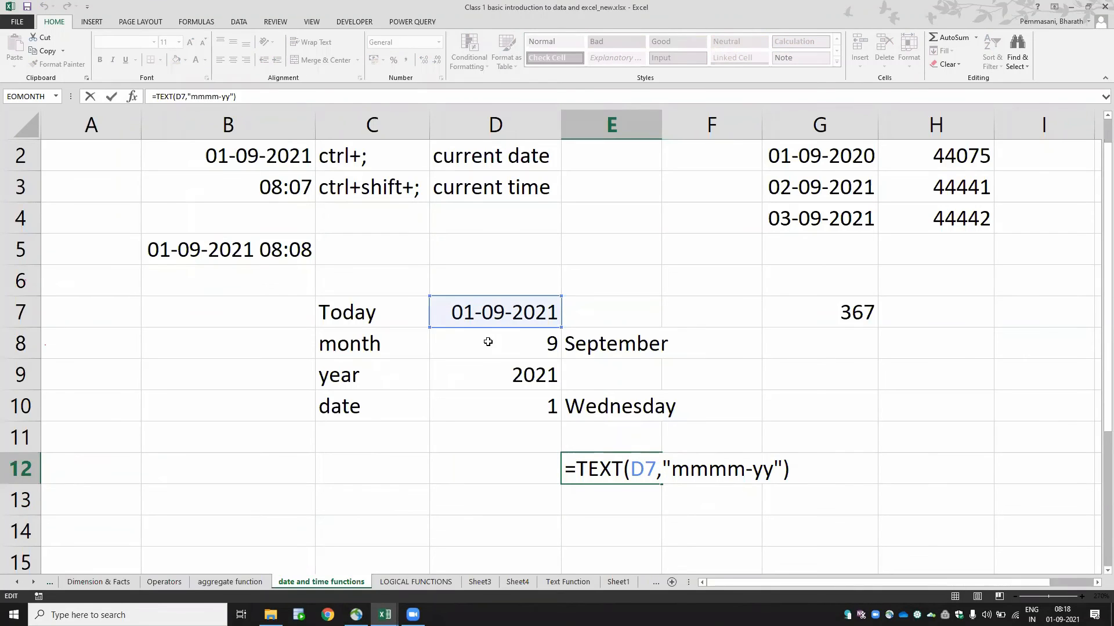
{"action": "key", "text": "Left"}
{"action": "key", "text": "Left"}
{"action": "key", "text": "Left"}
{"action": "key", "text": "Left"}
{"action": "key", "text": "Left"}
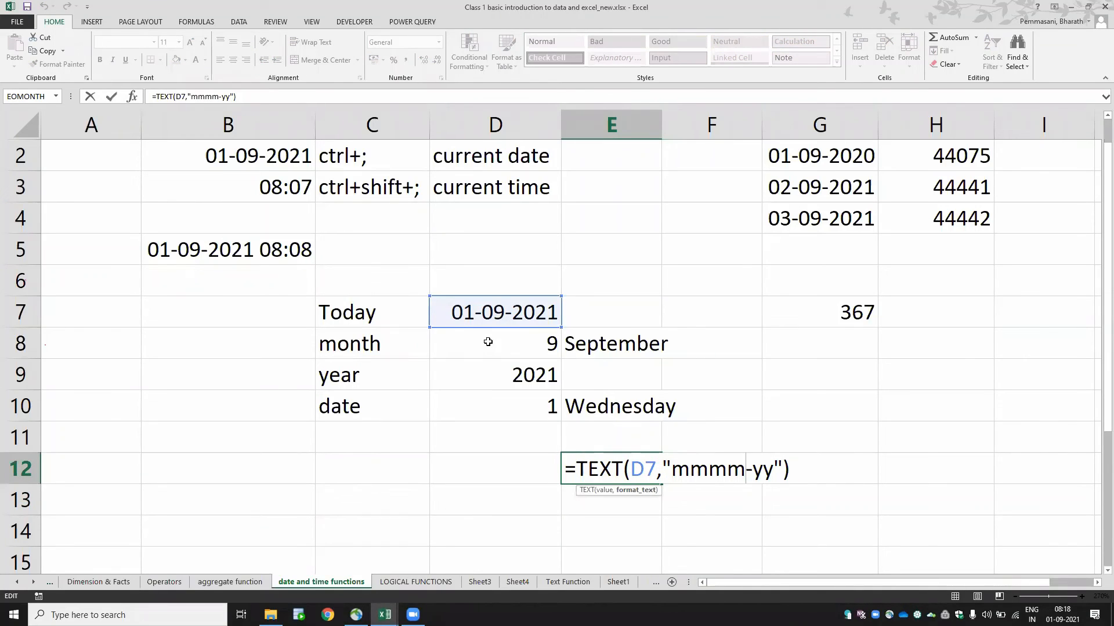
{"action": "key", "text": "Left"}
{"action": "key", "text": "Left"}
{"action": "key", "text": "Left"}
{"action": "key", "text": "Left"}
{"action": "key", "text": "Left"}
{"action": "key", "text": "Left"}
{"action": "key", "text": "Right"}
{"action": "key", "text": "shift+Right"}
{"action": "key", "text": "shift+Right"}
{"action": "key", "text": "shift+Right"}
{"action": "key", "text": "shift+Right"}
{"action": "key", "text": "ctrl+Return"}
- Examine the year portion "yy" of the format code in E12's TEXT formula
{"action": "key", "text": "F2"}
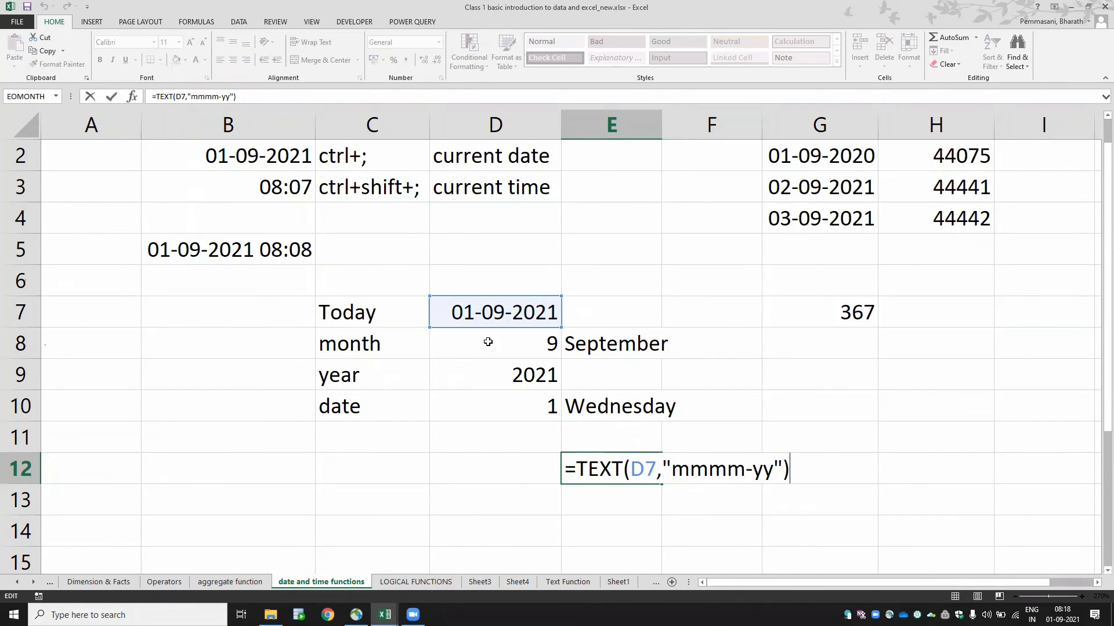
{"action": "key", "text": "Left"}
{"action": "key", "text": "Left"}
{"action": "key", "text": "shift+Left"}
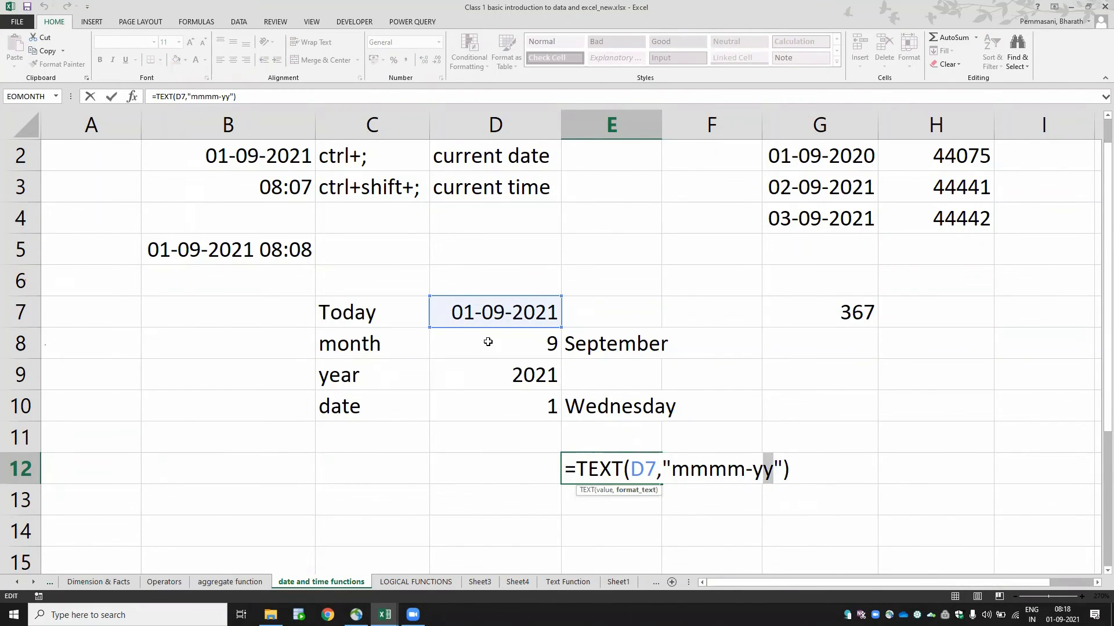
{"action": "key", "text": "ctrl+Return"}
- Change the format code in E12's TEXT formula to "mmmm-yyyy" for a four-digit year
{"action": "key", "text": "F2"}
{"action": "key", "text": "Left"}
{"action": "key", "text": "Left"}
{"action": "type", "text": "yy"}
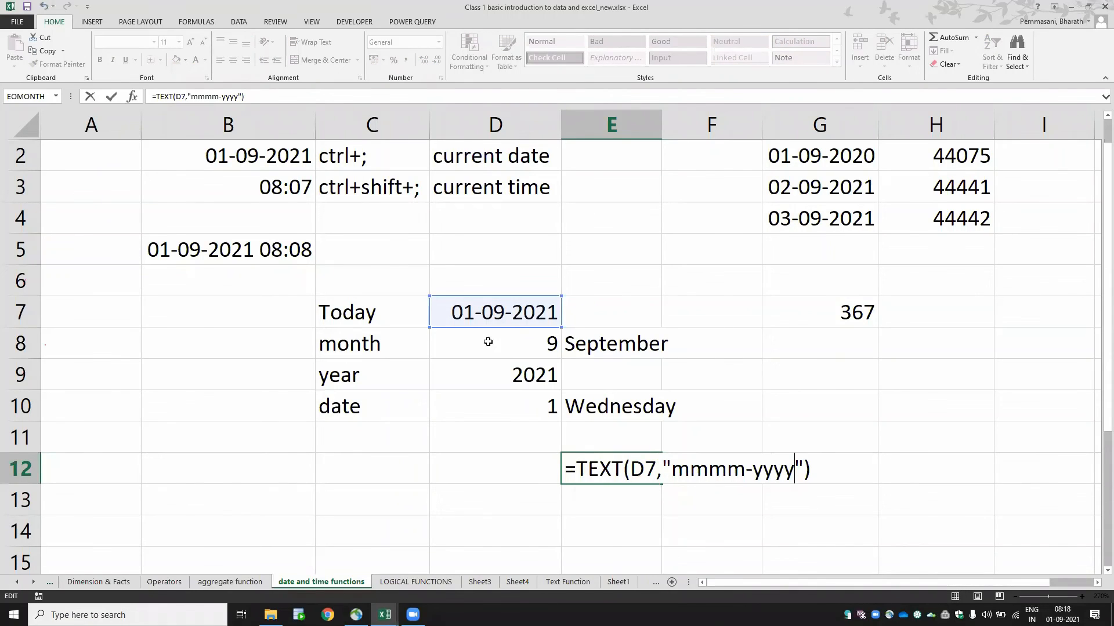
{"action": "key", "text": "Return"}
{"action": "key", "text": "Up"}
{"action": "key", "text": "Right"}
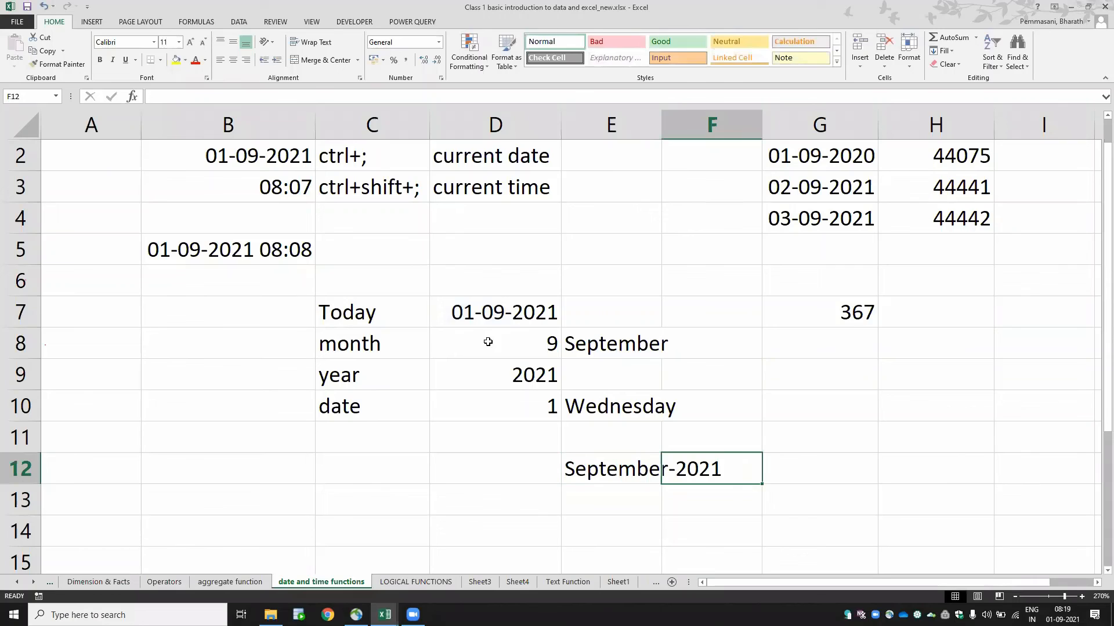
- Add the day number to E12's TEXT formula by making its format code "dd-mmmm-yyyy"
{"action": "key", "text": "Left"}
{"action": "key", "text": "F2"}
{"action": "key", "text": "Left"}
{"action": "key", "text": "Left"}
{"action": "key", "text": "Left"}
{"action": "key", "text": "Left"}
{"action": "key", "text": "Left"}
{"action": "key", "text": "Left"}
{"action": "key", "text": "Left"}
{"action": "key", "text": "Left"}
{"action": "key", "text": "Left"}
{"action": "key", "text": "Left"}
{"action": "key", "text": "Left"}
{"action": "key", "text": "Left"}
{"action": "key", "text": "Left"}
{"action": "key", "text": "Left"}
{"action": "key", "text": "Left"}
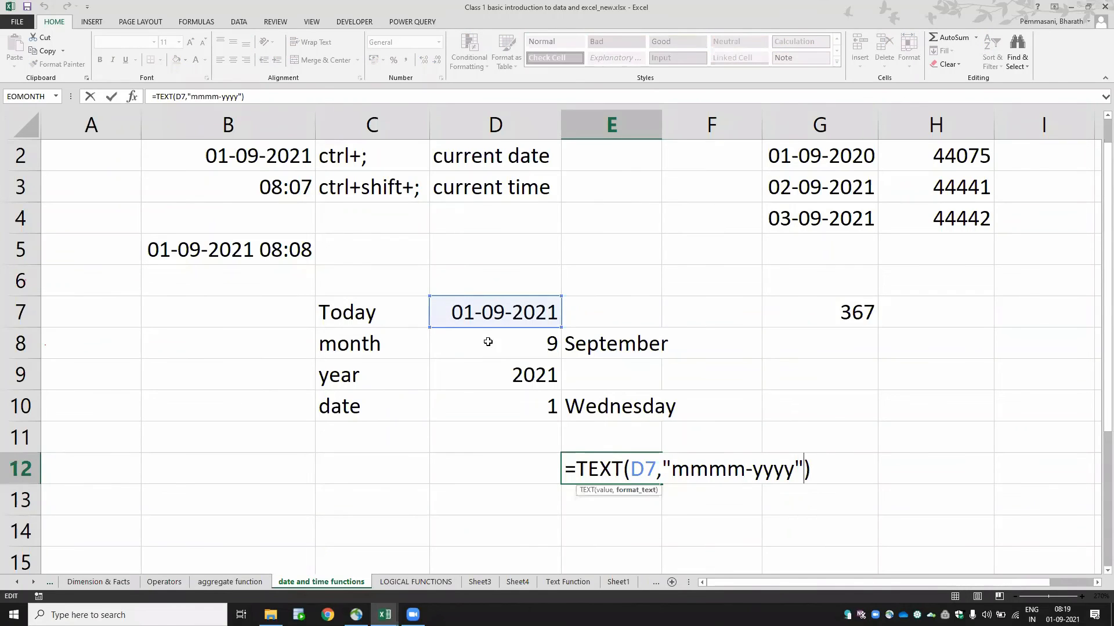
{"action": "key", "text": "Right"}
{"action": "key", "text": "Right"}
{"action": "key", "text": "Right"}
{"action": "key", "text": "Right"}
{"action": "type", "text": "dd-"}
{"action": "key", "text": "Return"}
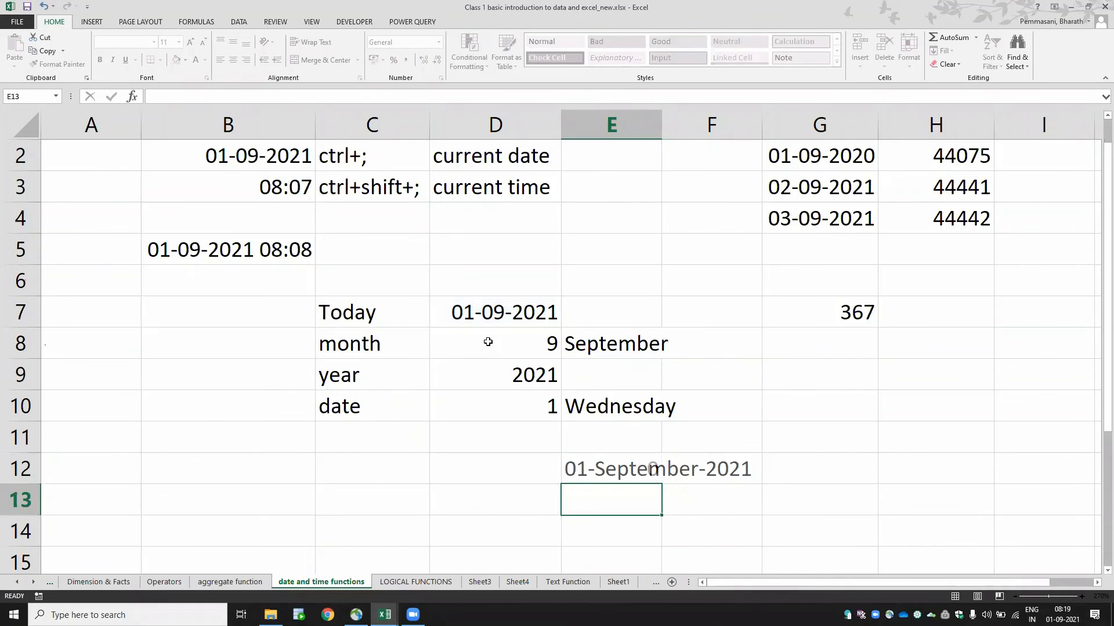
- Change the day portion of E12's format code to give "dddd-mmmm-yyyy" with the full weekday name
{"action": "key", "text": "Up"}
{"action": "key", "text": "F2"}
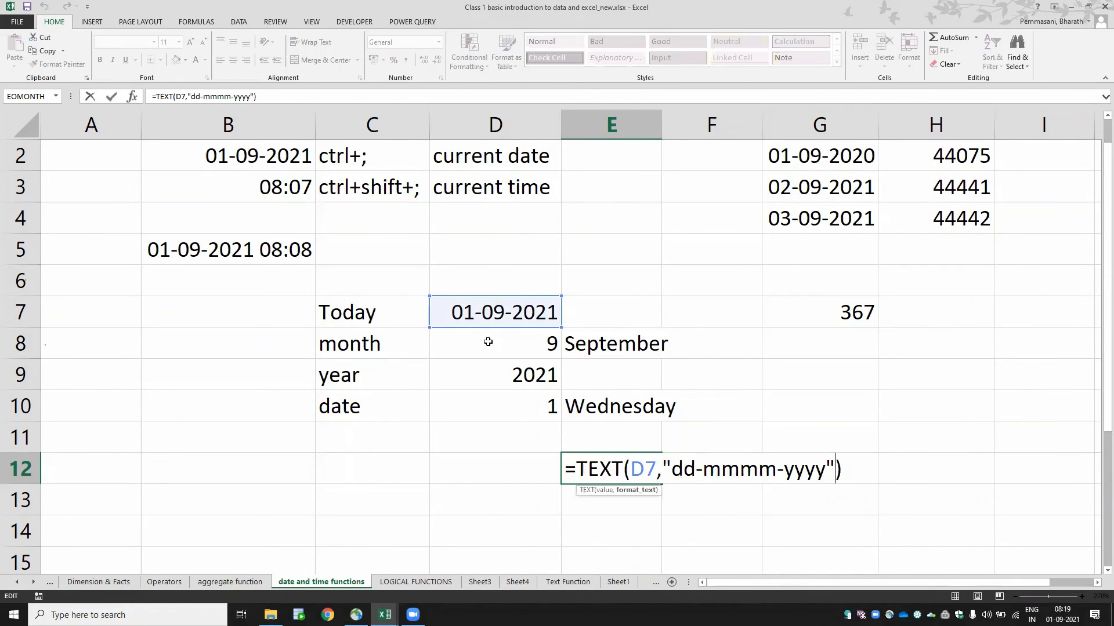
{"action": "key", "text": "Left"}
{"action": "key", "text": "Left"}
{"action": "key", "text": "Left"}
{"action": "key", "text": "Left"}
{"action": "key", "text": "Left"}
{"action": "key", "text": "Left"}
{"action": "key", "text": "Left"}
{"action": "key", "text": "Left"}
{"action": "key", "text": "Left"}
{"action": "key", "text": "Left"}
{"action": "key", "text": "Left"}
{"action": "key", "text": "Left"}
{"action": "type", "text": "dd"}
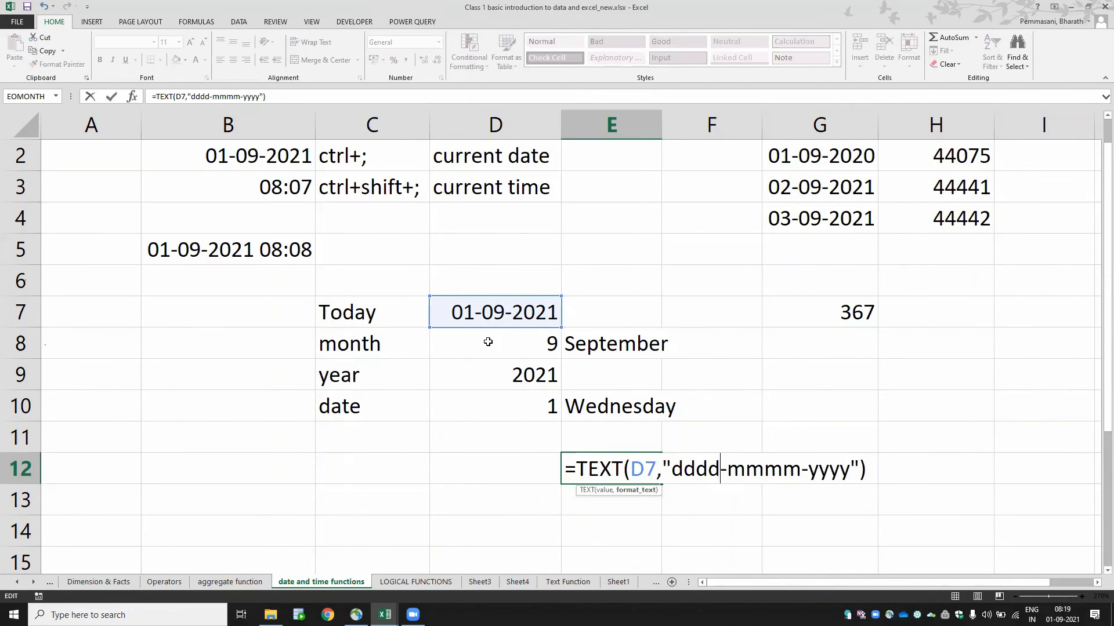
{"action": "key", "text": "Return"}
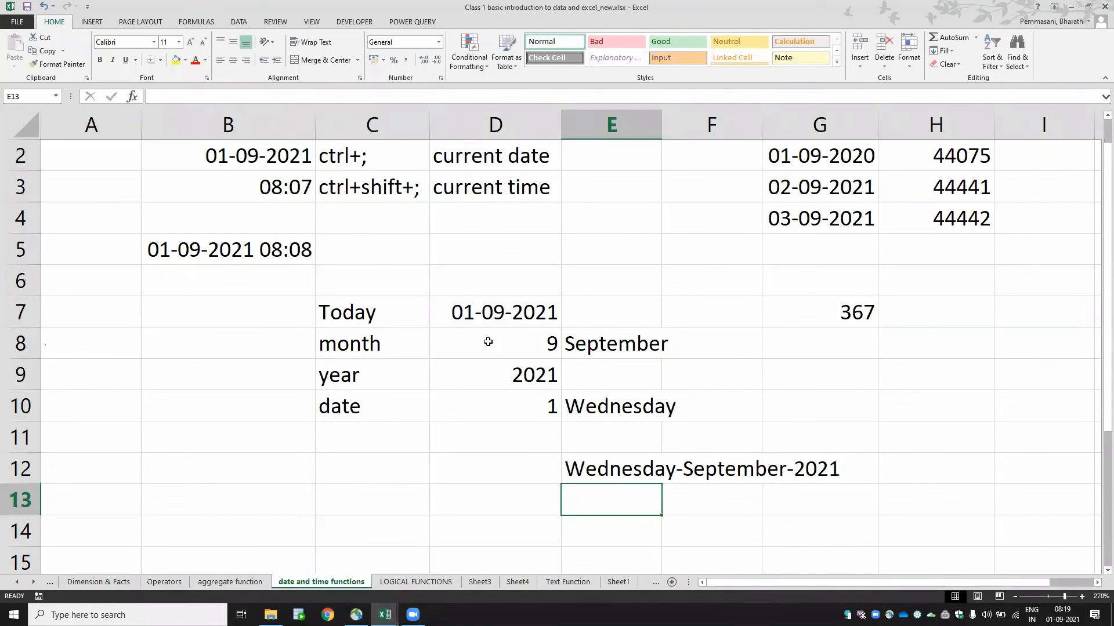
- Replace both hyphens in E12's format code with slashes, making it "dddd/mmmm/yyyy"
{"action": "key", "text": "Up"}
{"action": "key", "text": "F2"}
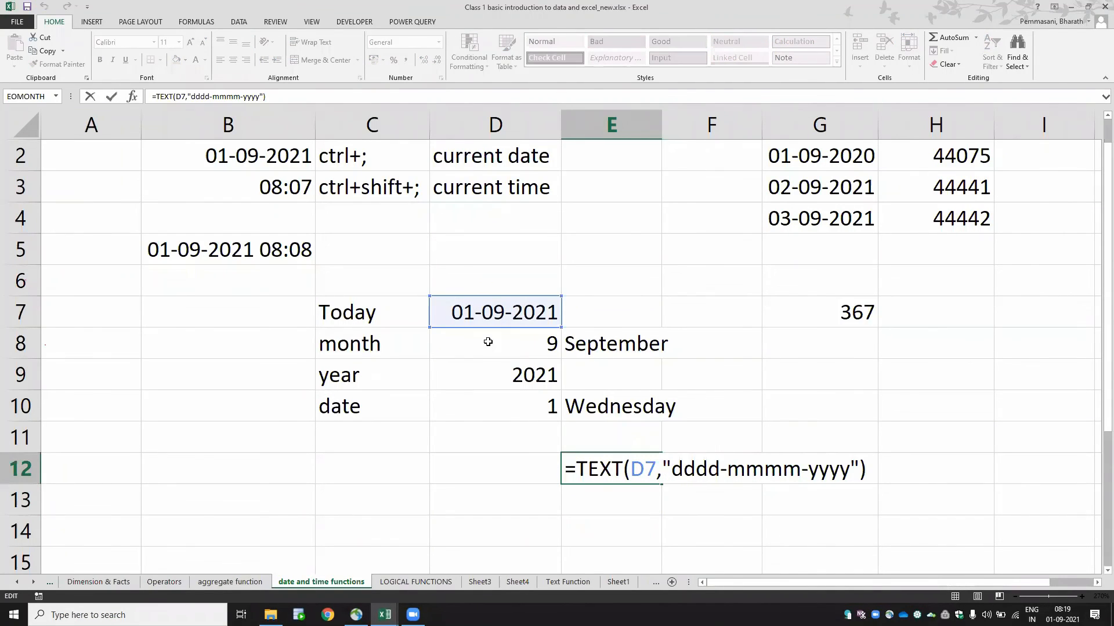
{"action": "key", "text": "Left"}
{"action": "key", "text": "Left"}
{"action": "key", "text": "Left"}
{"action": "key", "text": "Left"}
{"action": "key", "text": "Left"}
{"action": "key", "text": "Left"}
{"action": "key", "text": "Left"}
{"action": "key", "text": "Left"}
{"action": "key", "text": "Left"}
{"action": "key", "text": "Left"}
{"action": "key", "text": "Left"}
{"action": "key", "text": "Left"}
{"action": "key", "text": "Left"}
{"action": "key", "text": "Left"}
{"action": "key", "text": "Left"}
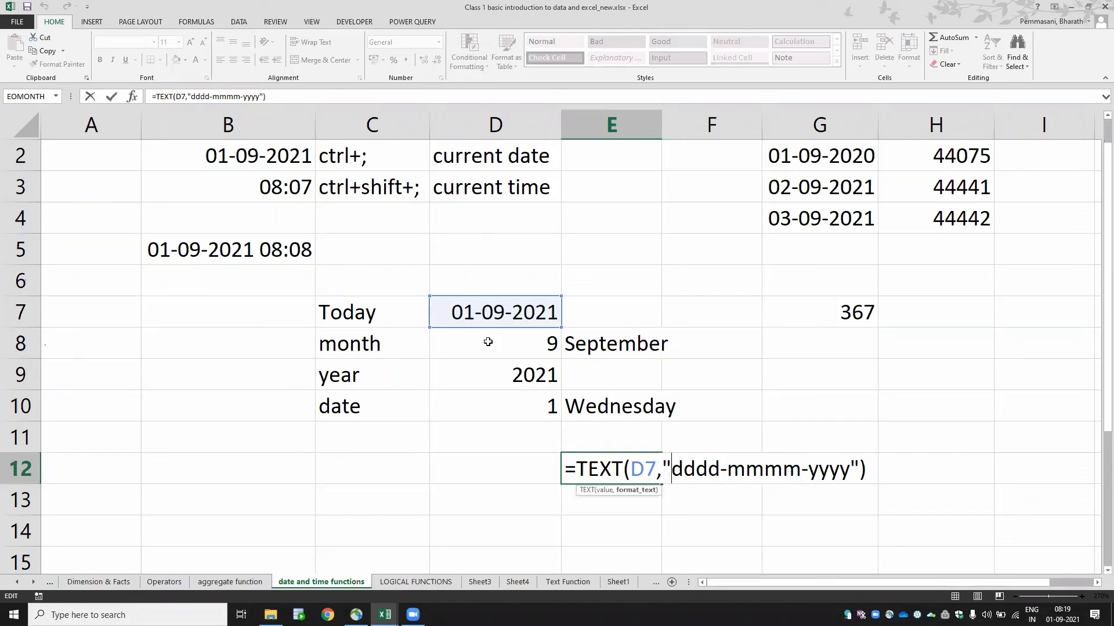
{"action": "key", "text": "Right"}
{"action": "key", "text": "Right"}
{"action": "key", "text": "Right"}
{"action": "key", "text": "Right"}
{"action": "key", "text": "BackSpace"}
{"action": "type", "text": "/"}
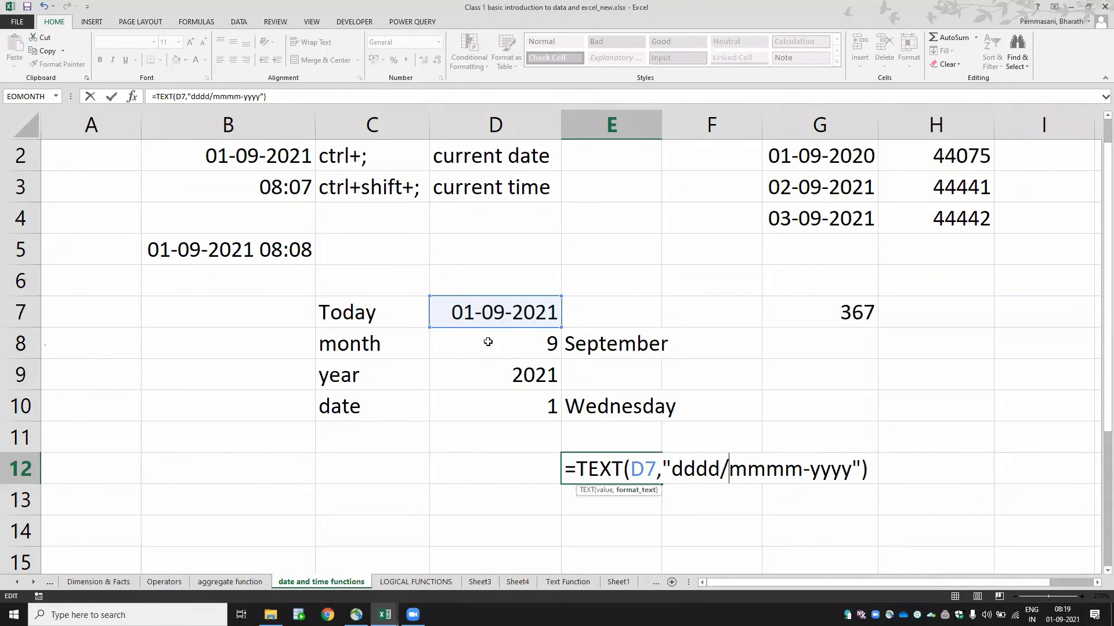
{"action": "key", "text": "Right"}
{"action": "key", "text": "Right"}
{"action": "key", "text": "Right"}
{"action": "key", "text": "Right"}
{"action": "key", "text": "Right"}
{"action": "key", "text": "BackSpace"}
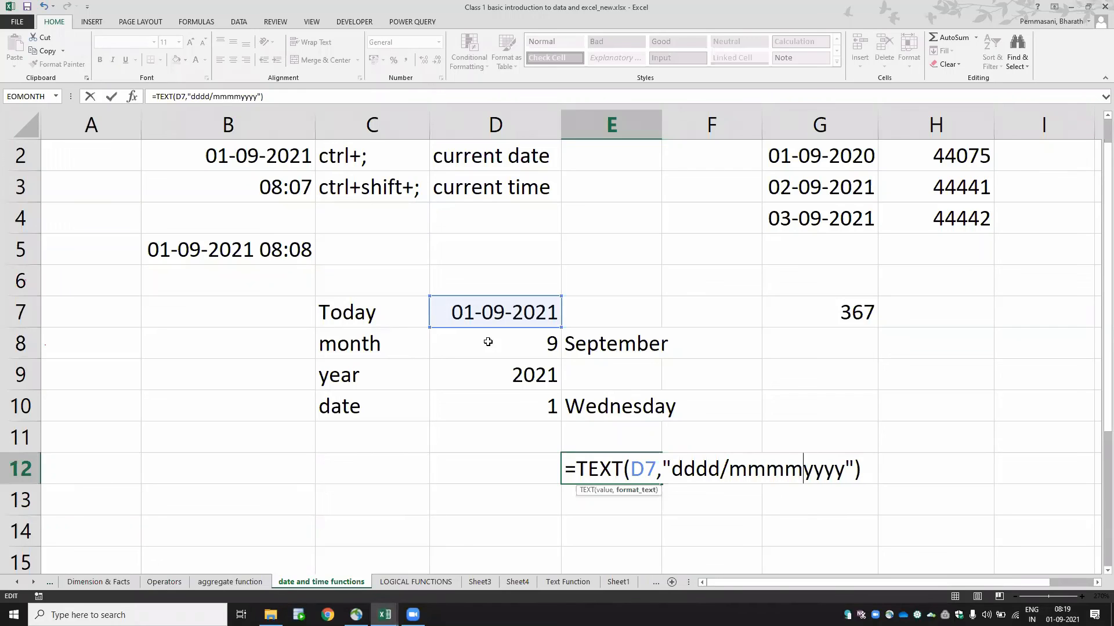
{"action": "type", "text": "/"}
{"action": "key", "text": "Return"}
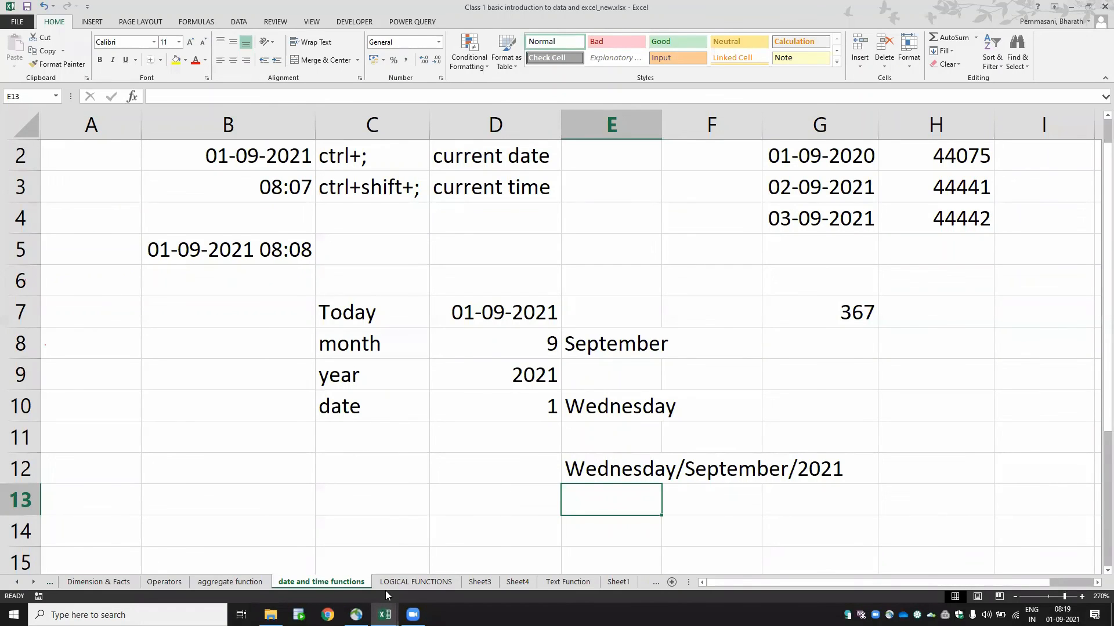
- On the aggregate function sheet, list "month" in B8 and "year" in C8 beside the date and time category
{"action": "left_click", "coordinate": [81, 583]}
{"action": "key", "text": "ctrl+Page_Down"}
{"action": "key", "text": "ctrl+Page_Down"}
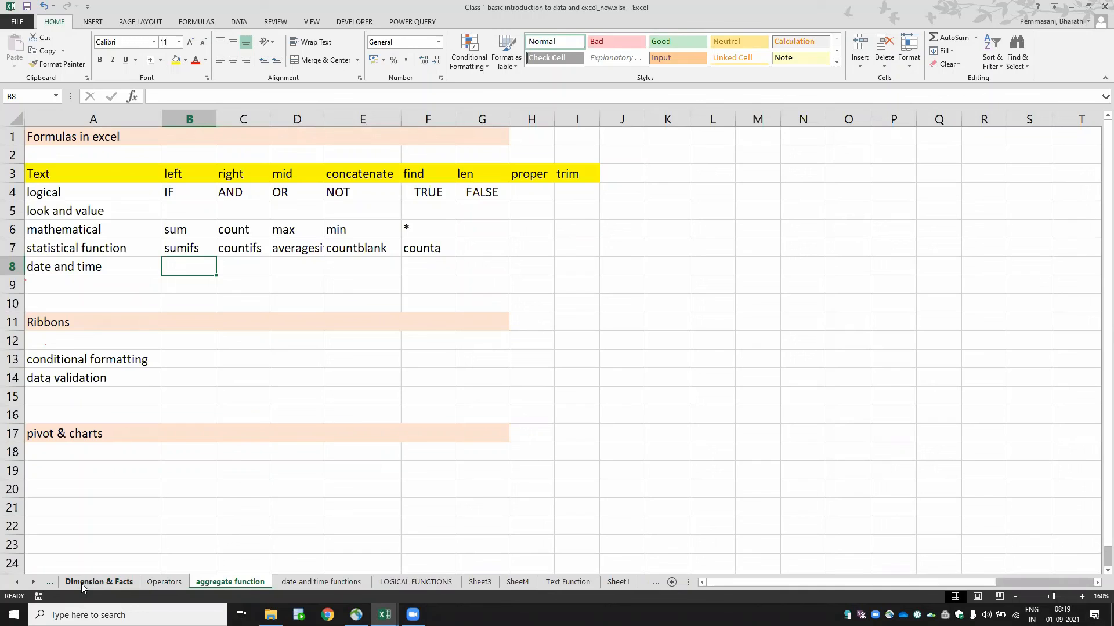
{"action": "type", "text": "month"}
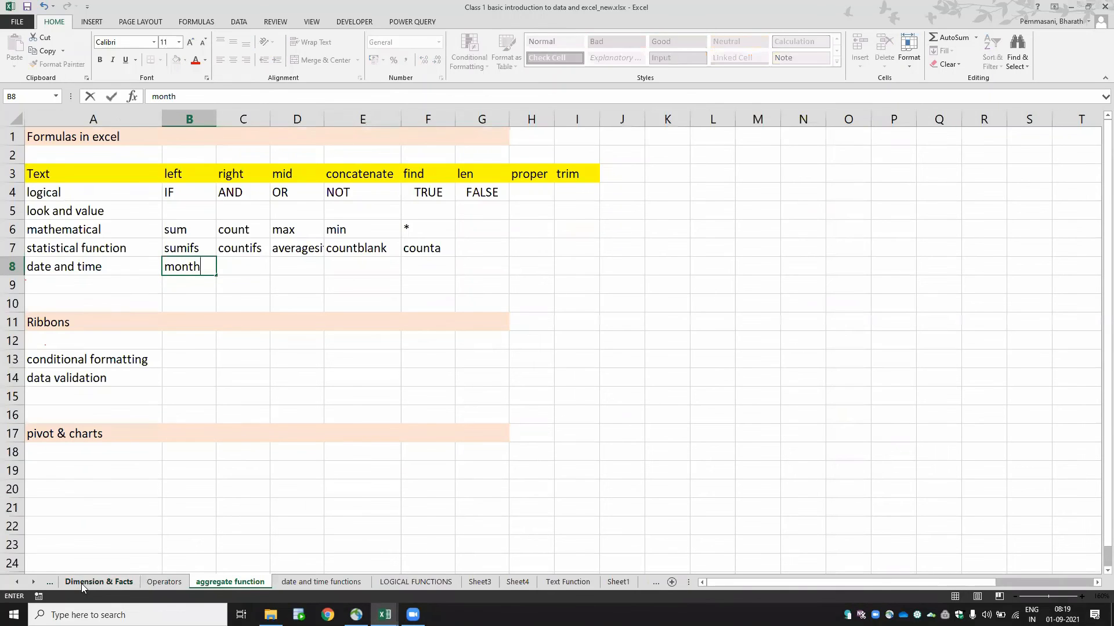
{"action": "key", "text": "Tab"}
{"action": "type", "text": "year"}
{"action": "key", "text": "Tab"}
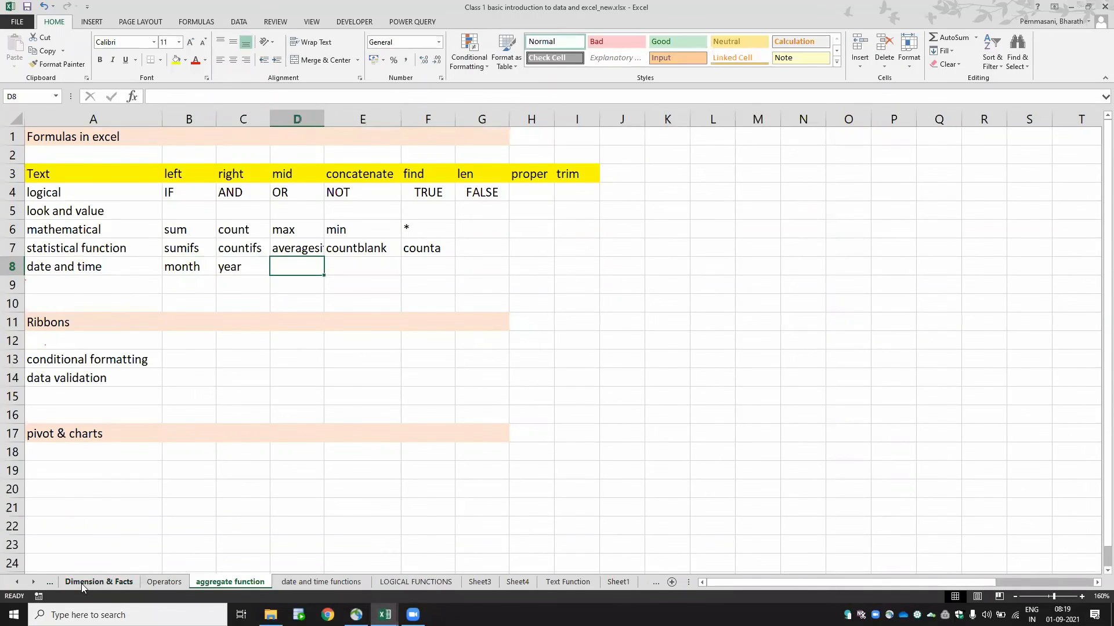
- Continue the date and time row with "day" in D8, "today" in E8 and "text" in F8
{"action": "type", "text": "day"}
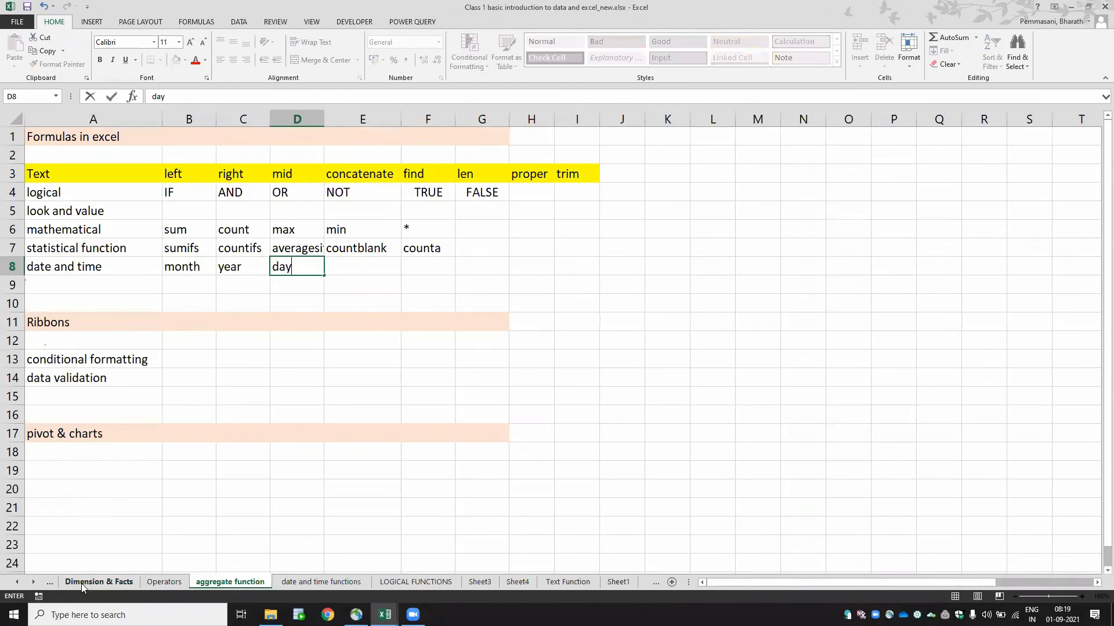
{"action": "key", "text": "Tab"}
{"action": "type", "text": "today"}
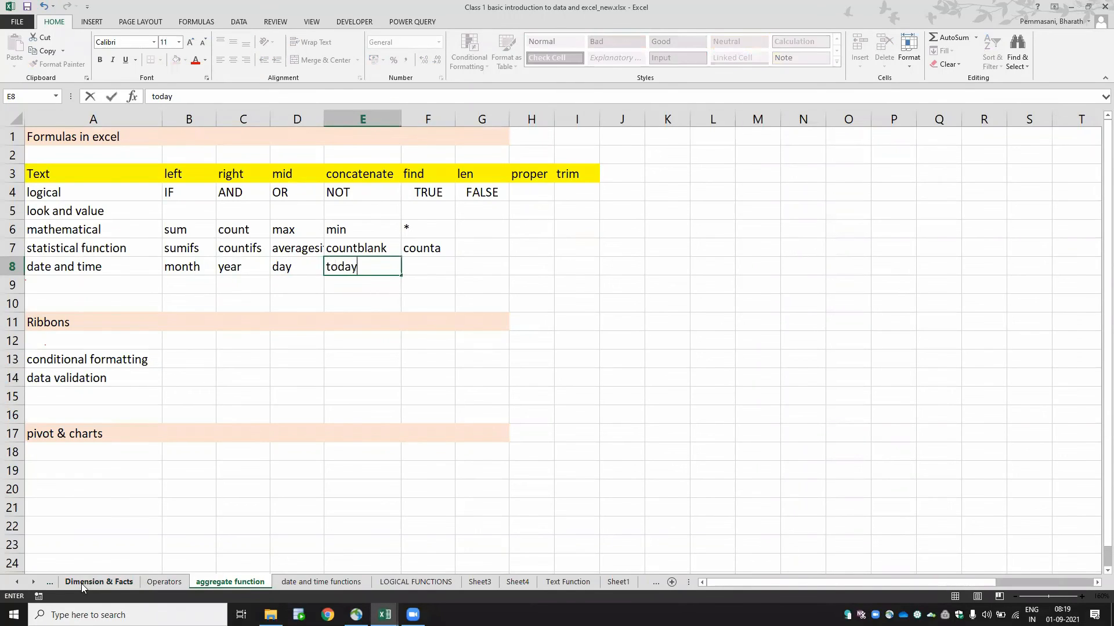
{"action": "key", "text": "Tab"}
{"action": "type", "text": "text"}
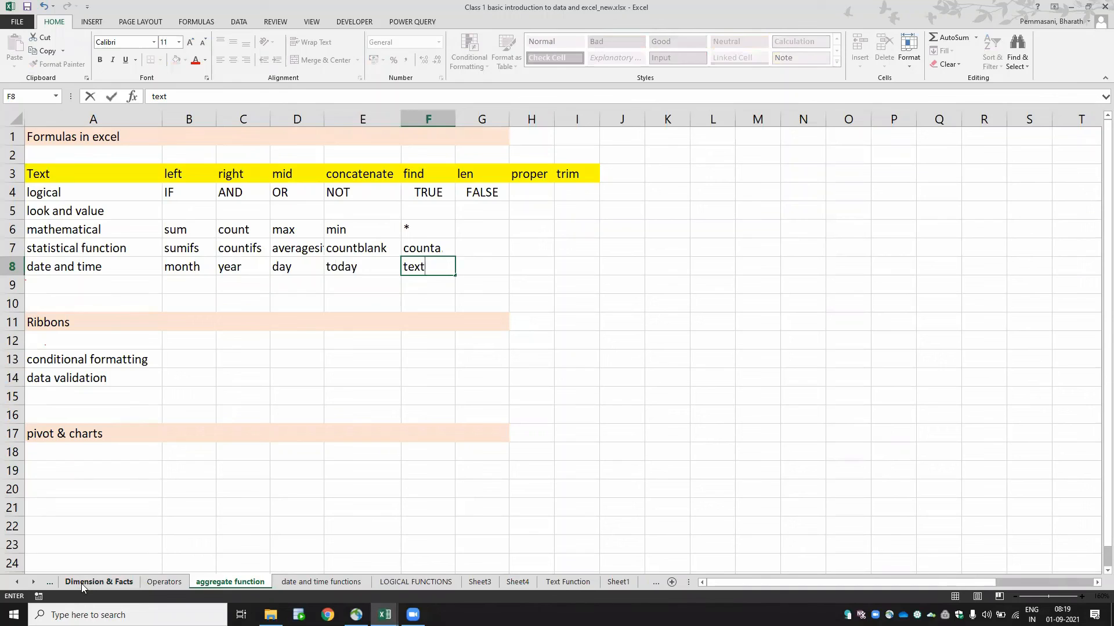
{"action": "key", "text": "Tab"}
- Review the date and time function names entered in row 8, from B8 through F8
{"action": "key", "text": "Left"}
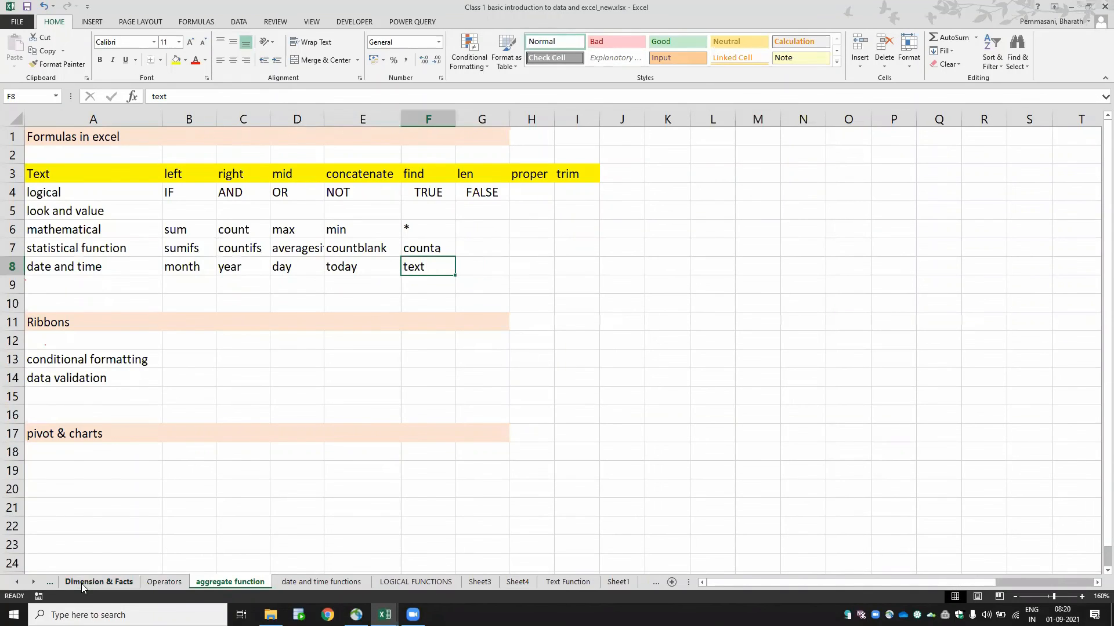
{"action": "key", "text": "Left"}
{"action": "key", "text": "Left"}
{"action": "key", "text": "Left"}
{"action": "key", "text": "Left"}
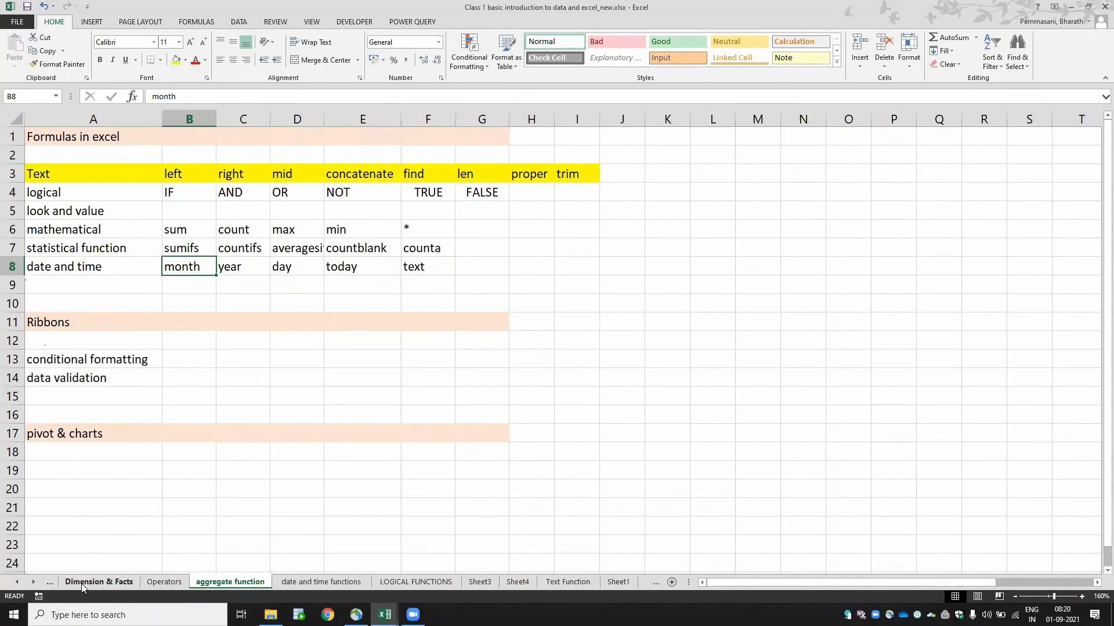
{"action": "key", "text": "Right"}
{"action": "key", "text": "Right"}
{"action": "key", "text": "Right"}
{"action": "key", "text": "Right"}
{"action": "key", "text": "Right"}
{"action": "key", "text": "Right"}
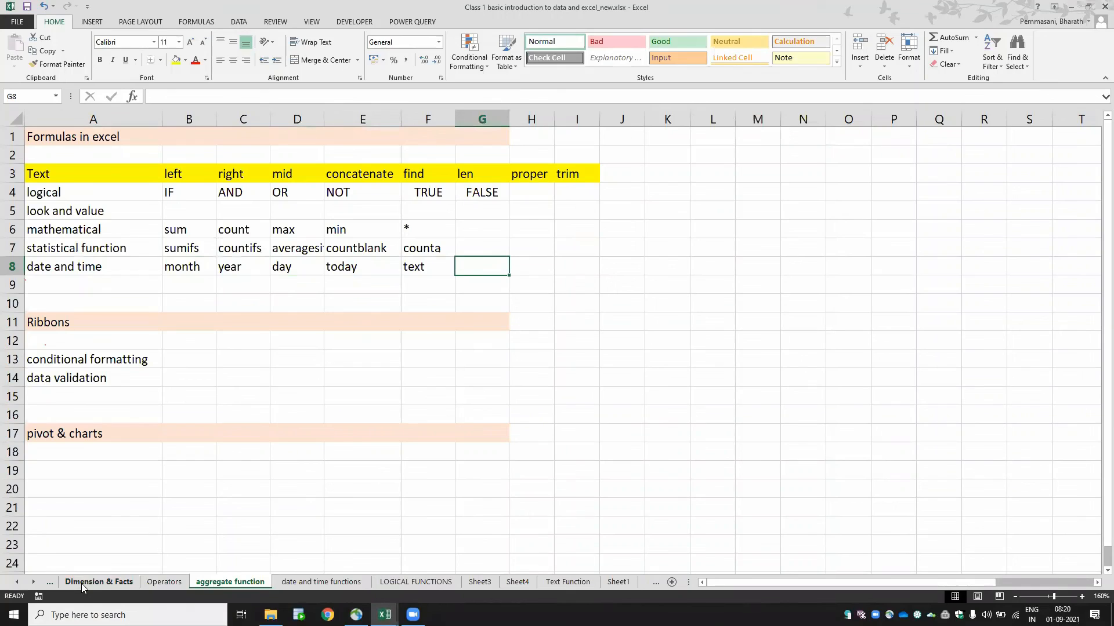
- Add "workday" in G8, "weekday" in H8 and "datedif" in I8 to the date and time row
{"action": "type", "text": "workday"}
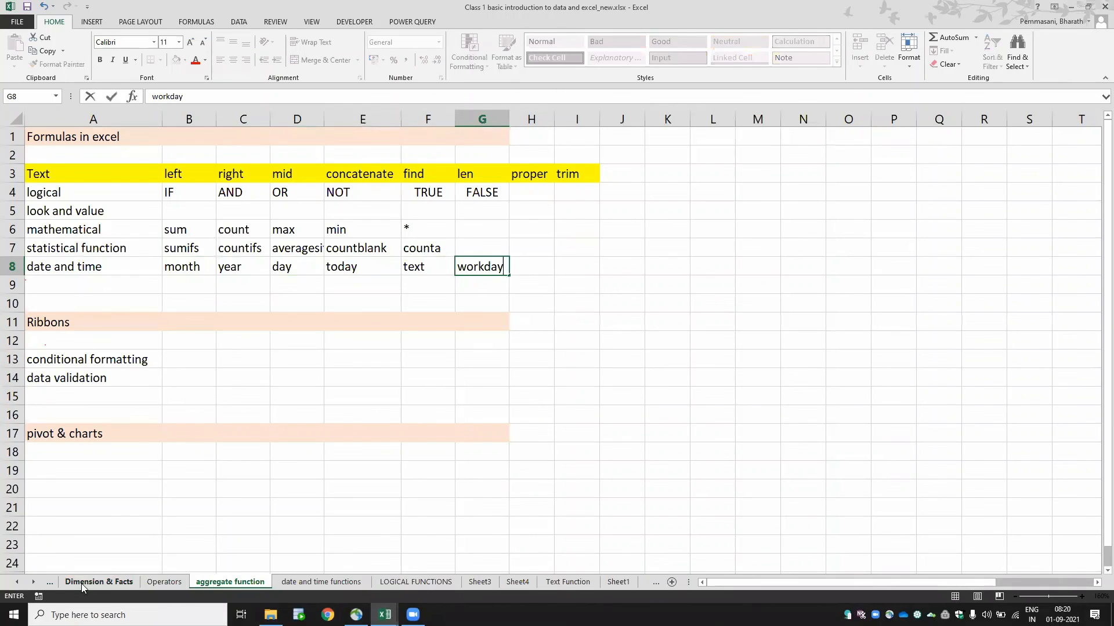
{"action": "key", "text": "Tab"}
{"action": "type", "text": "weekday"}
{"action": "key", "text": "Tab"}
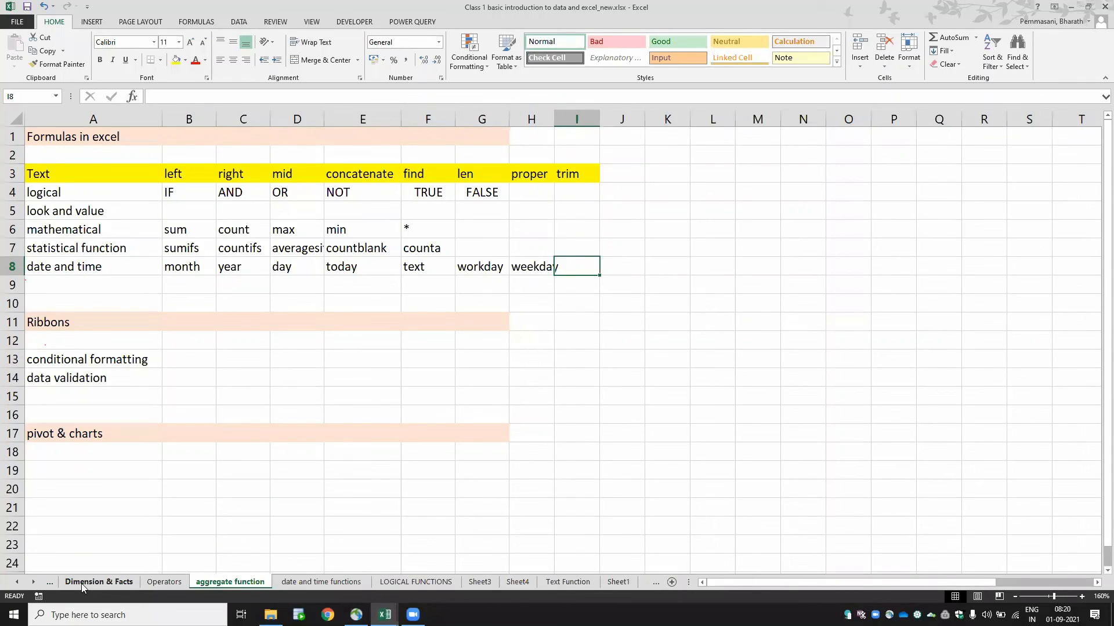
{"action": "type", "text": "datedif"}
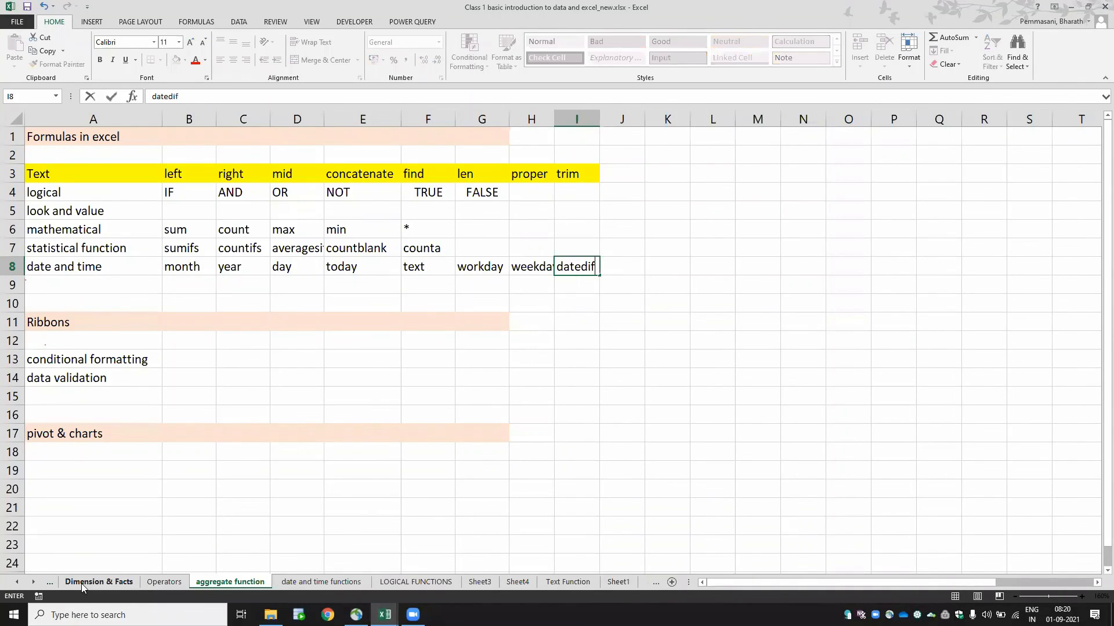
{"action": "key", "text": "Return"}
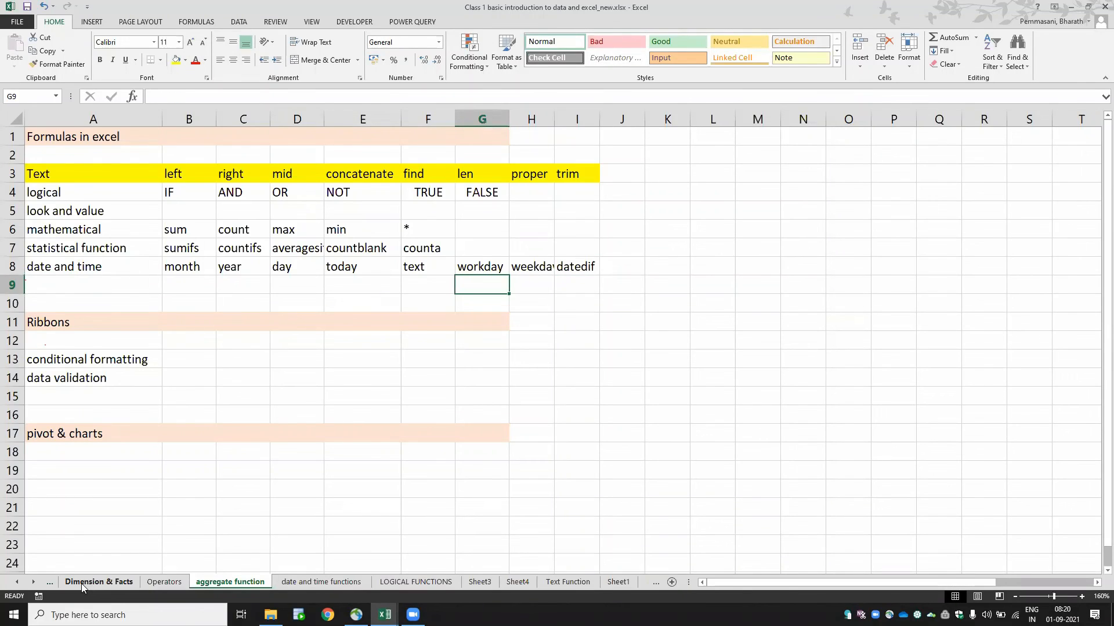